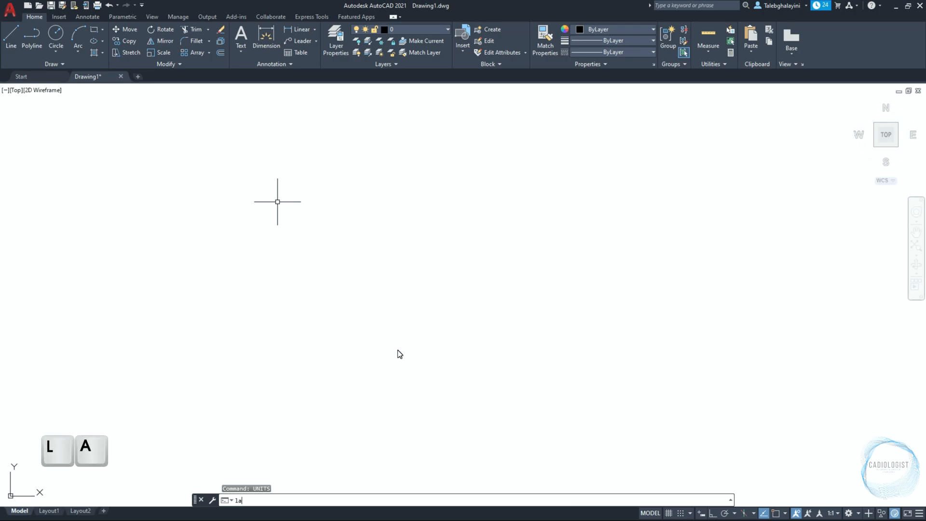
Create three new layers named Fasteners, DIM and Text
{"action": "key", "text": "Return"}
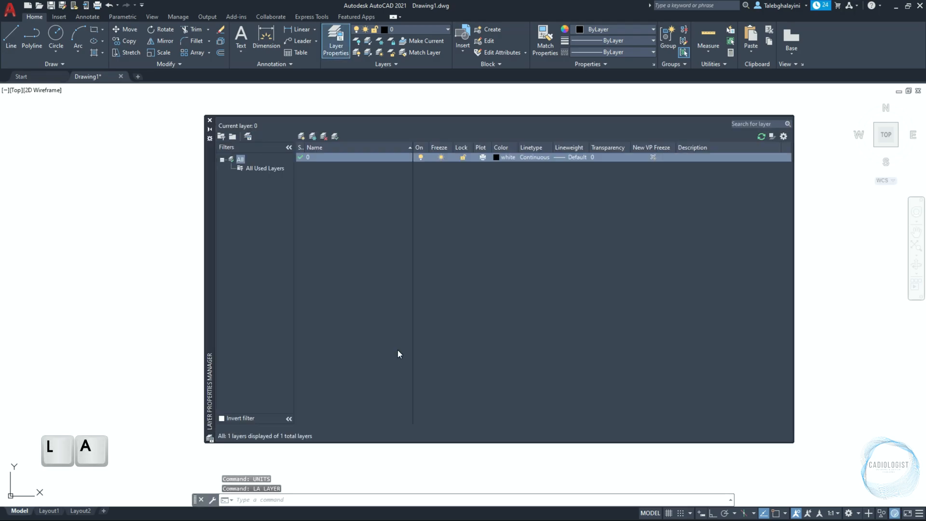
{"action": "left_click", "coordinate": [302, 135]}
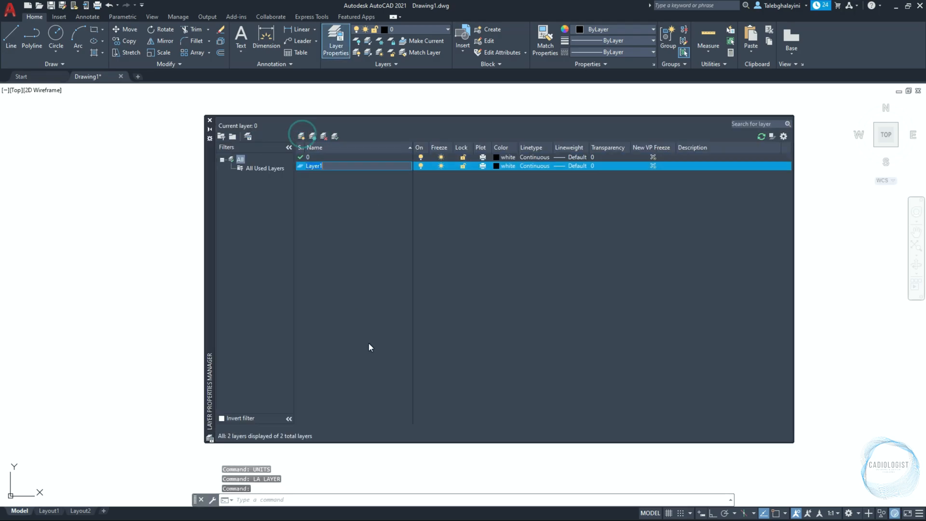
{"action": "type", "text": "Fasteners"}
{"action": "key", "text": "Return"}
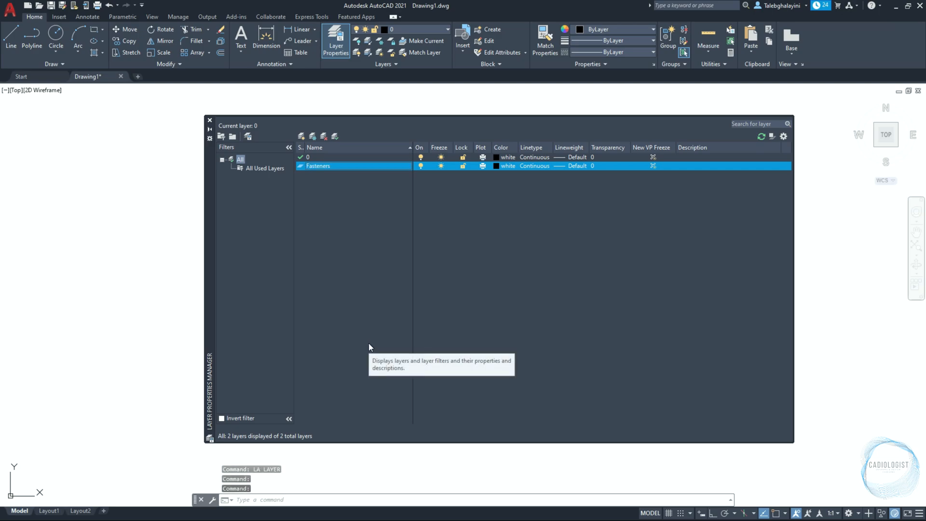
{"action": "left_click", "coordinate": [302, 136]}
{"action": "type", "text": "DIM"}
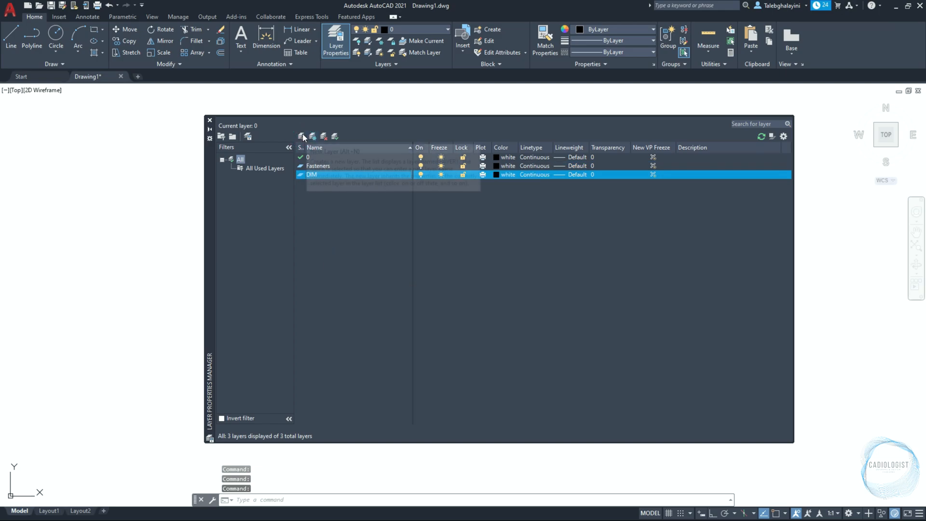
{"action": "left_click", "coordinate": [302, 136]}
{"action": "type", "text": "Text"}
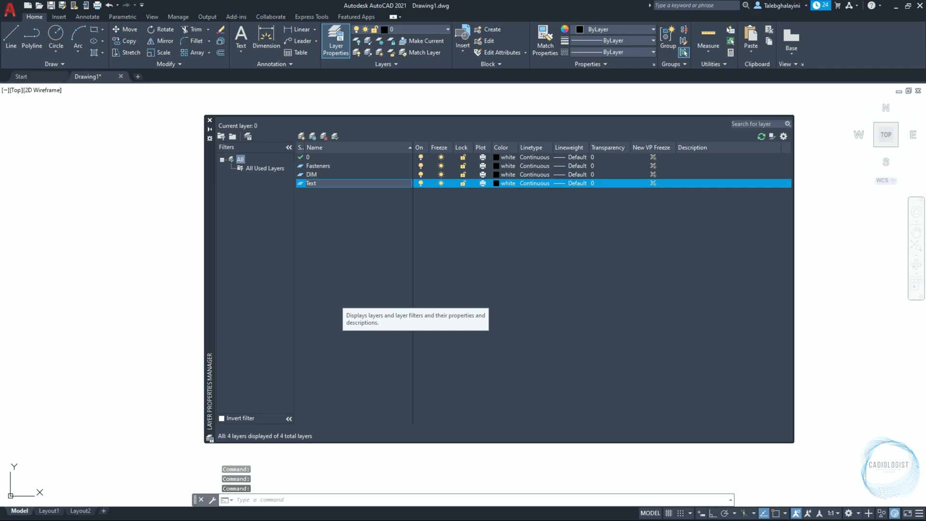
{"action": "key", "text": "Return"}
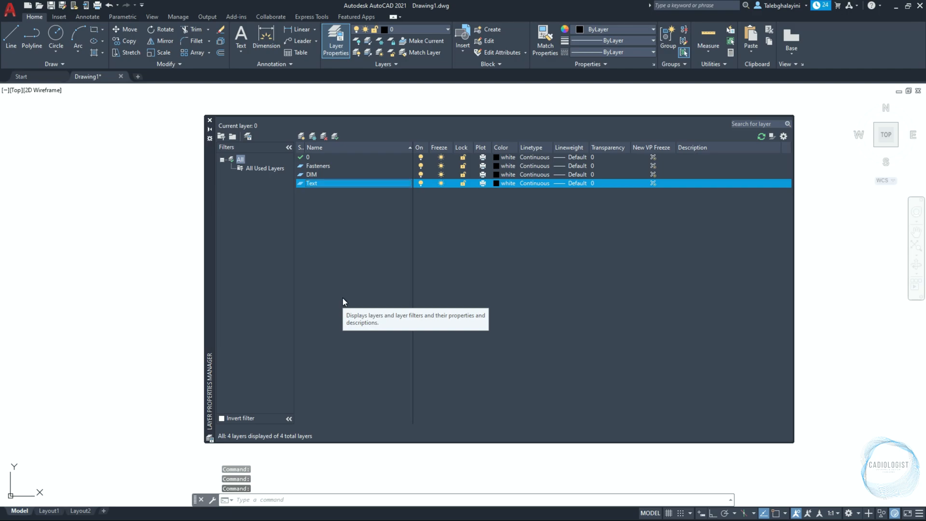
Set the DIM and Text layers together to color 8 and lineweight 0.00
{"action": "left_click", "coordinate": [349, 173], "text": "shift"}
{"action": "left_click", "coordinate": [505, 183]}
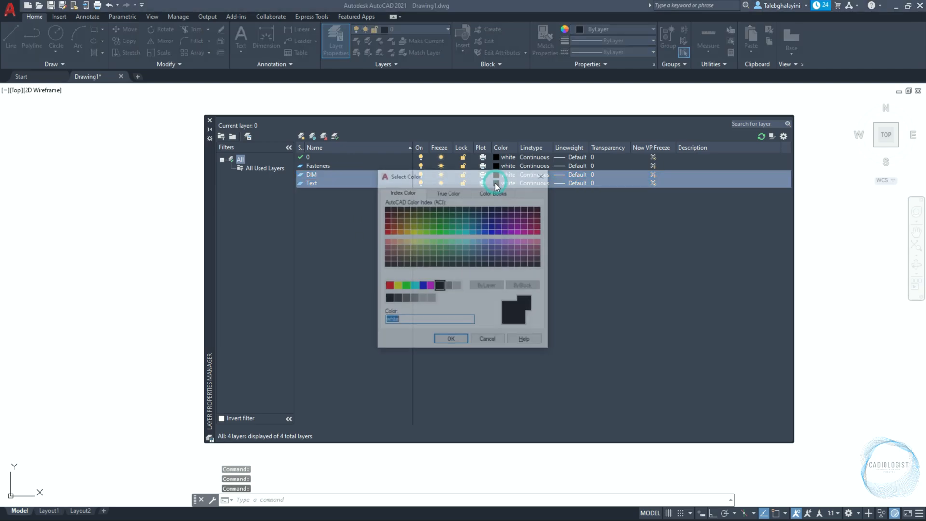
{"action": "left_click", "coordinate": [447, 287]}
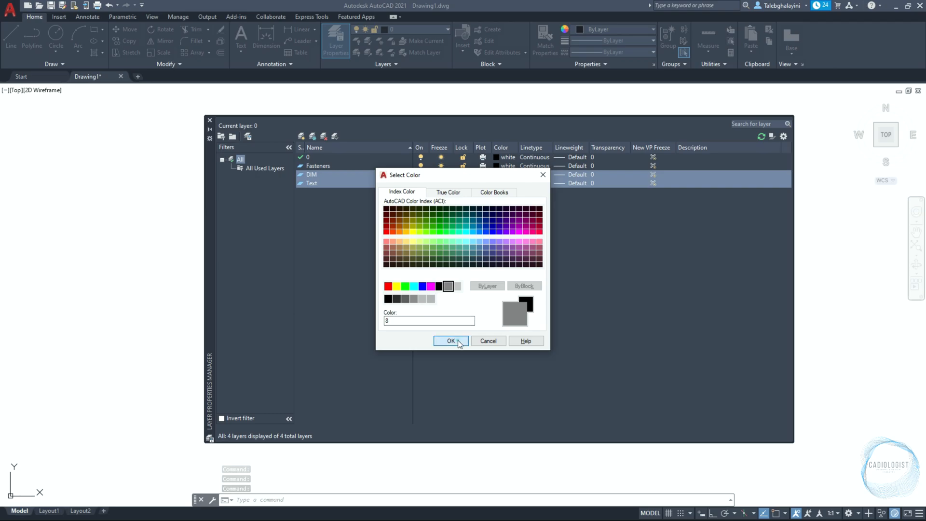
{"action": "left_click", "coordinate": [453, 341]}
{"action": "left_click", "coordinate": [558, 184]}
{"action": "left_click", "coordinate": [454, 216]}
{"action": "left_click", "coordinate": [430, 333]}
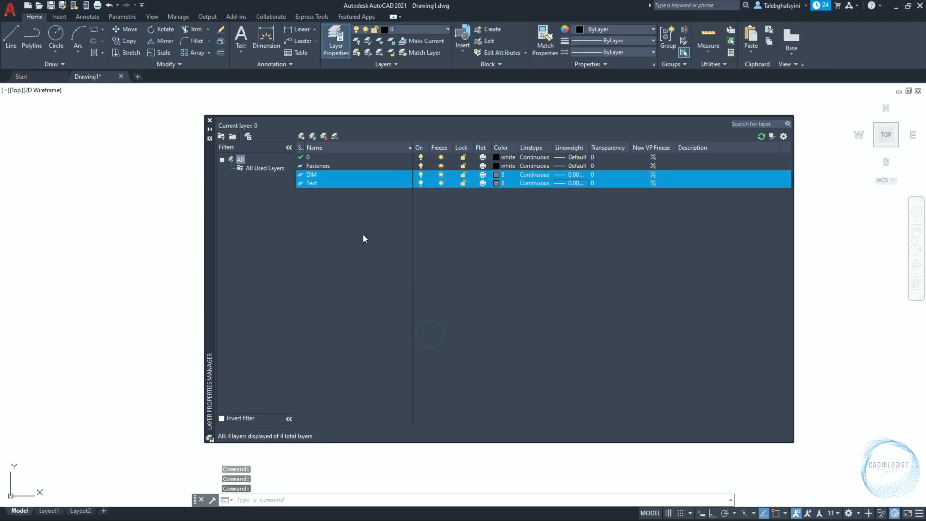
Make the Fasteners layer current and close the layer manager
{"action": "double_click", "coordinate": [341, 165]}
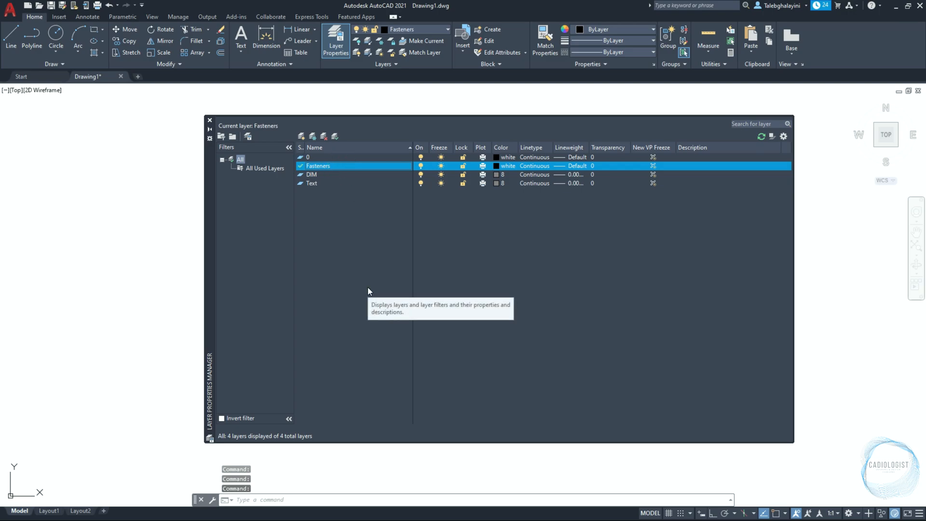
{"action": "left_click", "coordinate": [209, 121]}
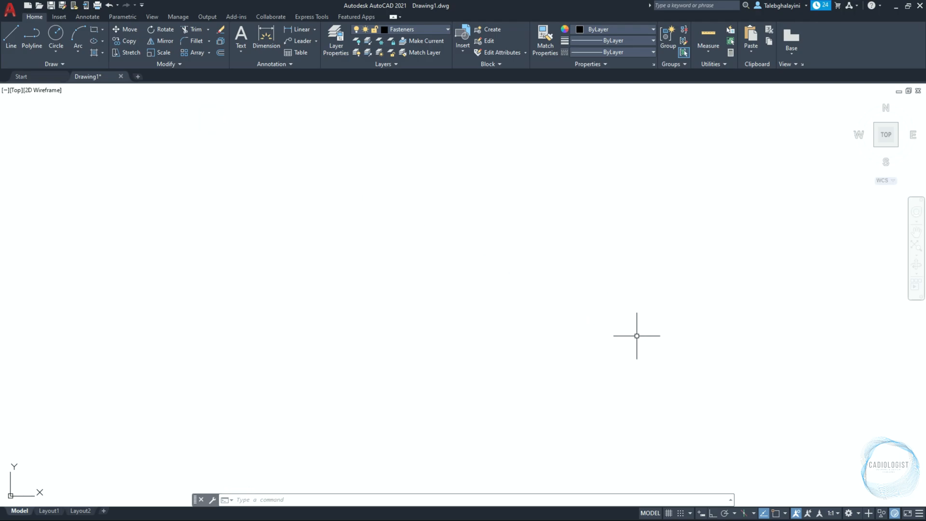
Turn on Ortho mode and dynamic input
{"action": "left_click", "coordinate": [712, 514]}
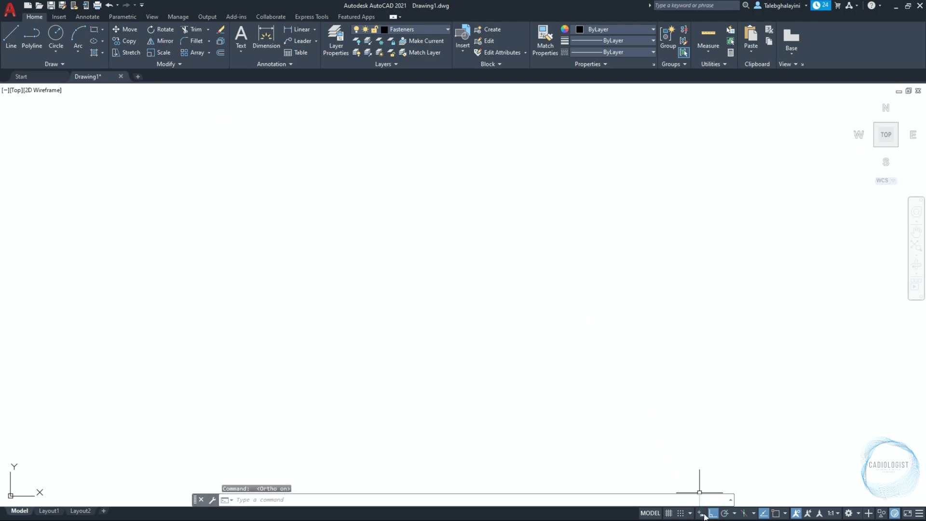
{"action": "left_click", "coordinate": [700, 514]}
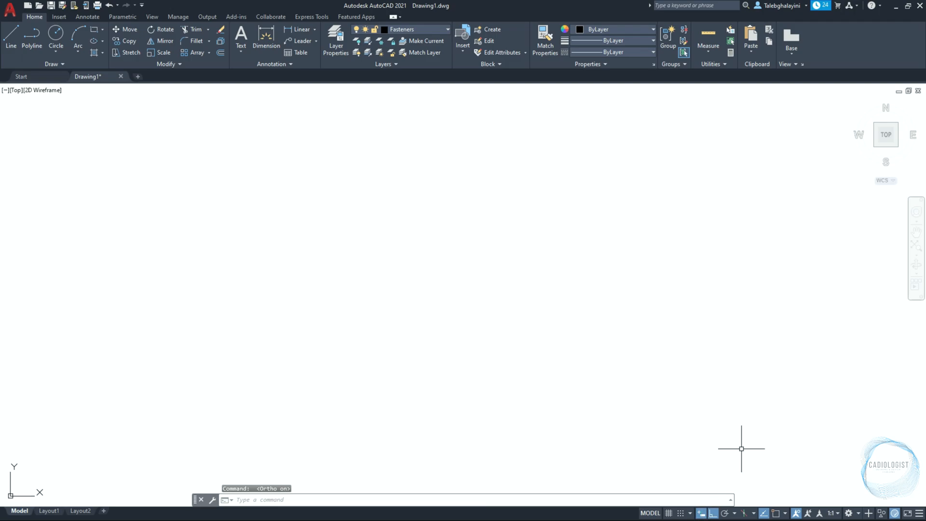
Enable the Endpoint, Midpoint, Center, Geometric Center, Intersection and Perpendicular object snaps
{"action": "left_click", "coordinate": [784, 514]}
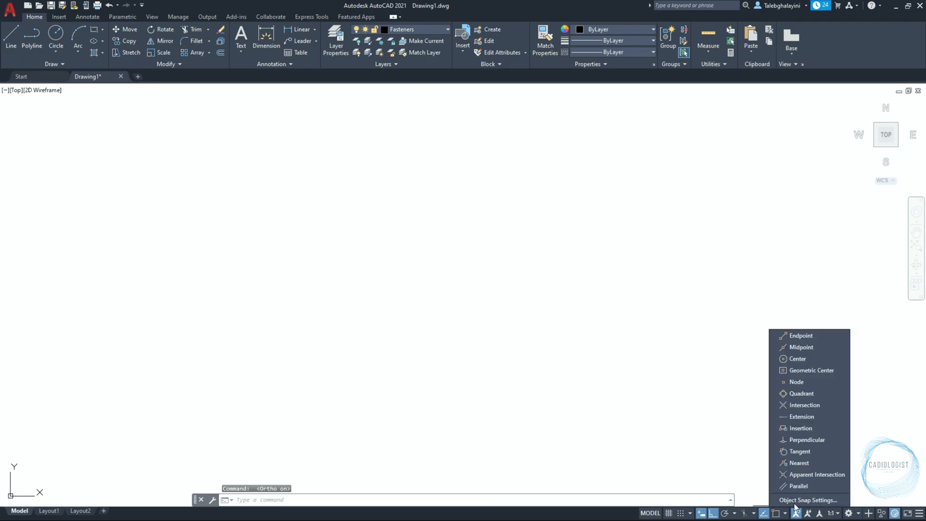
{"action": "left_click", "coordinate": [813, 334]}
{"action": "left_click", "coordinate": [808, 348]}
{"action": "left_click", "coordinate": [804, 358]}
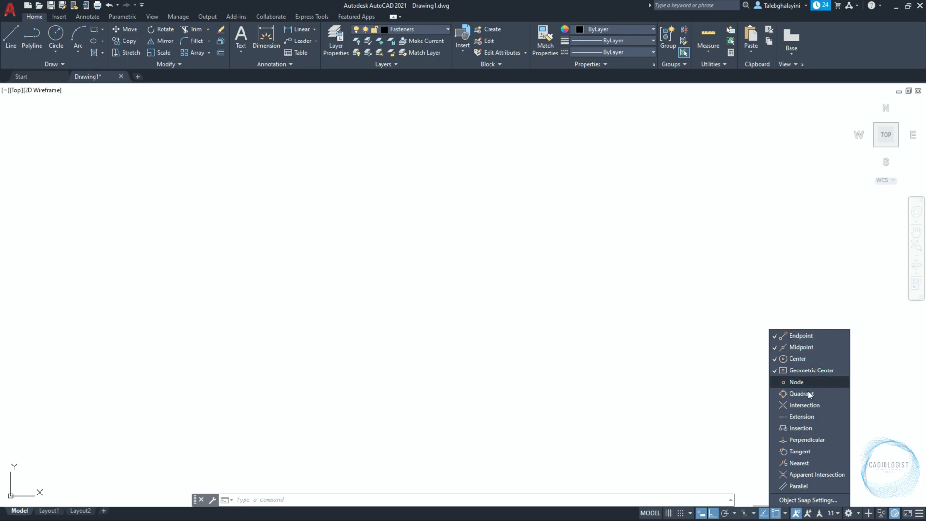
{"action": "left_click", "coordinate": [806, 406]}
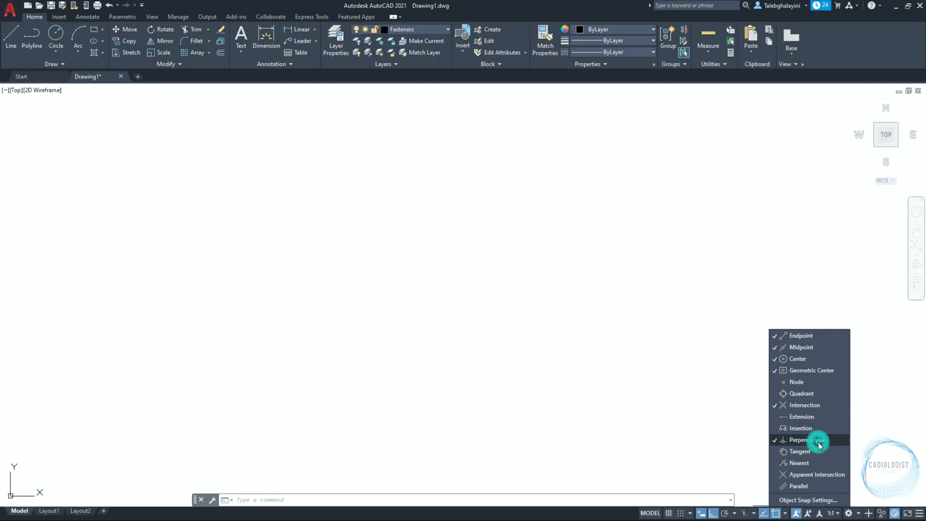
{"action": "left_click", "coordinate": [139, 197]}
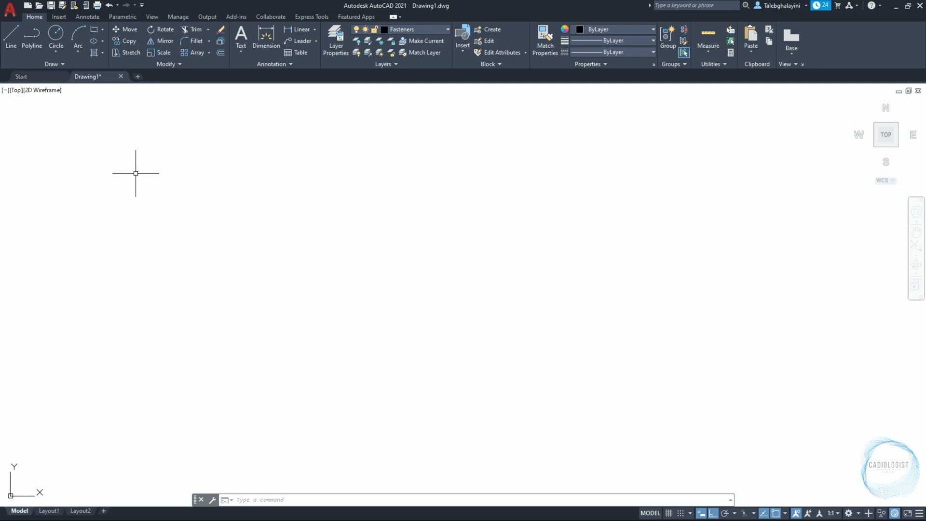
Save the drawing as Tutorial 20 - Exercise 13.dwg in the CAD folder of Basic 2D AutoCAD Exercises on the Desktop
{"action": "left_click", "coordinate": [52, 6]}
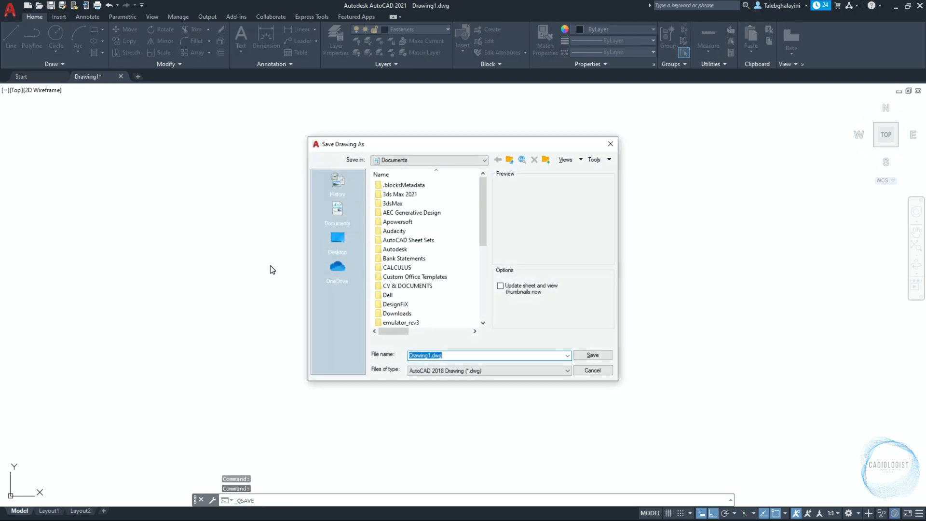
{"action": "left_click", "coordinate": [338, 238]}
{"action": "double_click", "coordinate": [402, 231]}
{"action": "double_click", "coordinate": [389, 185]}
{"action": "left_click", "coordinate": [405, 286]}
{"action": "left_click", "coordinate": [433, 355]}
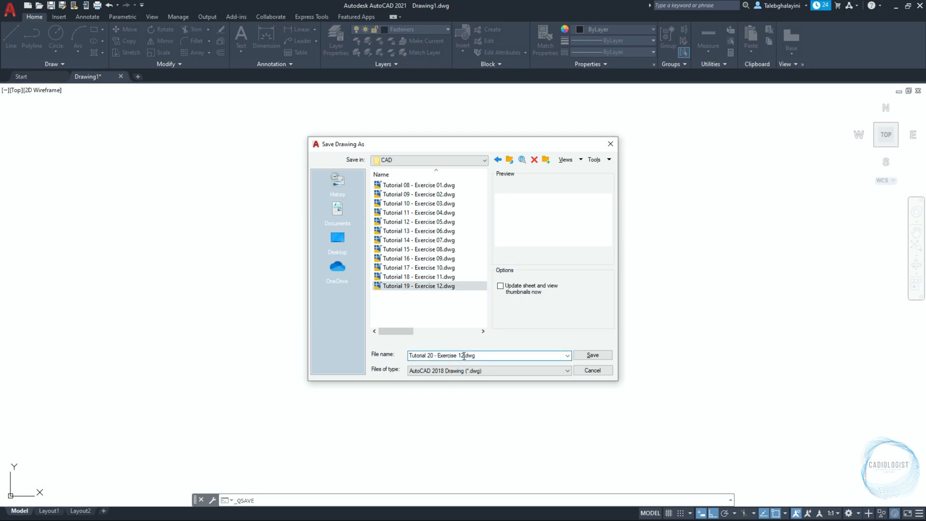
{"action": "left_click", "coordinate": [591, 355]}
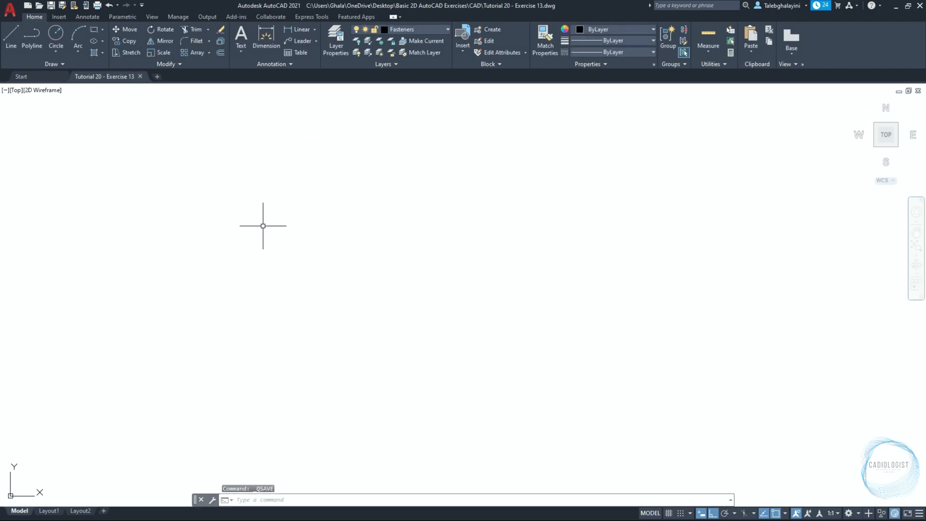
Check the automatic save interval in the Open and Save options, accept the options and save the drawing
{"action": "left_click", "coordinate": [13, 15]}
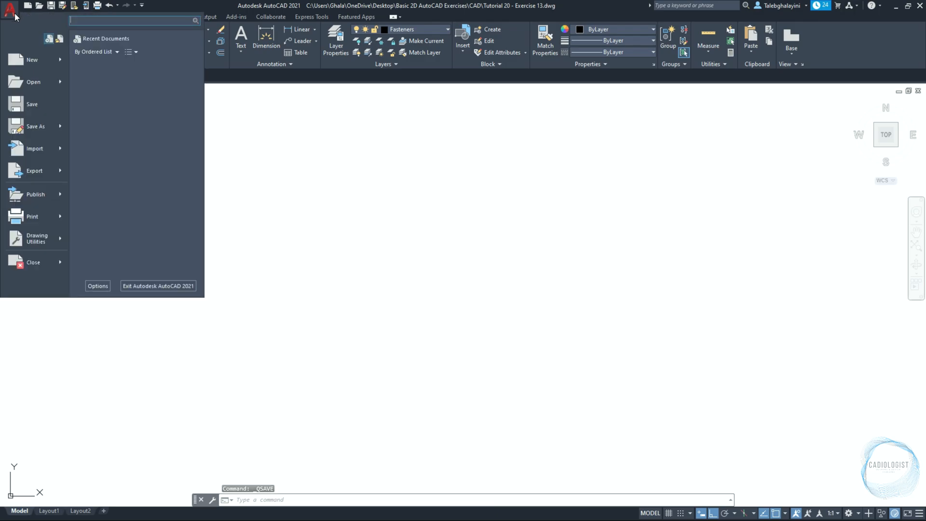
{"action": "left_click", "coordinate": [98, 286]}
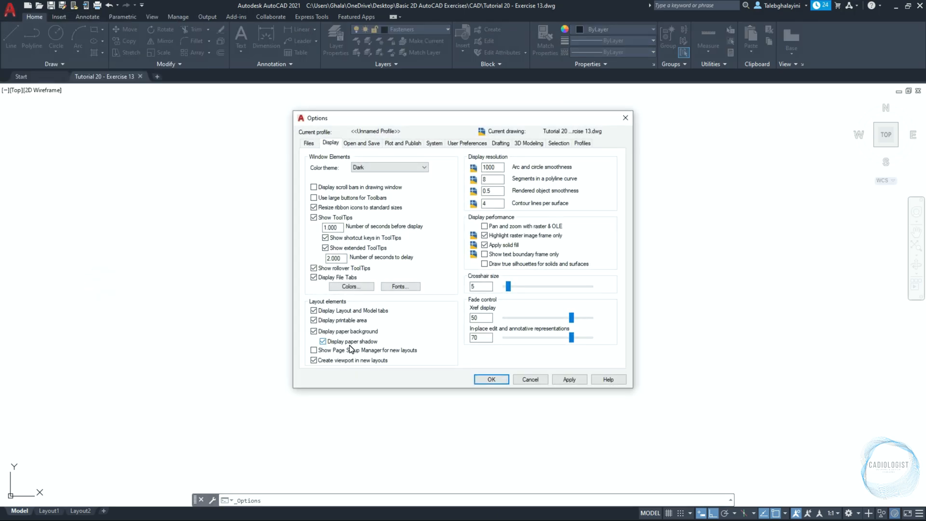
{"action": "left_click", "coordinate": [366, 144]}
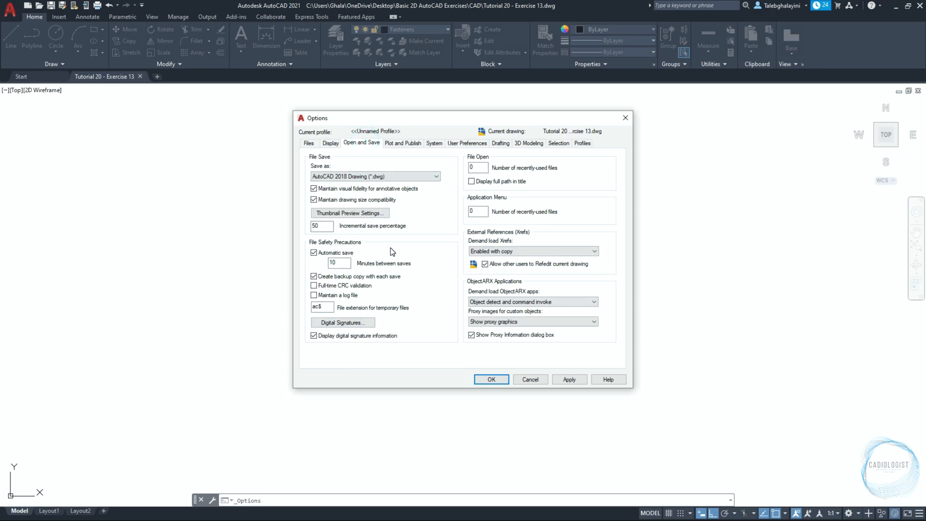
{"action": "double_click", "coordinate": [332, 263]}
{"action": "key", "text": "ctrl+s"}
{"action": "left_click", "coordinate": [491, 379]}
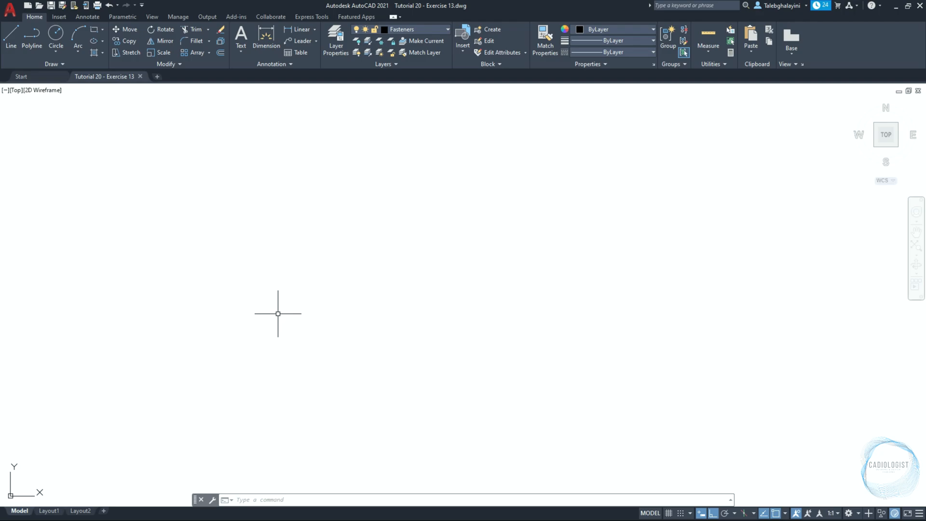
Draw a 40 by 40 square in the empty drawing area
{"action": "key", "text": "Return"}
{"action": "left_click", "coordinate": [346, 349]}
{"action": "type", "text": "4"}
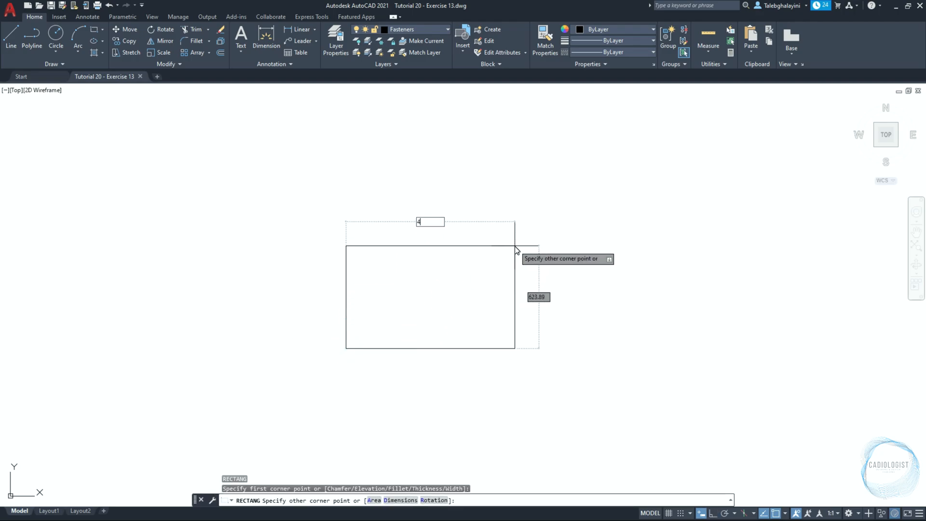
{"action": "type", "text": "0"}
{"action": "key", "text": "Tab"}
{"action": "type", "text": "40"}
{"action": "key", "text": "Return"}
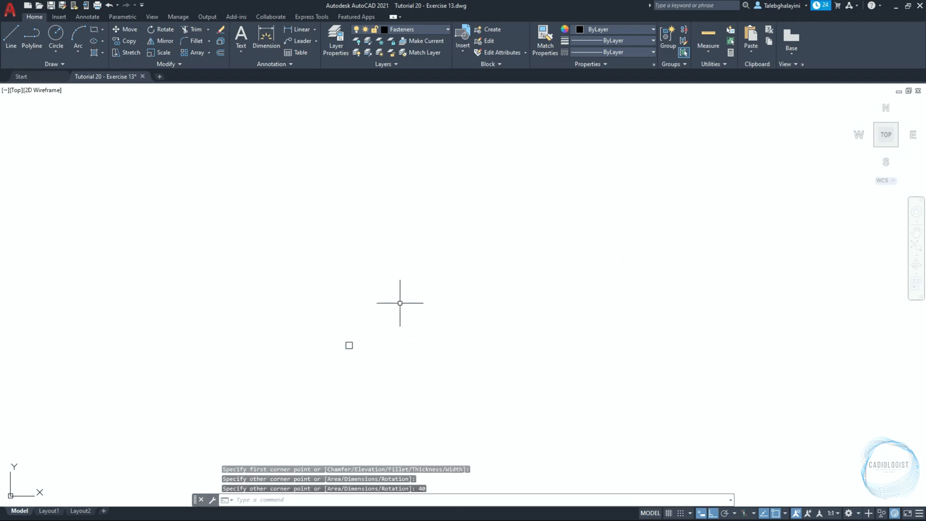
Draw a circle of diameter 8.5 centered on the square's geometric center
{"action": "scroll", "coordinate": [317, 367], "scroll_direction": "up", "scroll_amount": 10}
{"action": "type", "text": "c"}
{"action": "key", "text": "Return"}
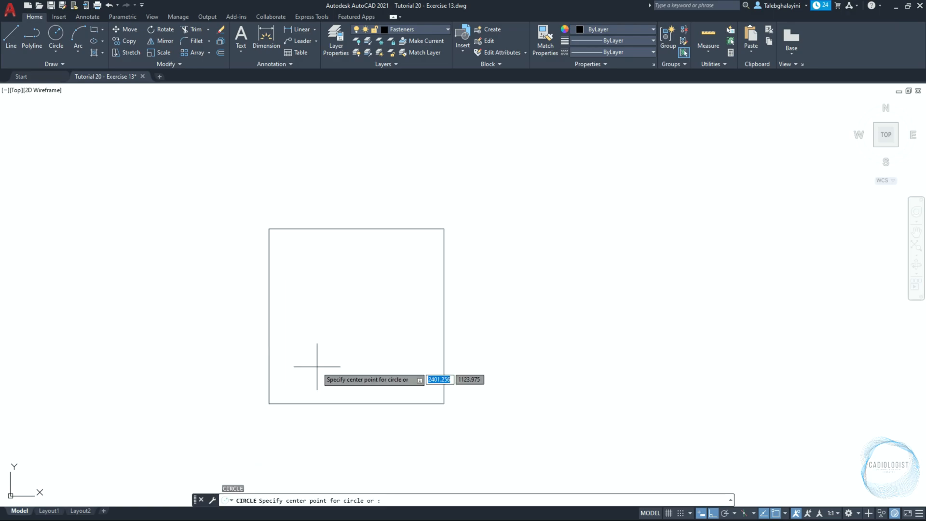
{"action": "left_click", "coordinate": [356, 316]}
{"action": "type", "text": "d"}
{"action": "key", "text": "Return"}
{"action": "type", "text": "8."}
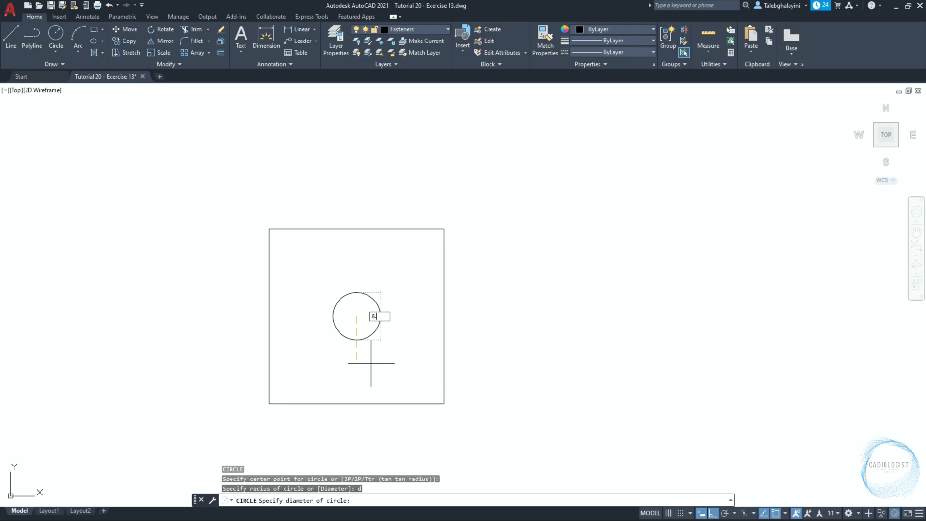
{"action": "type", "text": "5"}
{"action": "key", "text": "Return"}
{"action": "middle_click_drag", "start_coordinate": [347, 368], "coordinate": [372, 299]}
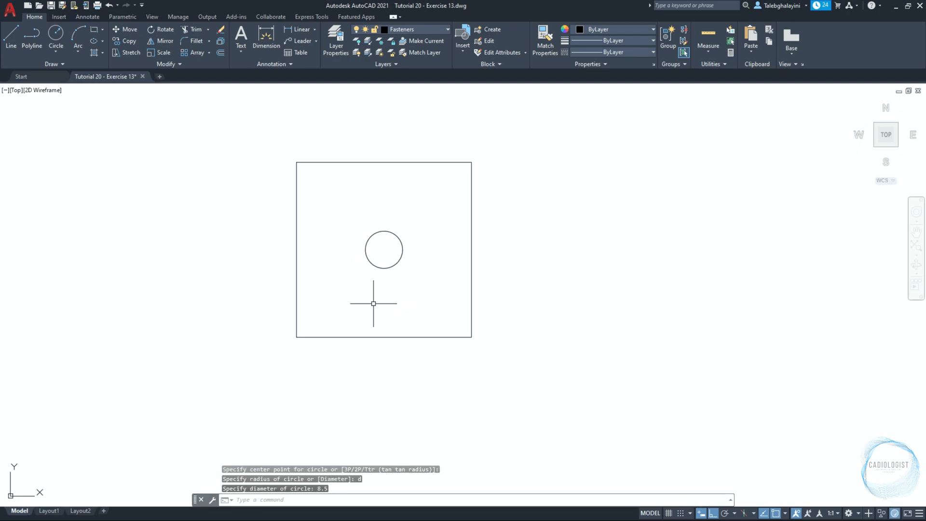
Draw a 40 by 2 rectangle 8 units below the square, aligned with the square's left edge
{"action": "type", "text": "rec"}
{"action": "key", "text": "Return"}
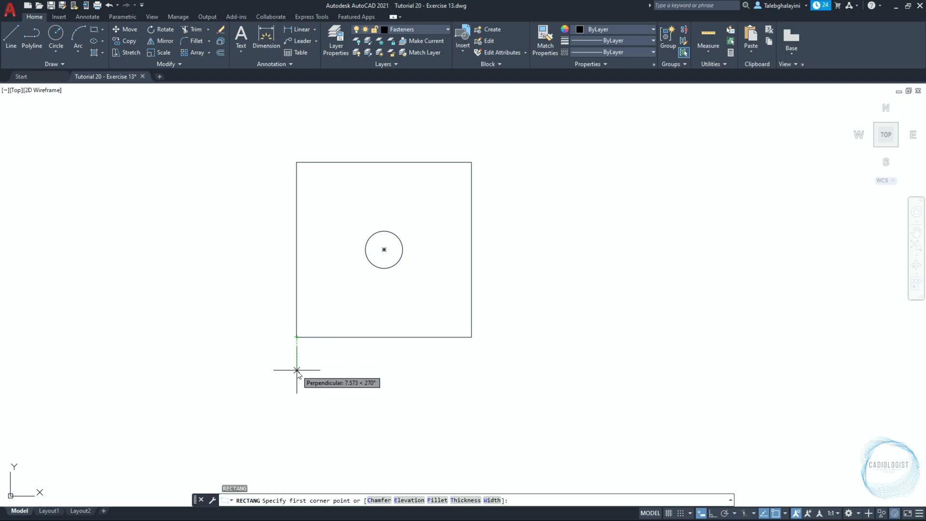
{"action": "type", "text": "8"}
{"action": "key", "text": "Return"}
{"action": "type", "text": "40"}
{"action": "key", "text": "Tab"}
{"action": "type", "text": "2"}
{"action": "key", "text": "Return"}
Place a vertical construction line through the circle's center
{"action": "type", "text": "xl"}
{"action": "key", "text": "Return"}
{"action": "type", "text": "v"}
{"action": "key", "text": "Return"}
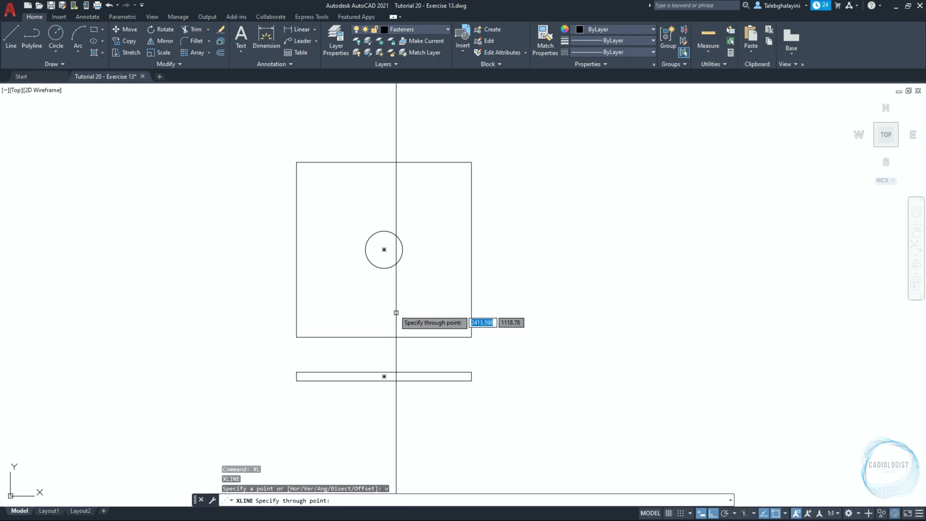
{"action": "left_click", "coordinate": [384, 249]}
{"action": "key", "text": "Escape"}
Move the vertical construction line 4.25 units left, to the circle's left edge
{"action": "left_click", "coordinate": [384, 287]}
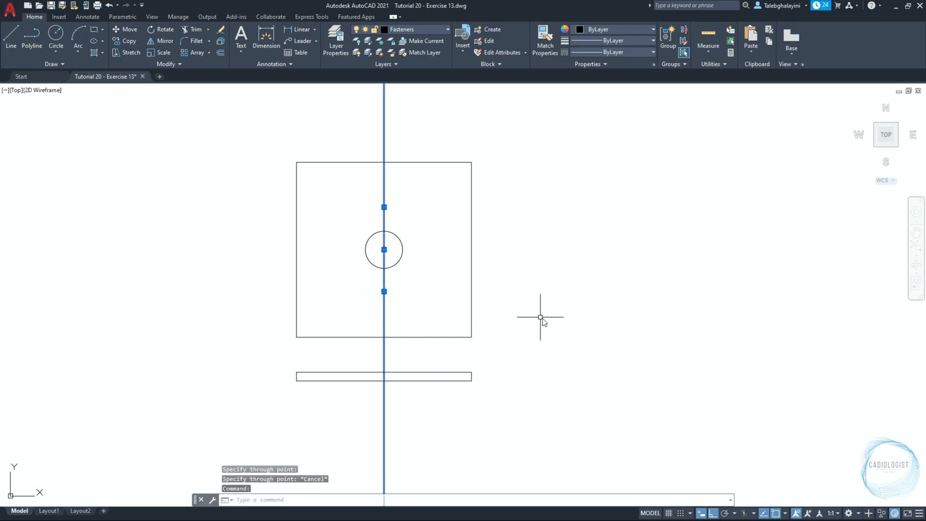
{"action": "type", "text": "m"}
{"action": "key", "text": "Return"}
{"action": "left_click", "coordinate": [550, 313]}
{"action": "type", "text": "4."}
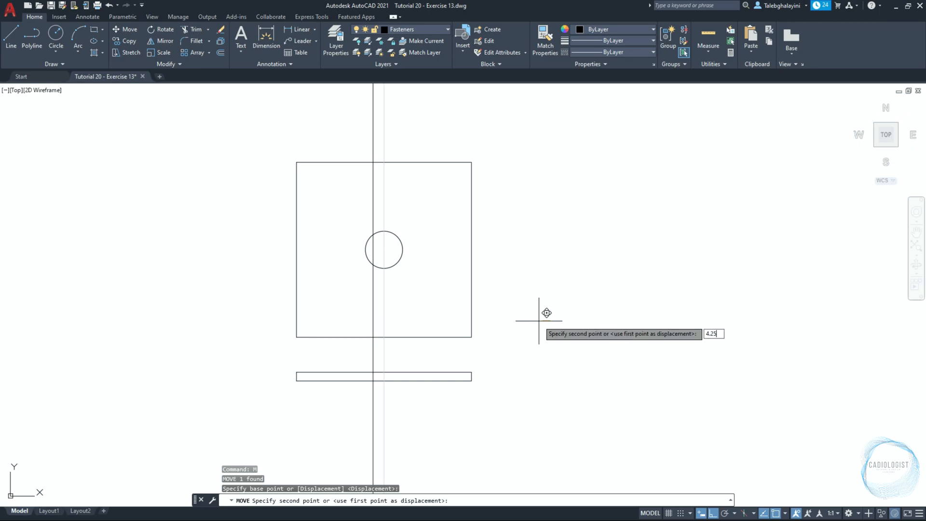
{"action": "type", "text": "25"}
{"action": "key", "text": "Return"}
{"action": "key", "text": "Escape"}
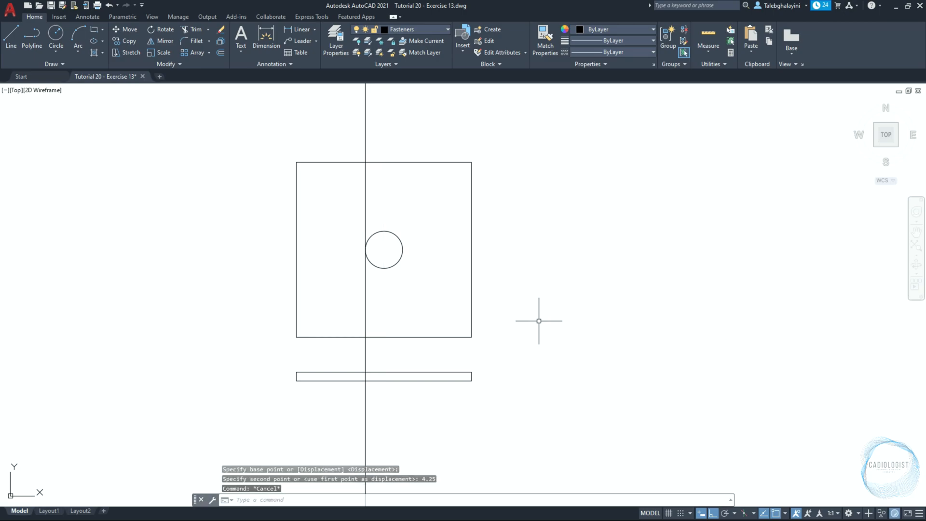
Copy the vertical construction line 8.5 units right, to the circle's right edge
{"action": "left_click", "coordinate": [365, 299]}
{"action": "type", "text": "co"}
{"action": "key", "text": "Return"}
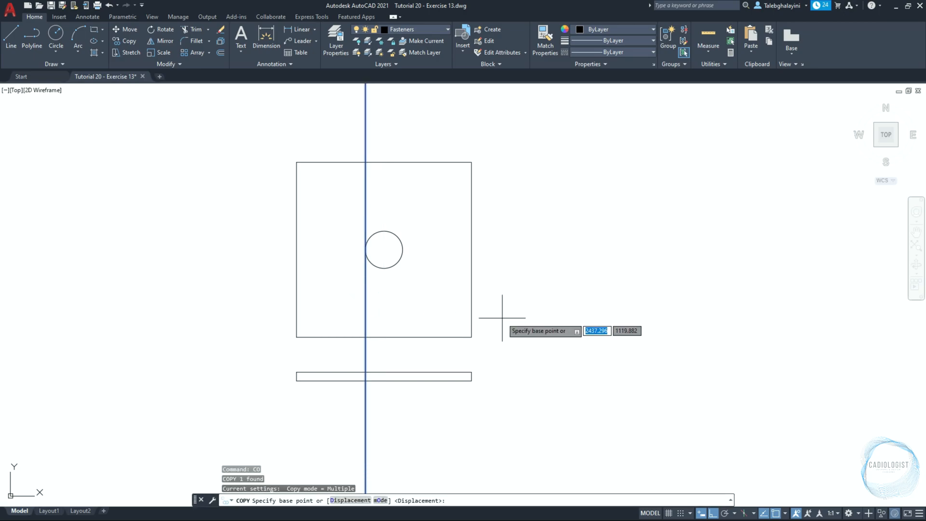
{"action": "left_click", "coordinate": [502, 318]}
{"action": "type", "text": "8"}
{"action": "key", "text": "Return"}
{"action": "key", "text": "Escape"}
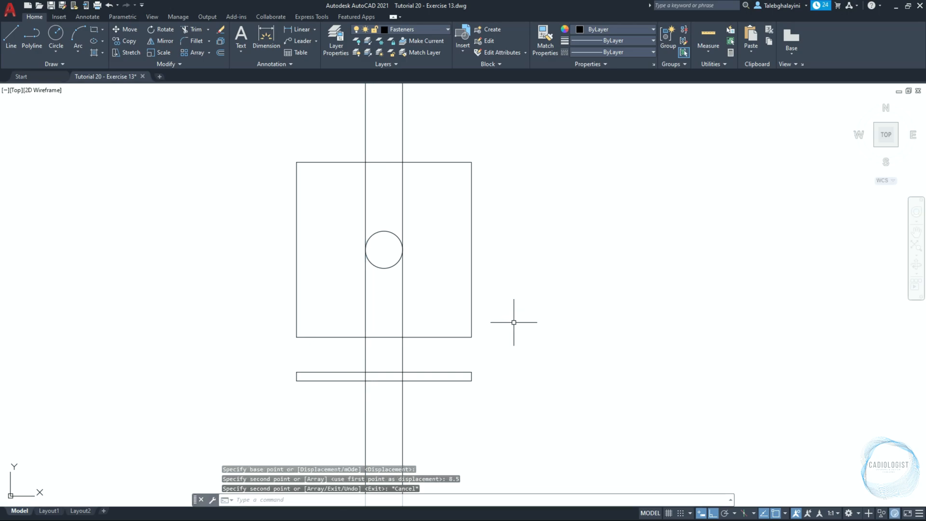
Create a boundary polyline inside the thin rectangle from the area between the two vertical construction lines
{"action": "left_click", "coordinate": [103, 52]}
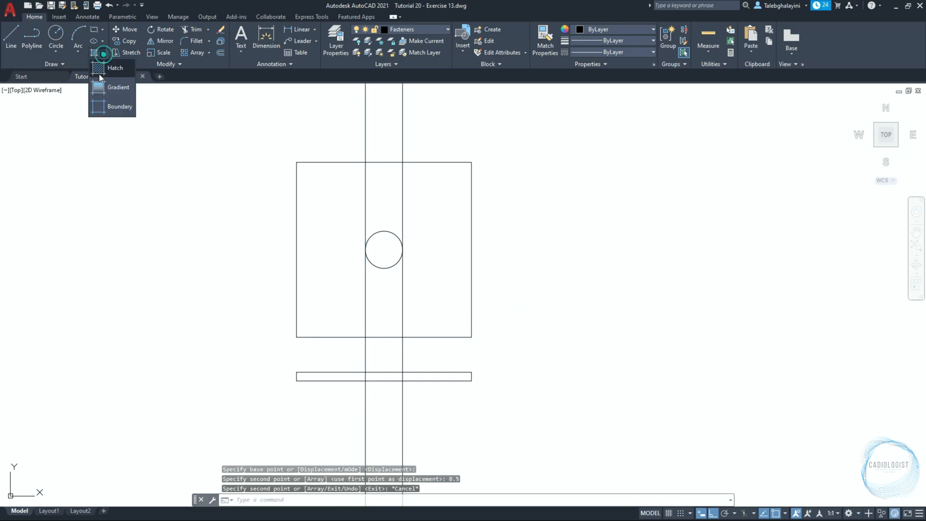
{"action": "left_click", "coordinate": [118, 104]}
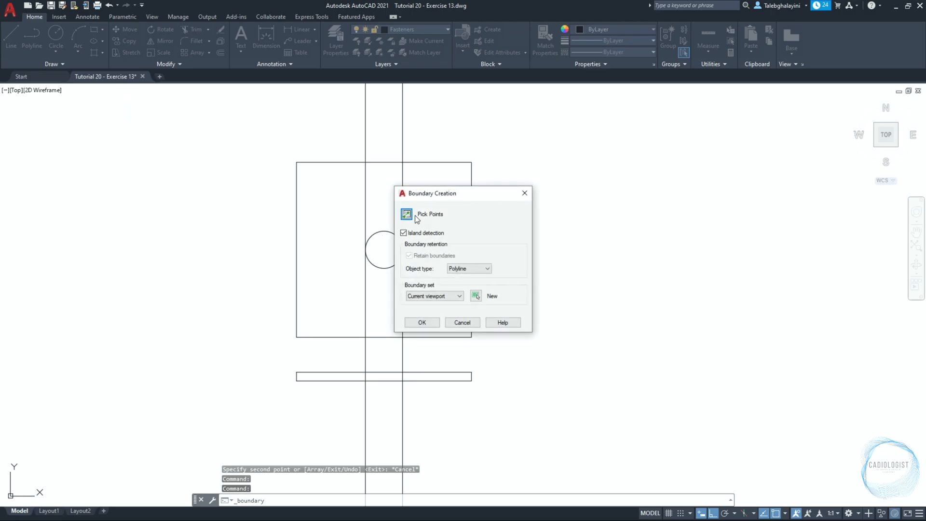
{"action": "left_click", "coordinate": [413, 215]}
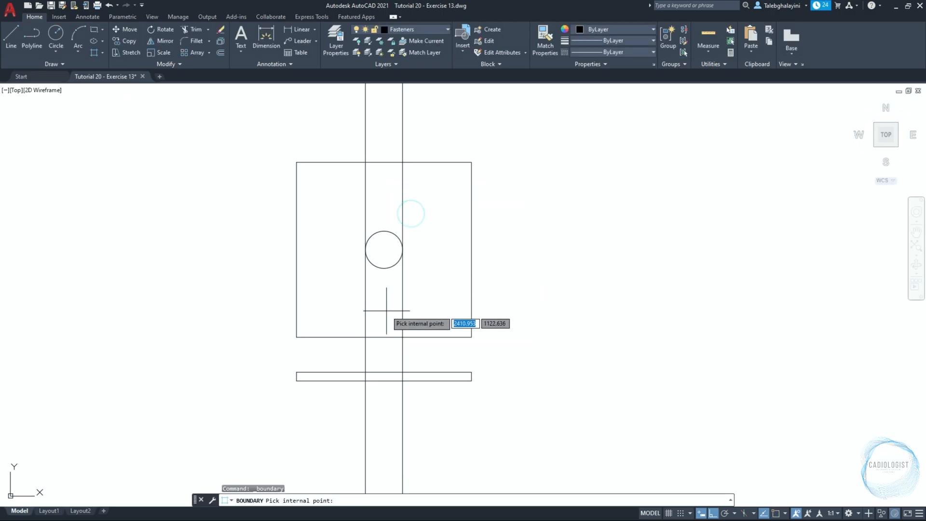
{"action": "left_click", "coordinate": [385, 376]}
{"action": "key", "text": "space"}
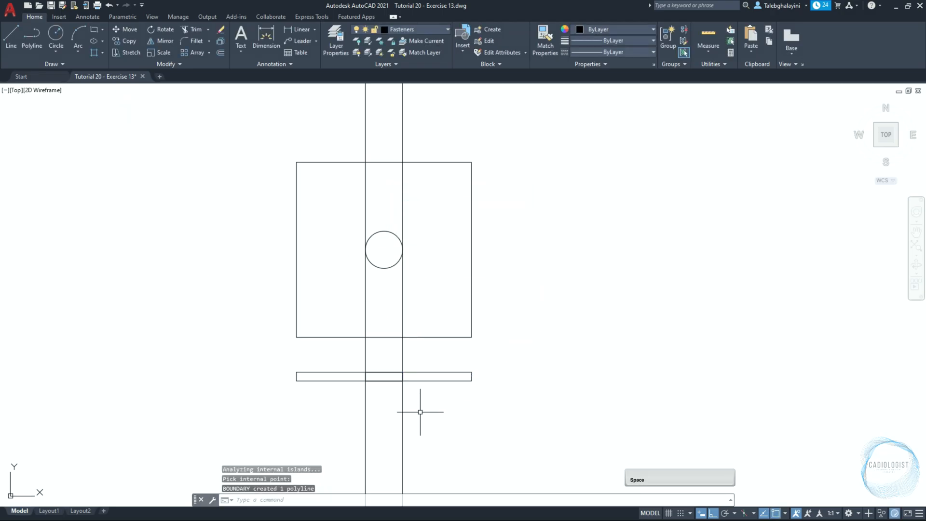
Delete both vertical construction lines
{"action": "left_click", "coordinate": [420, 412]}
{"action": "left_click", "coordinate": [310, 420]}
{"action": "key", "text": "Delete"}
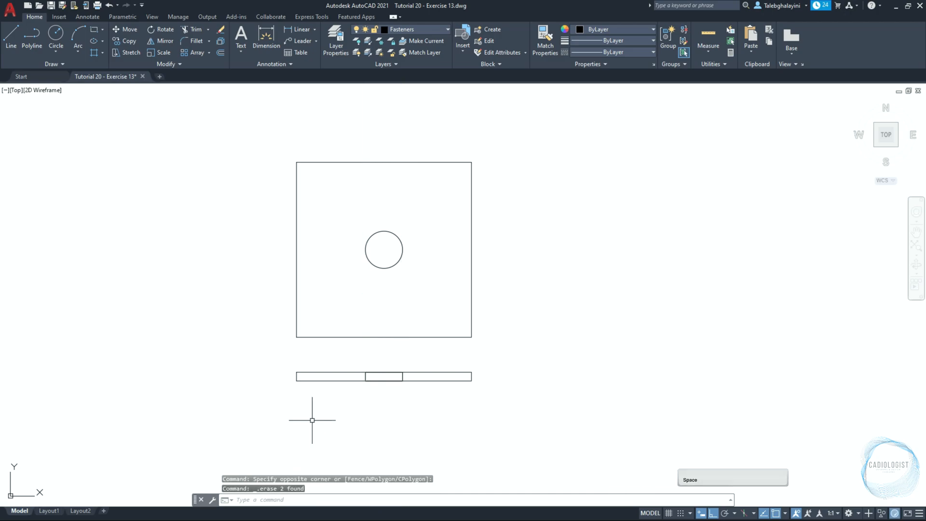
Display the object properties and load the CENTER linetype from acadiso.lin
{"action": "key", "text": "ctrl+1"}
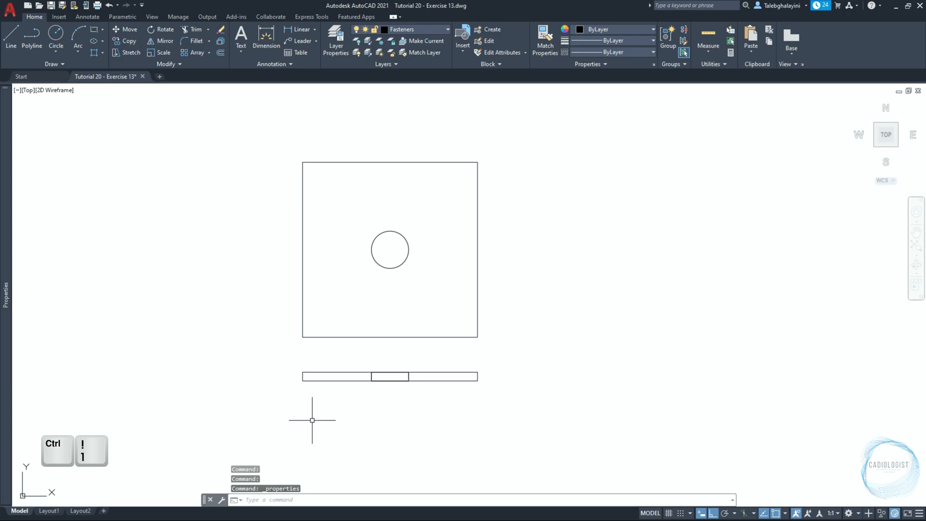
{"action": "type", "text": "lt"}
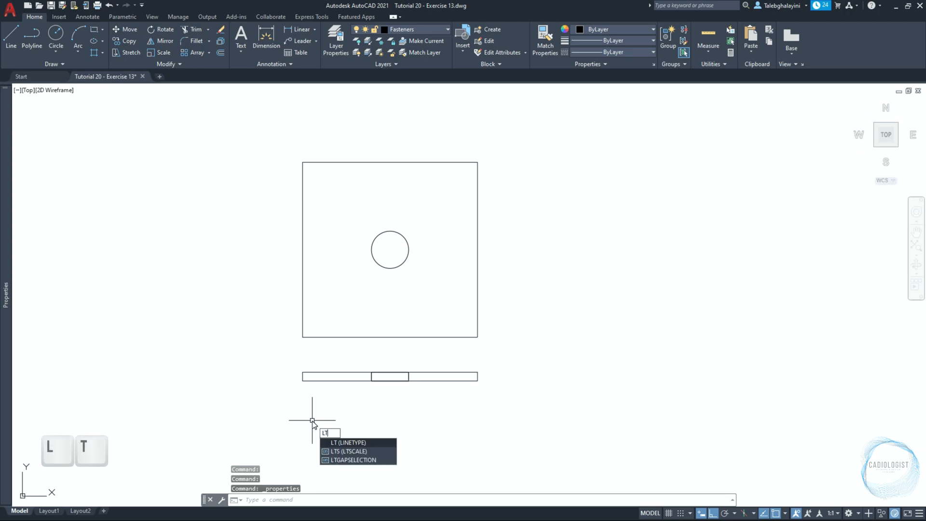
{"action": "key", "text": "space"}
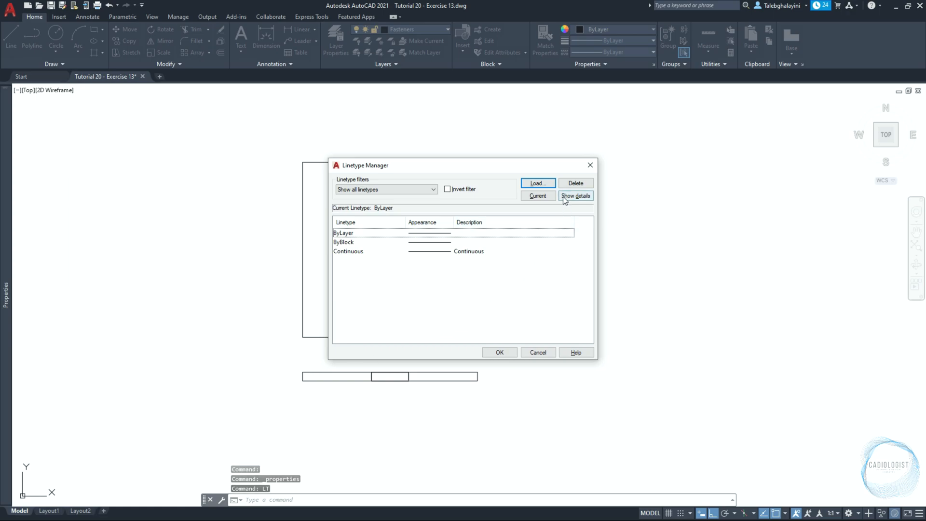
{"action": "left_click", "coordinate": [539, 183]}
{"action": "scroll", "coordinate": [447, 277], "scroll_direction": "down", "scroll_amount": 5}
{"action": "left_click", "coordinate": [377, 274]}
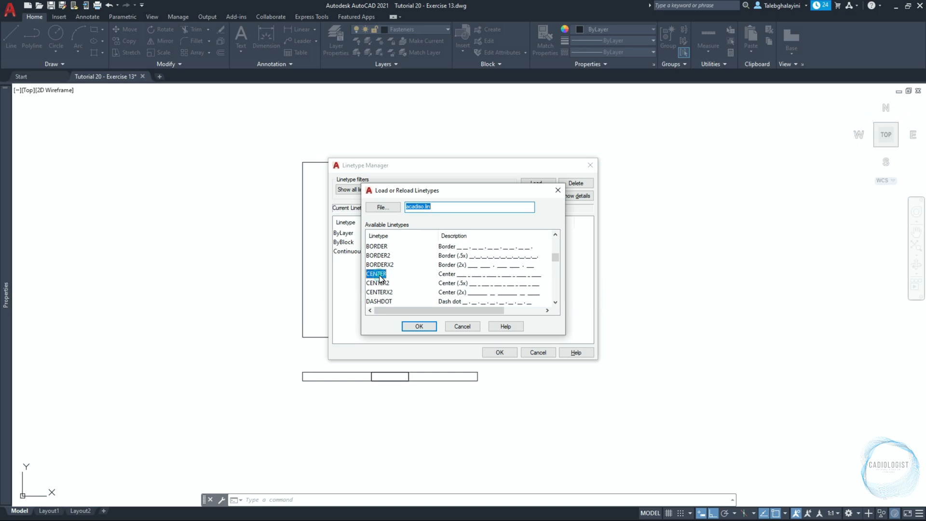
{"action": "left_click", "coordinate": [419, 327]}
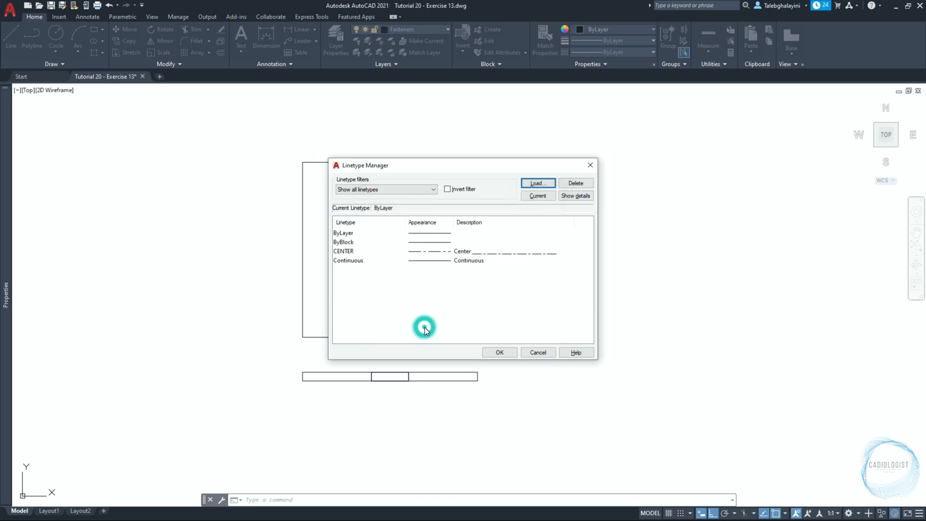
Load the HIDDEN linetype into the drawing
{"action": "left_click", "coordinate": [539, 183]}
{"action": "scroll", "coordinate": [404, 268], "scroll_direction": "down", "scroll_amount": 7}
{"action": "scroll", "coordinate": [404, 268], "scroll_direction": "down", "scroll_amount": 3}
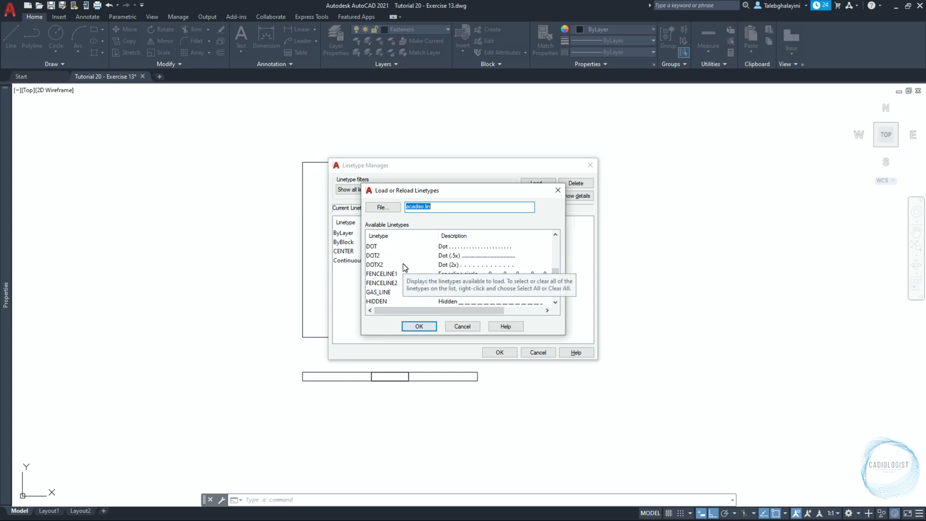
{"action": "left_click", "coordinate": [384, 302]}
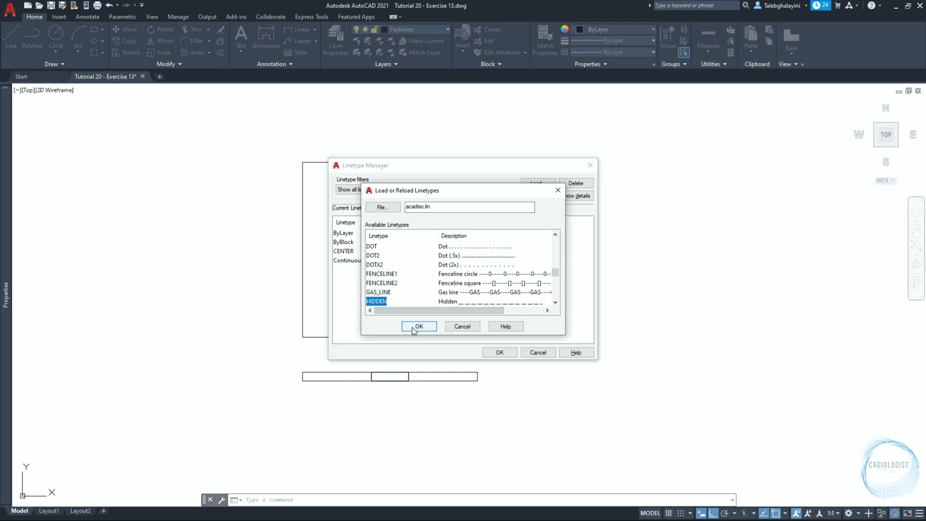
{"action": "left_click", "coordinate": [418, 326]}
Load the DASHED linetype and accept the linetype changes
{"action": "left_click", "coordinate": [532, 187]}
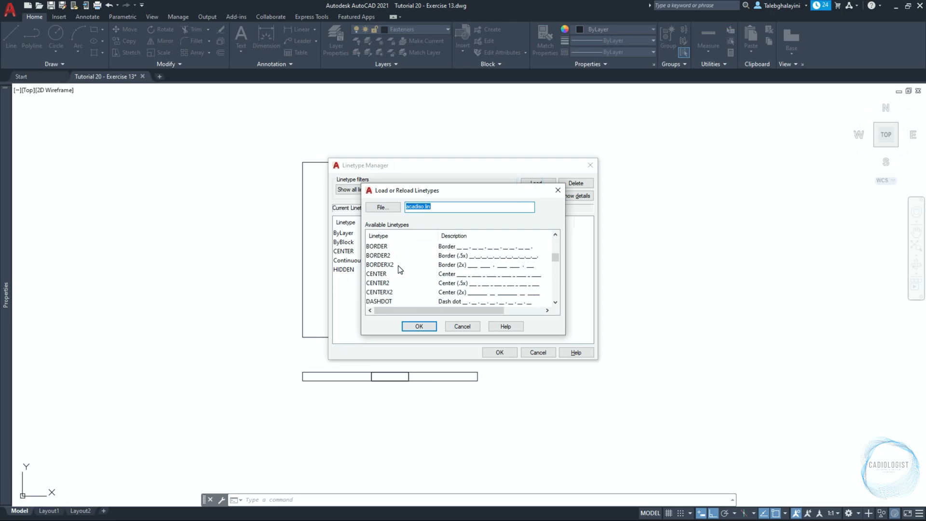
{"action": "scroll", "coordinate": [400, 269], "scroll_direction": "down", "scroll_amount": 2}
{"action": "left_click", "coordinate": [386, 274]}
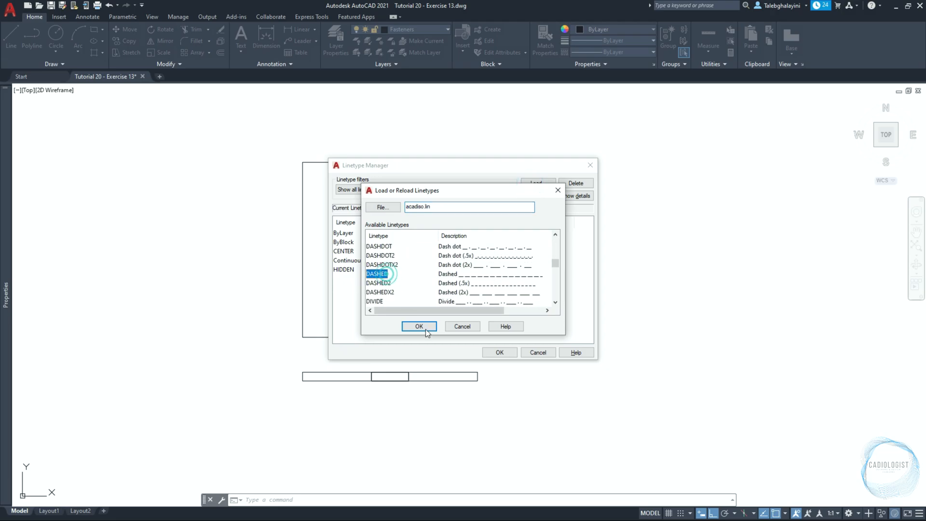
{"action": "left_click", "coordinate": [426, 330]}
{"action": "left_click", "coordinate": [498, 351]}
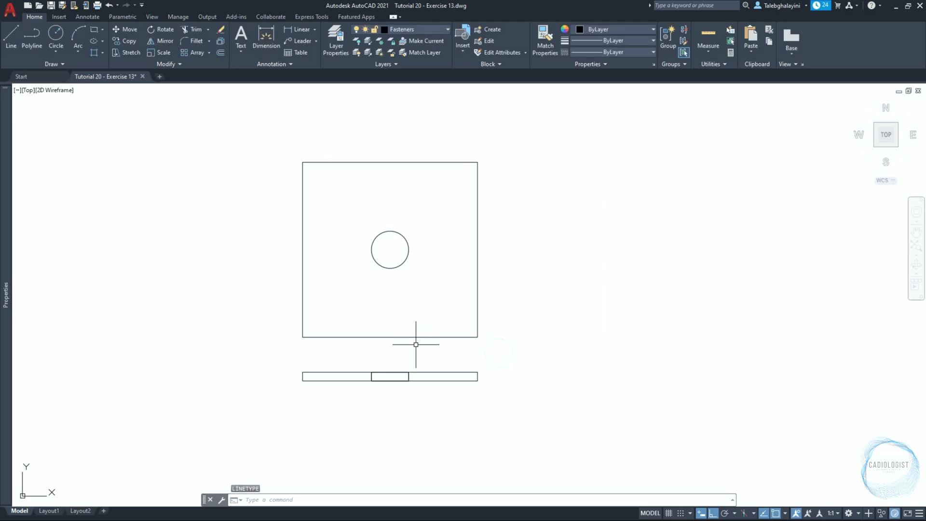
Set the color of the small boundary rectangle in the washer's side view to color 8
{"action": "left_click", "coordinate": [365, 361]}
{"action": "left_click", "coordinate": [425, 411]}
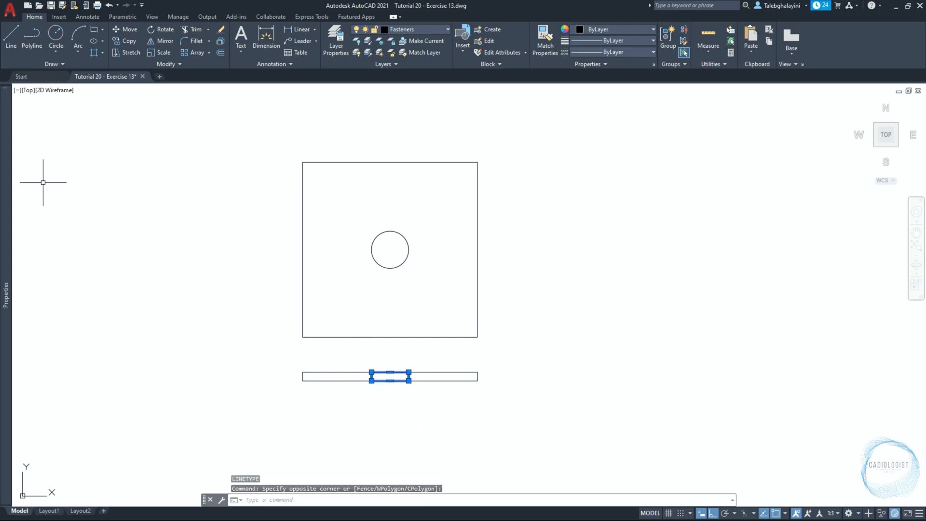
{"action": "mouse_move", "coordinate": [11, 163]}
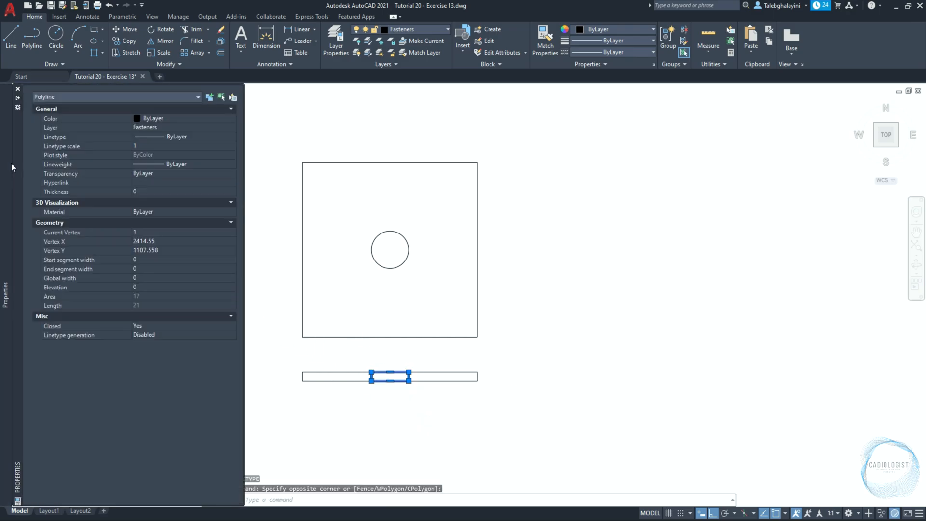
{"action": "left_click", "coordinate": [154, 120]}
{"action": "left_click", "coordinate": [169, 203]}
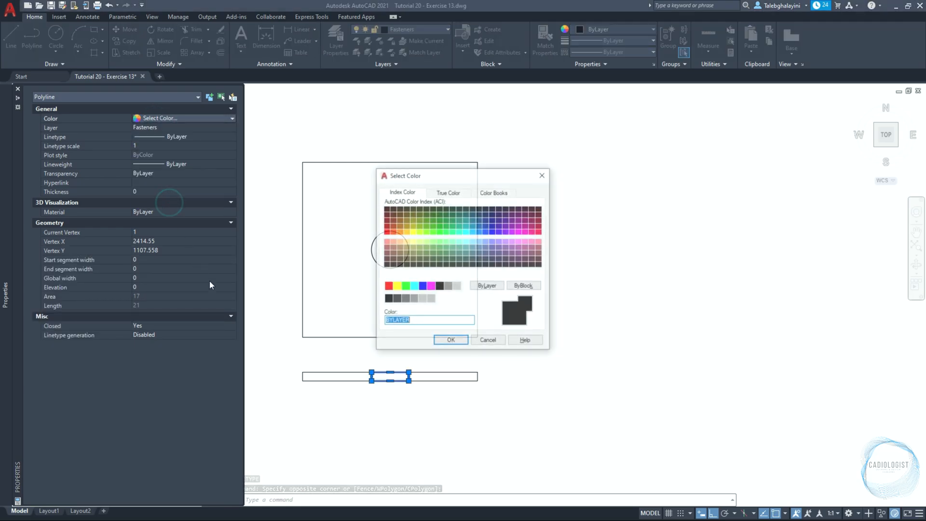
{"action": "left_click", "coordinate": [448, 285]}
{"action": "left_click", "coordinate": [446, 336]}
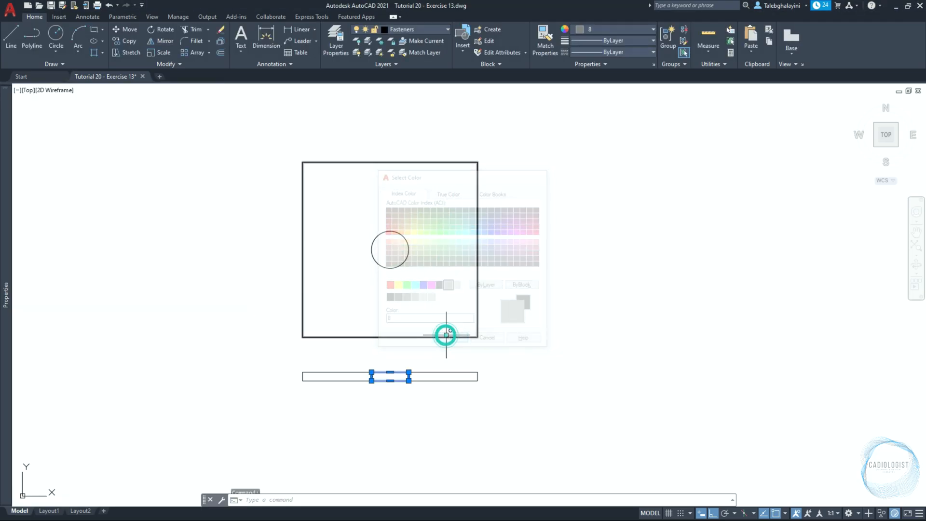
Set the small boundary rectangle's linetype to HIDDEN with a linetype scale of 0.1
{"action": "mouse_move", "coordinate": [2, 161]}
{"action": "left_click", "coordinate": [178, 134]}
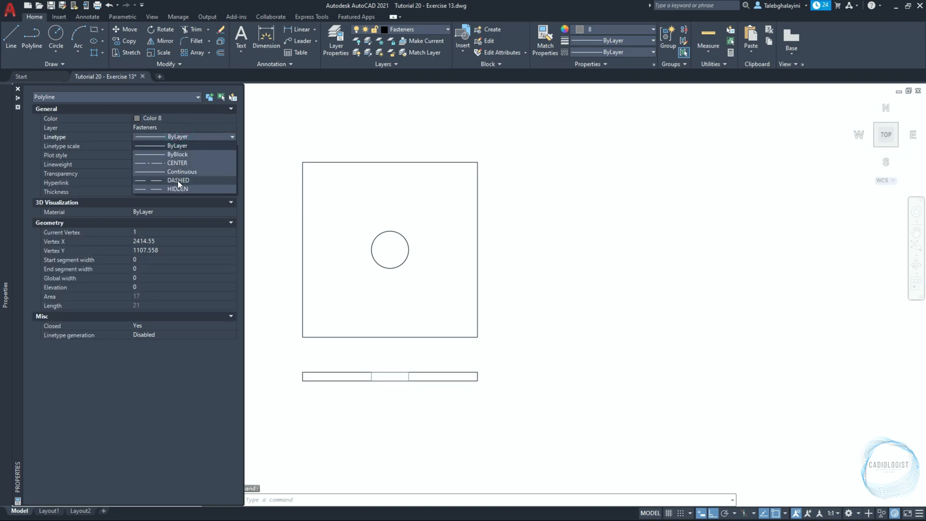
{"action": "left_click", "coordinate": [177, 188]}
{"action": "left_click", "coordinate": [170, 146]}
{"action": "type", "text": "0.1"}
{"action": "key", "text": "Return"}
{"action": "key", "text": "Escape"}
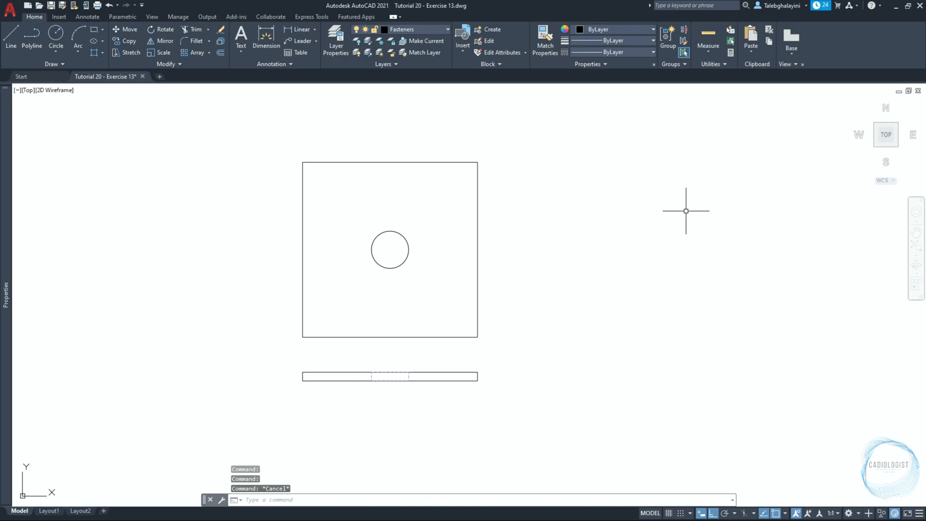
Draw a 15 by 6 rectangle starting 40 units right of the square's upper-right corner
{"action": "type", "text": "Rec"}
{"action": "key", "text": "Return"}
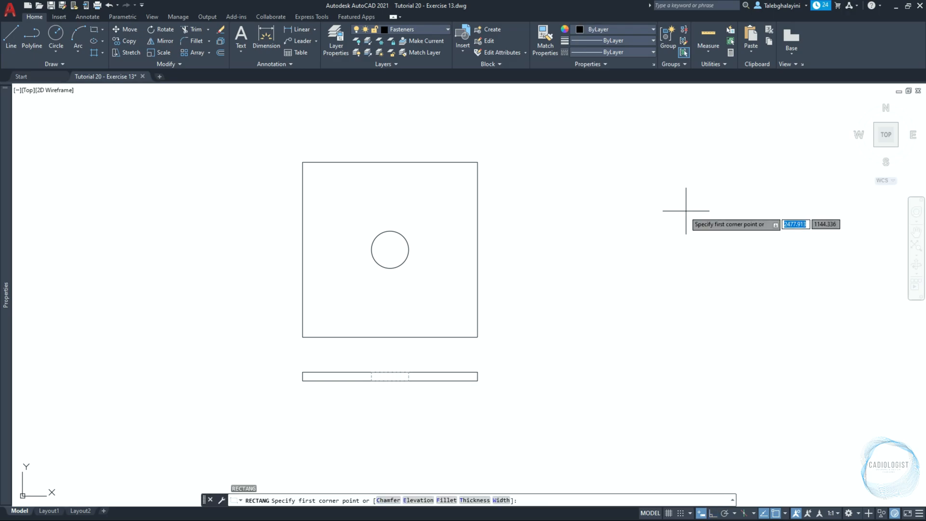
{"action": "type", "text": "40"}
{"action": "key", "text": "Return"}
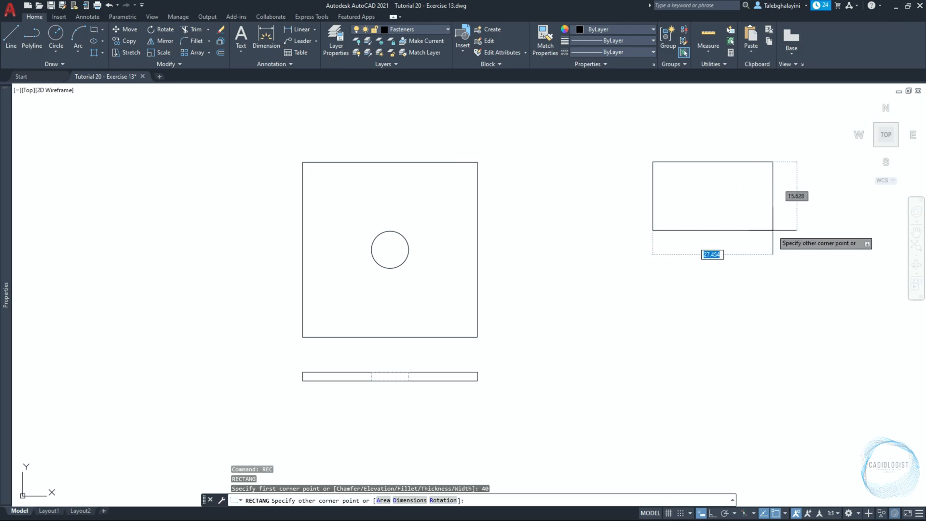
{"action": "type", "text": "15"}
{"action": "key", "text": "Tab"}
{"action": "type", "text": "6"}
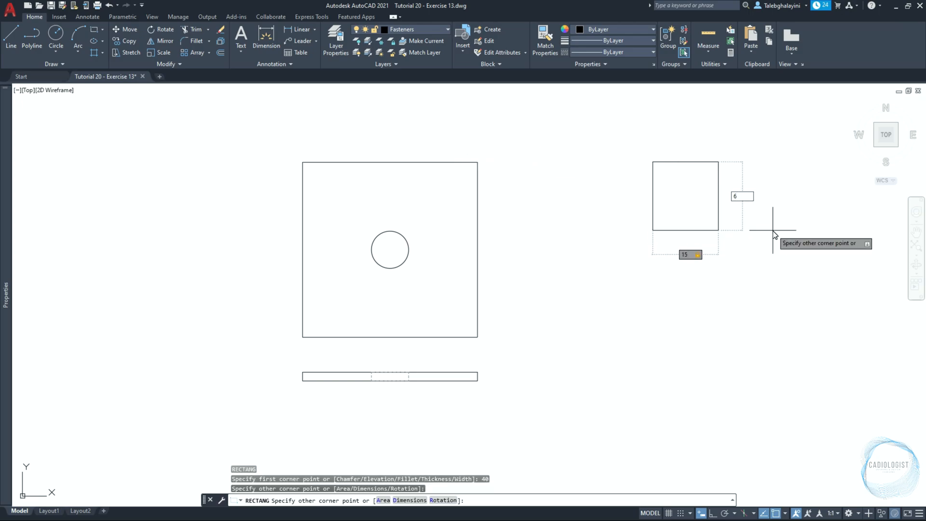
{"action": "key", "text": "Return"}
{"action": "key", "text": "Return"}
Draw a second rectangle from the midpoint of the 15 by 6 rectangle's bottom edge to its upper-right corner
{"action": "left_click", "coordinate": [686, 189]}
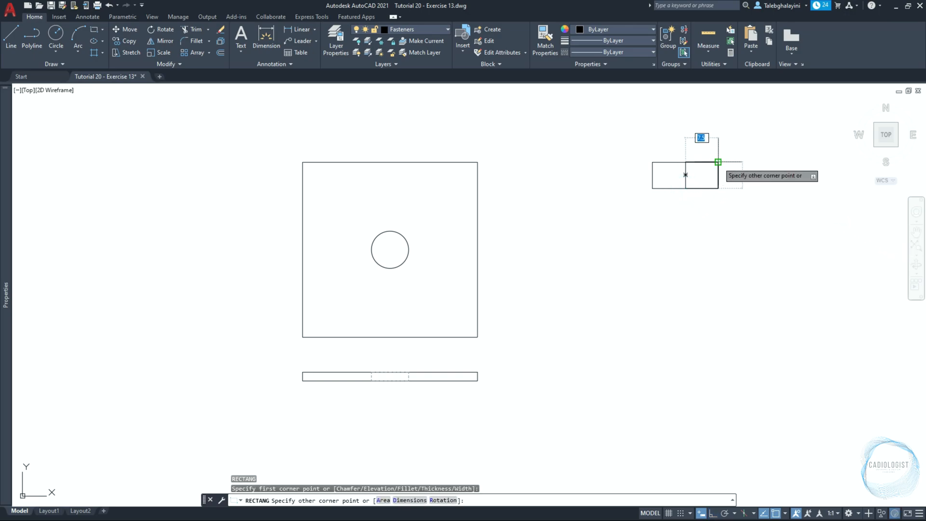
{"action": "left_click", "coordinate": [718, 163]}
{"action": "key", "text": "Return"}
{"action": "left_click", "coordinate": [685, 174]}
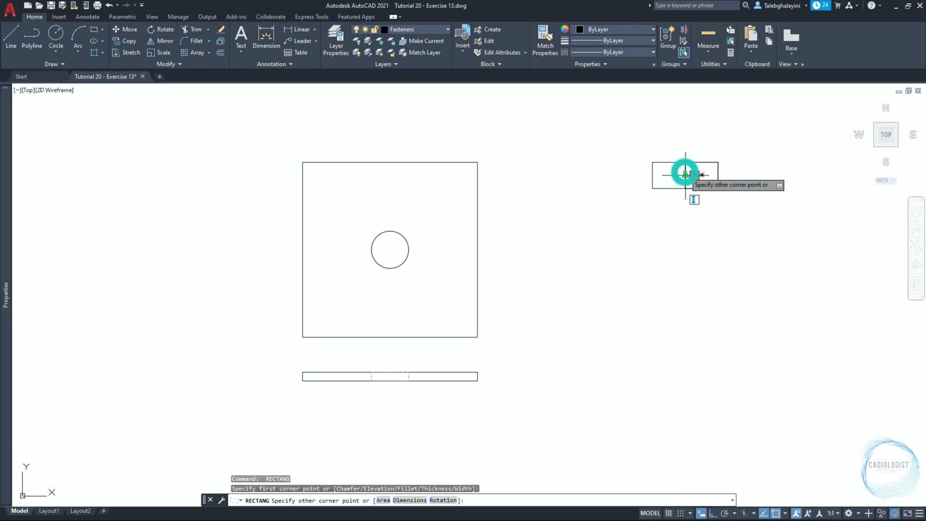
{"action": "key", "text": "Escape"}
Move the inner rectangle by its center onto the center of the 15 by 6 rectangle
{"action": "left_click", "coordinate": [685, 175]}
{"action": "type", "text": "m"}
{"action": "key", "text": "Return"}
{"action": "scroll", "coordinate": [697, 176], "scroll_direction": "up", "scroll_amount": 4}
{"action": "left_click", "coordinate": [709, 175]}
{"action": "left_click", "coordinate": [683, 204]}
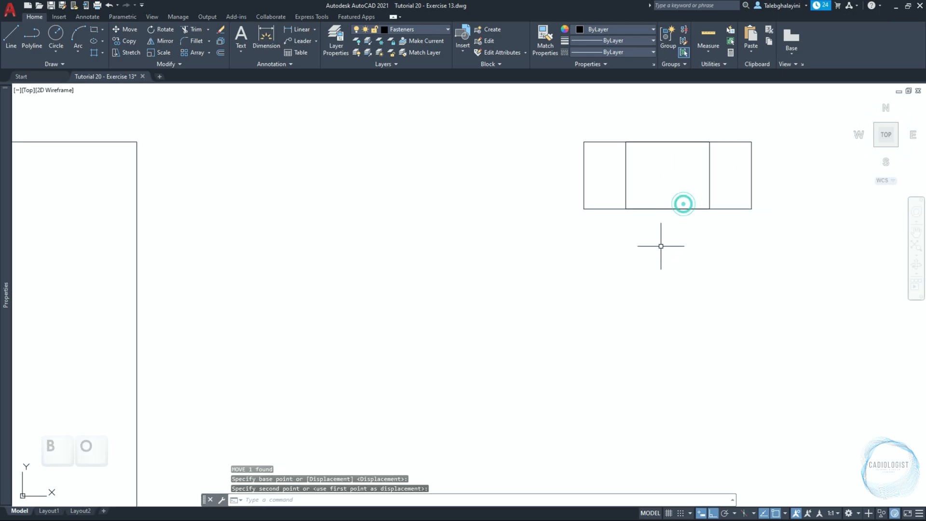
Create a boundary polyline from the left section of the 15 by 6 rectangle
{"action": "key", "text": "Return"}
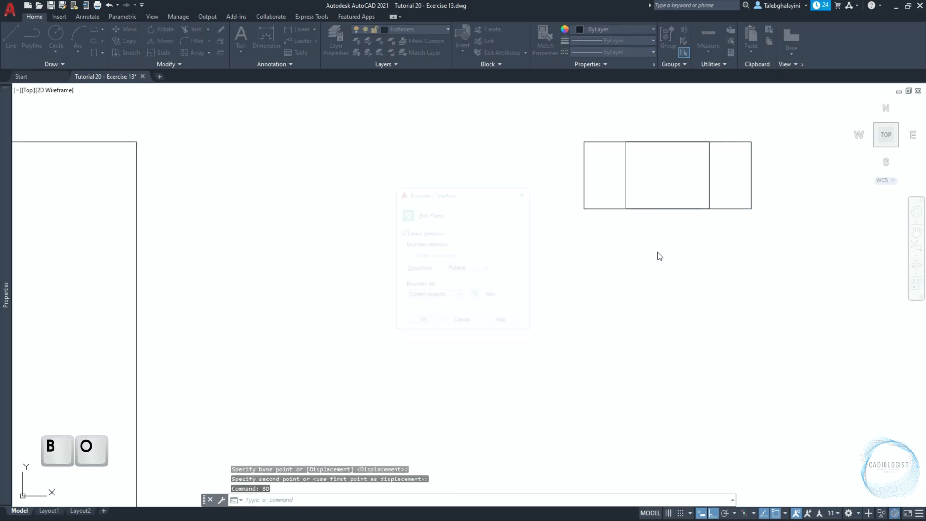
{"action": "left_click", "coordinate": [406, 213]}
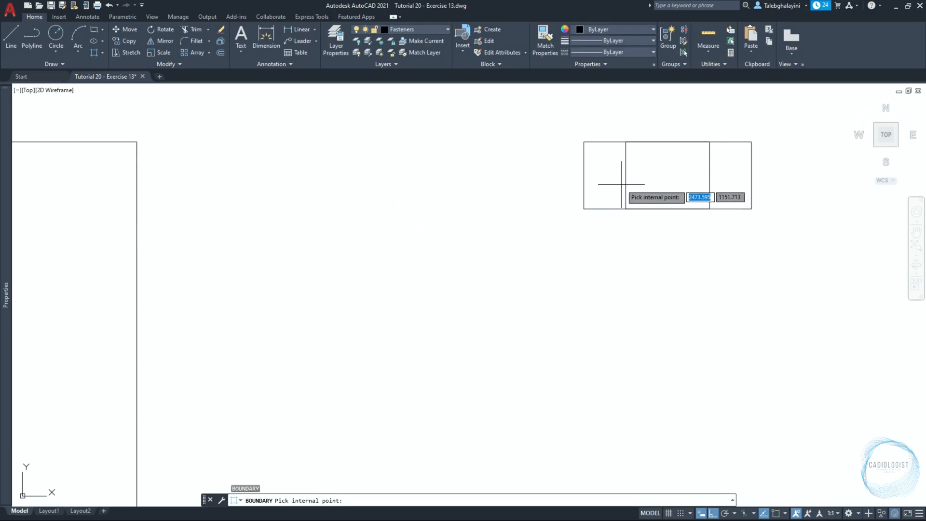
{"action": "left_click", "coordinate": [622, 184]}
{"action": "key", "text": "Return"}
Move the new boundary rectangle 10 units straight down
{"action": "left_click", "coordinate": [556, 126]}
{"action": "left_click", "coordinate": [642, 250]}
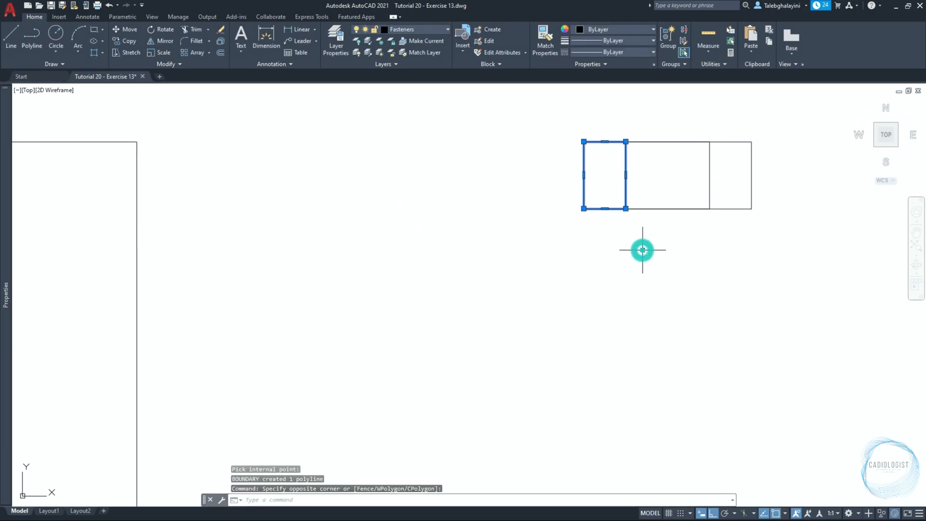
{"action": "key", "text": "Return"}
{"action": "left_click", "coordinate": [642, 250]}
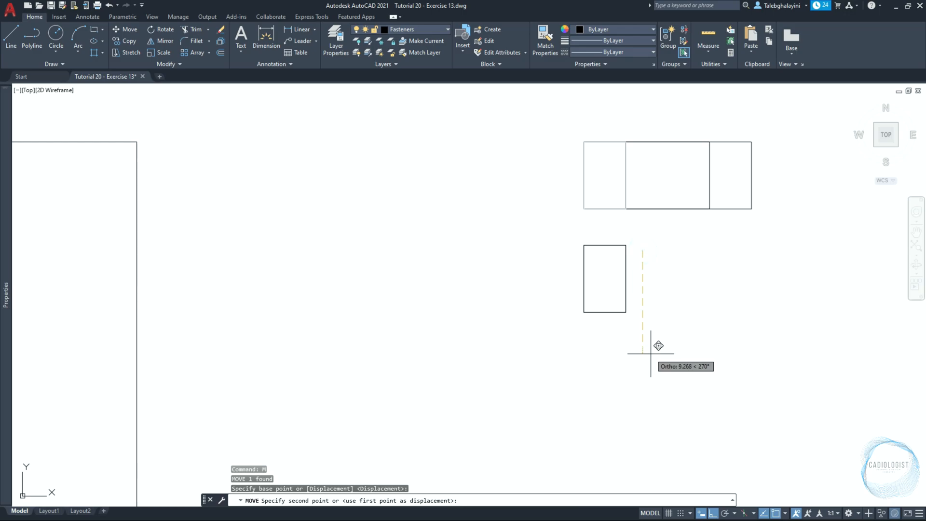
{"action": "type", "text": "10"}
{"action": "key", "text": "Return"}
{"action": "key", "text": "Escape"}
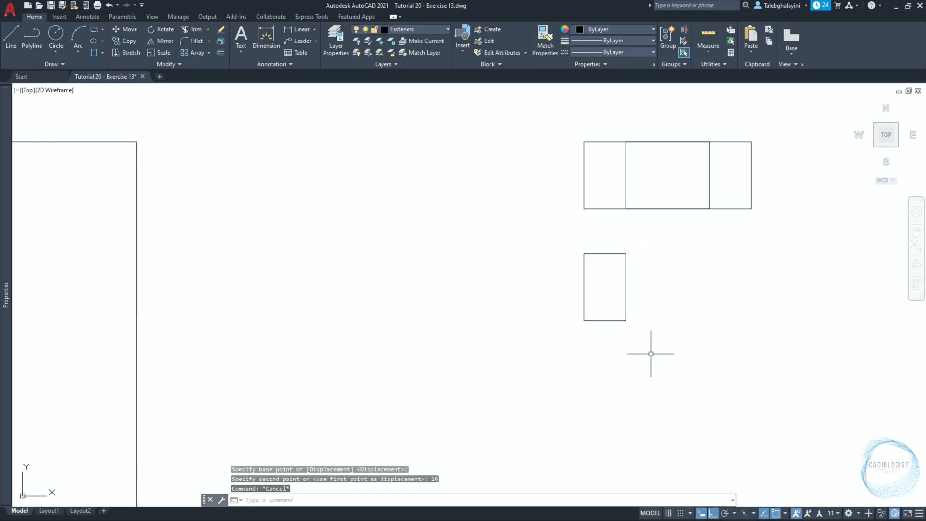
Chamfer the two top corners of the small lower rectangle with distances 1.5 and 0.5, using the Multiple option
{"action": "left_click", "coordinate": [209, 42]}
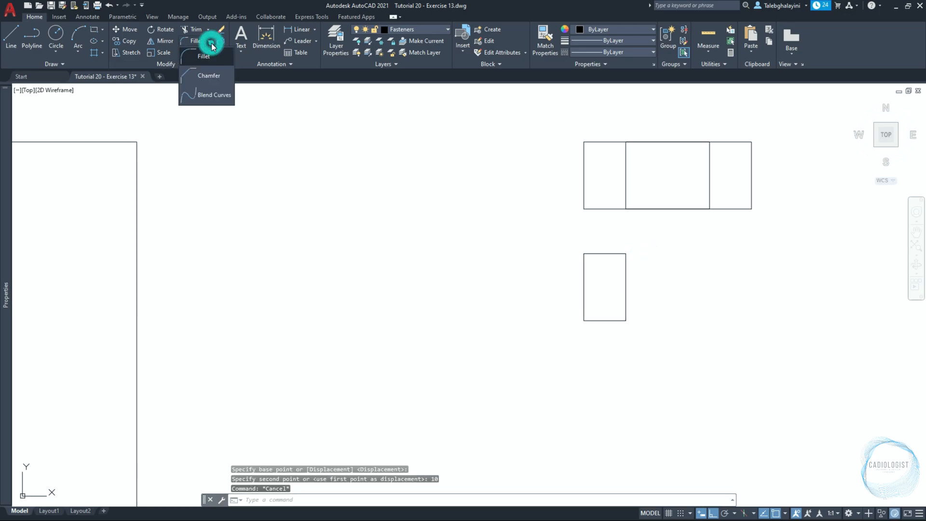
{"action": "left_click", "coordinate": [204, 74]}
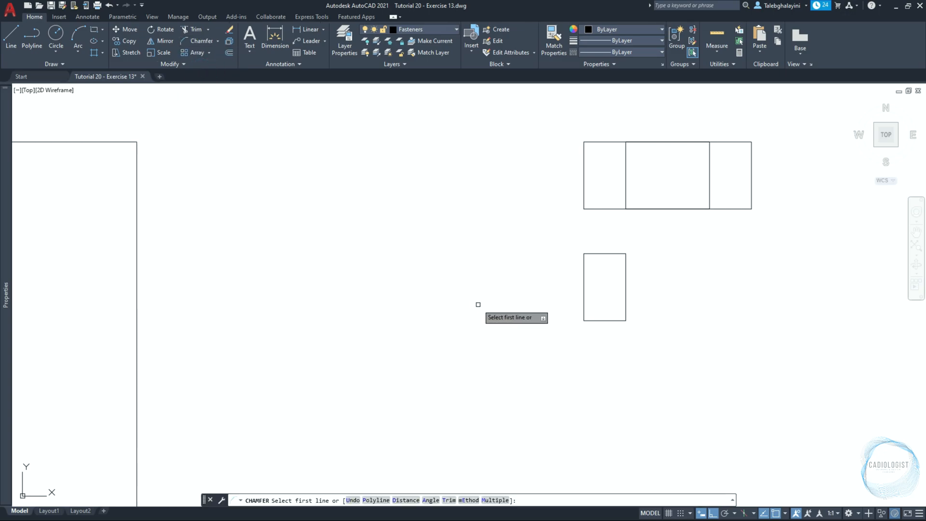
{"action": "left_click", "coordinate": [411, 500]}
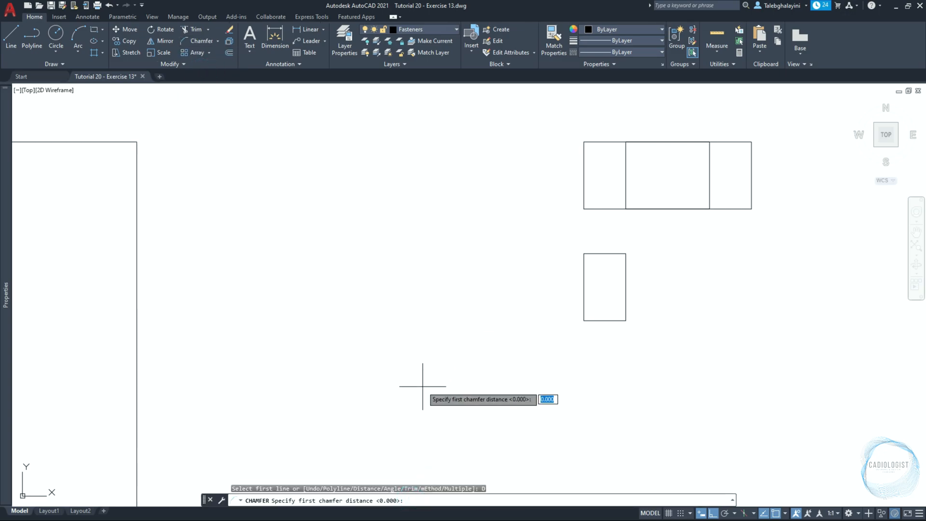
{"action": "type", "text": "1.5"}
{"action": "key", "text": "Return"}
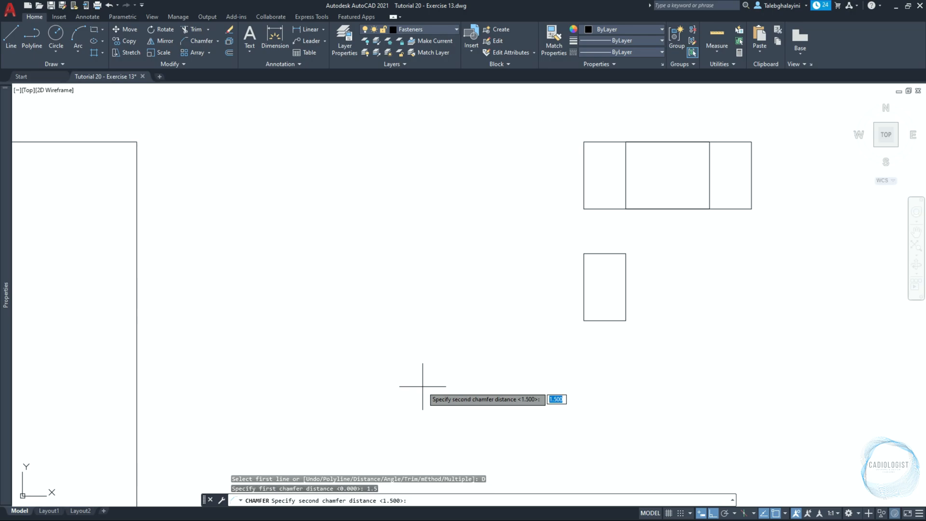
{"action": "key", "text": "Return"}
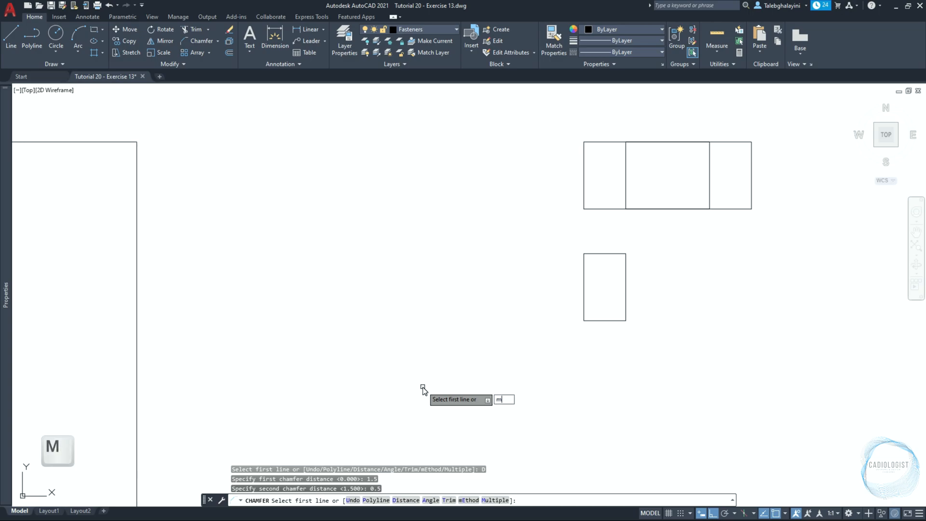
{"action": "type", "text": "m"}
{"action": "key", "text": "Return"}
{"action": "scroll", "coordinate": [614, 263], "scroll_direction": "up", "scroll_amount": 4}
{"action": "left_click", "coordinate": [563, 243]}
{"action": "left_click", "coordinate": [535, 260]}
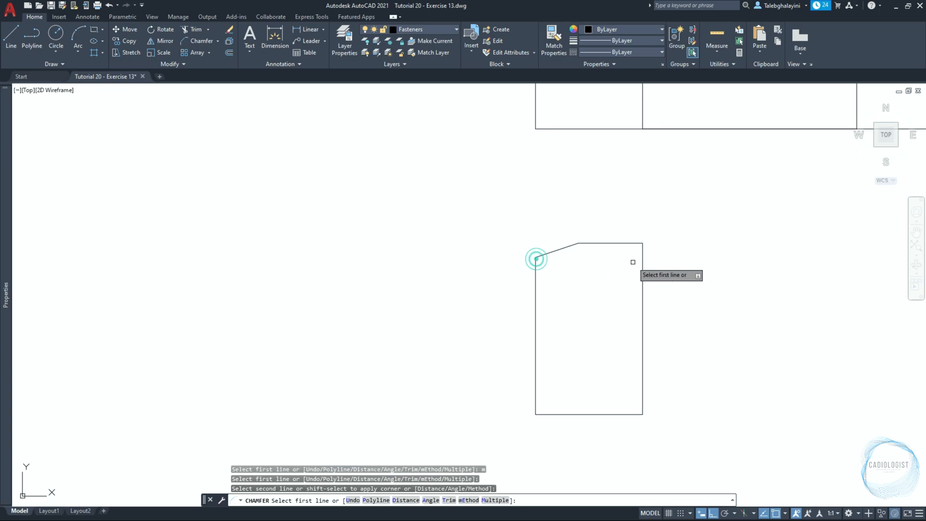
{"action": "left_click", "coordinate": [634, 243]}
{"action": "left_click", "coordinate": [642, 256]}
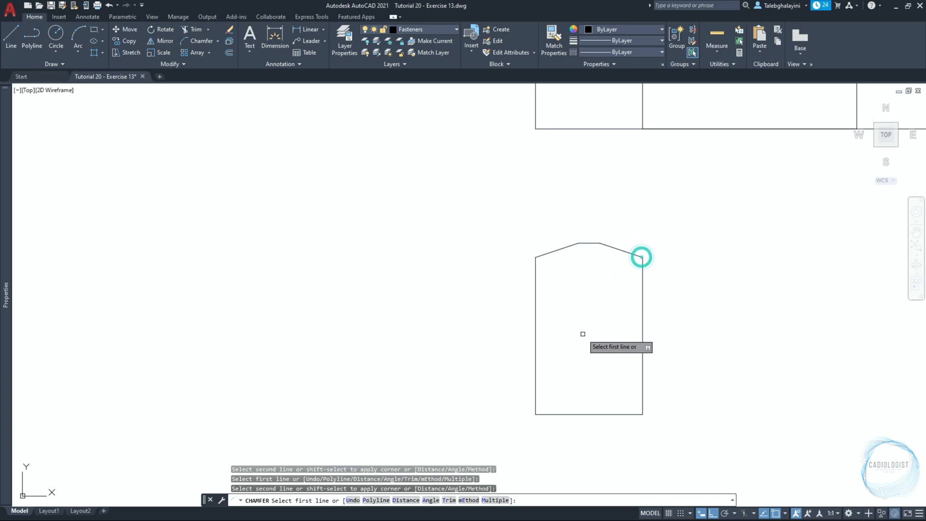
Chamfer the two bottom corners of the small rectangle with the same distances and end the Chamfer command
{"action": "left_click", "coordinate": [557, 414]}
{"action": "left_click", "coordinate": [535, 388]}
{"action": "left_click", "coordinate": [608, 413]}
{"action": "left_click", "coordinate": [643, 383]}
{"action": "key", "text": "Return"}
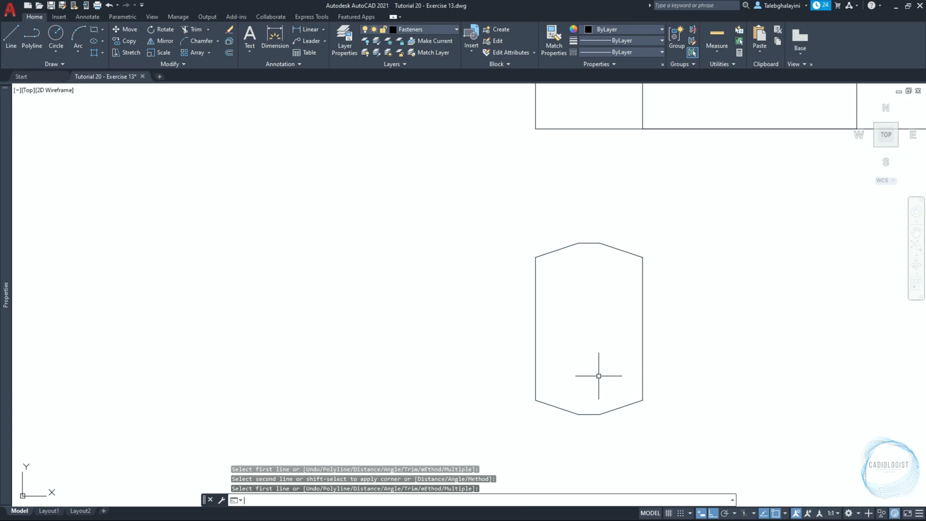
Draw a three-point circle through the outer ends of the two top chamfers and the midpoint of the top edge
{"action": "type", "text": "c"}
{"action": "key", "text": "Return"}
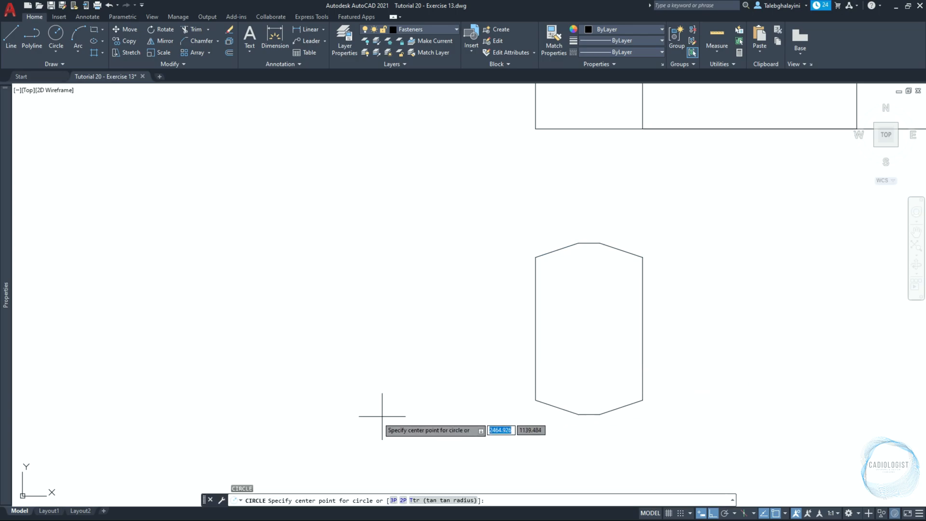
{"action": "left_click", "coordinate": [393, 501]}
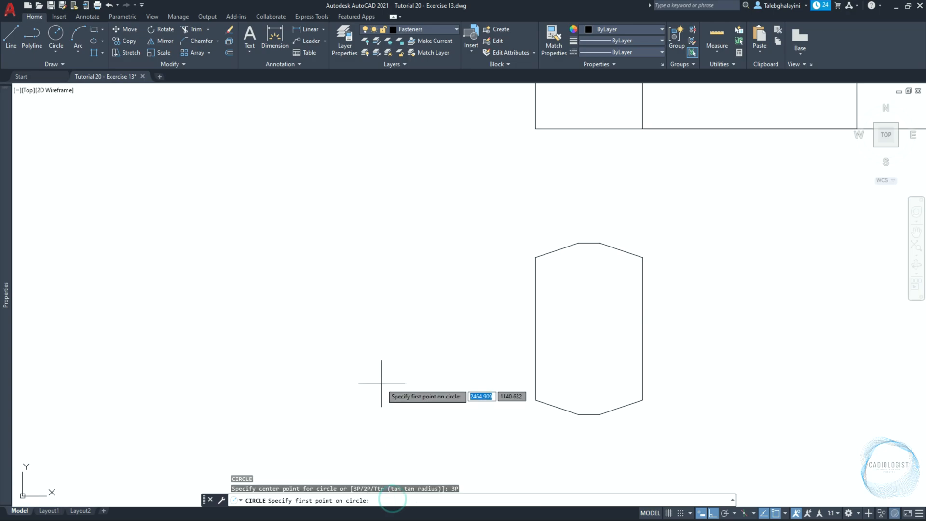
{"action": "left_click", "coordinate": [535, 257]}
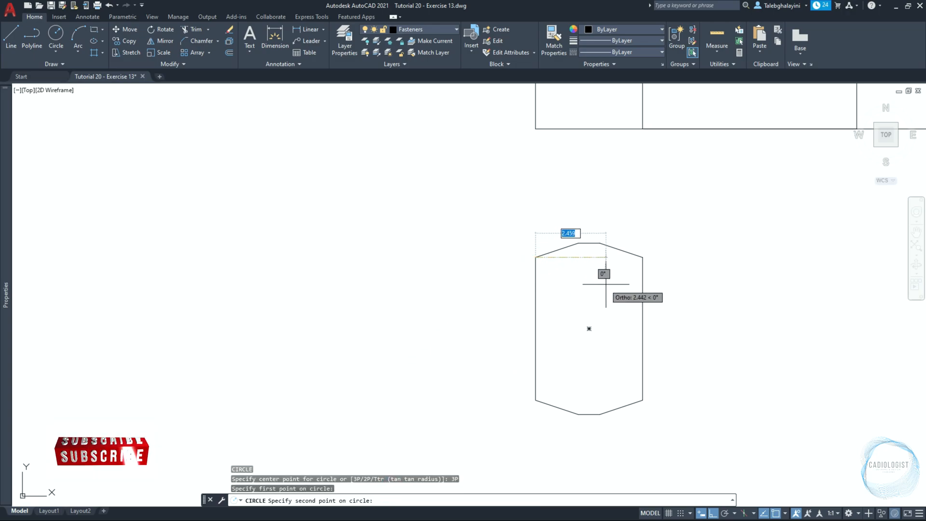
{"action": "left_click", "coordinate": [641, 258]}
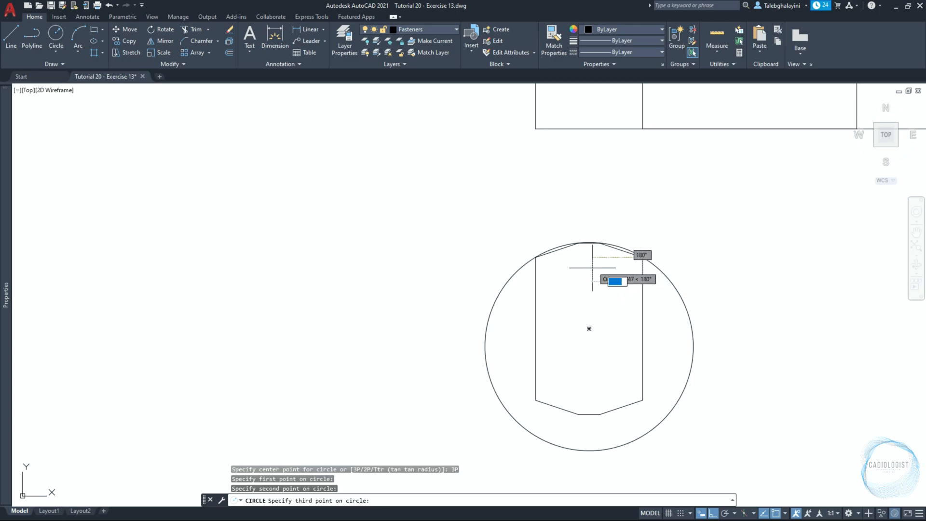
{"action": "scroll", "coordinate": [589, 242], "scroll_direction": "up", "scroll_amount": 4}
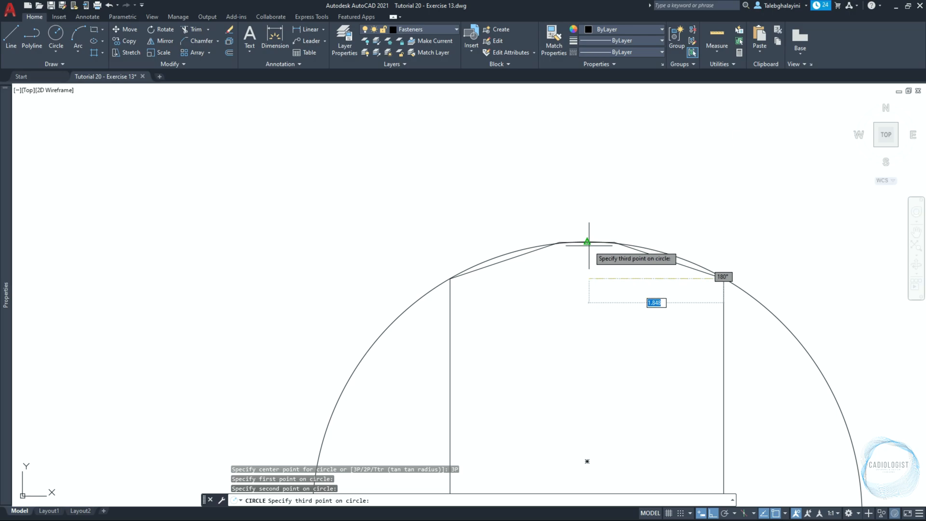
{"action": "left_click", "coordinate": [589, 242]}
{"action": "scroll", "coordinate": [584, 190], "scroll_direction": "down", "scroll_amount": 4}
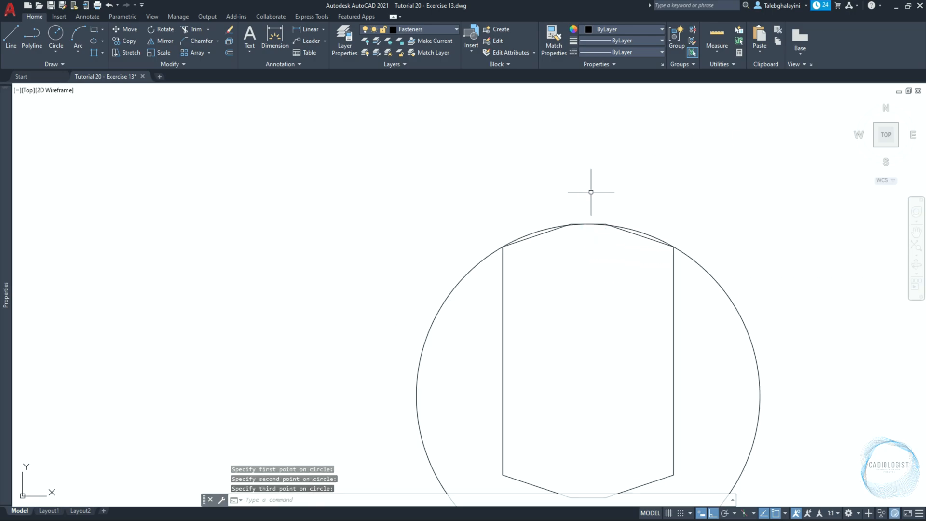
Mirror the circle about a horizontal line through the midpoint of the outline's right side, keeping the original
{"action": "left_click", "coordinate": [680, 270]}
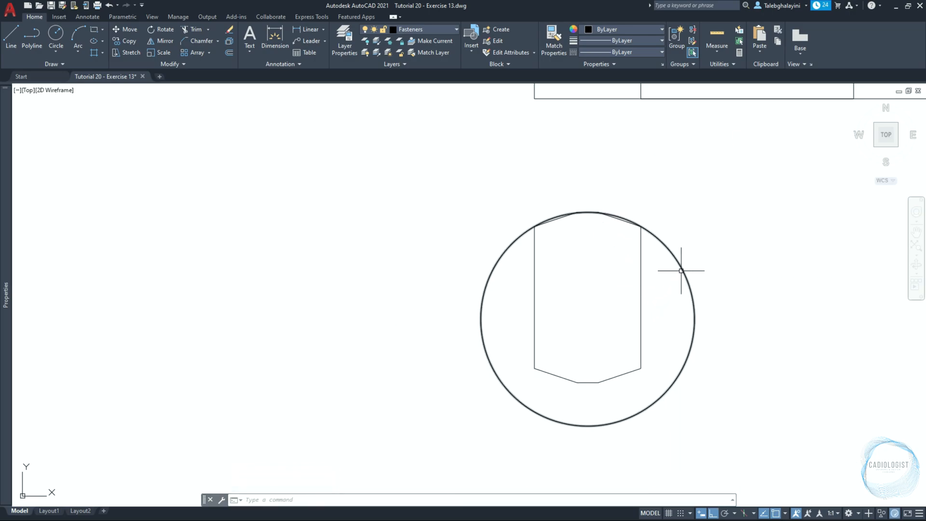
{"action": "type", "text": "mir"}
{"action": "key", "text": "Return"}
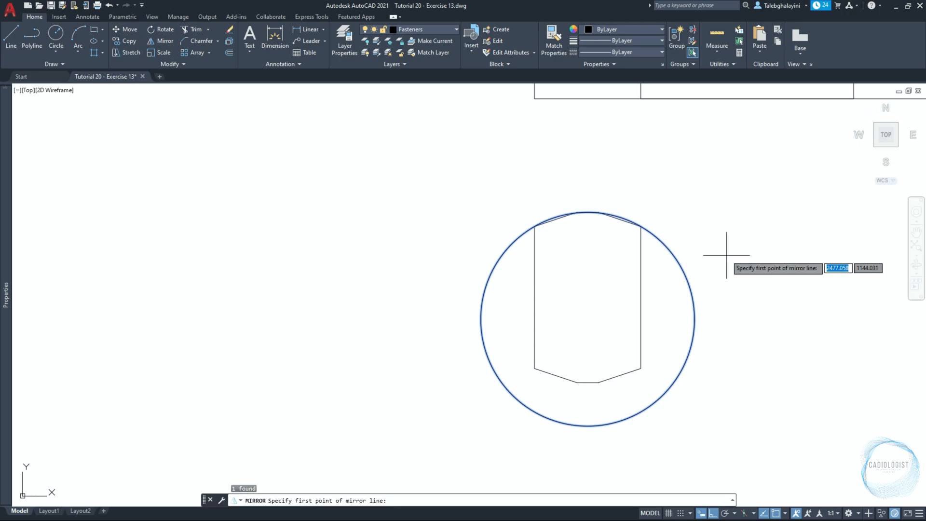
{"action": "left_click", "coordinate": [639, 298]}
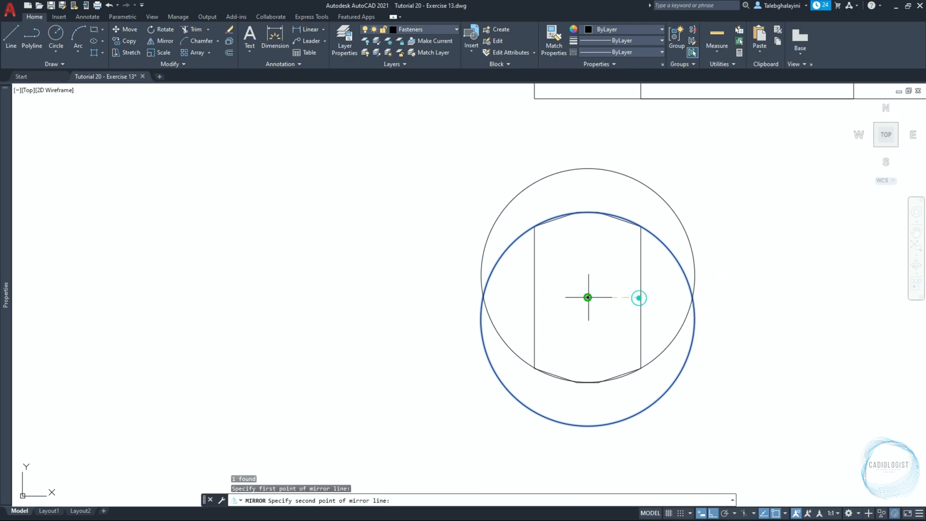
{"action": "left_click", "coordinate": [296, 294]}
{"action": "key", "text": "Return"}
Draw vertical construction lines through the left and right sides of the chamfered outline
{"action": "type", "text": "xl"}
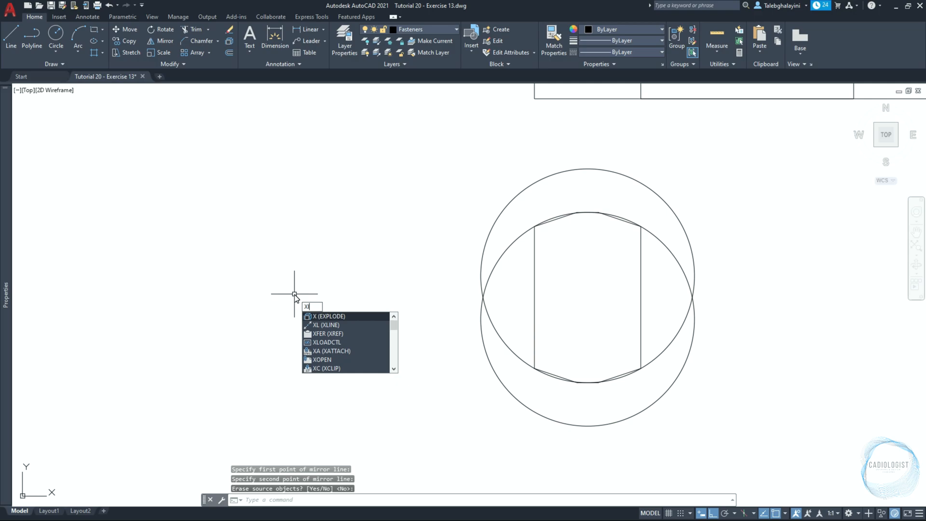
{"action": "key", "text": "Return"}
{"action": "type", "text": "v"}
{"action": "key", "text": "Return"}
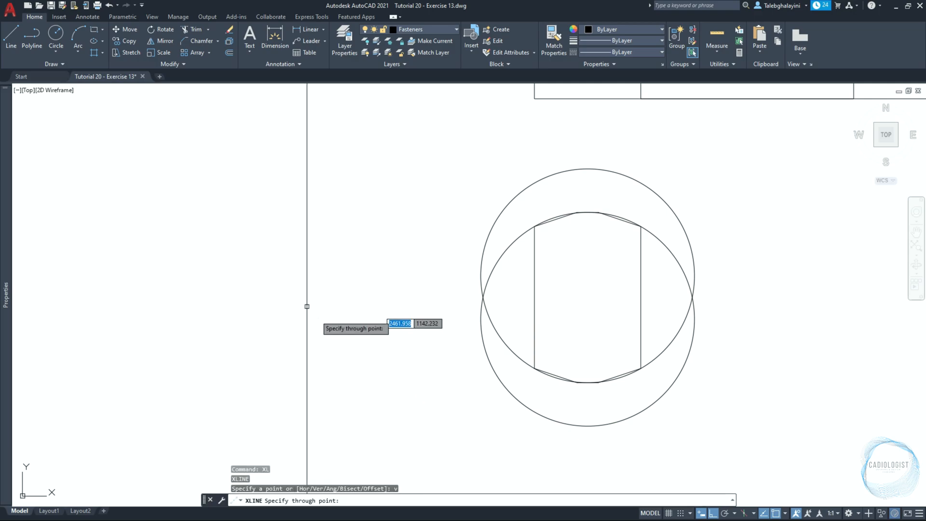
{"action": "left_click", "coordinate": [534, 297]}
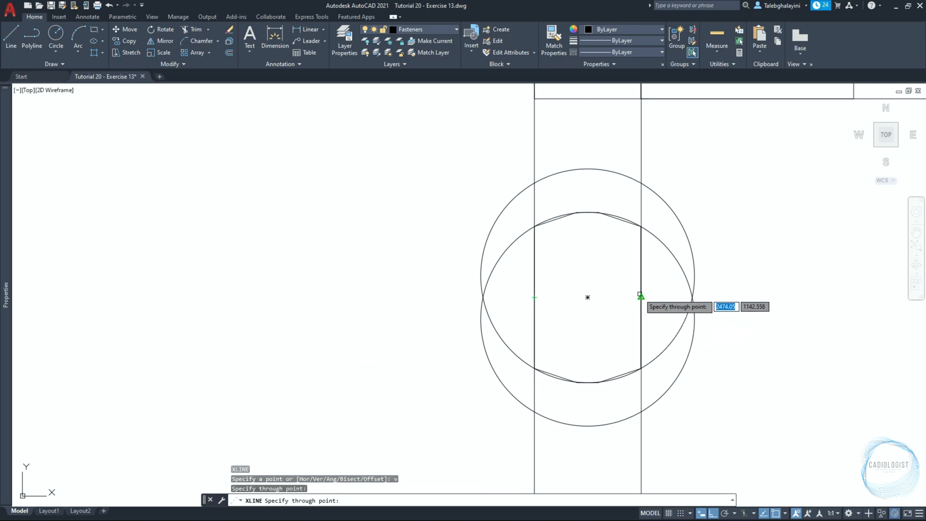
{"action": "left_click", "coordinate": [640, 294]}
{"action": "key", "text": "Return"}
Delete the chamfered outline, leaving the circles and construction lines in place
{"action": "left_click", "coordinate": [522, 201]}
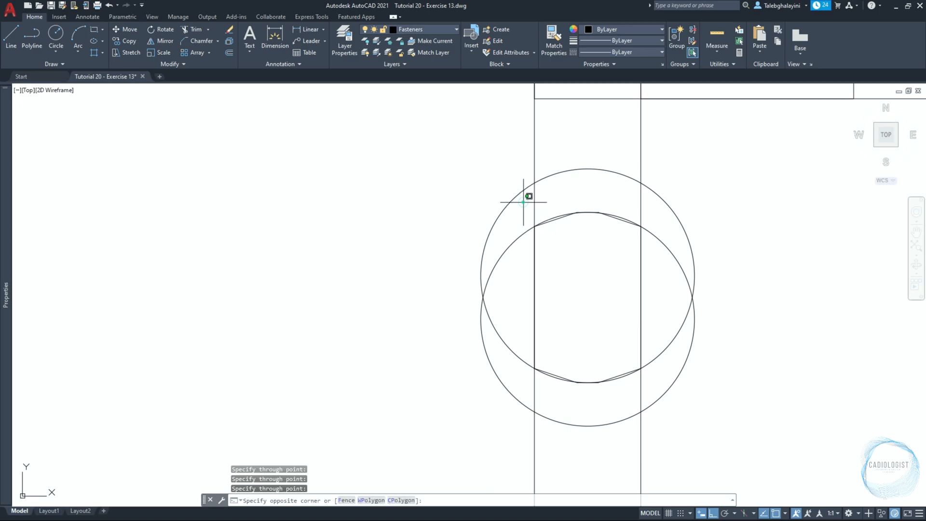
{"action": "left_click", "coordinate": [673, 406]}
{"action": "key", "text": "Delete"}
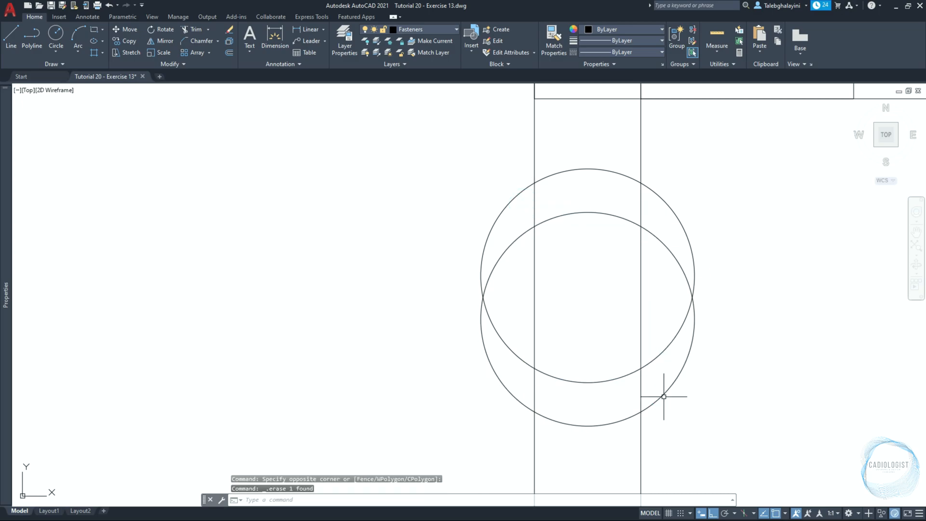
Create a boundary polyline from the region enclosed by the overlapping circles and the two construction lines
{"action": "key", "text": "Return"}
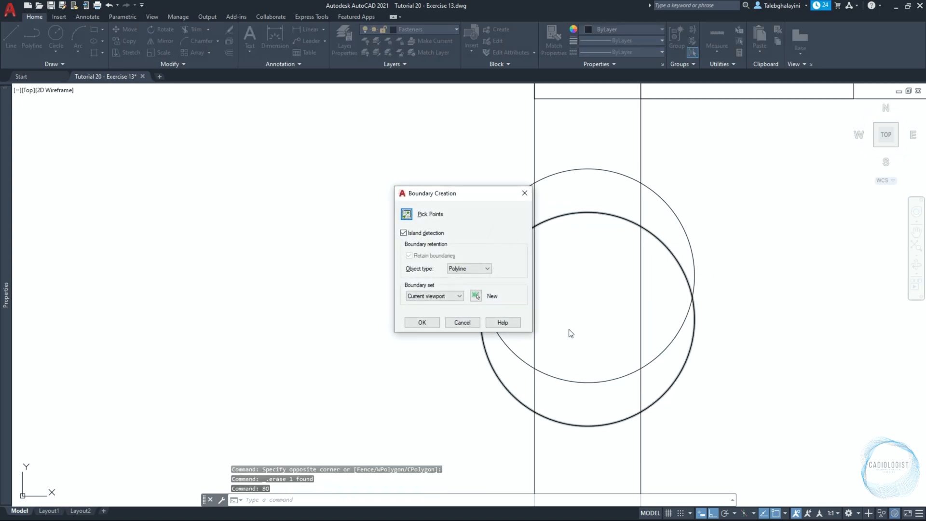
{"action": "left_click", "coordinate": [410, 217]}
{"action": "left_click", "coordinate": [574, 296]}
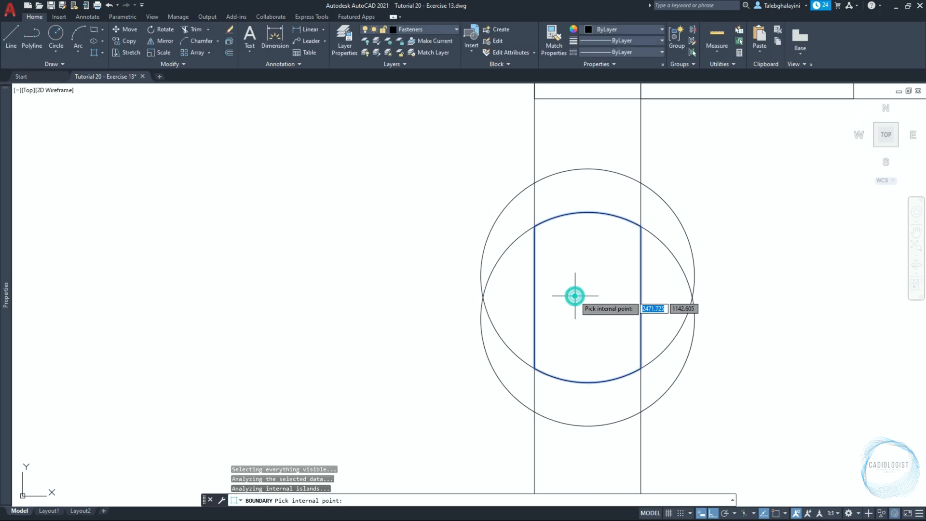
{"action": "key", "text": "Return"}
Delete the two vertical construction lines and both circles around the curved outline
{"action": "left_click", "coordinate": [659, 152]}
{"action": "left_click", "coordinate": [488, 141]}
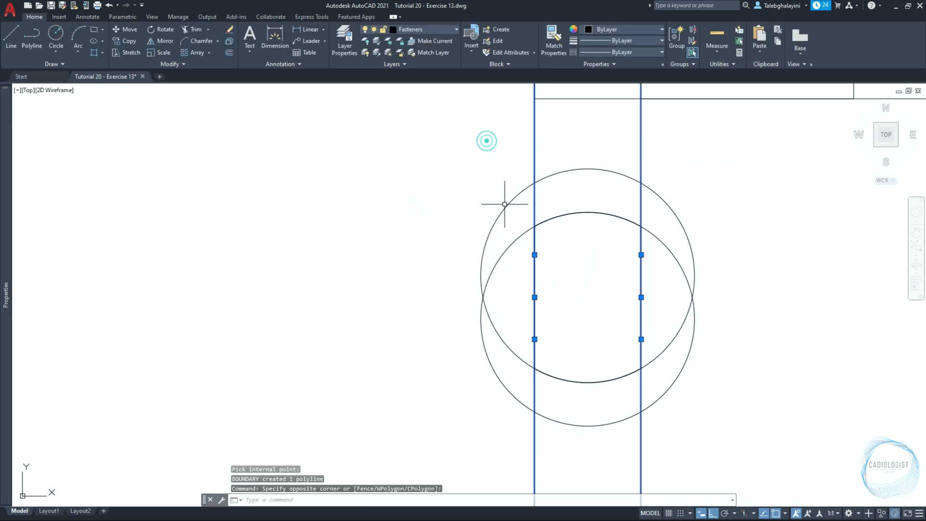
{"action": "left_click", "coordinate": [499, 293]}
{"action": "left_click", "coordinate": [443, 303]}
{"action": "key", "text": "Delete"}
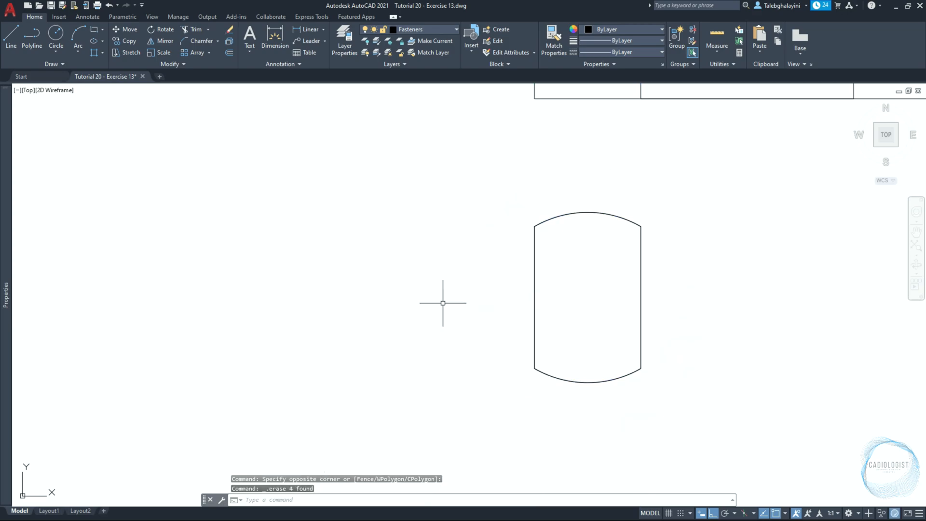
Move the curved outline 10 units straight up into the left section of the 15 by 6 rectangle
{"action": "left_click", "coordinate": [535, 279]}
{"action": "type", "text": "m"}
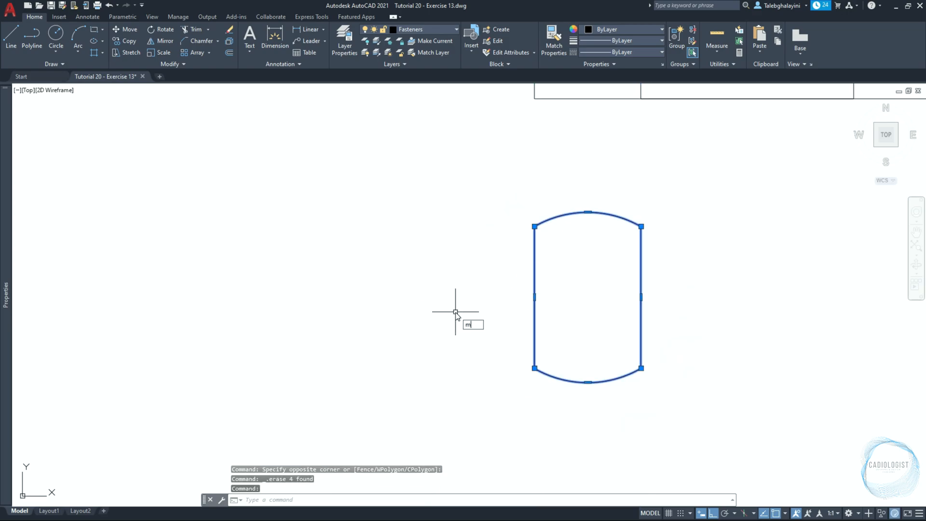
{"action": "key", "text": "Return"}
{"action": "left_click", "coordinate": [455, 320]}
{"action": "type", "text": "10"}
{"action": "key", "text": "Return"}
Mirror the curved outline about the vertical line through the 15 by 6 rectangle's center, keeping the original
{"action": "scroll", "coordinate": [453, 302], "scroll_direction": "down", "scroll_amount": 4}
{"action": "middle_click_drag", "start_coordinate": [569, 223], "coordinate": [475, 310]}
{"action": "scroll", "coordinate": [492, 299], "scroll_direction": "up", "scroll_amount": 2}
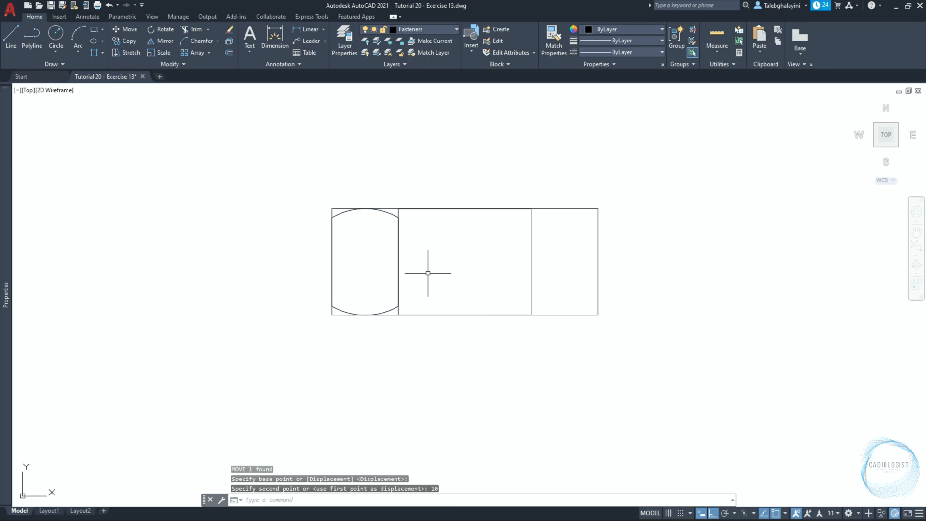
{"action": "left_click", "coordinate": [393, 213]}
{"action": "type", "text": "mir"}
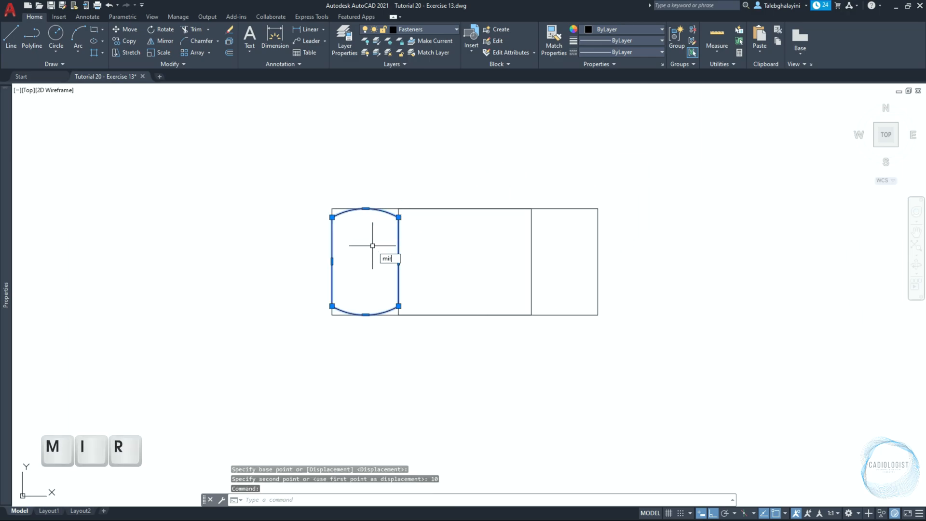
{"action": "key", "text": "Return"}
{"action": "left_click", "coordinate": [465, 262]}
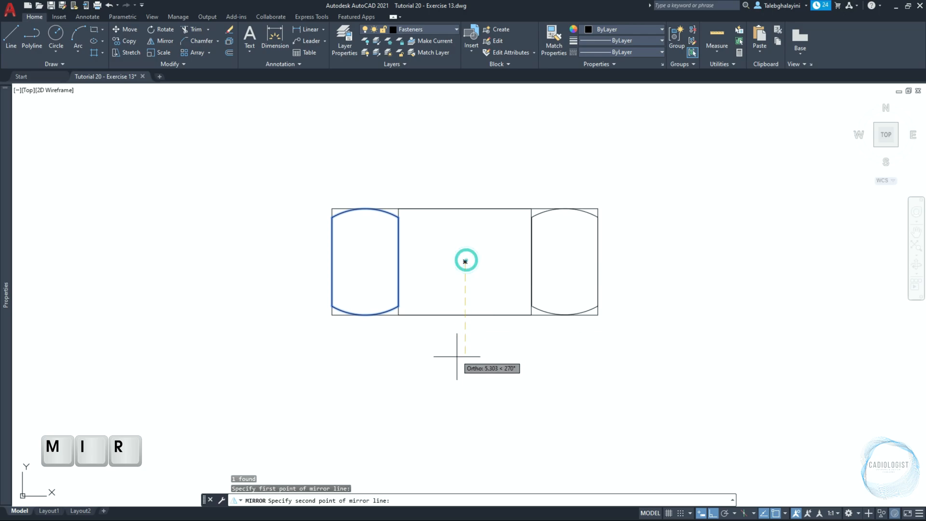
{"action": "left_click", "coordinate": [456, 358]}
{"action": "key", "text": "Return"}
Delete the inner rectangle between the two curved outlines
{"action": "left_click", "coordinate": [391, 352]}
{"action": "left_click", "coordinate": [553, 157]}
{"action": "key", "text": "Delete"}
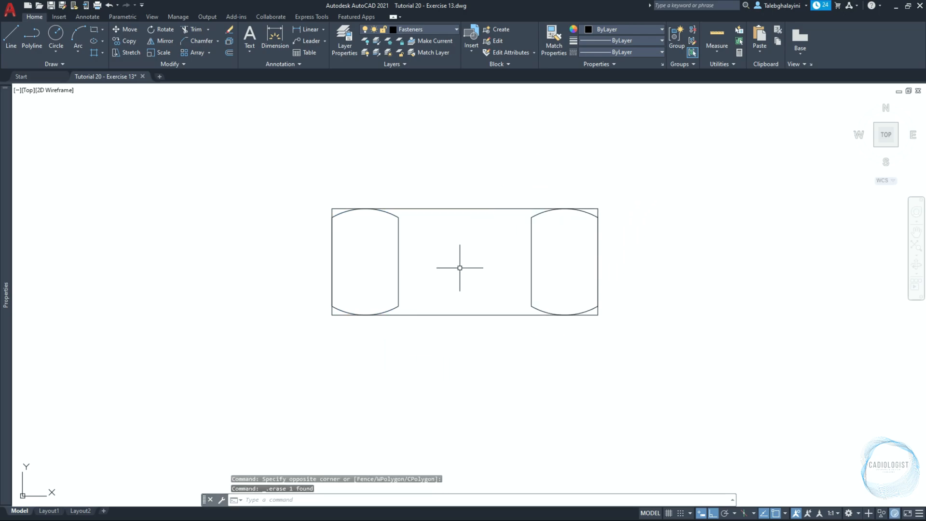
Copy the left curved outline from its left-side midpoint to its right-side midpoint so the two shapes sit side by side
{"action": "left_click", "coordinate": [399, 247]}
{"action": "type", "text": "co"}
{"action": "key", "text": "Return"}
{"action": "left_click", "coordinate": [332, 262]}
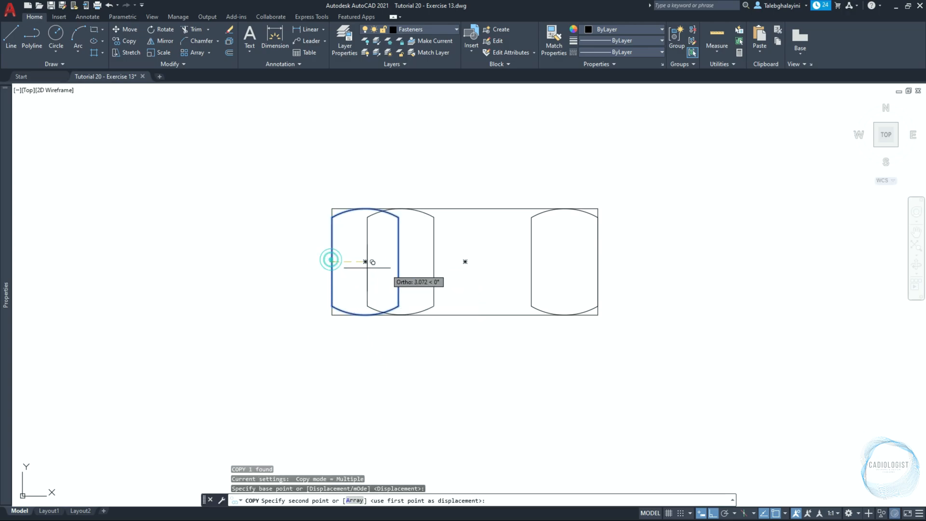
{"action": "left_click", "coordinate": [399, 261]}
{"action": "key", "text": "Escape"}
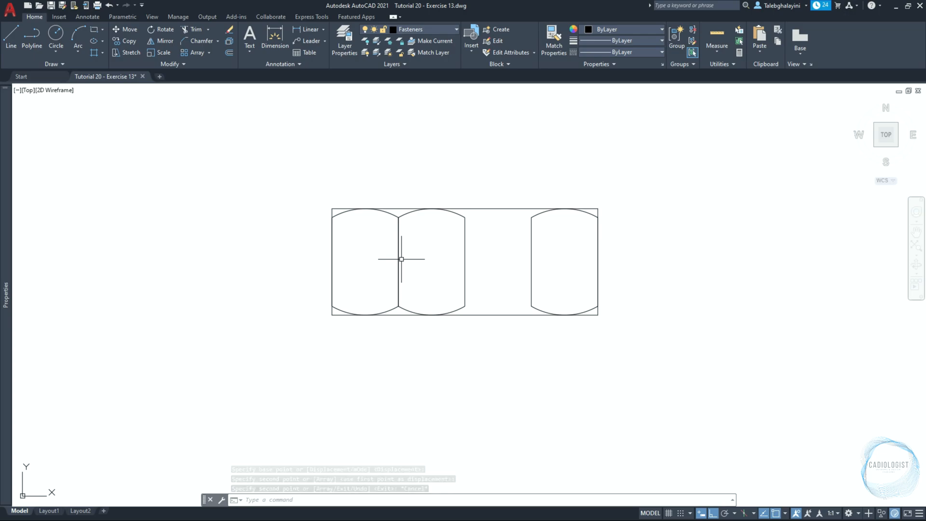
Stretch the right side of the middle curved outline horizontally to the midpoint of the right curved outline's left side
{"action": "left_click", "coordinate": [496, 181]}
{"action": "left_click", "coordinate": [428, 351]}
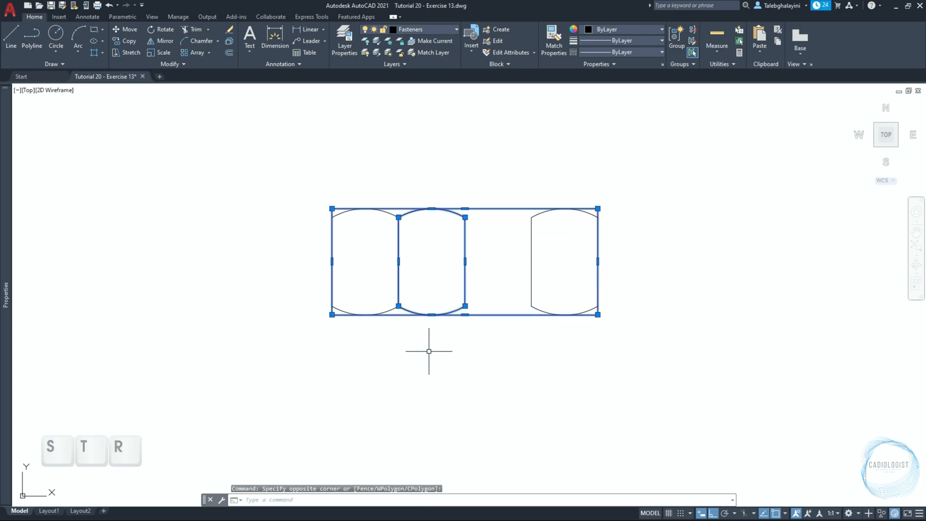
{"action": "key", "text": "Return"}
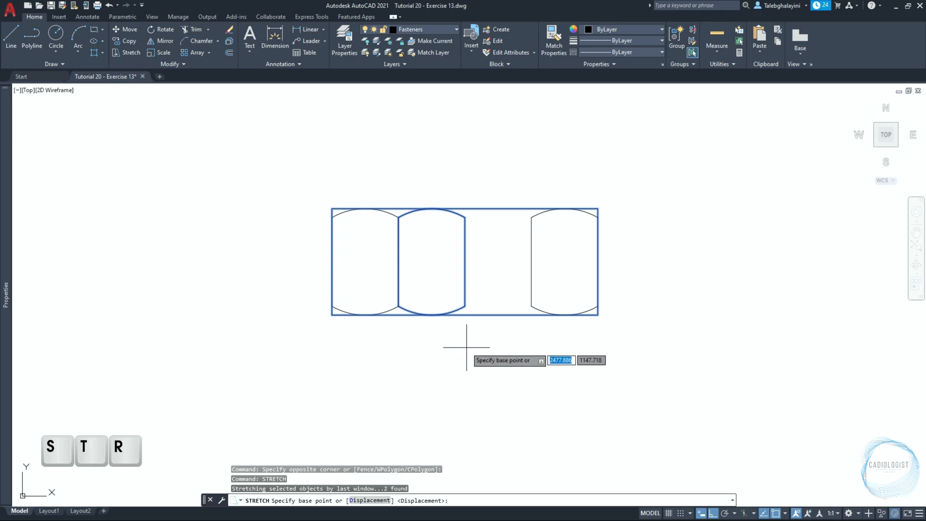
{"action": "left_click", "coordinate": [465, 261]}
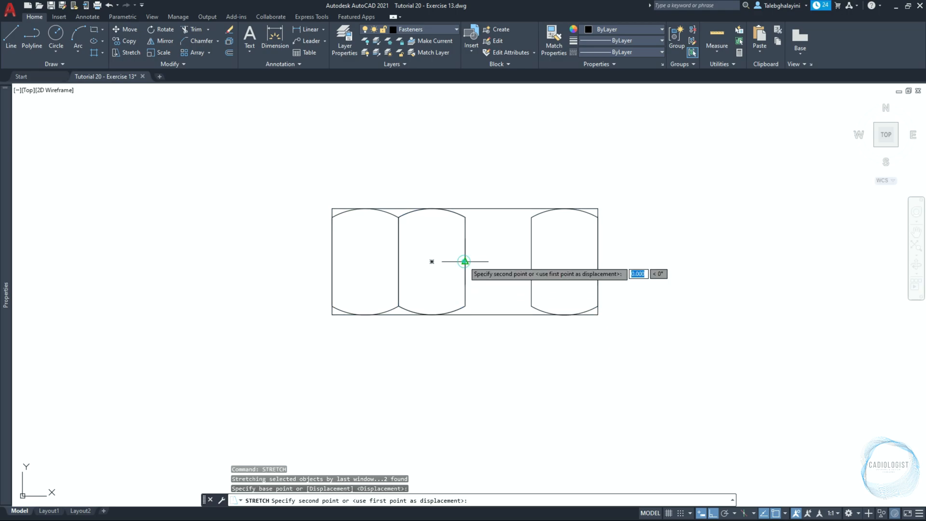
{"action": "left_click", "coordinate": [531, 261]}
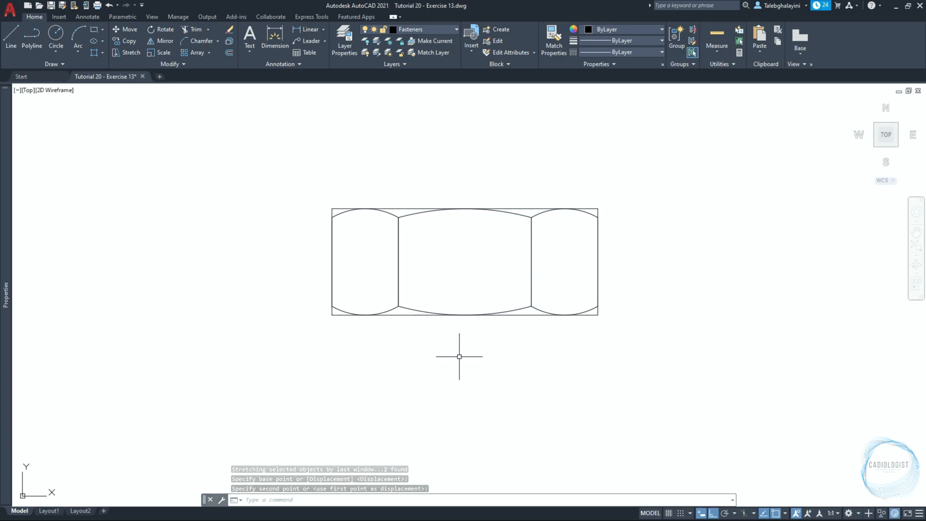
Chamfer all four corners of the 15 by 6 rectangle with a first distance of 0.9 and a second distance of 0.5
{"action": "type", "text": "cha"}
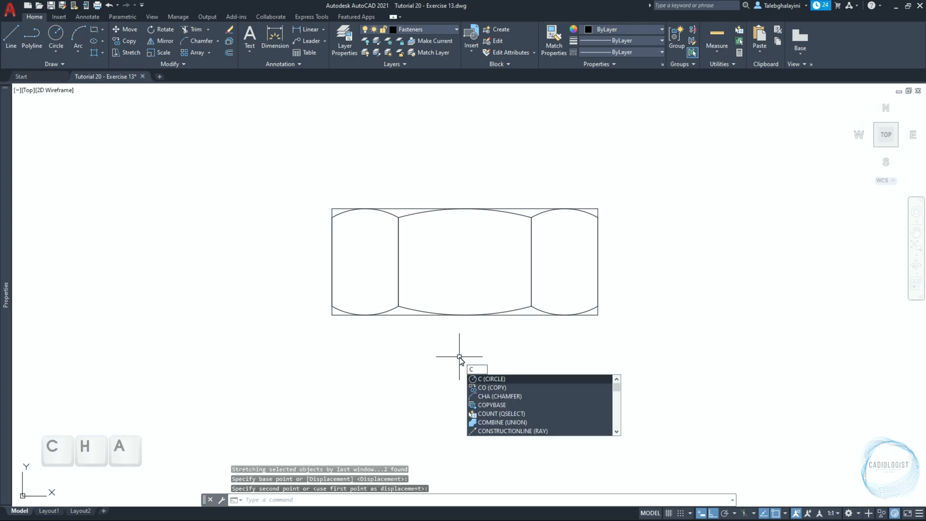
{"action": "key", "text": "Return"}
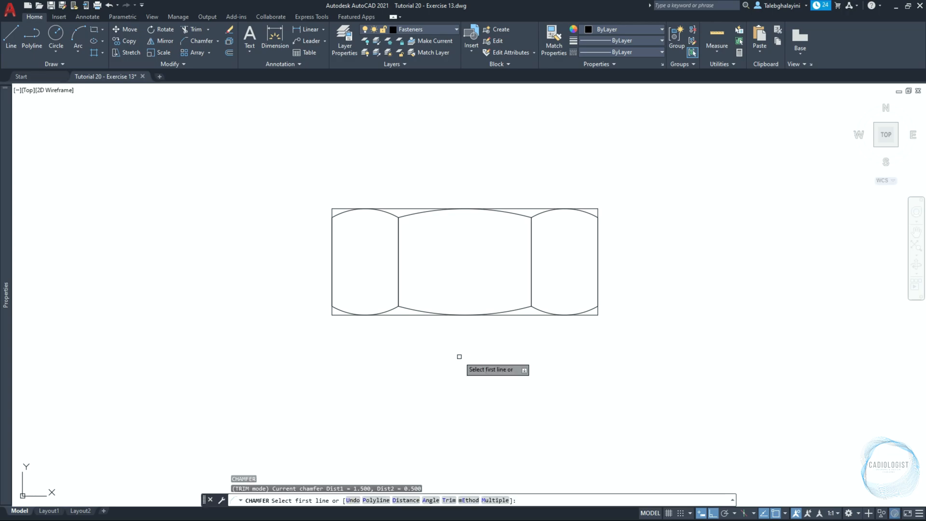
{"action": "type", "text": "D"}
{"action": "key", "text": "Return"}
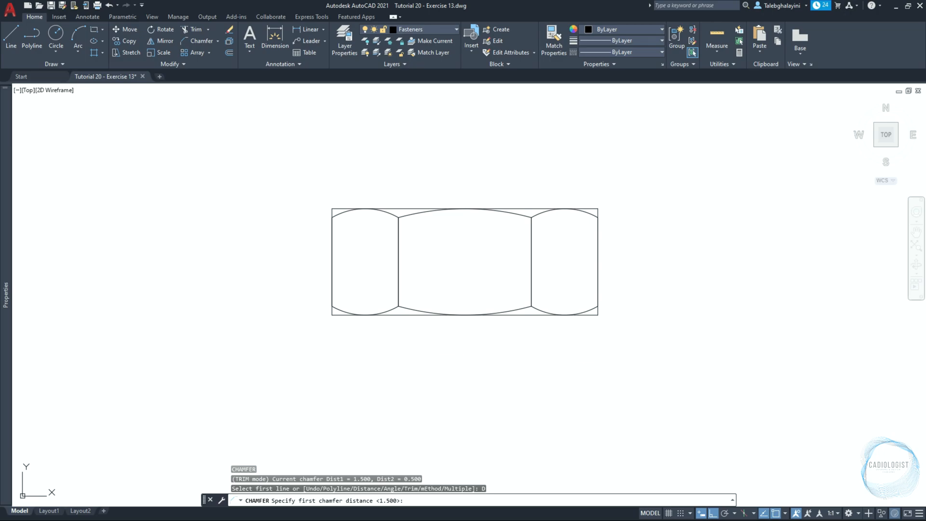
{"action": "key", "text": "Return"}
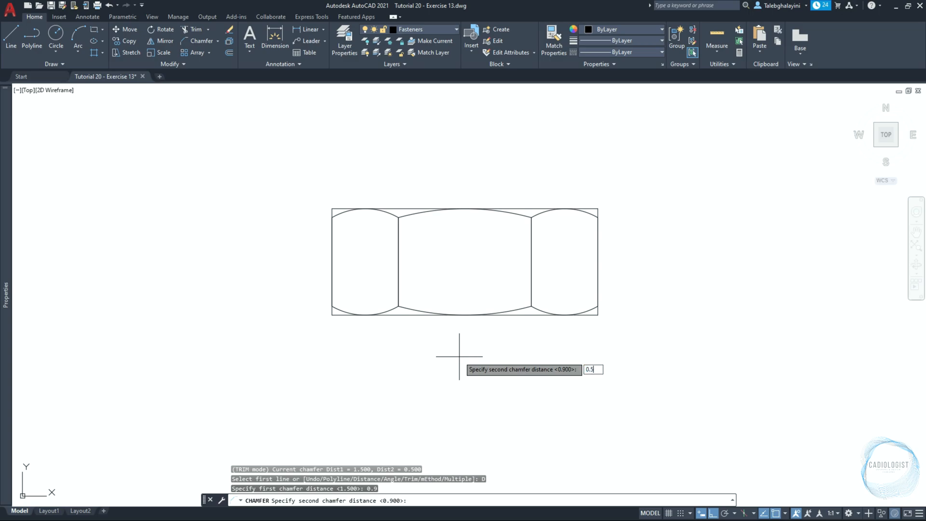
{"action": "key", "text": "Return"}
{"action": "type", "text": "M"}
{"action": "key", "text": "Return"}
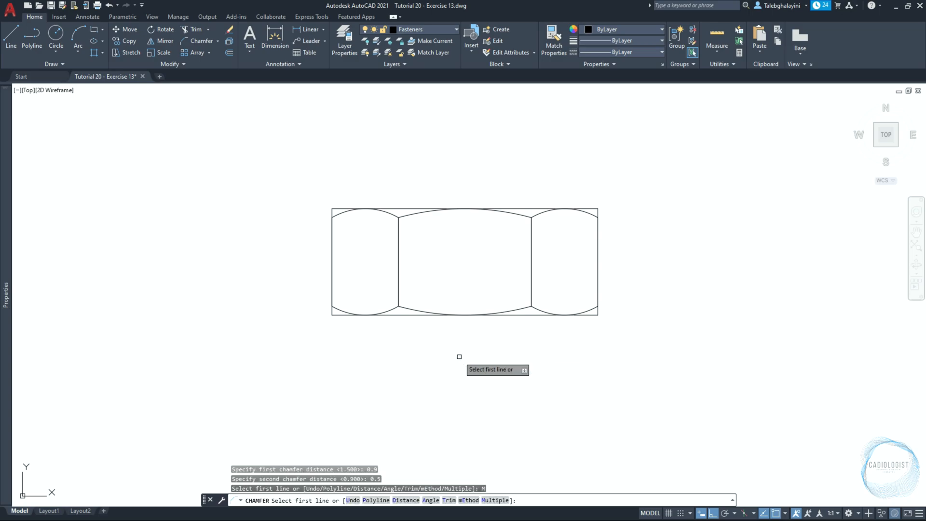
{"action": "left_click", "coordinate": [341, 206]}
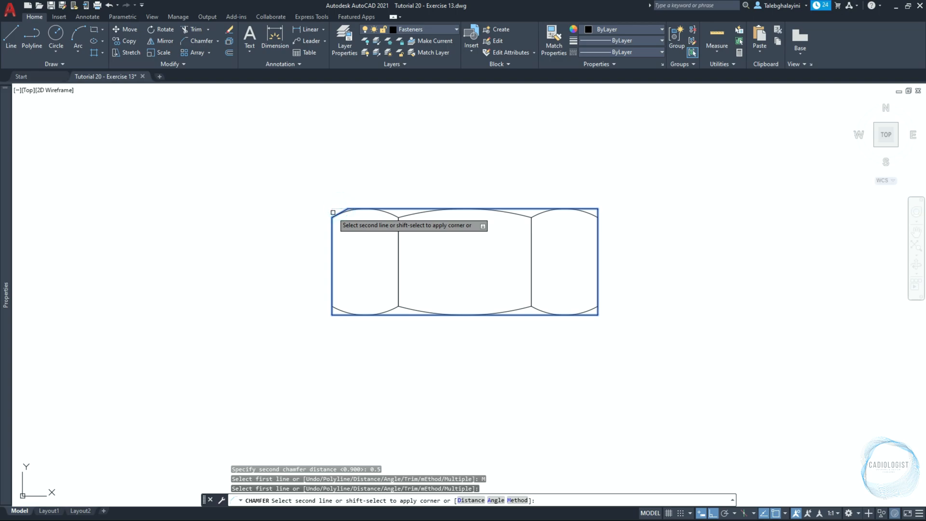
{"action": "left_click", "coordinate": [331, 217]}
{"action": "left_click", "coordinate": [333, 315]}
{"action": "left_click", "coordinate": [330, 311]}
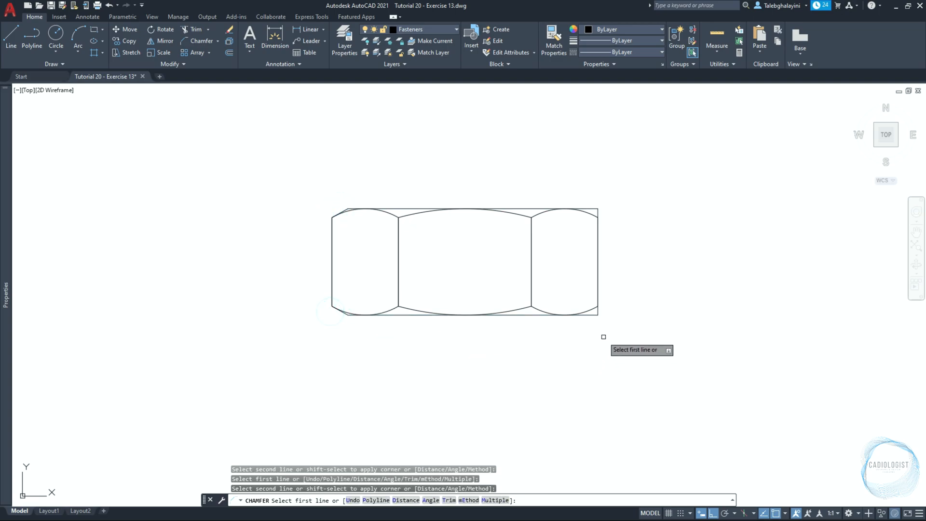
{"action": "left_click", "coordinate": [590, 314]}
{"action": "left_click", "coordinate": [598, 310]}
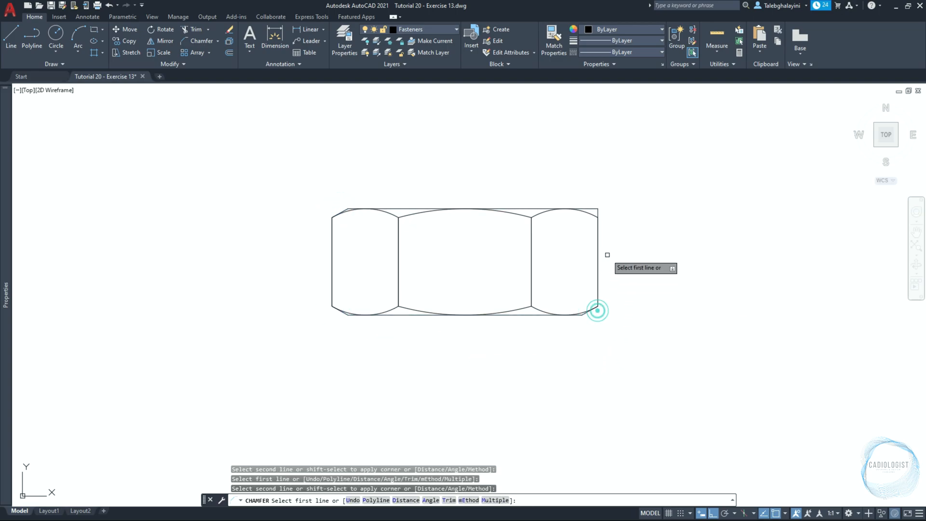
{"action": "left_click", "coordinate": [593, 209]}
{"action": "left_click", "coordinate": [598, 212]}
{"action": "key", "text": "Return"}
Draw a 16 by 1 rectangle for the washer in the empty space above the nut
{"action": "type", "text": "rec"}
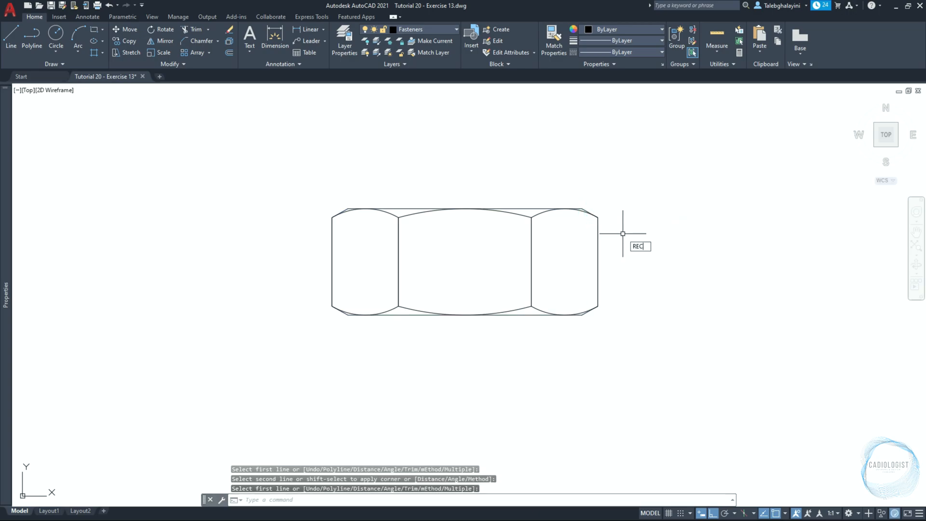
{"action": "key", "text": "Return"}
{"action": "left_click", "coordinate": [444, 130]}
{"action": "type", "text": "16"}
{"action": "key", "text": "Tab"}
{"action": "type", "text": "1"}
{"action": "key", "text": "Return"}
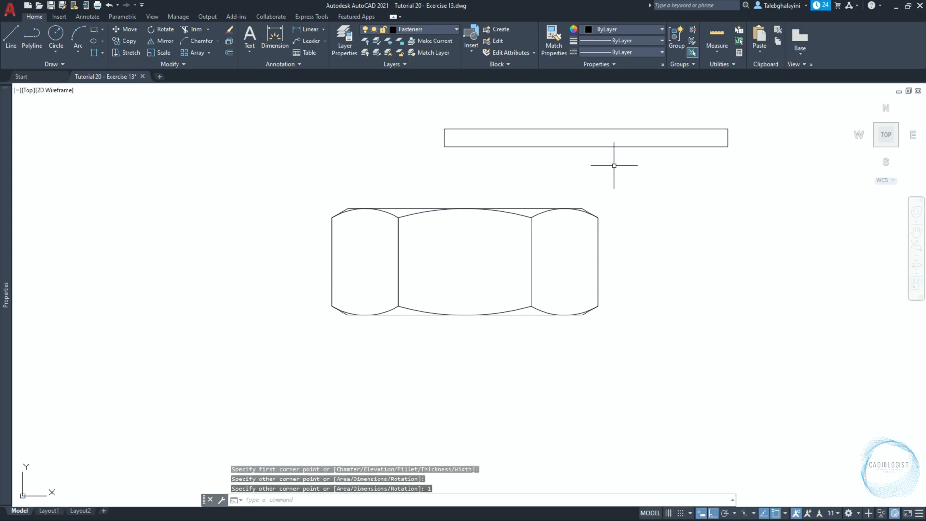
Move the 16 by 1 rectangle from its lower-edge midpoint onto the midpoint of the nut's upper edge
{"action": "left_click", "coordinate": [642, 147]}
{"action": "type", "text": "m"}
{"action": "key", "text": "Return"}
{"action": "left_click", "coordinate": [586, 138]}
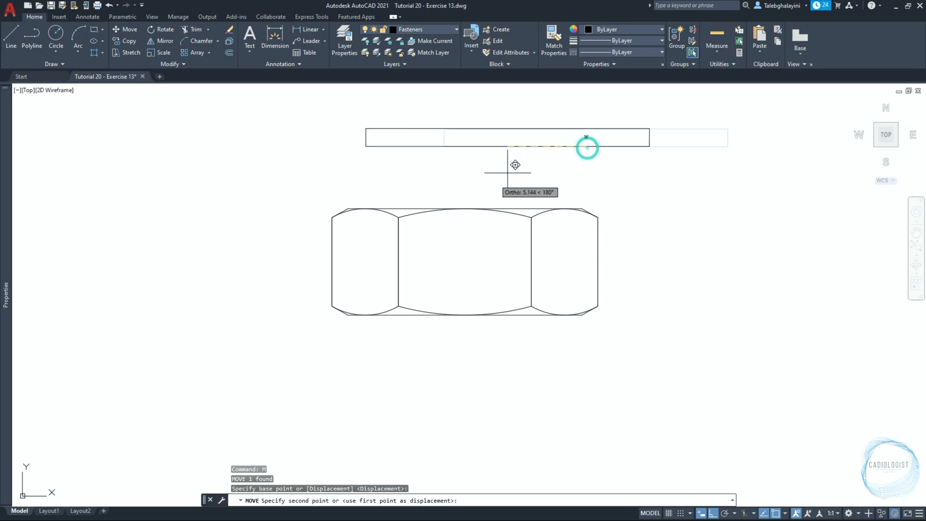
{"action": "left_click", "coordinate": [465, 208]}
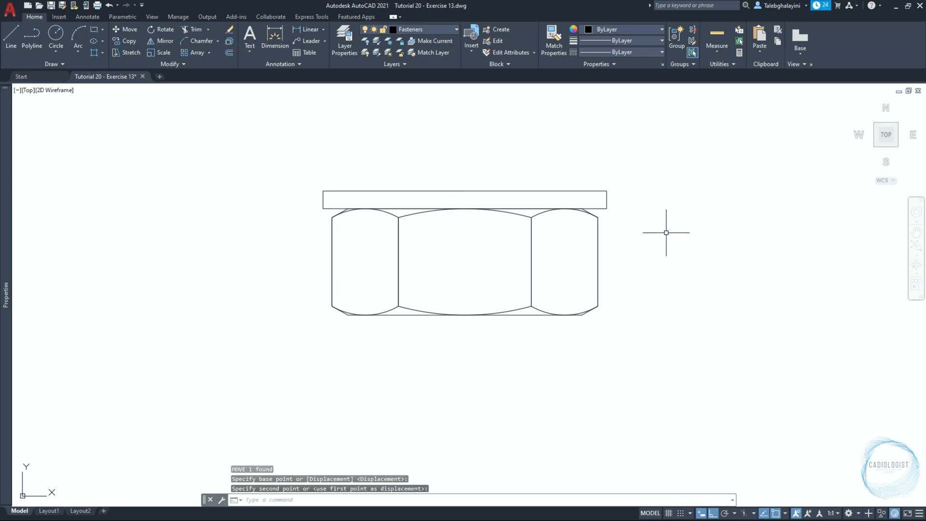
Draw an 8.5 by 1 rectangle for the washer hole above the nut and washer
{"action": "key", "text": "Return"}
{"action": "left_click", "coordinate": [442, 132]}
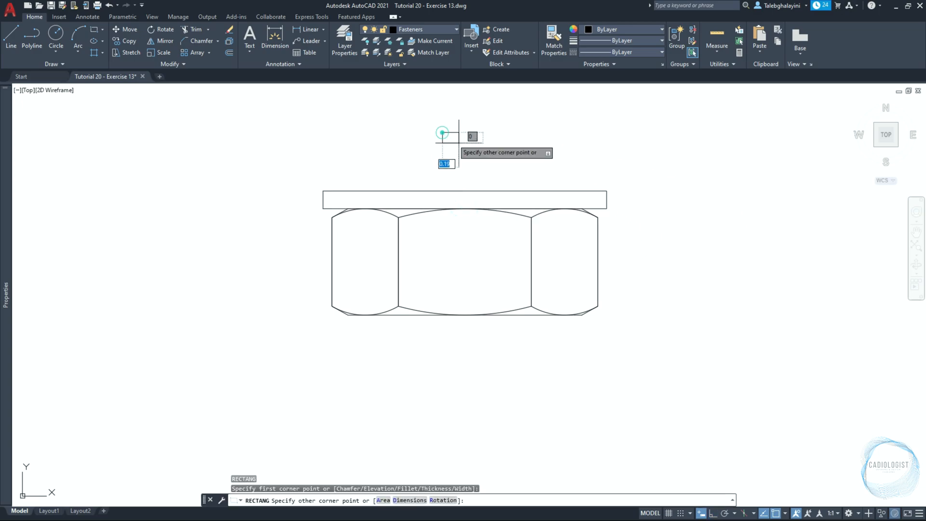
{"action": "type", "text": "8.5"}
{"action": "key", "text": "Tab"}
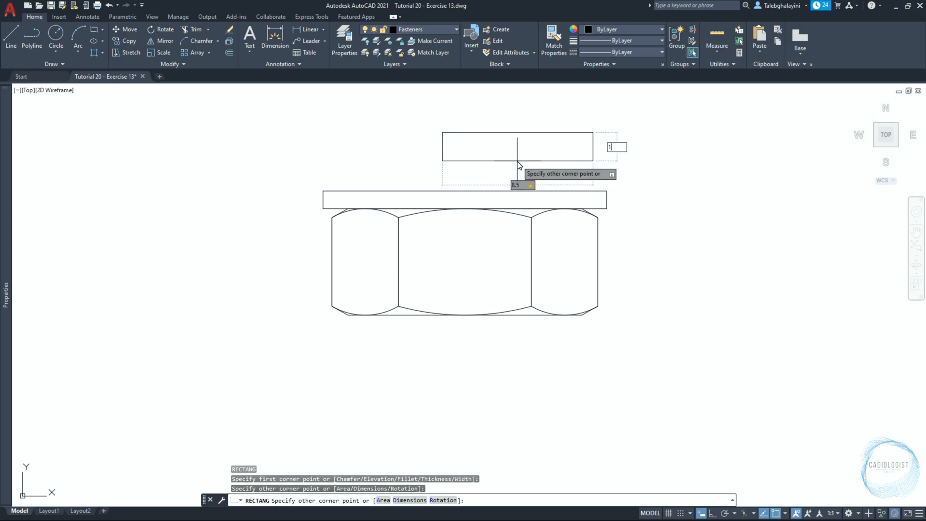
{"action": "type", "text": "1"}
{"action": "key", "text": "Return"}
Move the 8.5 by 1 rectangle from its lower-edge midpoint to the lower-edge midpoint of the washer so it sits centered inside
{"action": "left_click", "coordinate": [518, 150]}
{"action": "type", "text": "m"}
{"action": "key", "text": "Return"}
{"action": "left_click", "coordinate": [517, 150]}
{"action": "scroll", "coordinate": [470, 207], "scroll_direction": "up", "scroll_amount": 4}
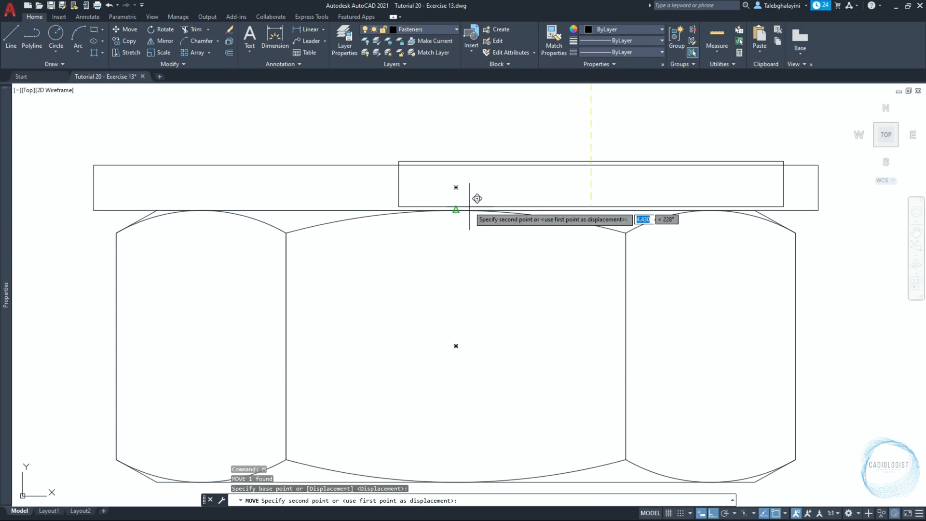
{"action": "left_click", "coordinate": [469, 207]}
Match the washer's 8.5 by 1 inner rectangle to the properties of the dashed hole rectangle in the plate's side view
{"action": "type", "text": "MA"}
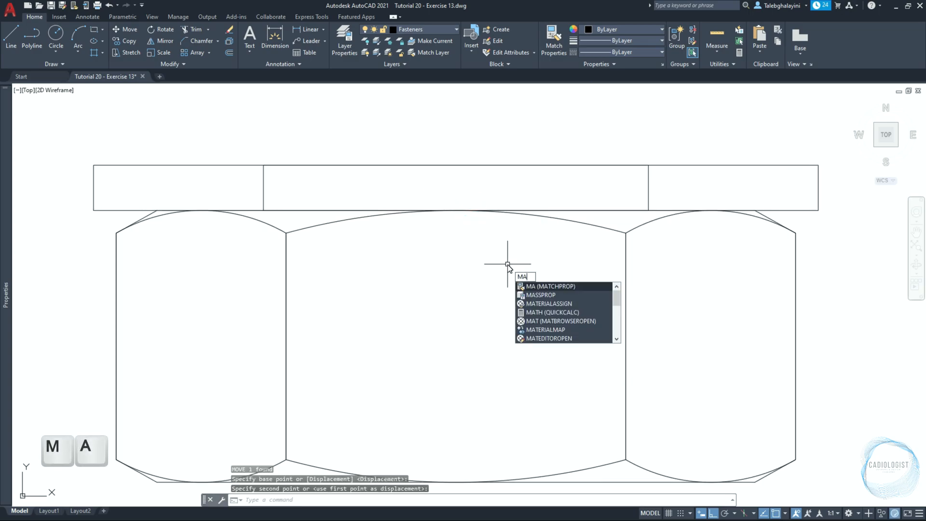
{"action": "key", "text": "Return"}
{"action": "scroll", "coordinate": [507, 264], "scroll_direction": "down", "scroll_amount": 8}
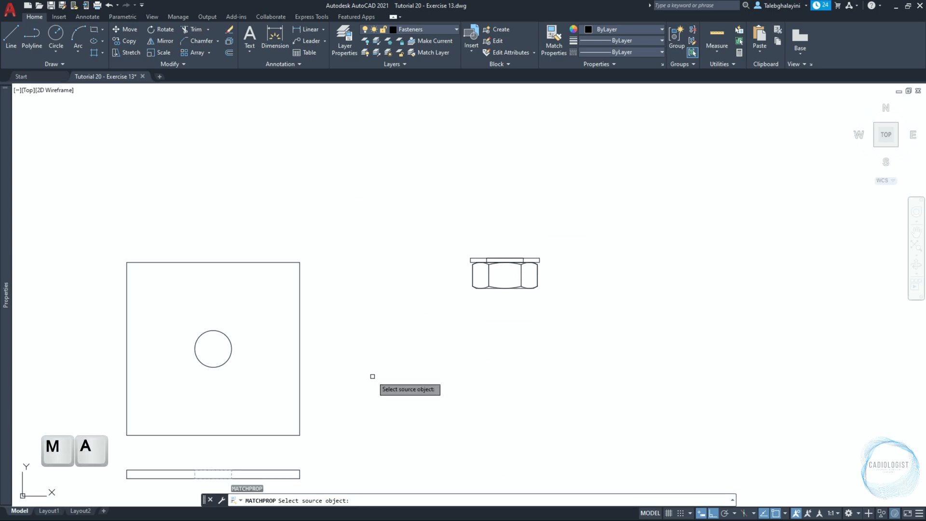
{"action": "middle_click_drag", "start_coordinate": [378, 376], "coordinate": [386, 287]}
{"action": "scroll", "coordinate": [241, 415], "scroll_direction": "up", "scroll_amount": 5}
{"action": "left_click", "coordinate": [251, 319]}
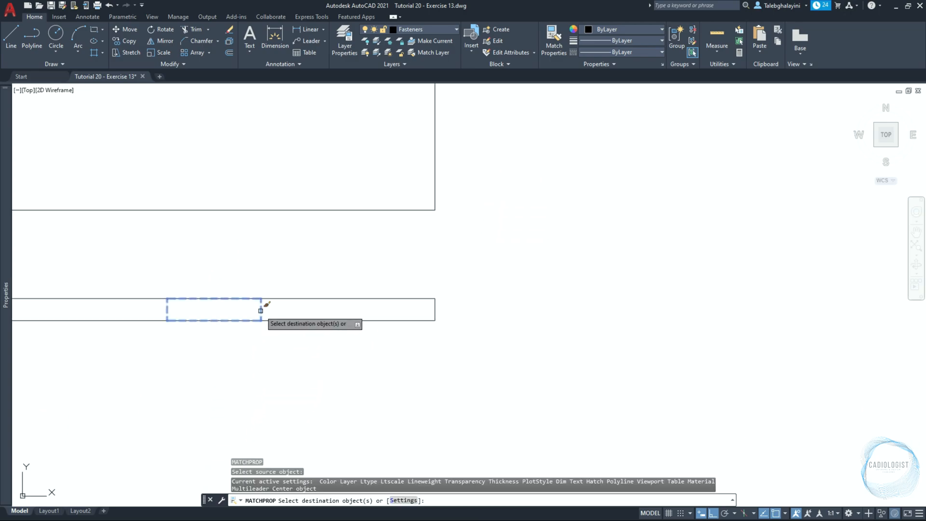
{"action": "scroll", "coordinate": [277, 391], "scroll_direction": "down", "scroll_amount": 3}
{"action": "scroll", "coordinate": [442, 229], "scroll_direction": "up", "scroll_amount": 5}
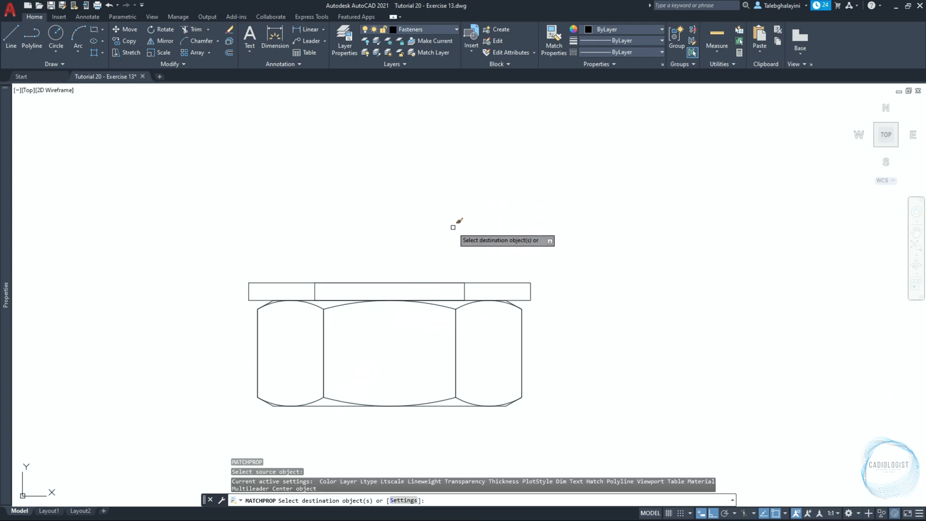
{"action": "left_click", "coordinate": [463, 290]}
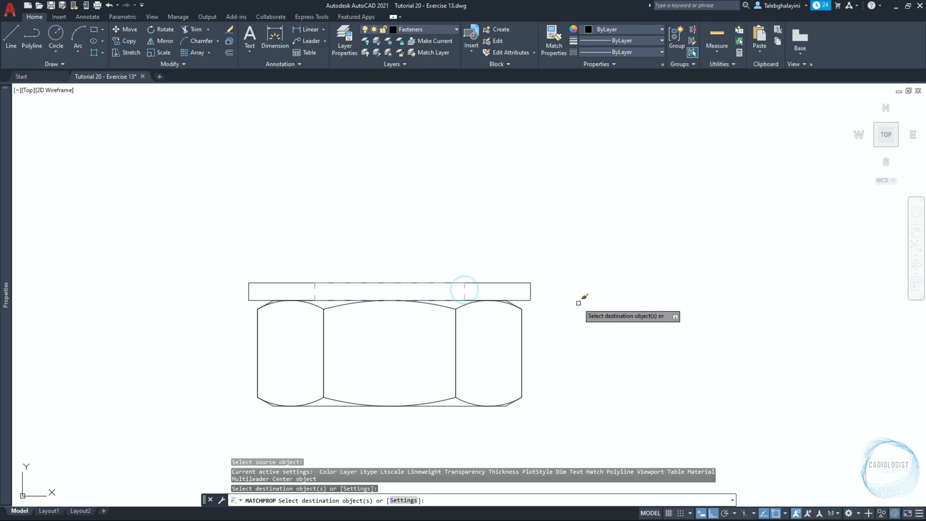
{"action": "key", "text": "Return"}
Draw vertical construction lines through the left and right sides of the nut's side view
{"action": "middle_click_drag", "start_coordinate": [563, 358], "coordinate": [578, 270]}
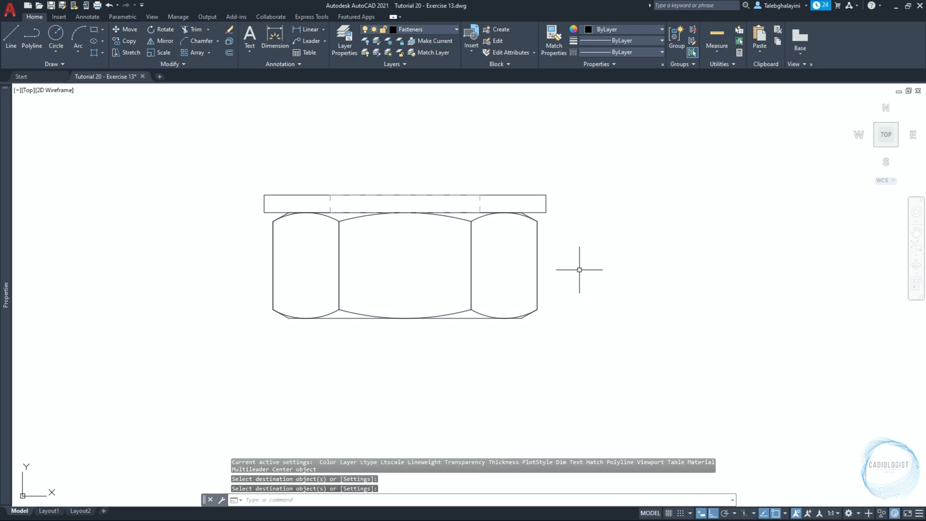
{"action": "key", "text": "space"}
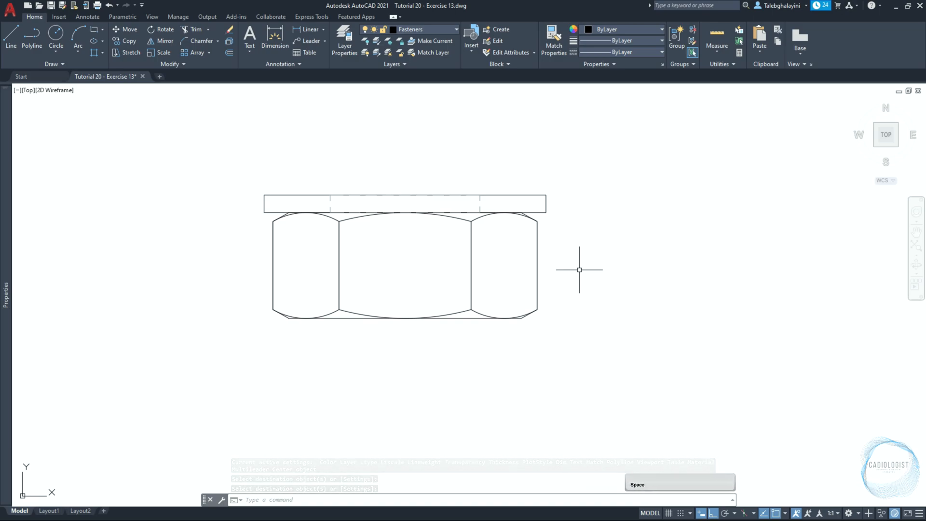
{"action": "middle_click_drag", "start_coordinate": [505, 373], "coordinate": [522, 340]}
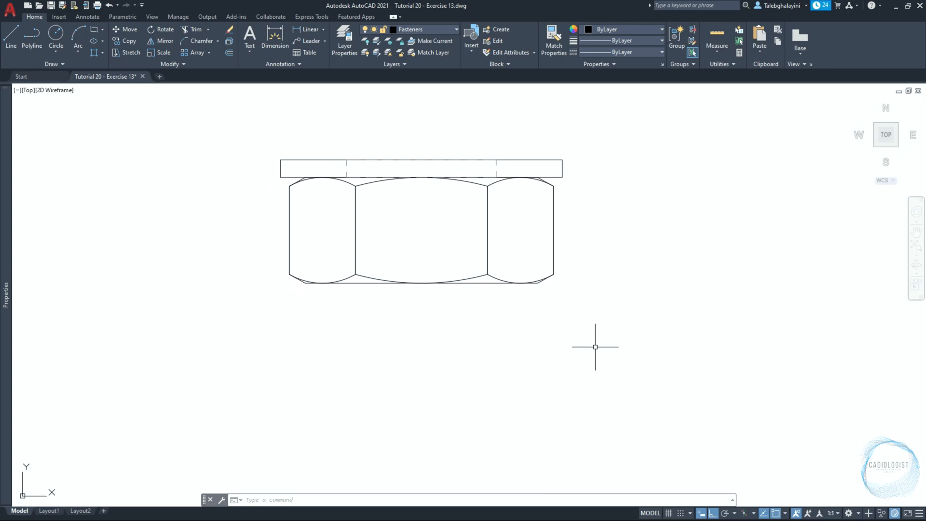
{"action": "key", "text": "space"}
{"action": "type", "text": "V"}
{"action": "key", "text": "space"}
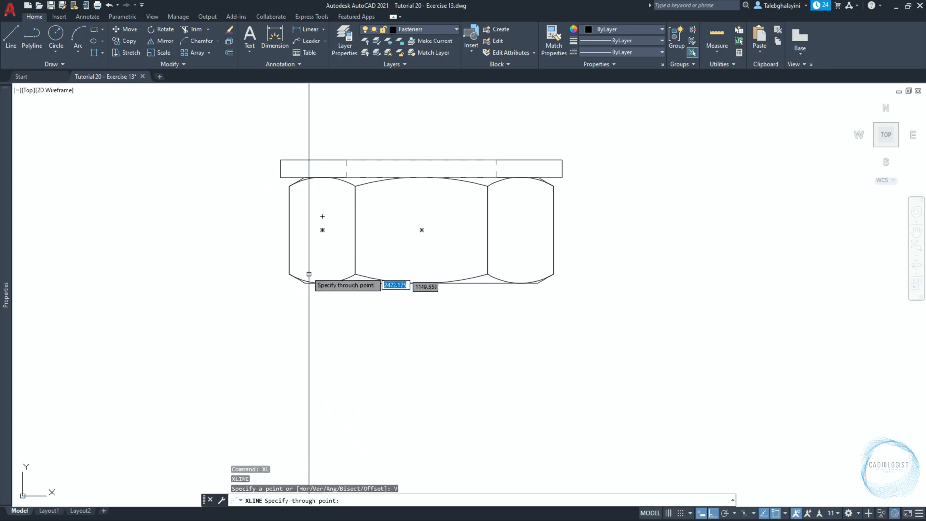
{"action": "left_click", "coordinate": [290, 228]}
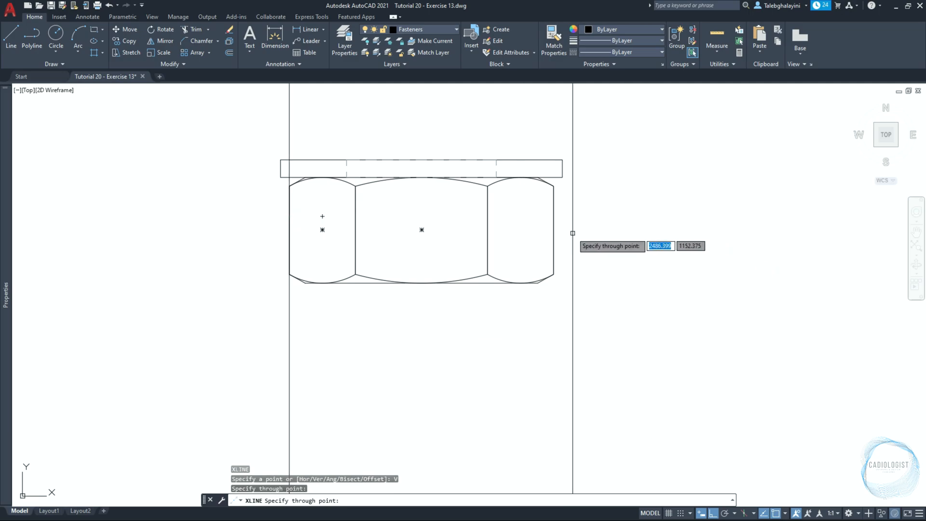
{"action": "left_click", "coordinate": [554, 232]}
{"action": "key", "text": "Escape"}
Draw a six-sided polygon circumscribed about a 6.5 radius circle, centered 20 units directly below the midpoint of the nut's lower edge
{"action": "left_click", "coordinate": [102, 30]}
{"action": "left_click", "coordinate": [106, 61]}
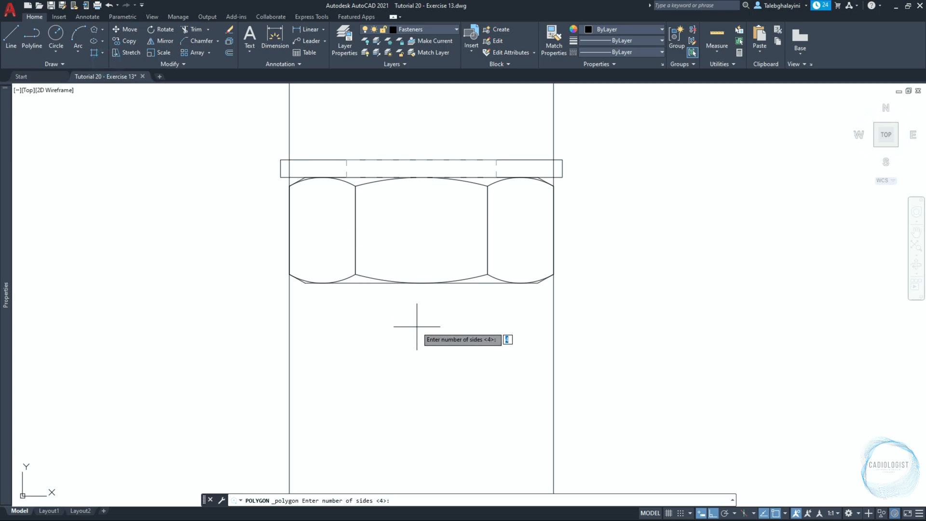
{"action": "type", "text": "6"}
{"action": "key", "text": "Return"}
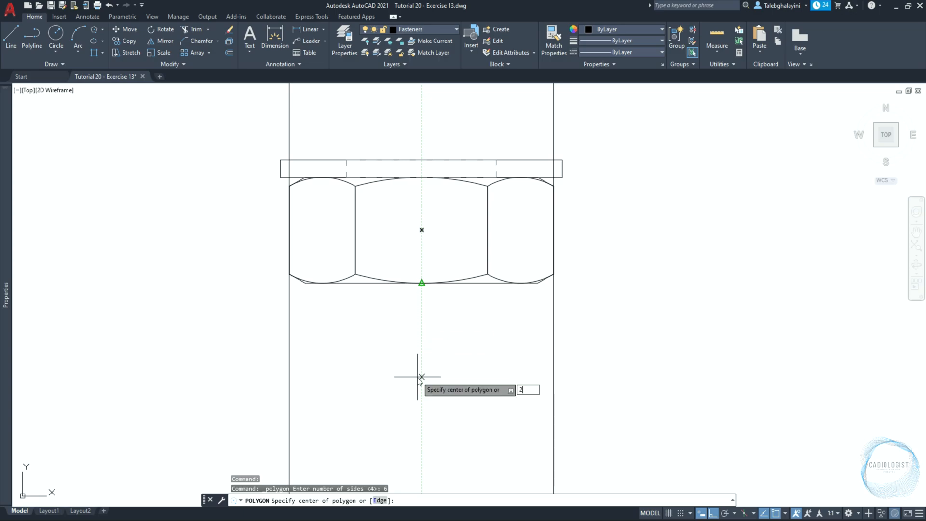
{"action": "type", "text": "20"}
{"action": "key", "text": "Return"}
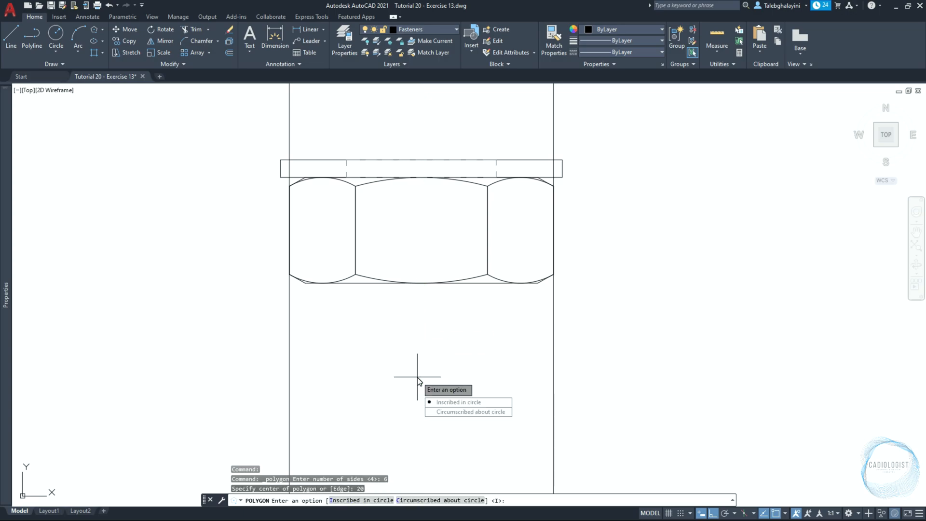
{"action": "left_click", "coordinate": [464, 413]}
{"action": "scroll", "coordinate": [423, 366], "scroll_direction": "down", "scroll_amount": 4}
{"action": "middle_click_drag", "start_coordinate": [423, 416], "coordinate": [429, 319]}
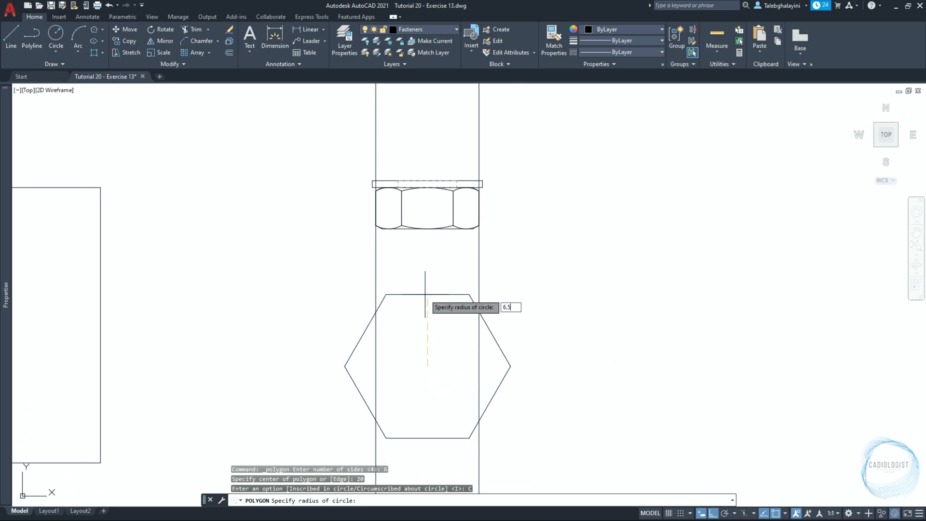
{"action": "key", "text": "Return"}
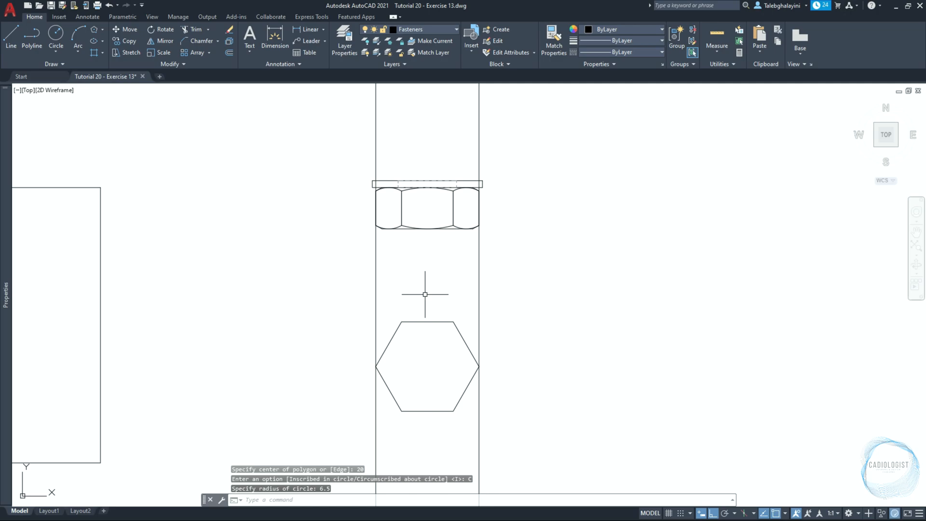
{"action": "scroll", "coordinate": [498, 369], "scroll_direction": "up", "scroll_amount": 6}
{"action": "scroll", "coordinate": [374, 368], "scroll_direction": "up", "scroll_amount": 2}
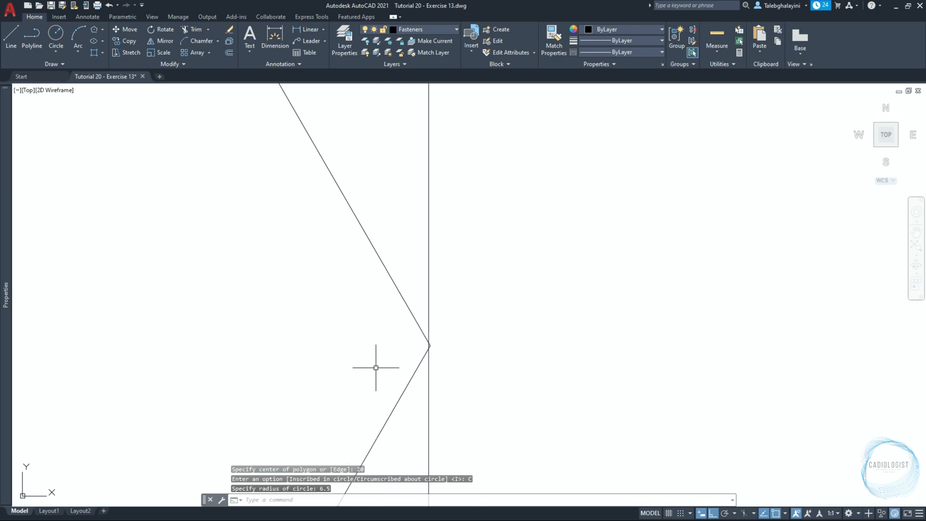
Stretch the hexagon's outermost right and left vertices horizontally onto the vertical construction lines
{"action": "left_click", "coordinate": [421, 362]}
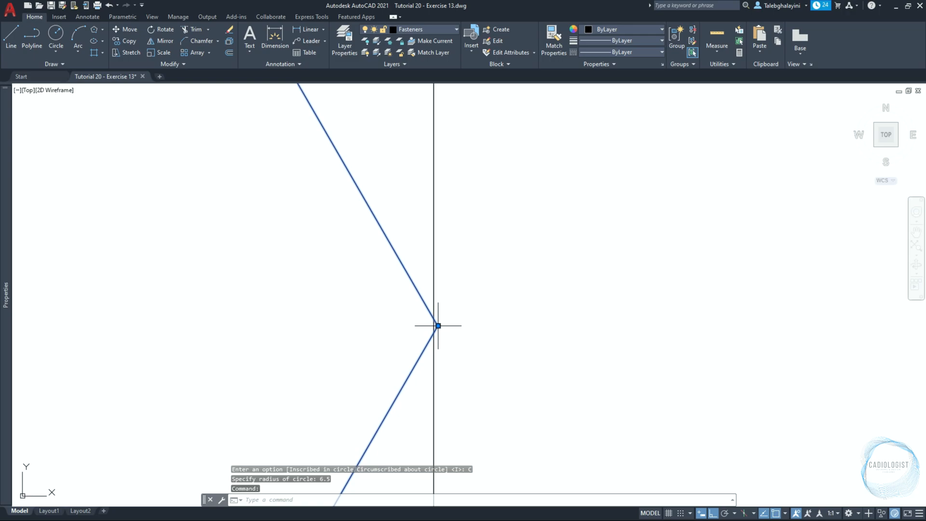
{"action": "left_click", "coordinate": [438, 326]}
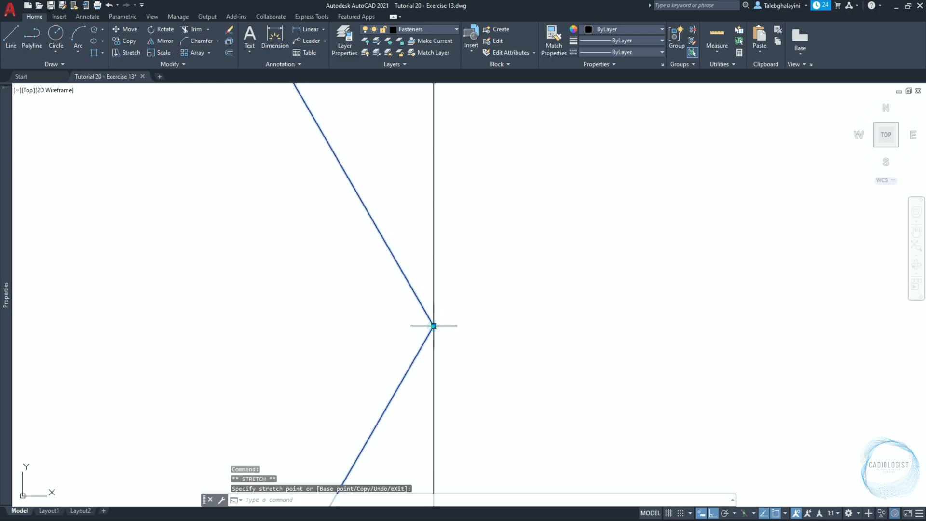
{"action": "middle_click_drag", "start_coordinate": [348, 348], "coordinate": [838, 279]}
{"action": "middle_click_drag", "start_coordinate": [183, 270], "coordinate": [847, 280]}
{"action": "middle_click_drag", "start_coordinate": [500, 279], "coordinate": [358, 293]}
{"action": "left_click", "coordinate": [545, 324]}
{"action": "key", "text": "Escape"}
{"action": "middle_click_drag", "start_coordinate": [538, 313], "coordinate": [620, 314]}
{"action": "middle_click_drag", "start_coordinate": [726, 317], "coordinate": [500, 282]}
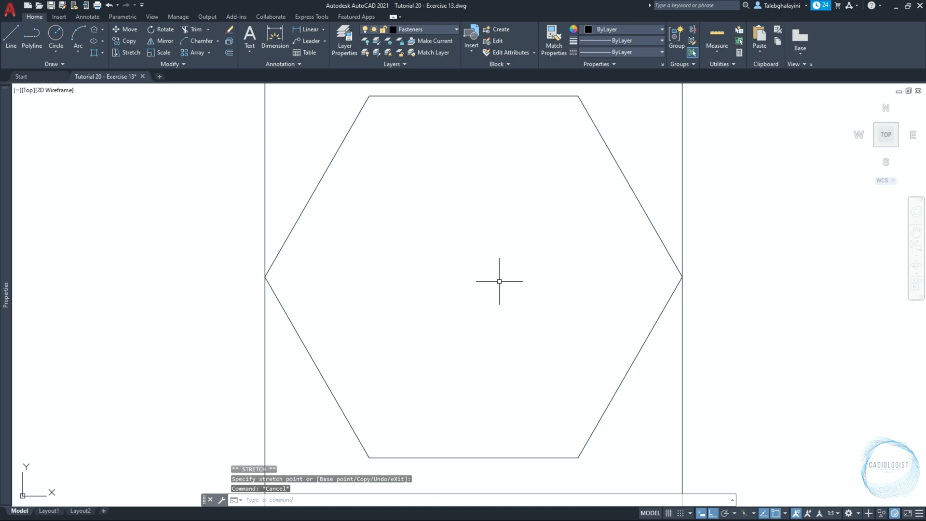
Draw two circles centered in the hexagon, one reaching the midpoint of its upper edge and one with a radius of 4
{"action": "scroll", "coordinate": [498, 272], "scroll_direction": "down", "scroll_amount": 2}
{"action": "type", "text": "c"}
{"action": "key", "text": "Return"}
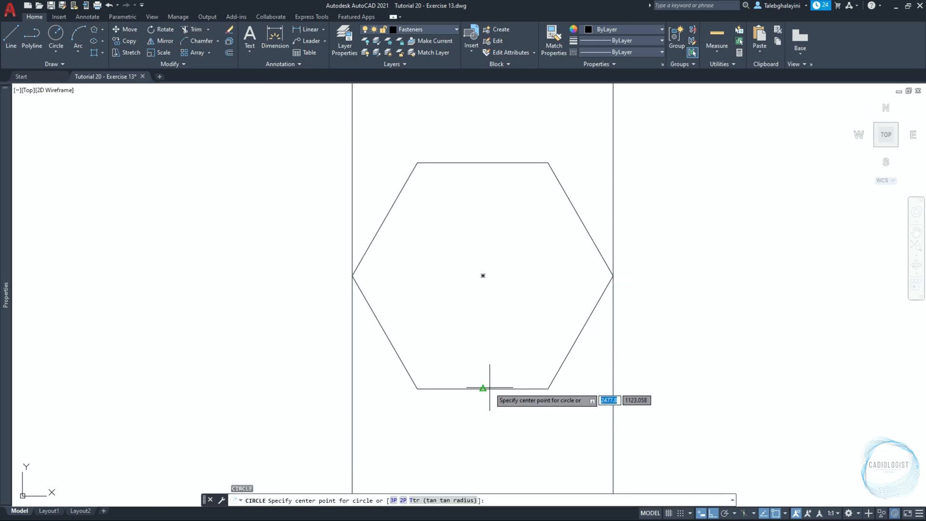
{"action": "left_click", "coordinate": [482, 275]}
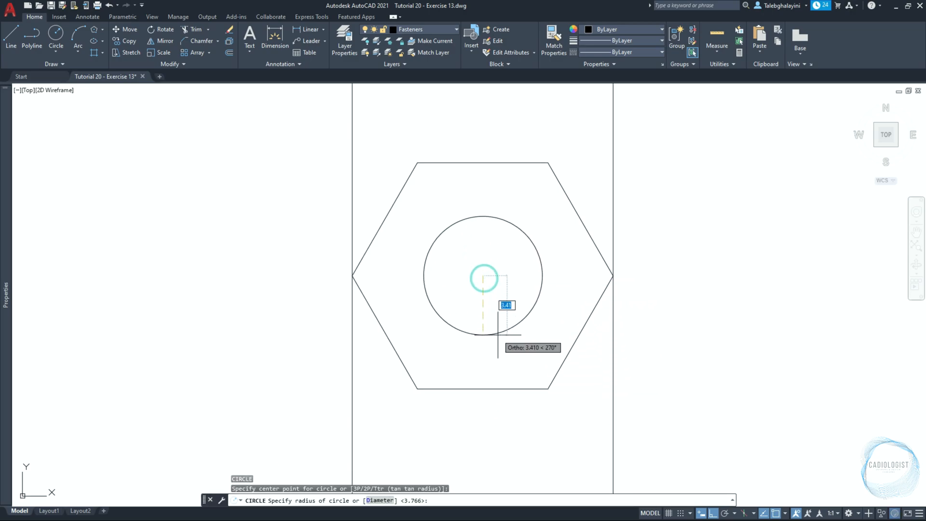
{"action": "left_click", "coordinate": [482, 162]}
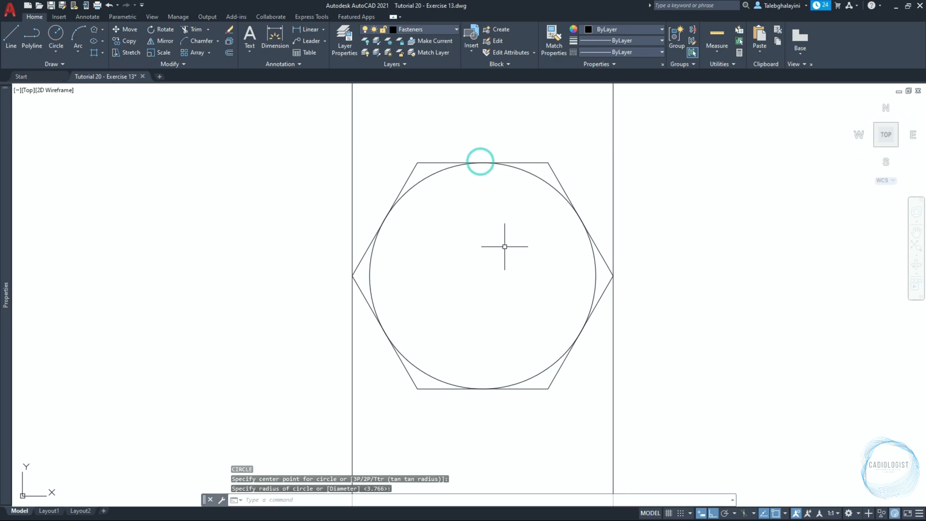
{"action": "key", "text": "Return"}
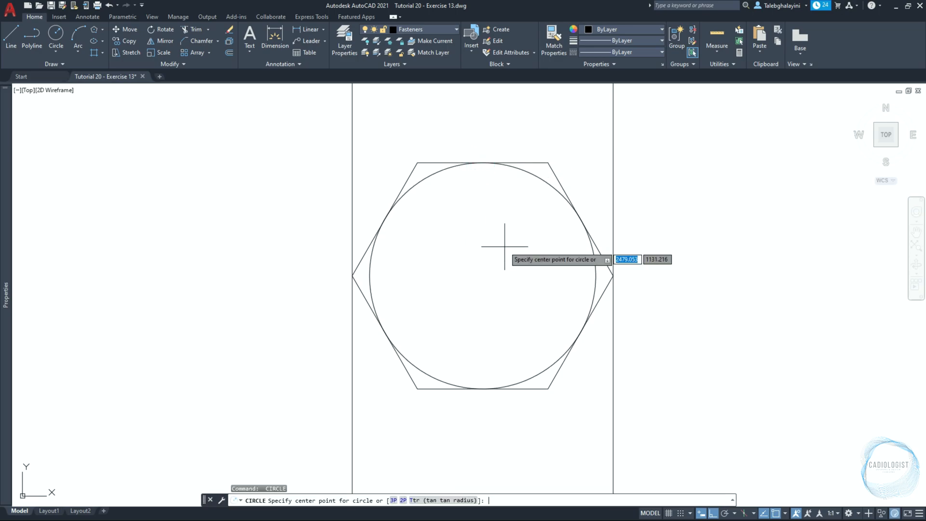
{"action": "left_click", "coordinate": [483, 275]}
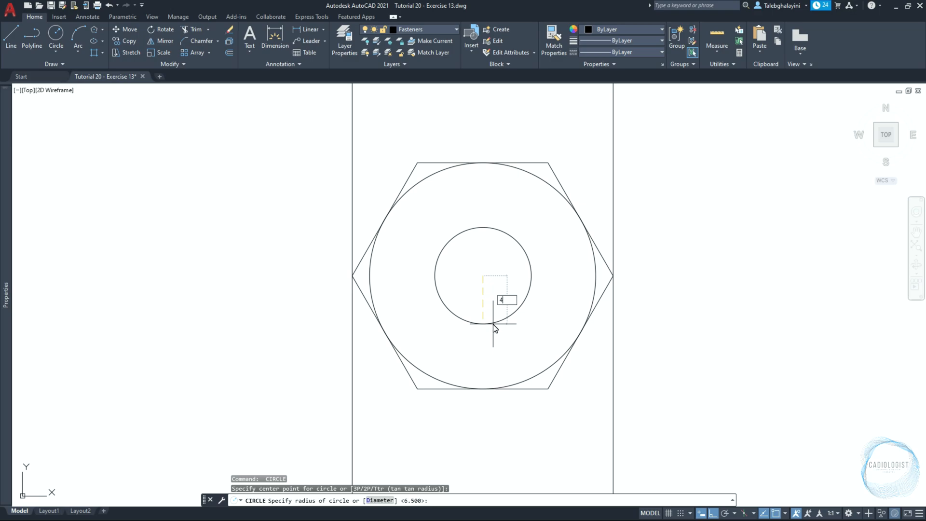
{"action": "key", "text": "Return"}
Offset the 4 radius circle outward by 4 to form the washer's outer circle
{"action": "left_click", "coordinate": [491, 344]}
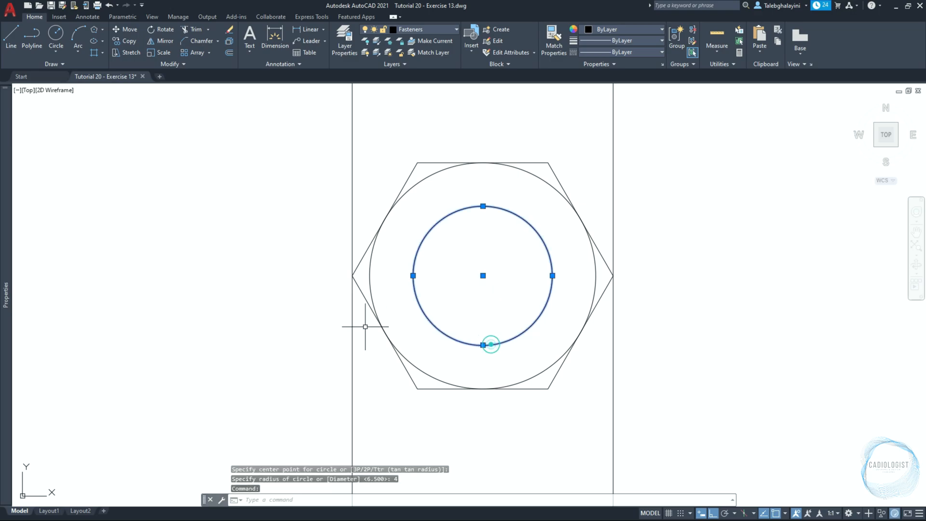
{"action": "type", "text": "O"}
{"action": "key", "text": "Return"}
{"action": "type", "text": "4"}
{"action": "key", "text": "Return"}
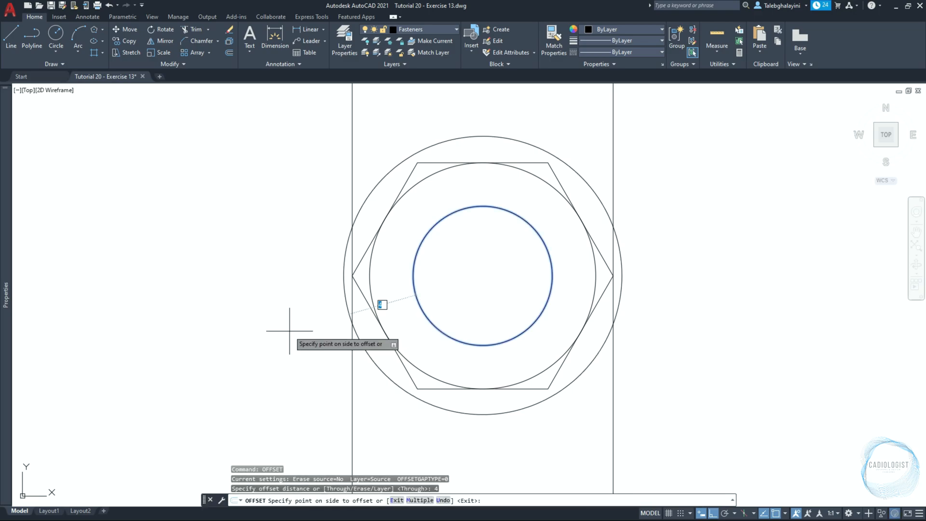
{"action": "left_click", "coordinate": [279, 340]}
{"action": "key", "text": "Return"}
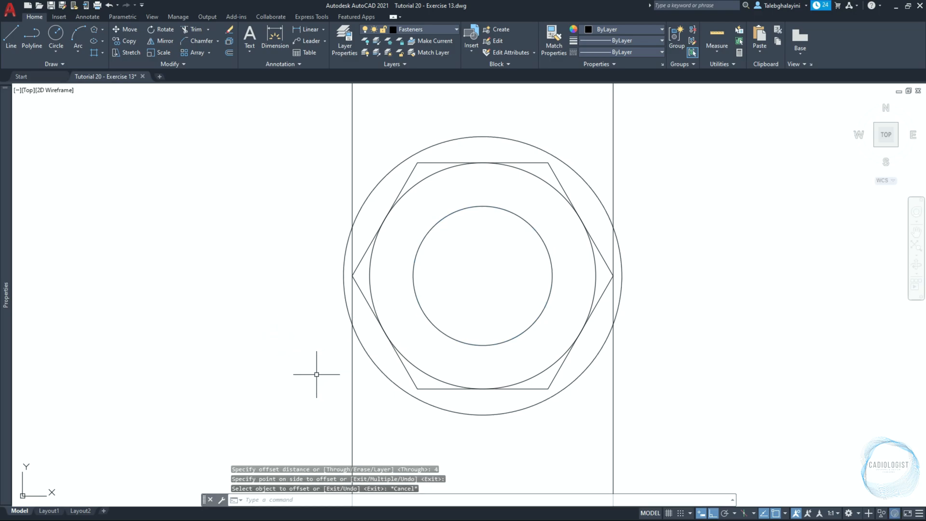
Delete the two vertical construction lines passing through the nut's side and top views
{"action": "scroll", "coordinate": [321, 352], "scroll_direction": "down", "scroll_amount": 4}
{"action": "left_click", "coordinate": [455, 231]}
{"action": "left_click", "coordinate": [284, 240]}
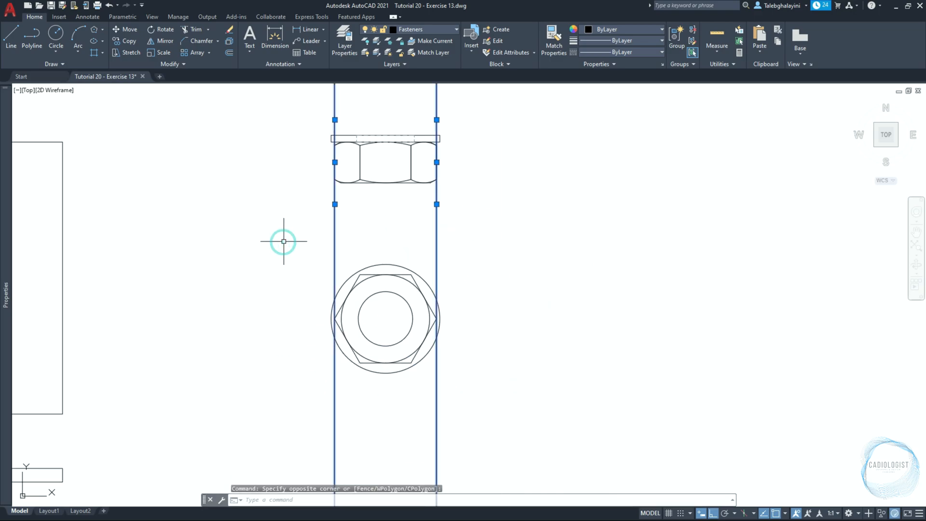
{"action": "key", "text": "Delete"}
Move the nut and washer side and top views together 1 unit straight down
{"action": "left_click", "coordinate": [301, 119]}
{"action": "left_click", "coordinate": [481, 356]}
{"action": "type", "text": "m"}
{"action": "key", "text": "Return"}
{"action": "left_click", "coordinate": [554, 283]}
{"action": "type", "text": "1"}
{"action": "key", "text": "Return"}
Draw a rectangle 13 wide by 11 high, starting 30 units below the lower-left corner of the plate's side view
{"action": "scroll", "coordinate": [552, 311], "scroll_direction": "down", "scroll_amount": 4}
{"action": "scroll", "coordinate": [251, 433], "scroll_direction": "up", "scroll_amount": 4}
{"action": "type", "text": "RE"}
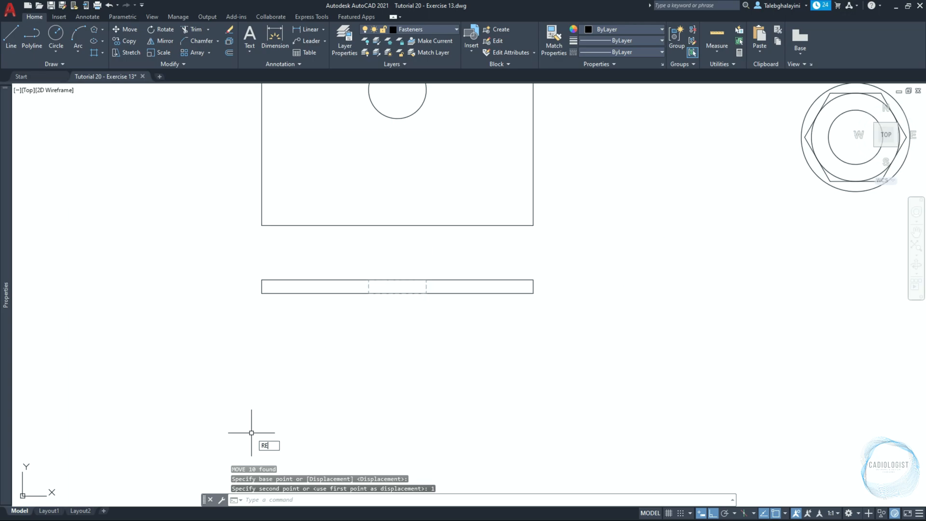
{"action": "type", "text": "c"}
{"action": "key", "text": "Return"}
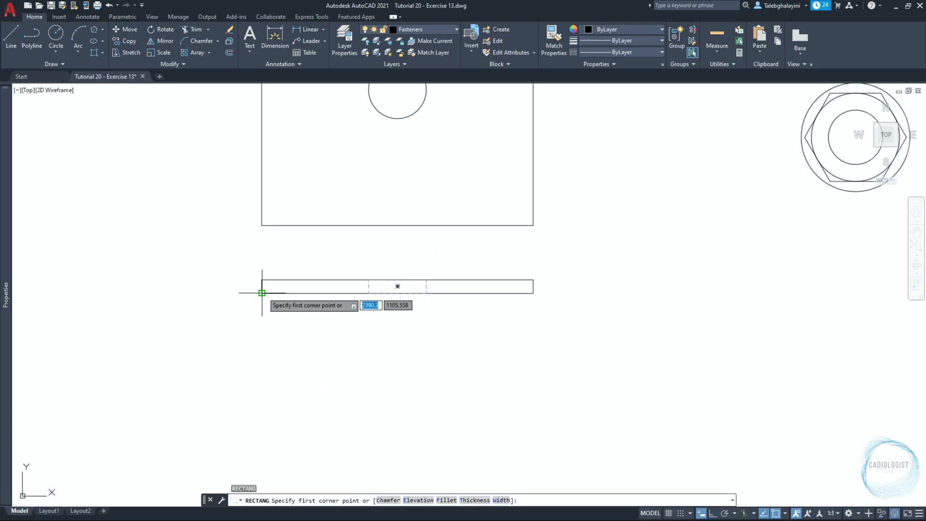
{"action": "type", "text": "3"}
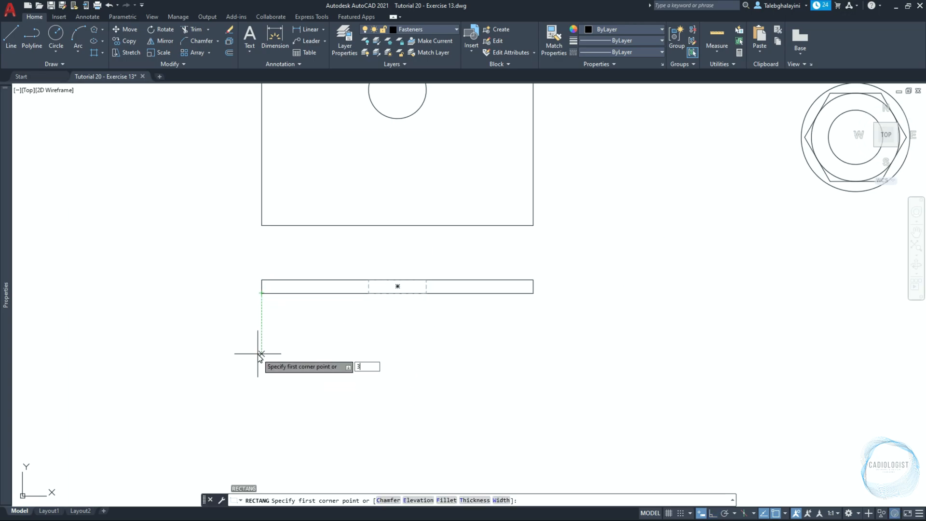
{"action": "type", "text": "0"}
{"action": "key", "text": "Return"}
{"action": "scroll", "coordinate": [258, 332], "scroll_direction": "down", "scroll_amount": 3}
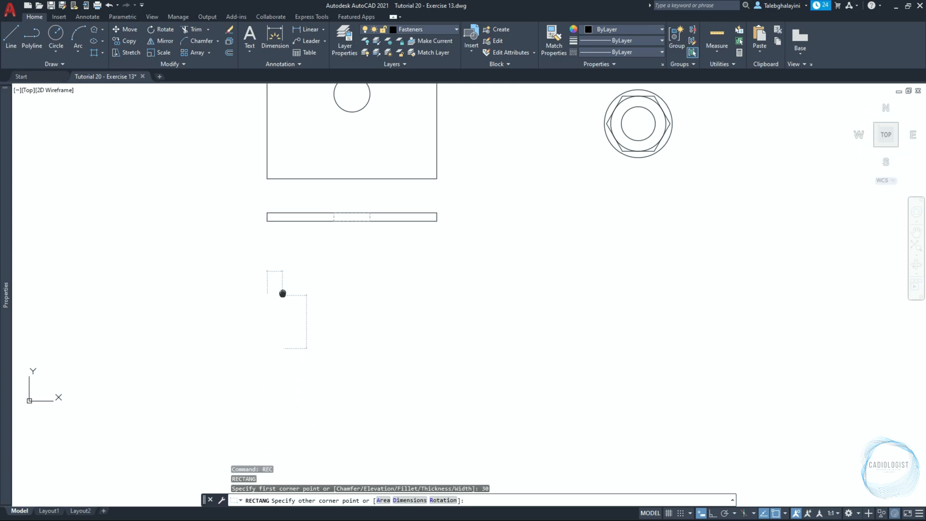
{"action": "type", "text": "13"}
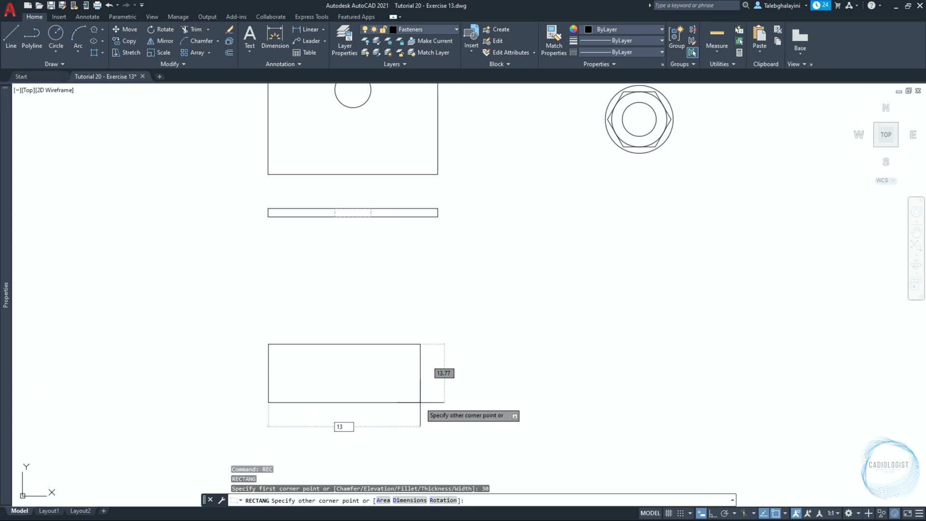
{"action": "key", "text": "Tab"}
{"action": "type", "text": "11"}
{"action": "key", "text": "Return"}
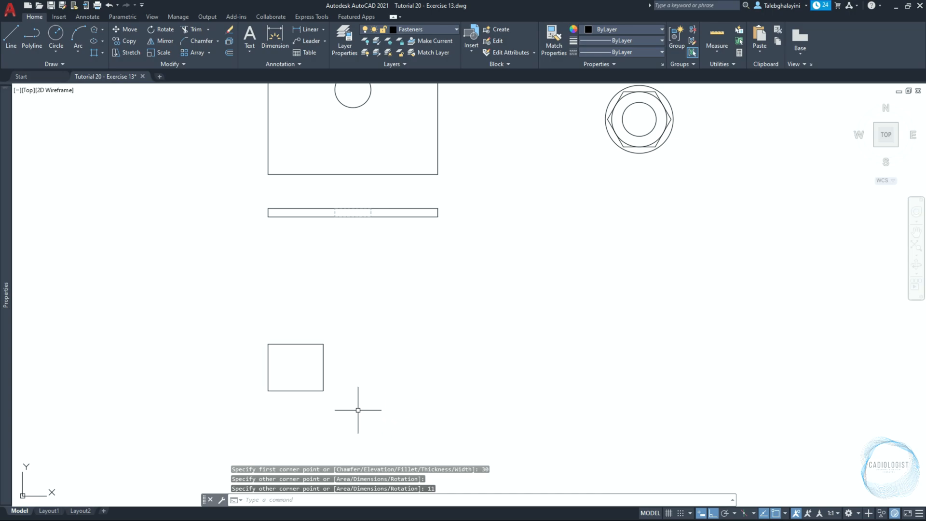
Draw a rectangle 2 wide by 14 high, extending up and left from the upper-left corner of the 13 by 11 rectangle
{"action": "scroll", "coordinate": [306, 414], "scroll_direction": "up", "scroll_amount": 2}
{"action": "middle_click_drag", "start_coordinate": [275, 405], "coordinate": [305, 384]}
{"action": "type", "text": "REC"}
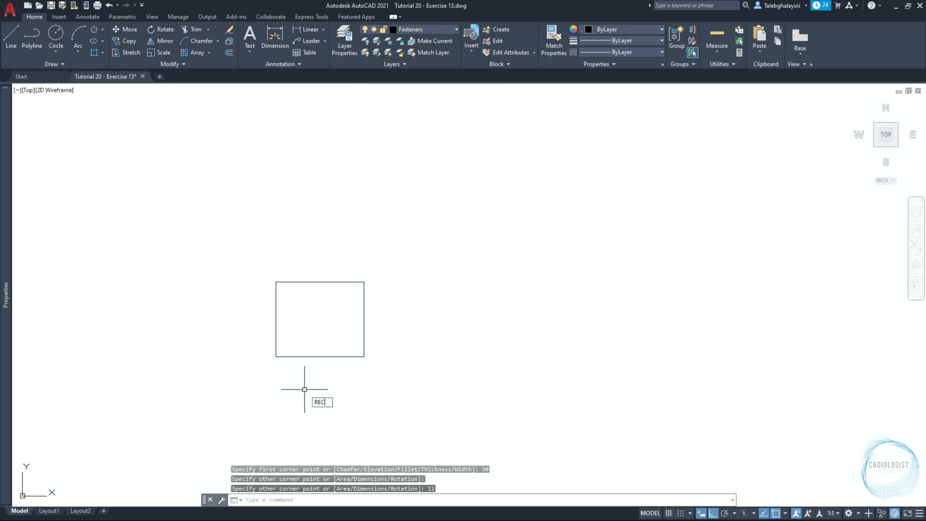
{"action": "key", "text": "Return"}
{"action": "left_click", "coordinate": [275, 282]}
{"action": "type", "text": "2"}
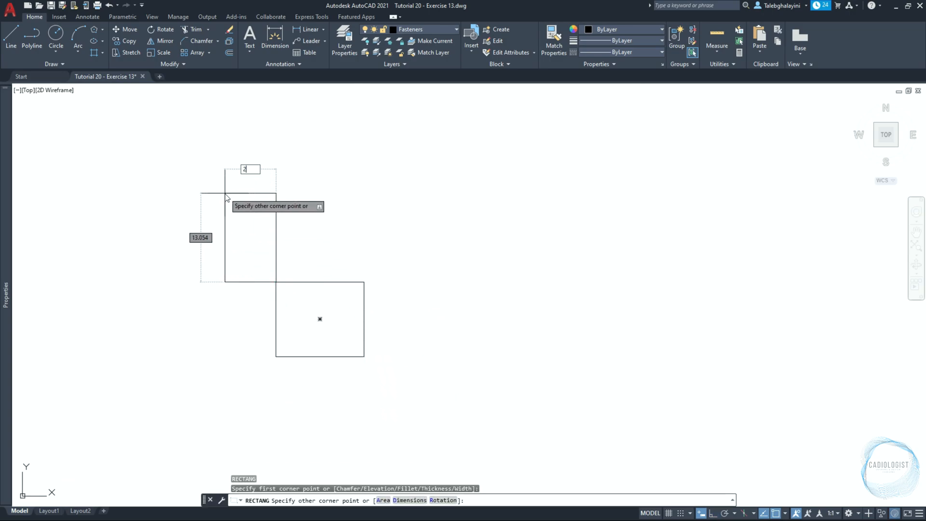
{"action": "key", "text": "Tab"}
{"action": "type", "text": "14"}
{"action": "key", "text": "Return"}
Move the 2 by 14 rectangle from its right edge midpoint to the left edge midpoint of the 13 by 11 rectangle
{"action": "left_click", "coordinate": [275, 227]}
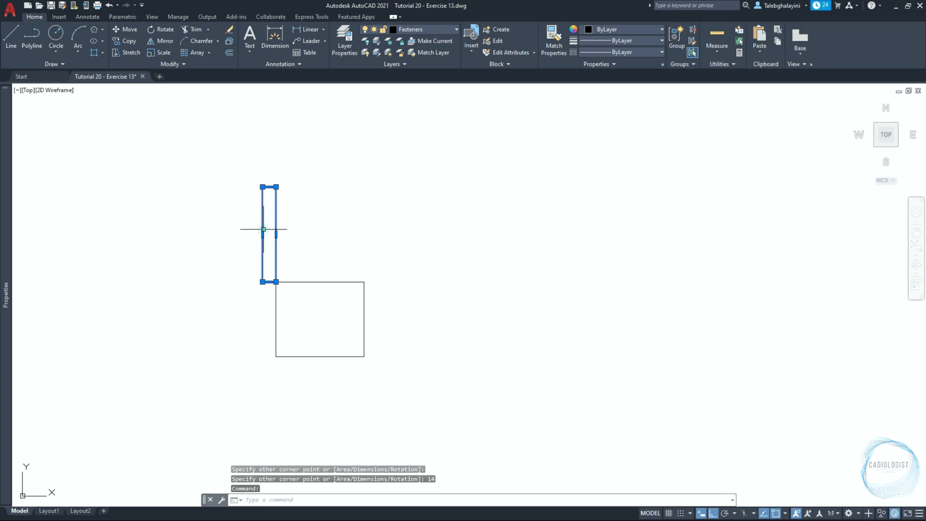
{"action": "type", "text": "M"}
{"action": "key", "text": "Return"}
{"action": "left_click", "coordinate": [275, 234]}
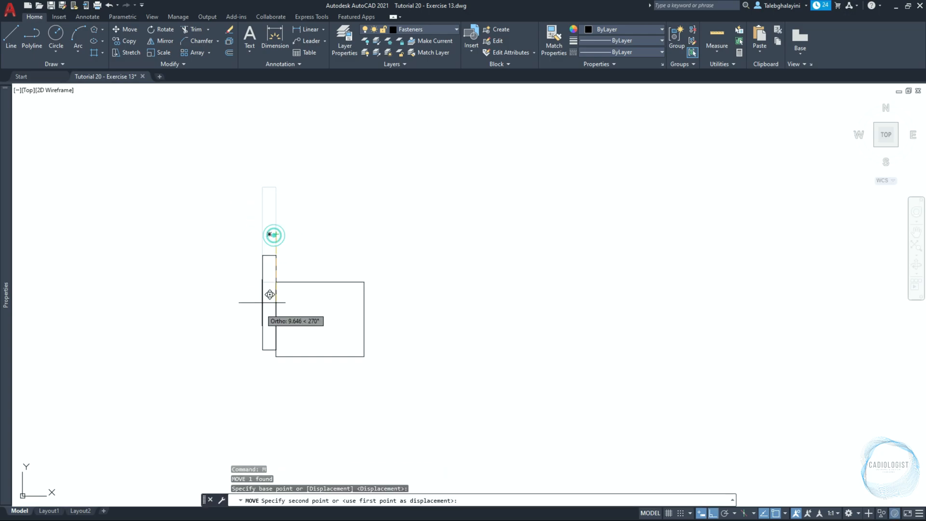
{"action": "left_click", "coordinate": [274, 318]}
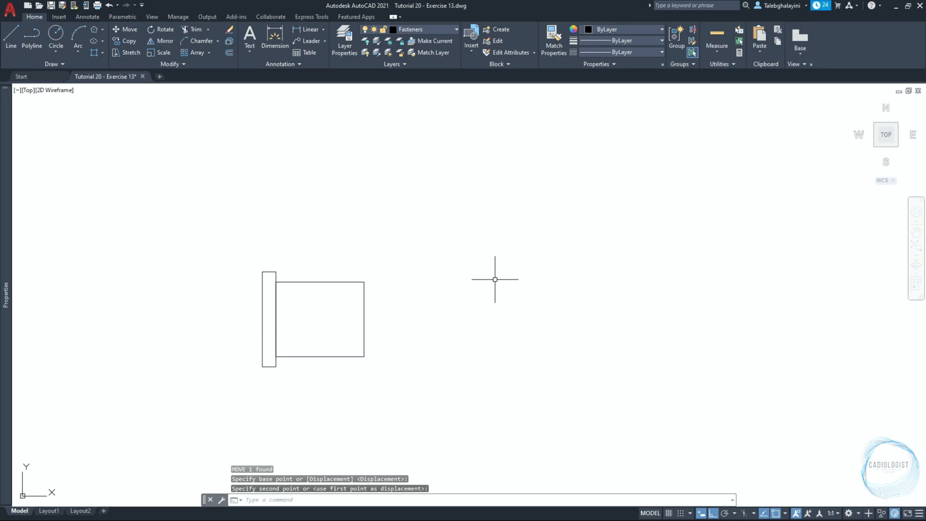
Draw a rectangle 24 wide by 8 high, extending up and right from the right edge midpoint of the 13 by 11 rectangle
{"action": "type", "text": "REC"}
{"action": "key", "text": "Return"}
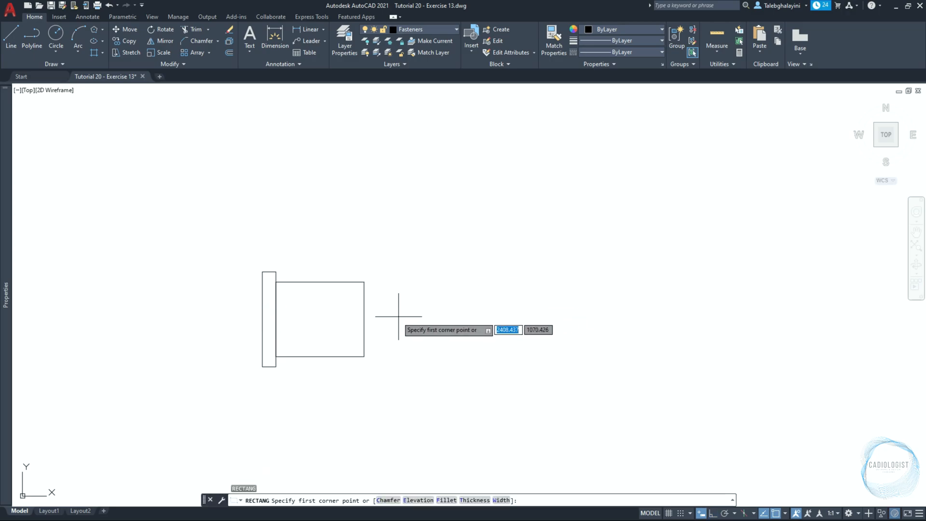
{"action": "left_click", "coordinate": [364, 319]}
{"action": "type", "text": "24"}
{"action": "key", "text": "Tab"}
{"action": "type", "text": "8"}
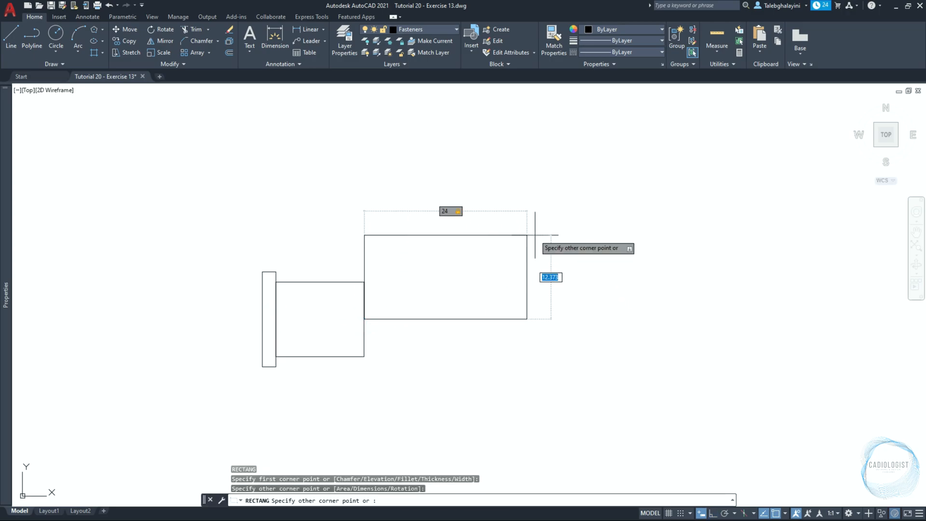
{"action": "key", "text": "Return"}
Move the 24 by 8 rectangle from its left edge midpoint to the right edge midpoint of the 13 by 11 rectangle
{"action": "left_click", "coordinate": [510, 266]}
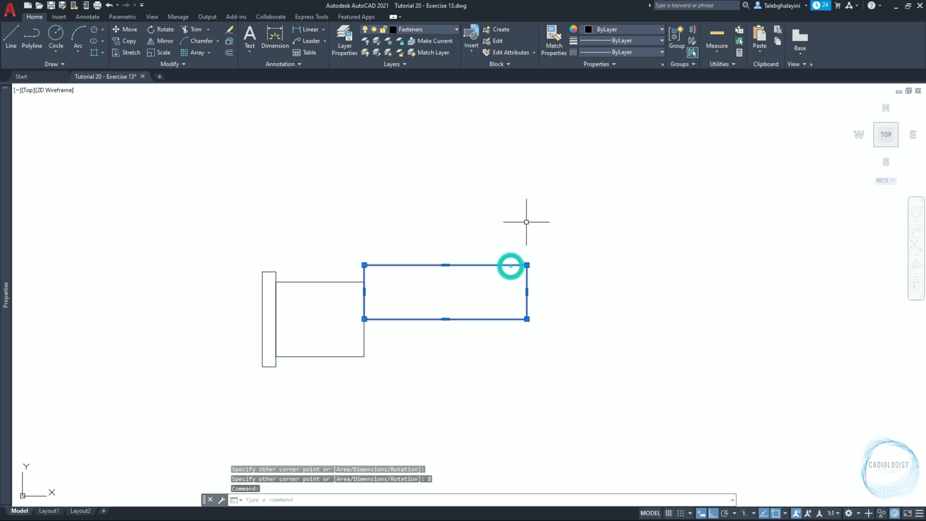
{"action": "type", "text": "M"}
{"action": "key", "text": "Return"}
{"action": "scroll", "coordinate": [434, 297], "scroll_direction": "up", "scroll_amount": 2}
{"action": "left_click", "coordinate": [317, 293]}
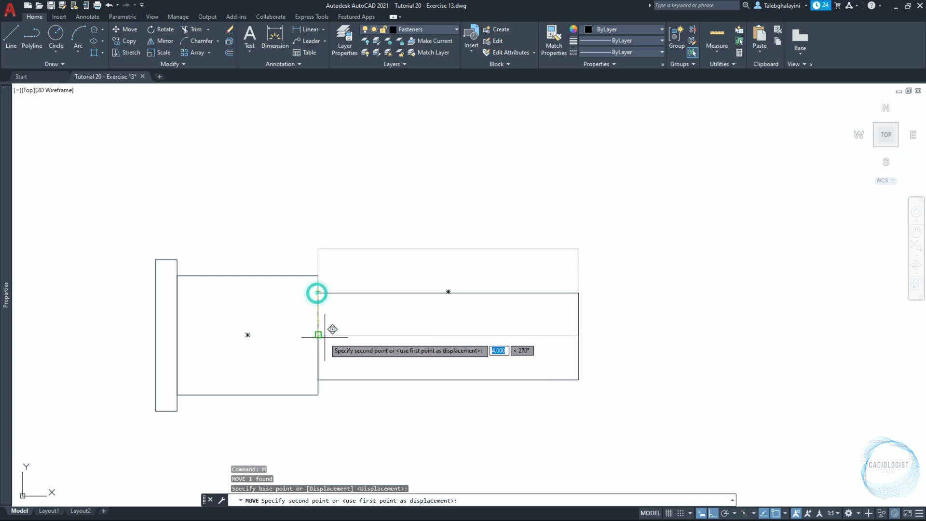
{"action": "left_click", "coordinate": [318, 335]}
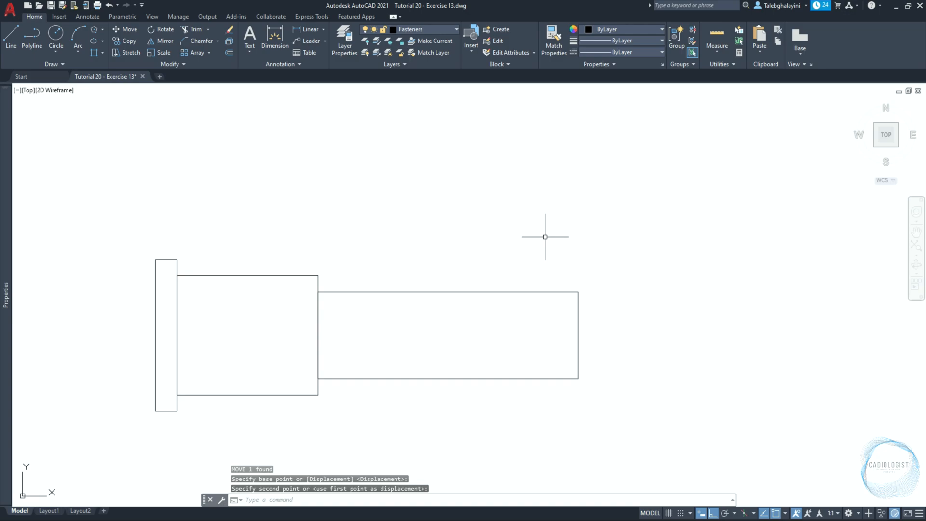
Draw a rectangle 1.25 wide by 8 high inside the 24 by 8 rectangle, starting at its upper edge midpoint and extending right
{"action": "key", "text": "Return"}
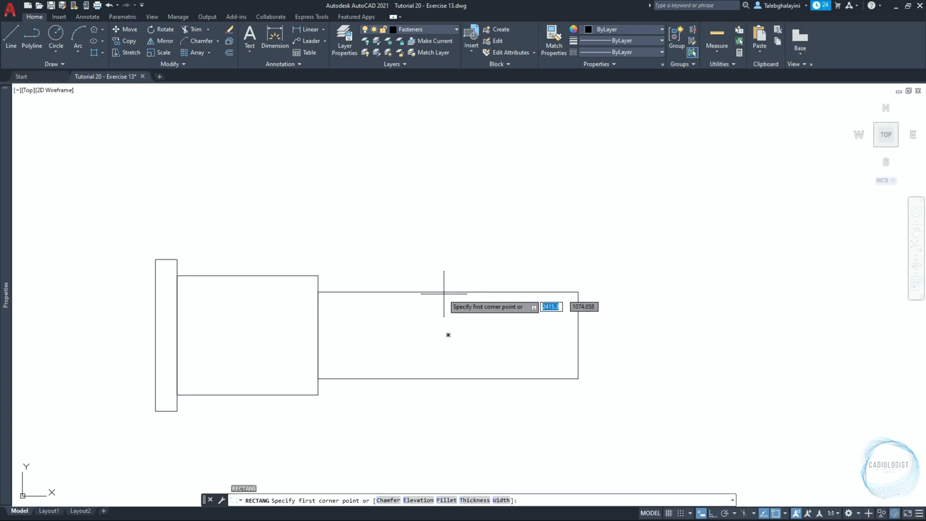
{"action": "left_click", "coordinate": [448, 292]}
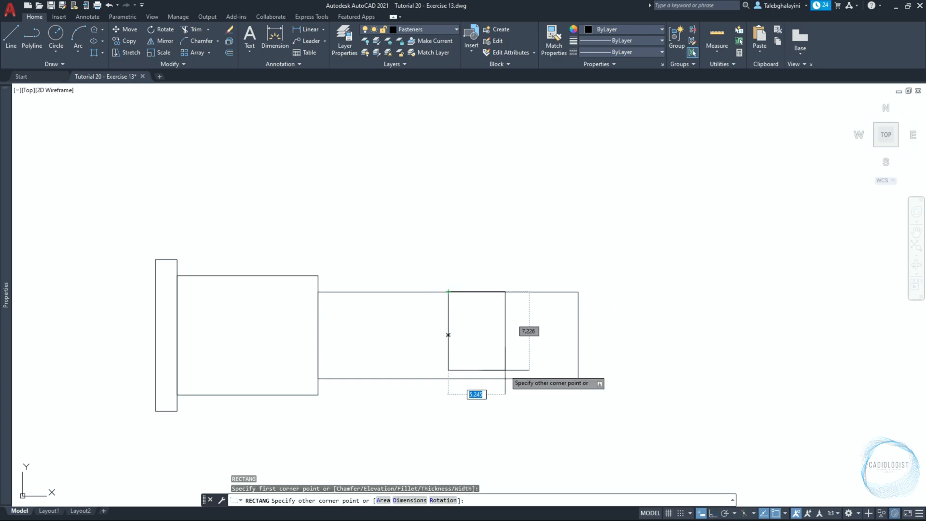
{"action": "type", "text": "1.25"}
{"action": "key", "text": "Tab"}
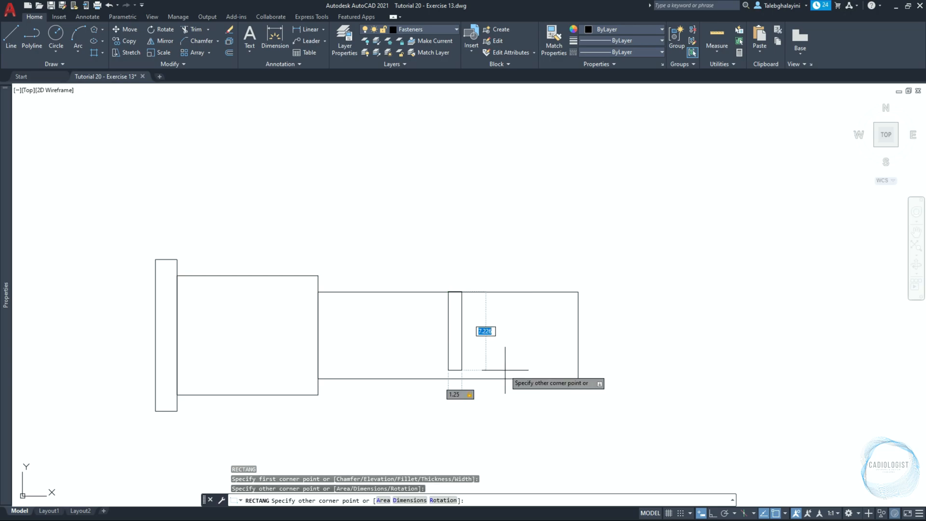
{"action": "type", "text": "8"}
{"action": "key", "text": "Return"}
Draw a horizontal construction line along the upper edge of the 24 by 8 rectangle
{"action": "type", "text": "X"}
{"action": "key", "text": "Return"}
{"action": "type", "text": "H"}
{"action": "key", "text": "Return"}
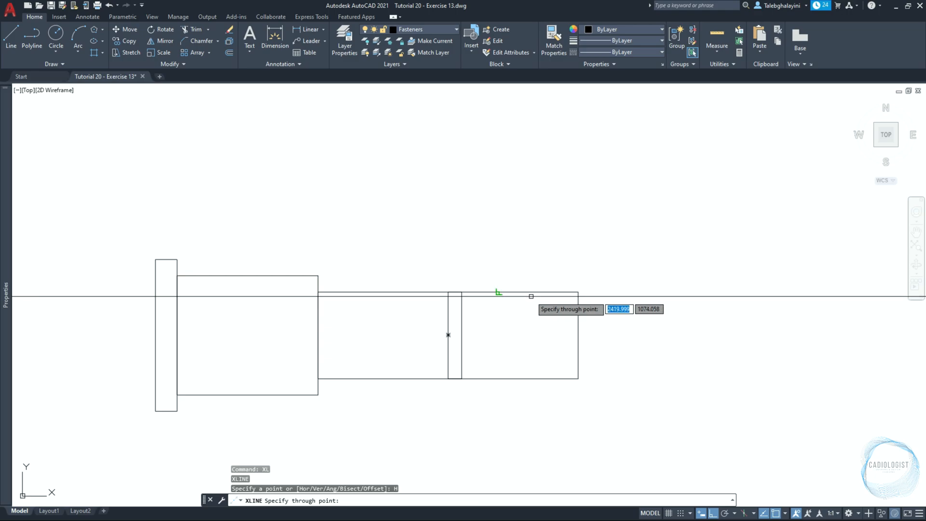
{"action": "left_click", "coordinate": [531, 292]}
{"action": "key", "text": "Escape"}
Move the horizontal construction line 0.6 straight down from the upper edge of the 24 by 8 rectangle
{"action": "left_click", "coordinate": [604, 291]}
{"action": "type", "text": "M"}
{"action": "key", "text": "Return"}
{"action": "left_click", "coordinate": [641, 351]}
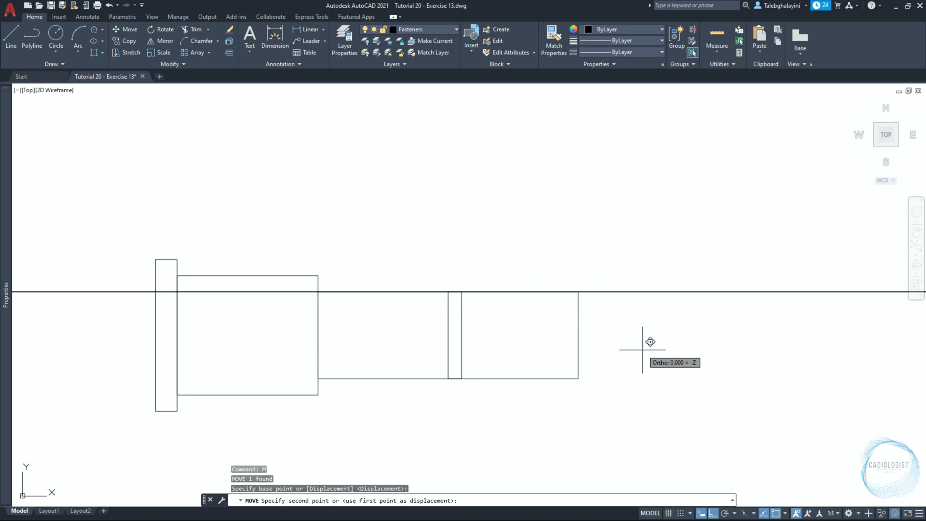
{"action": "type", "text": "0.6"}
{"action": "key", "text": "Return"}
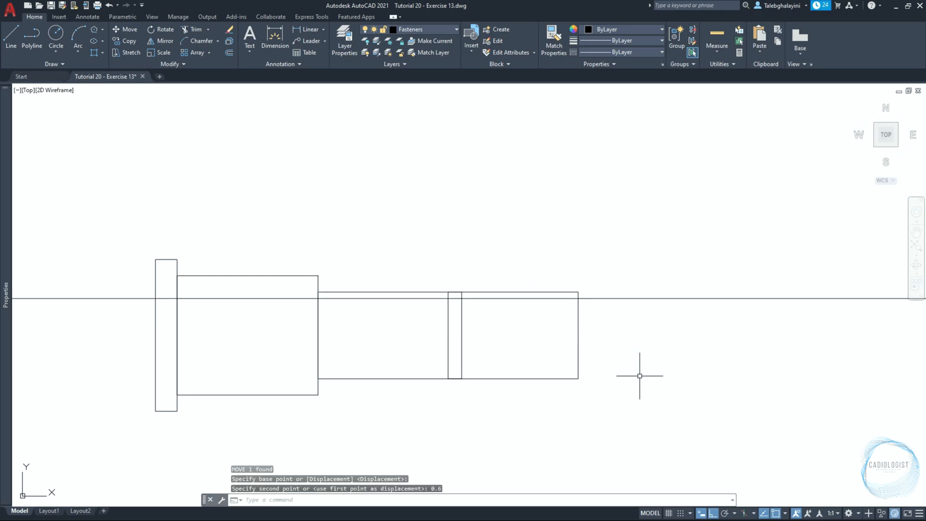
Mirror the horizontal construction line about the horizontal axis through the 24 by 8 rectangle's right edge midpoint, keeping the original
{"action": "left_click", "coordinate": [653, 299]}
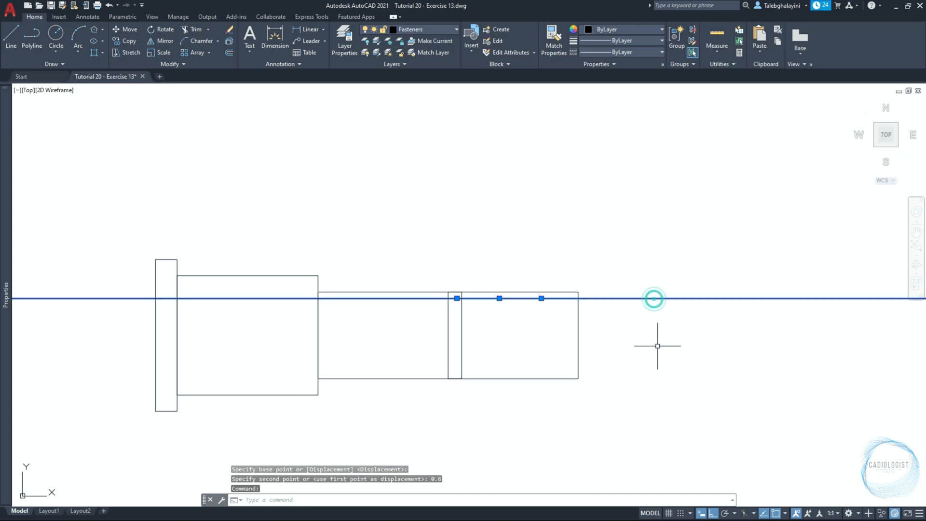
{"action": "key", "text": "Return"}
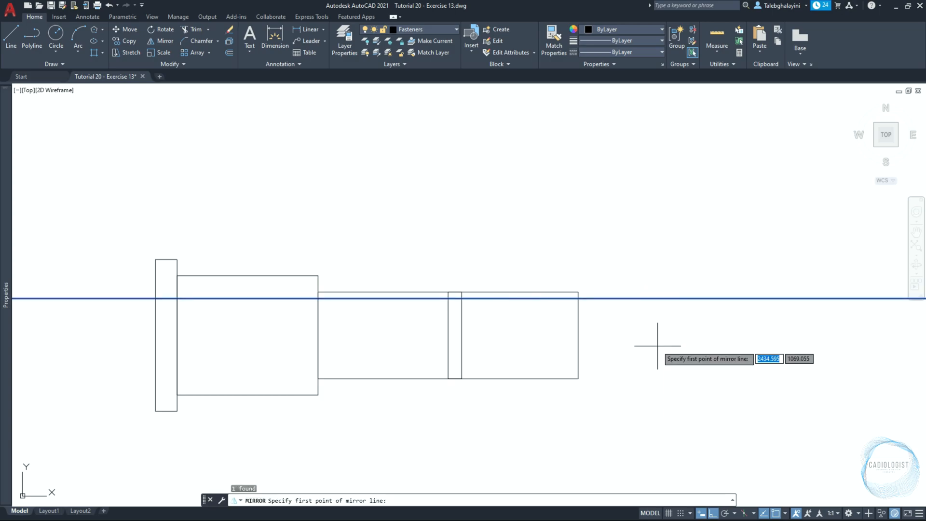
{"action": "left_click", "coordinate": [577, 335]}
{"action": "left_click", "coordinate": [670, 346]}
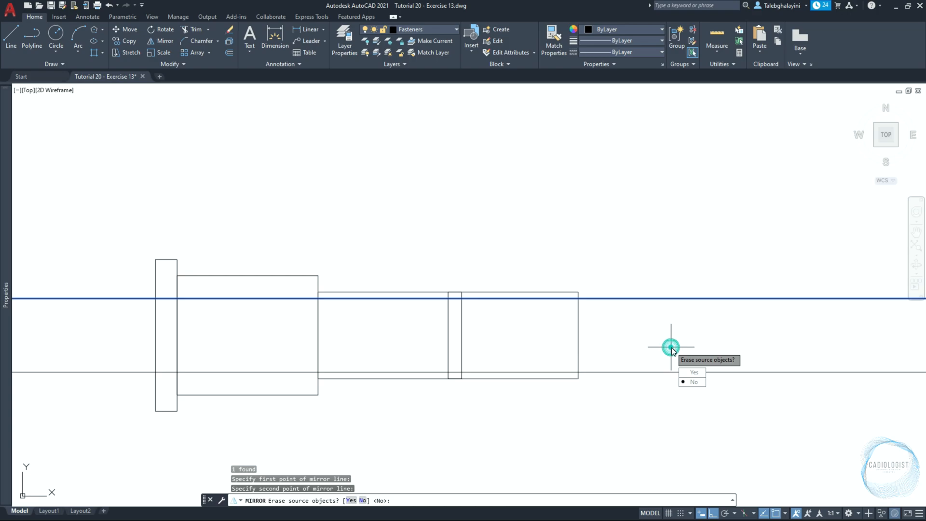
{"action": "key", "text": "Return"}
Trim both horizontal construction lines to the narrow 1.25 by 8 rectangle, removing the parts on either side of it
{"action": "left_click", "coordinate": [462, 323]}
{"action": "type", "text": "TR"}
{"action": "key", "text": "Return"}
{"action": "scroll", "coordinate": [536, 341], "scroll_direction": "down", "scroll_amount": 2}
{"action": "left_click", "coordinate": [629, 295]}
{"action": "left_click", "coordinate": [624, 380]}
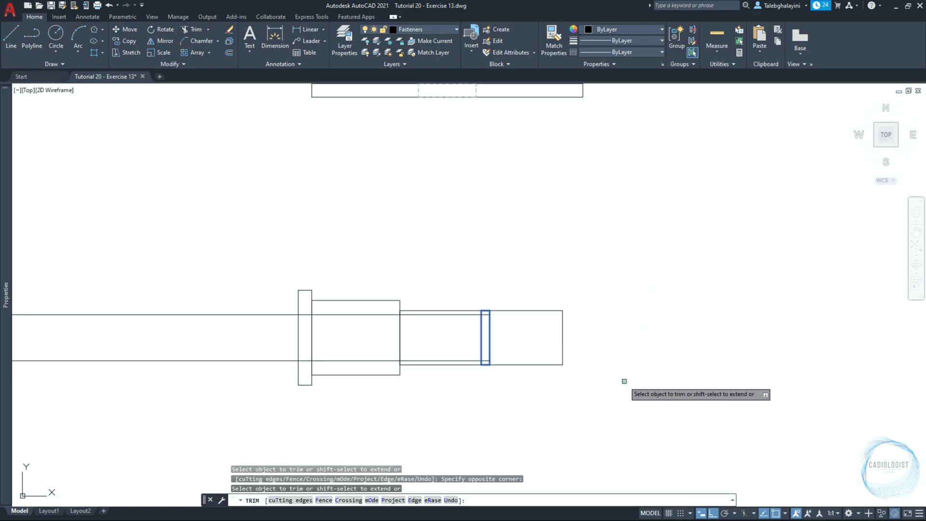
{"action": "left_click", "coordinate": [283, 298]}
{"action": "left_click", "coordinate": [236, 381]}
{"action": "key", "text": "Escape"}
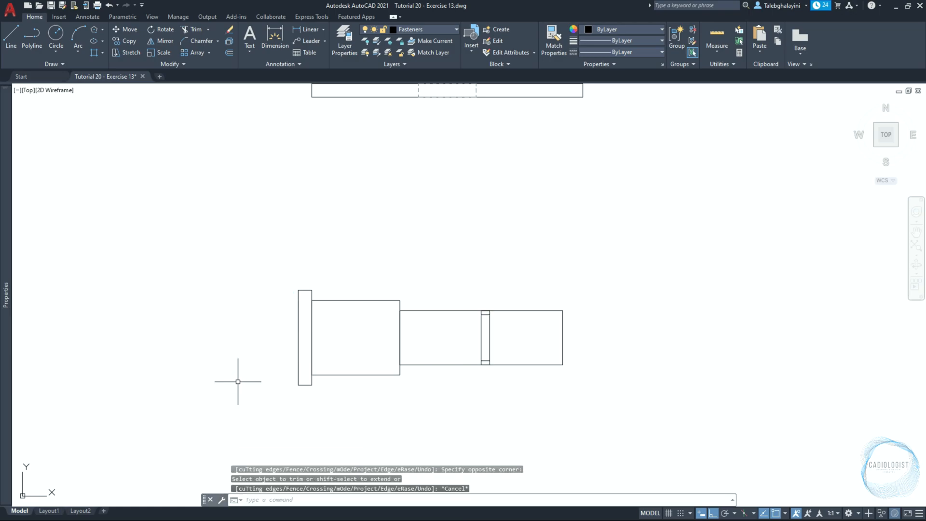
Draw a V-shaped polyline between the narrow rectangle's two upper corners through the midpoint of the upper short line
{"action": "type", "text": "PL"}
{"action": "key", "text": "Return"}
{"action": "scroll", "coordinate": [484, 321], "scroll_direction": "up", "scroll_amount": 7}
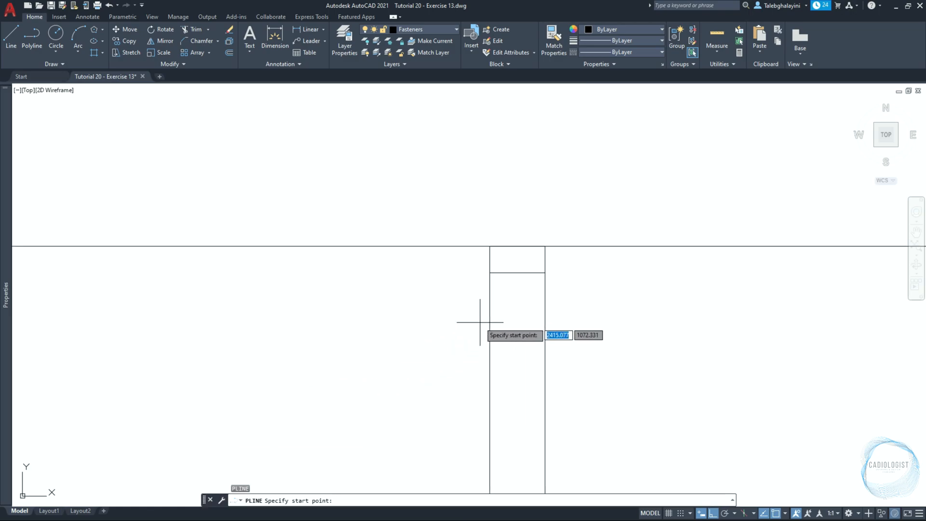
{"action": "left_click", "coordinate": [545, 246]}
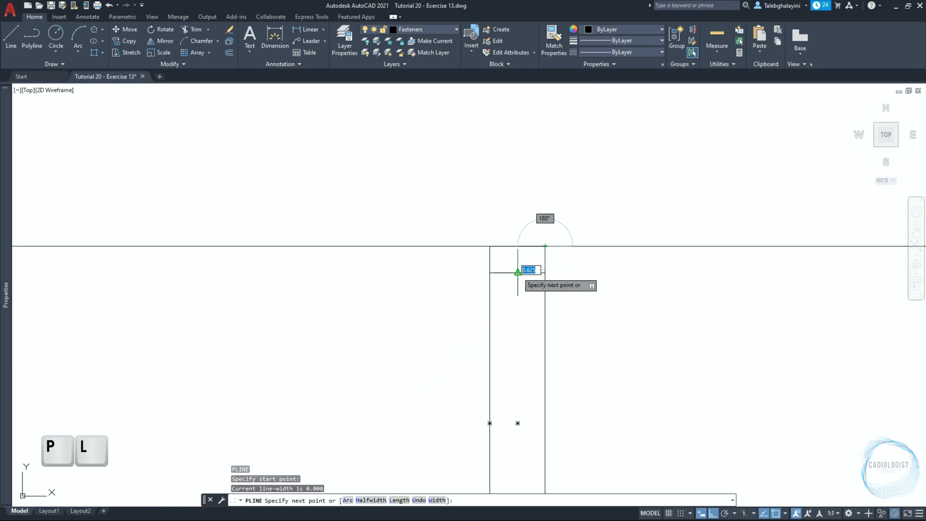
{"action": "left_click", "coordinate": [517, 272]}
{"action": "left_click", "coordinate": [489, 246]}
{"action": "key", "text": "Return"}
{"action": "scroll", "coordinate": [508, 295], "scroll_direction": "down", "scroll_amount": 5}
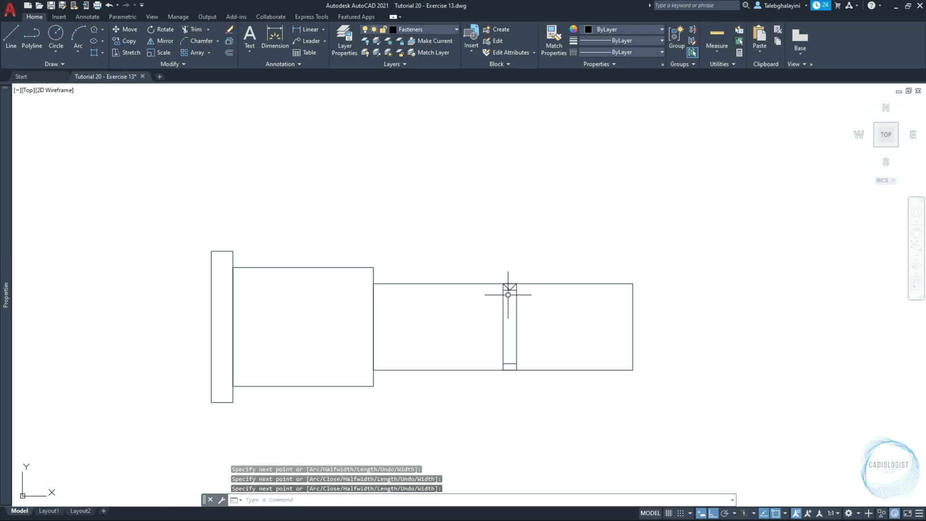
Draw an inverted V polyline between the narrow rectangle's two lower corners through the midpoint of the lower short line
{"action": "scroll", "coordinate": [511, 346], "scroll_direction": "up", "scroll_amount": 5}
{"action": "key", "text": "Return"}
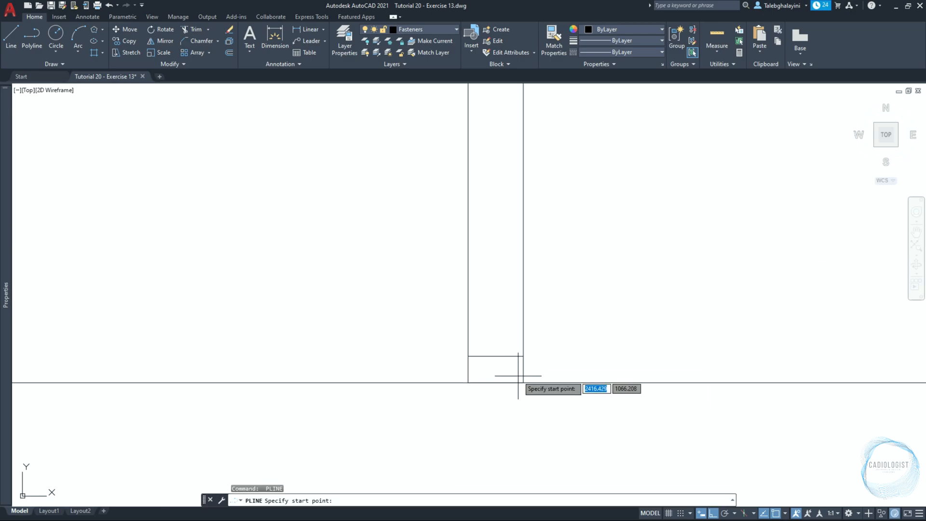
{"action": "left_click", "coordinate": [523, 382]}
{"action": "left_click", "coordinate": [496, 355]}
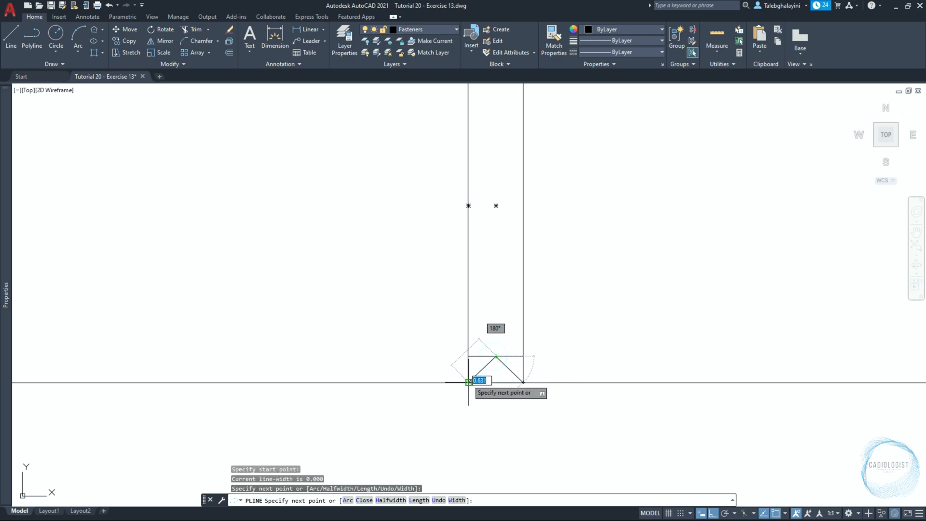
{"action": "left_click", "coordinate": [468, 382]}
{"action": "key", "text": "Return"}
{"action": "scroll", "coordinate": [478, 386], "scroll_direction": "down", "scroll_amount": 2}
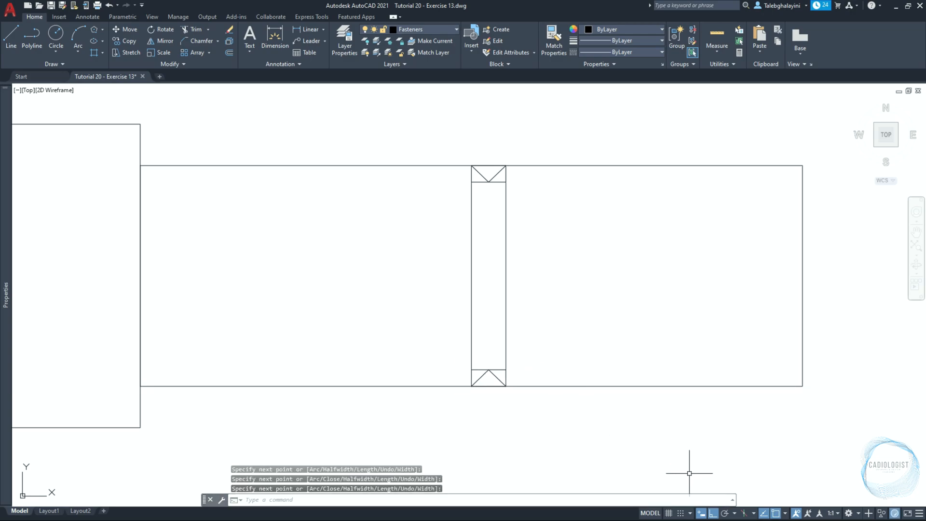
Delete the two short horizontal lines inside the narrow rectangle
{"action": "left_click", "coordinate": [473, 370]}
{"action": "left_click", "coordinate": [496, 183]}
{"action": "key", "text": "Delete"}
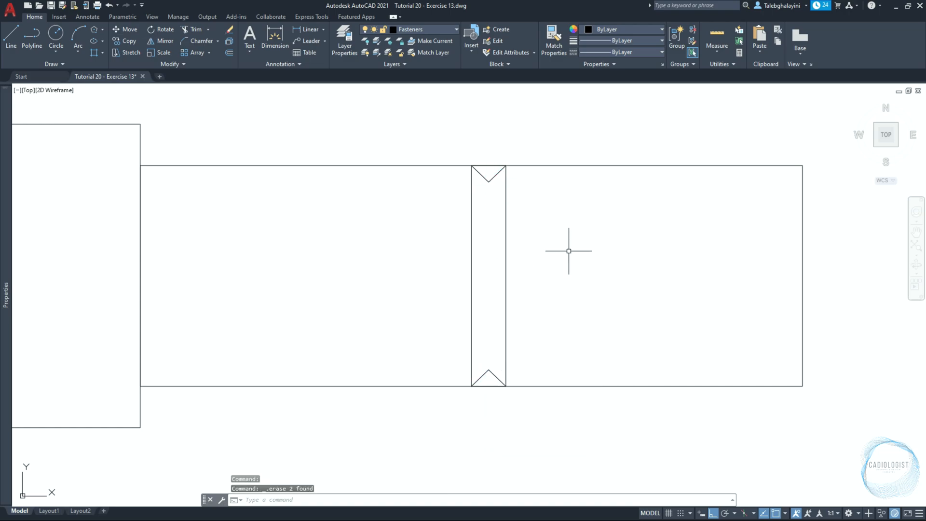
Create a boundary polyline from the area enclosed by the narrow rectangle's sides and its two V notches
{"action": "type", "text": "B"}
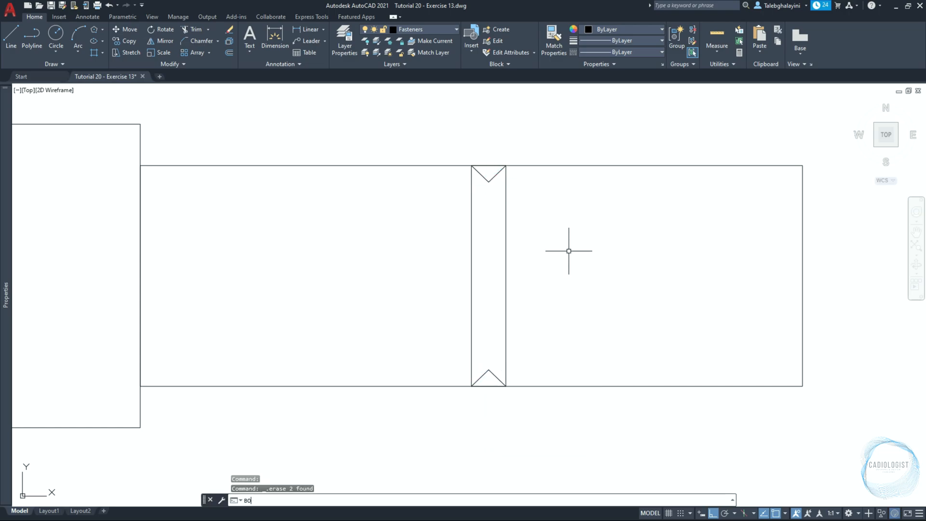
{"action": "type", "text": "O"}
{"action": "key", "text": "Return"}
{"action": "left_click", "coordinate": [406, 215]}
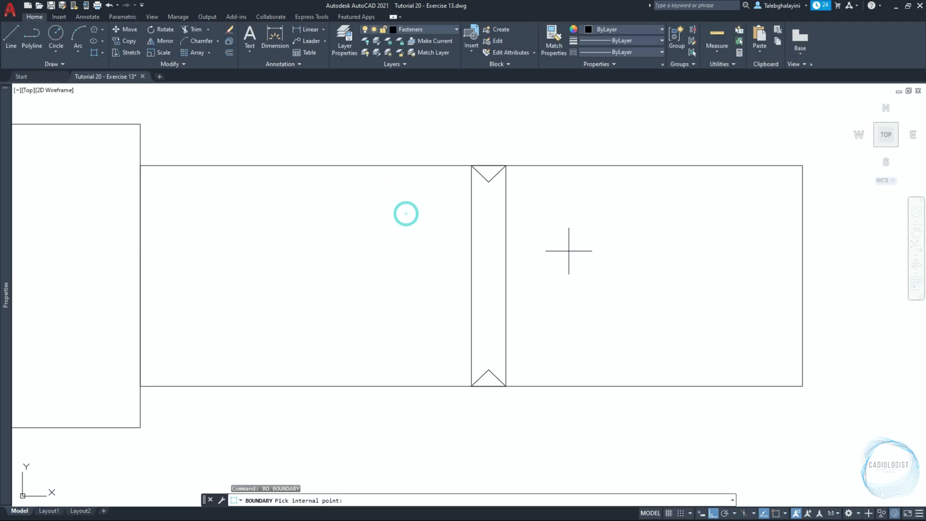
{"action": "left_click", "coordinate": [498, 265]}
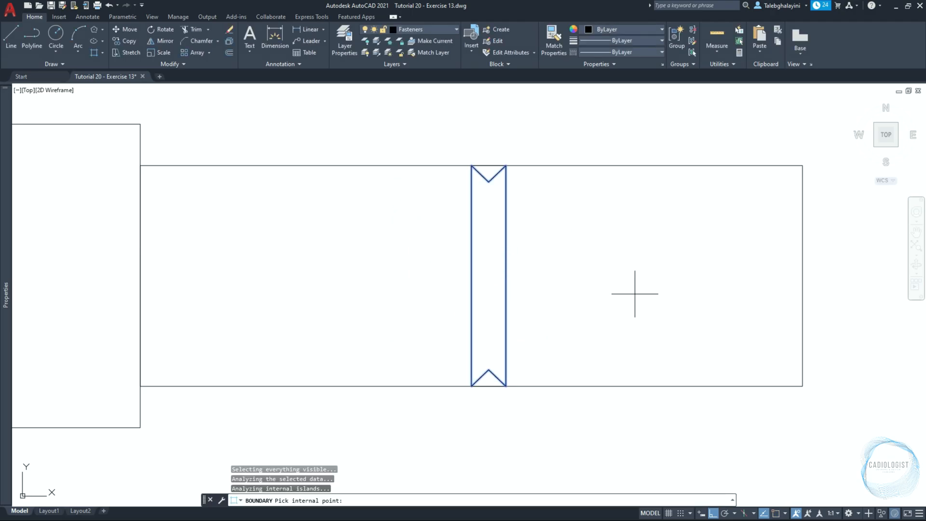
{"action": "key", "text": "Return"}
Move the notched boundary polyline 10 units to the left along the shaft
{"action": "left_click", "coordinate": [471, 274]}
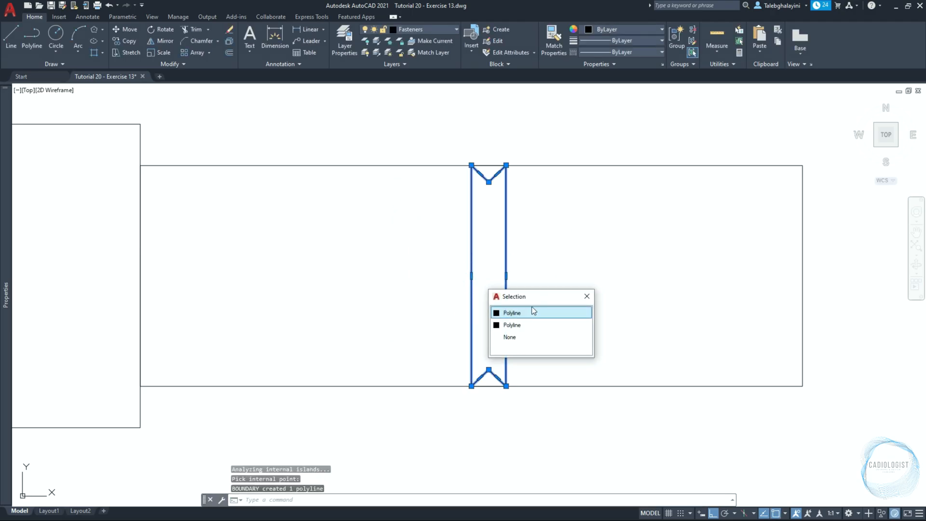
{"action": "left_click", "coordinate": [531, 313]}
{"action": "type", "text": "m"}
{"action": "key", "text": "Return"}
{"action": "left_click", "coordinate": [603, 290]}
{"action": "type", "text": "1"}
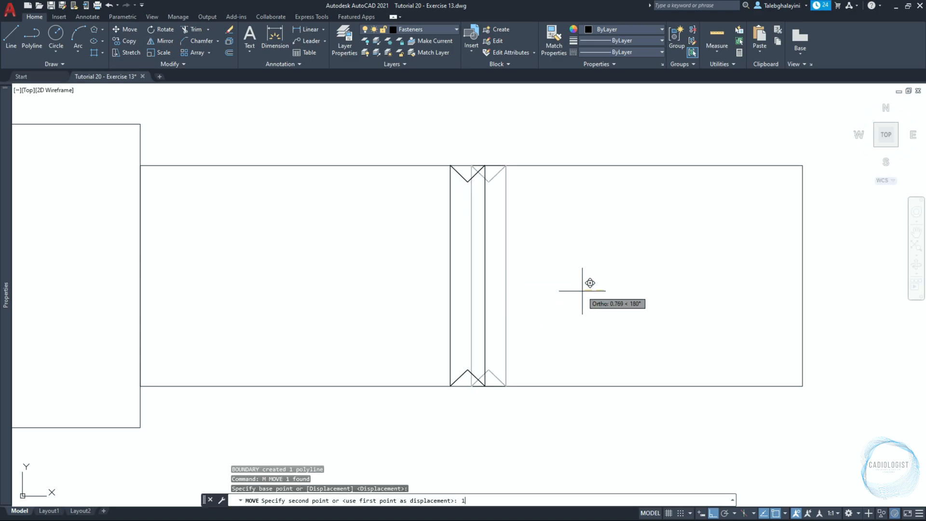
{"action": "type", "text": "0"}
{"action": "key", "text": "Return"}
Delete the original narrow rectangle and its two V polylines
{"action": "left_click", "coordinate": [434, 140]}
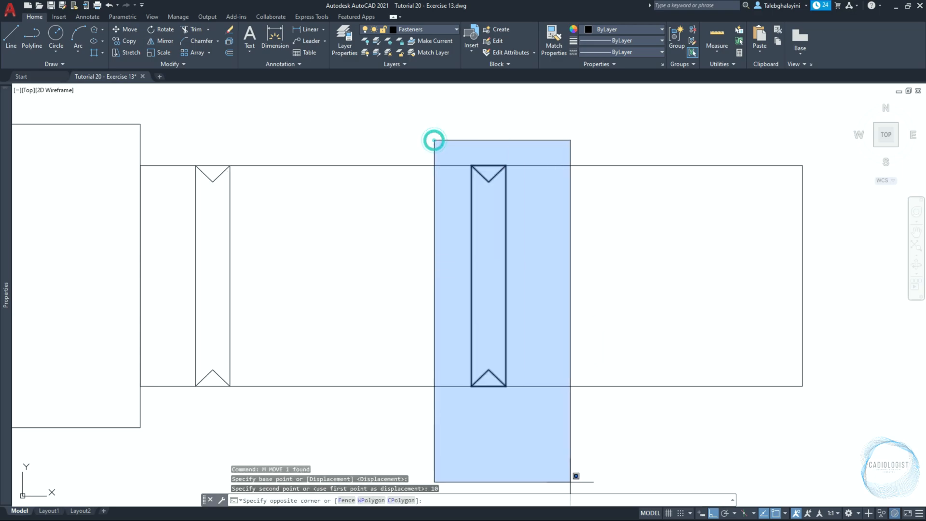
{"action": "left_click", "coordinate": [571, 440]}
{"action": "key", "text": "Delete"}
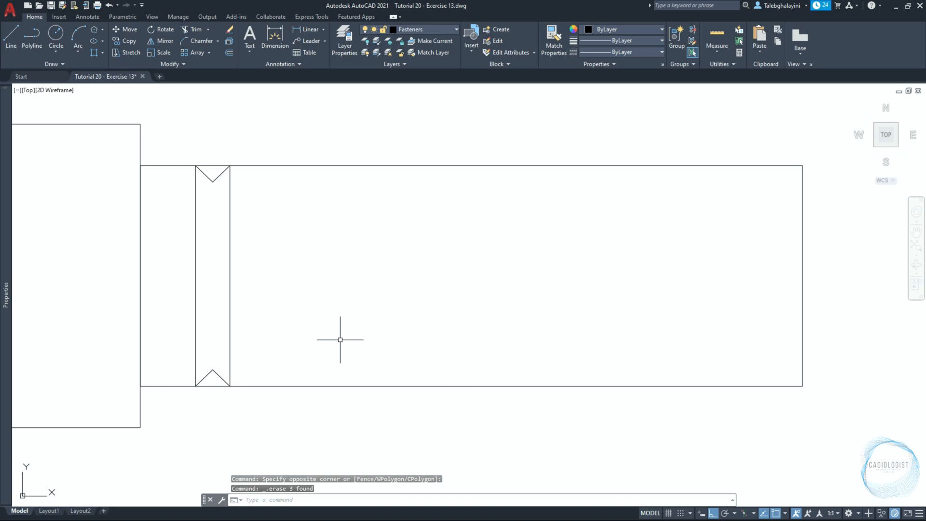
Rotate the notched thread profile 5 degrees counterclockwise about its centre
{"action": "left_click", "coordinate": [229, 258]}
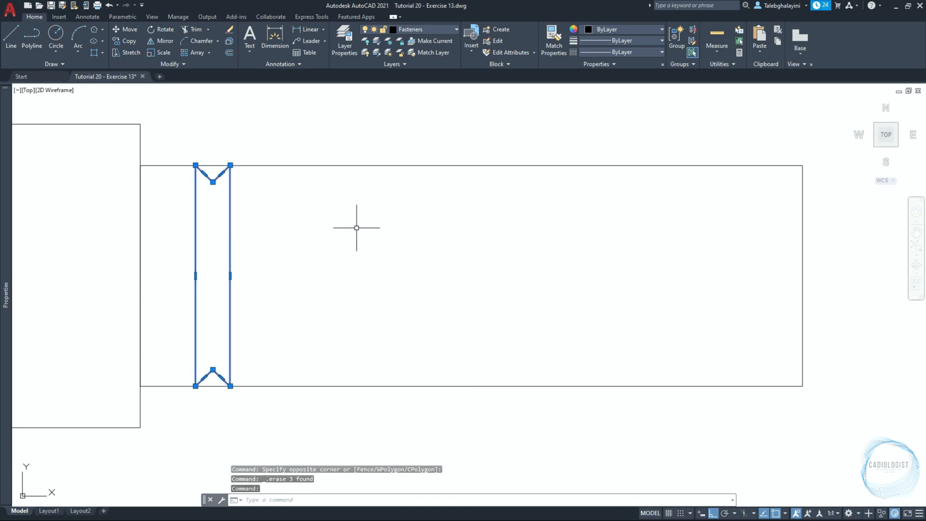
{"action": "type", "text": "ro"}
{"action": "key", "text": "Return"}
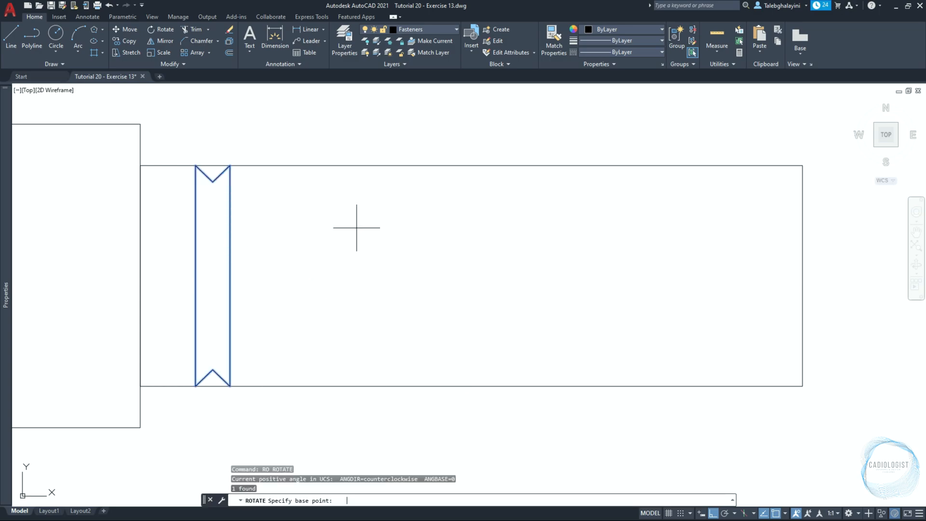
{"action": "left_click", "coordinate": [212, 275]}
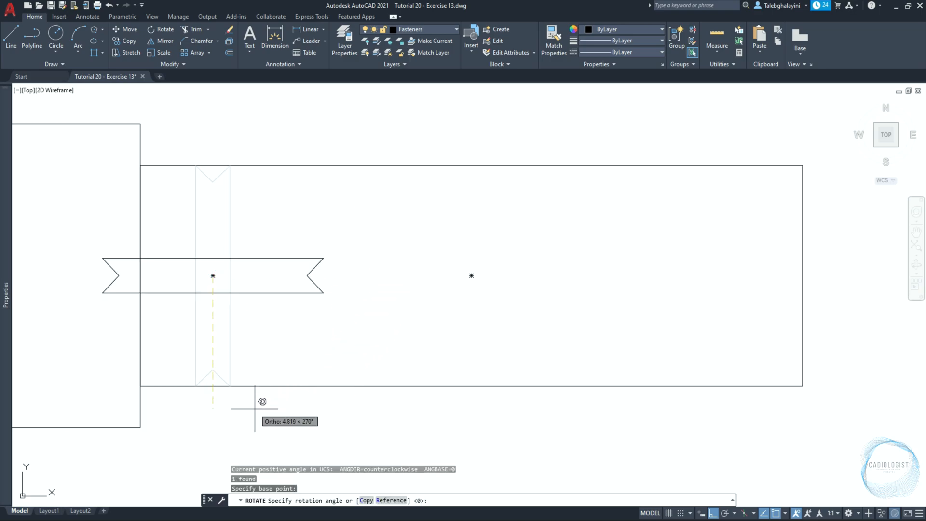
{"action": "type", "text": "5"}
{"action": "key", "text": "Return"}
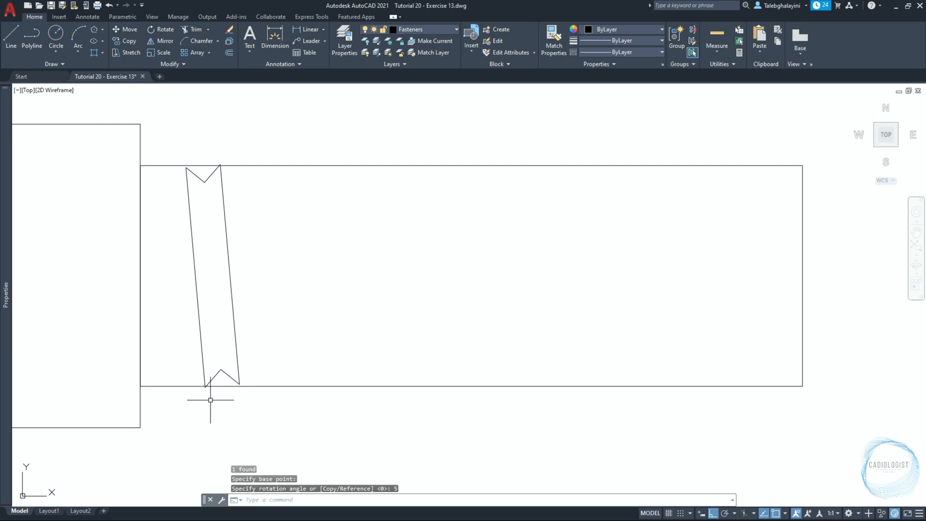
Stretch the tilted profile's protruding lower left and upper right corners back onto the 24 by 8 rectangle's lower and upper edges
{"action": "left_click", "coordinate": [205, 379]}
{"action": "scroll", "coordinate": [204, 389], "scroll_direction": "up", "scroll_amount": 10}
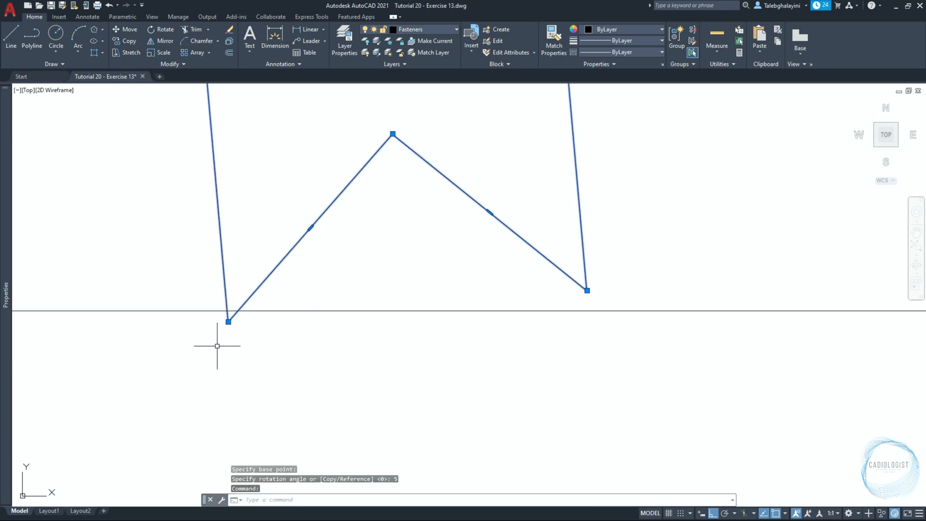
{"action": "left_click", "coordinate": [228, 321]}
{"action": "scroll", "coordinate": [228, 311], "scroll_direction": "up", "scroll_amount": 8}
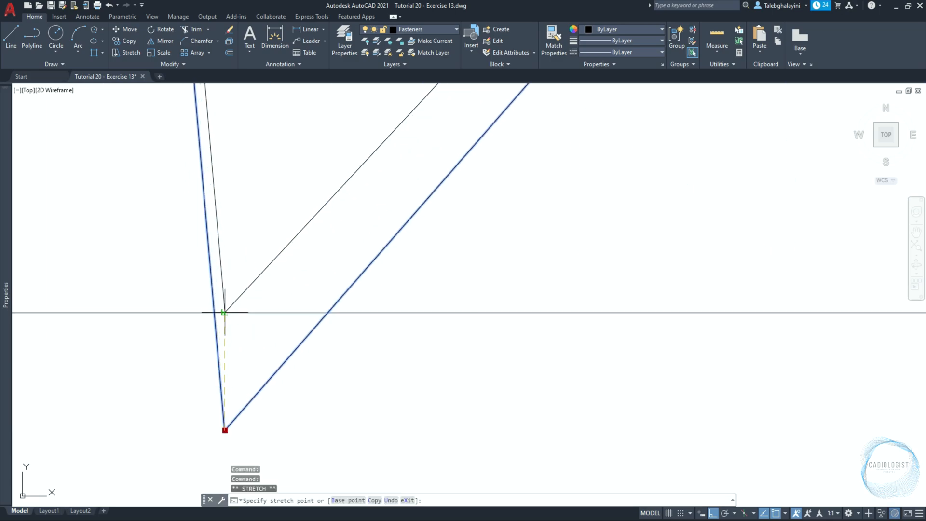
{"action": "left_click", "coordinate": [192, 314]}
{"action": "scroll", "coordinate": [244, 369], "scroll_direction": "down", "scroll_amount": 14}
{"action": "scroll", "coordinate": [244, 291], "scroll_direction": "up", "scroll_amount": 11}
{"action": "scroll", "coordinate": [271, 288], "scroll_direction": "up", "scroll_amount": 6}
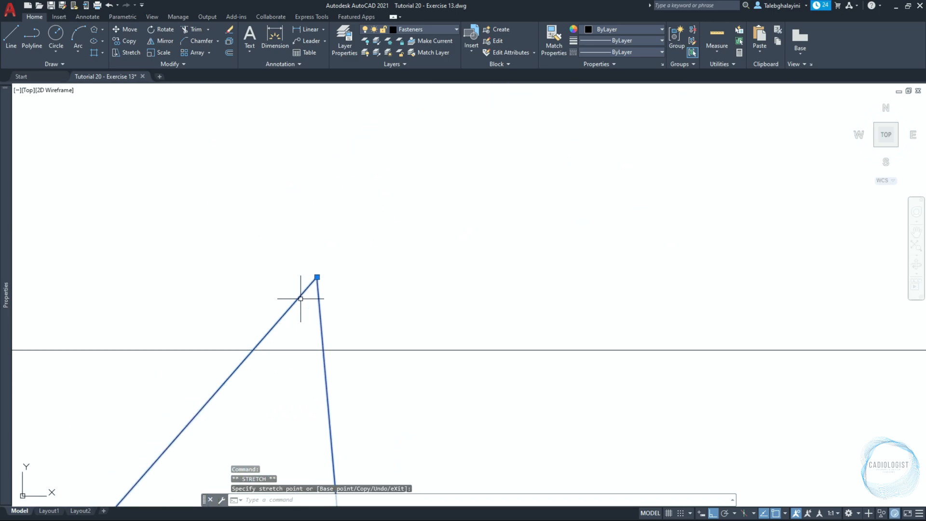
{"action": "left_click", "coordinate": [316, 277]}
{"action": "left_click", "coordinate": [323, 349]}
{"action": "scroll", "coordinate": [345, 295], "scroll_direction": "down", "scroll_amount": 3}
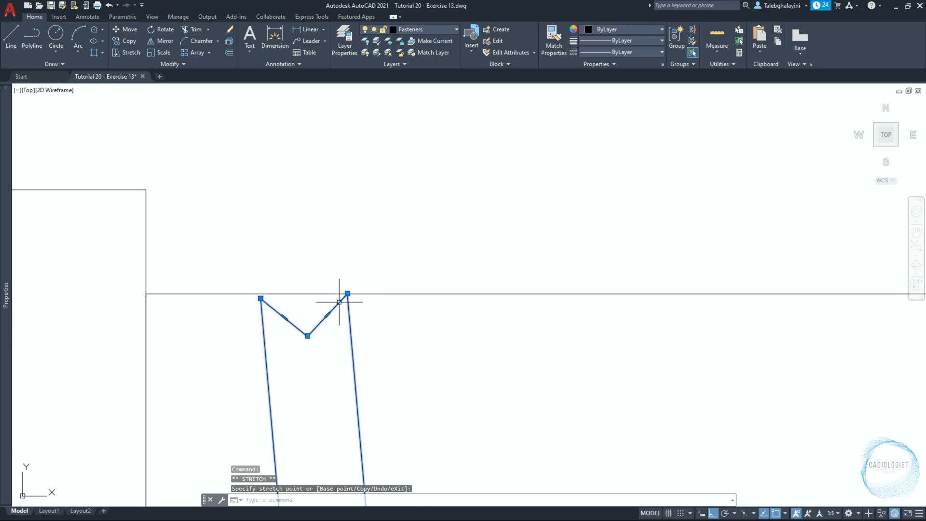
Explode the tilted thread profile into separate lines
{"action": "scroll", "coordinate": [270, 320], "scroll_direction": "up", "scroll_amount": 4}
{"action": "type", "text": "x"}
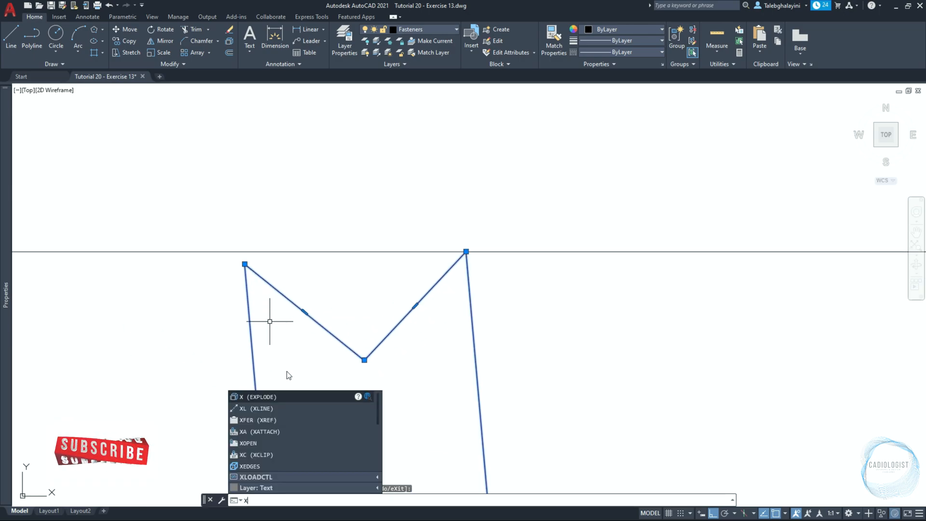
{"action": "left_click", "coordinate": [291, 396]}
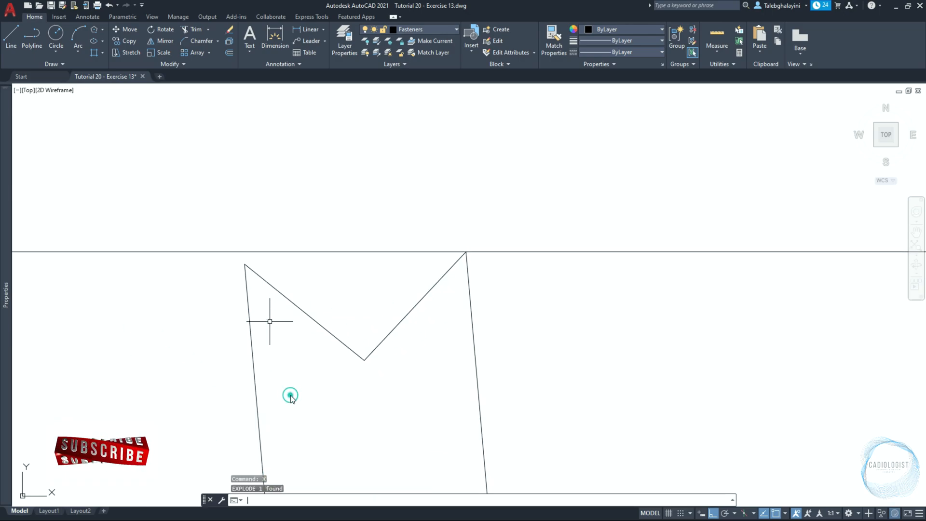
Extend the profile's left side to the shaft's upper edge and its right side to the shaft's lower edge
{"action": "left_click", "coordinate": [275, 252]}
{"action": "type", "text": "ex"}
{"action": "key", "text": "Return"}
{"action": "left_click", "coordinate": [246, 299]}
{"action": "left_click", "coordinate": [245, 281]}
{"action": "scroll", "coordinate": [280, 218], "scroll_direction": "down", "scroll_amount": 8}
{"action": "scroll", "coordinate": [307, 366], "scroll_direction": "up", "scroll_amount": 6}
{"action": "left_click", "coordinate": [305, 275]}
{"action": "key", "text": "Return"}
Stretch the loose end of the lower notch's right line to the lower end of the extended right side
{"action": "left_click", "coordinate": [300, 285]}
{"action": "scroll", "coordinate": [294, 292], "scroll_direction": "up", "scroll_amount": 5}
{"action": "left_click", "coordinate": [344, 282]}
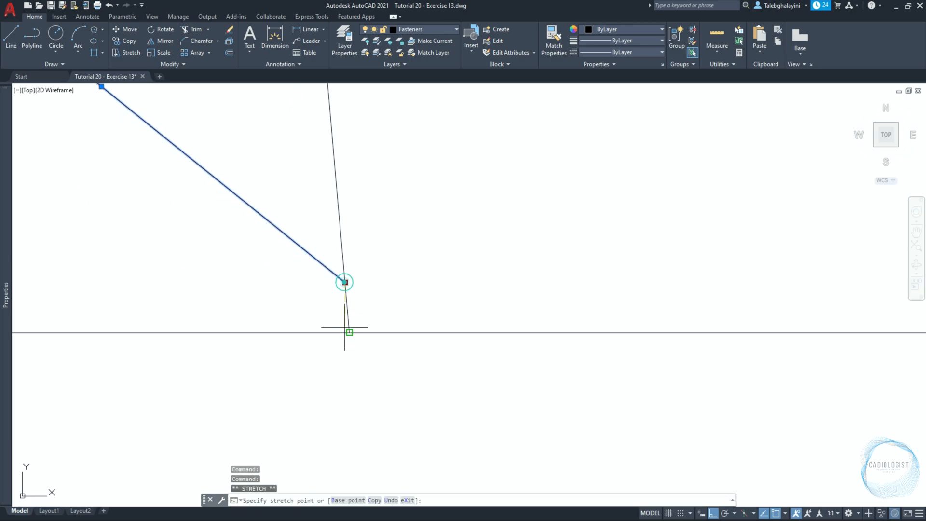
{"action": "left_click", "coordinate": [347, 331]}
Stretch the loose end of the upper notch's left line to the upper end of the extended left side
{"action": "scroll", "coordinate": [369, 394], "scroll_direction": "down", "scroll_amount": 3}
{"action": "scroll", "coordinate": [369, 394], "scroll_direction": "down", "scroll_amount": 3}
{"action": "scroll", "coordinate": [337, 263], "scroll_direction": "down", "scroll_amount": 5}
{"action": "scroll", "coordinate": [320, 261], "scroll_direction": "up", "scroll_amount": 5}
{"action": "scroll", "coordinate": [299, 187], "scroll_direction": "up", "scroll_amount": 6}
{"action": "left_click", "coordinate": [223, 216]}
{"action": "left_click", "coordinate": [217, 211]}
{"action": "left_click", "coordinate": [215, 181]}
{"action": "scroll", "coordinate": [251, 191], "scroll_direction": "down", "scroll_amount": 10}
Join the six lines of the tilted thread profile into one polyline
{"action": "left_click", "coordinate": [248, 179]}
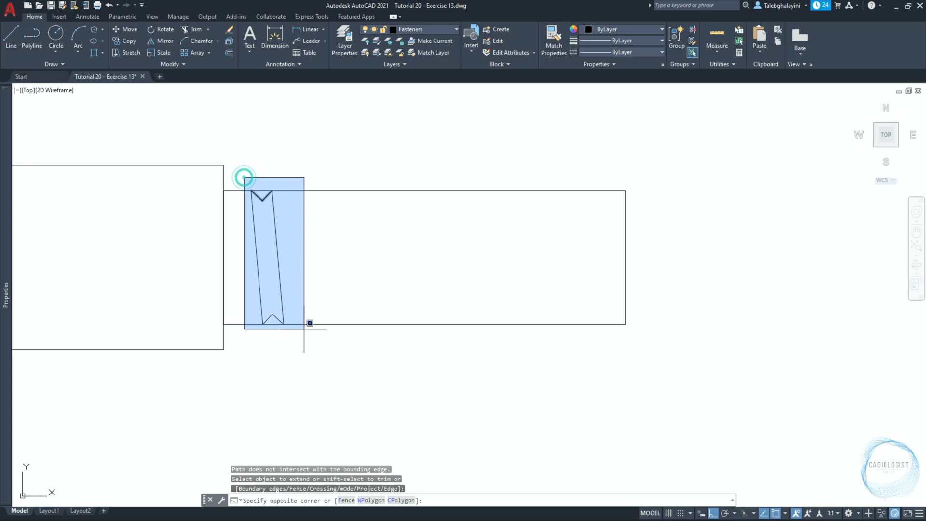
{"action": "left_click", "coordinate": [306, 344]}
{"action": "type", "text": "J"}
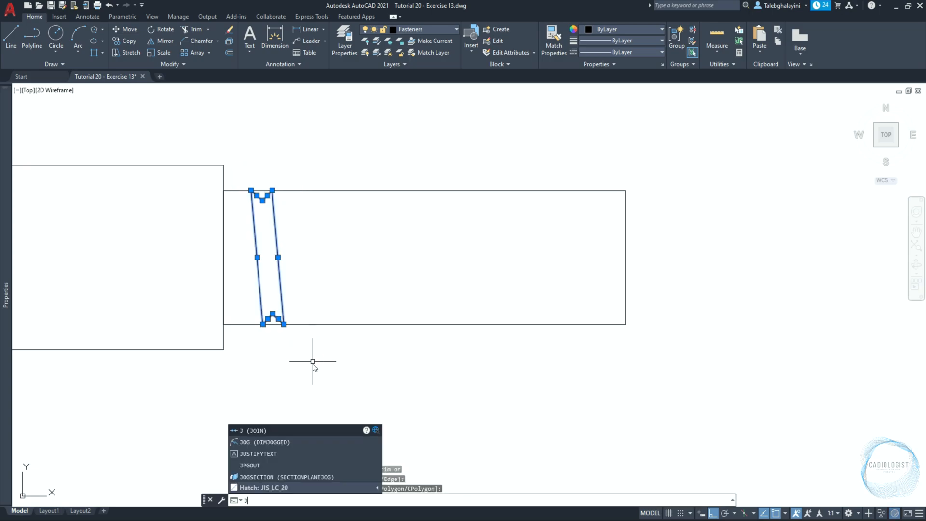
{"action": "key", "text": "Return"}
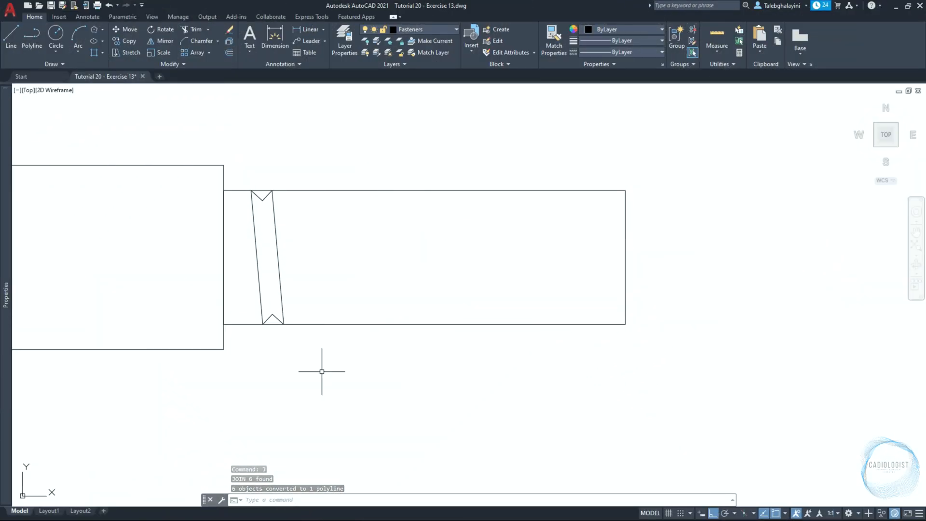
Array the slanted thread profile rectangularly along the shaft with 1 row and 18 columns spaced 1.255 apart
{"action": "left_click", "coordinate": [279, 262]}
{"action": "left_click", "coordinate": [192, 52]}
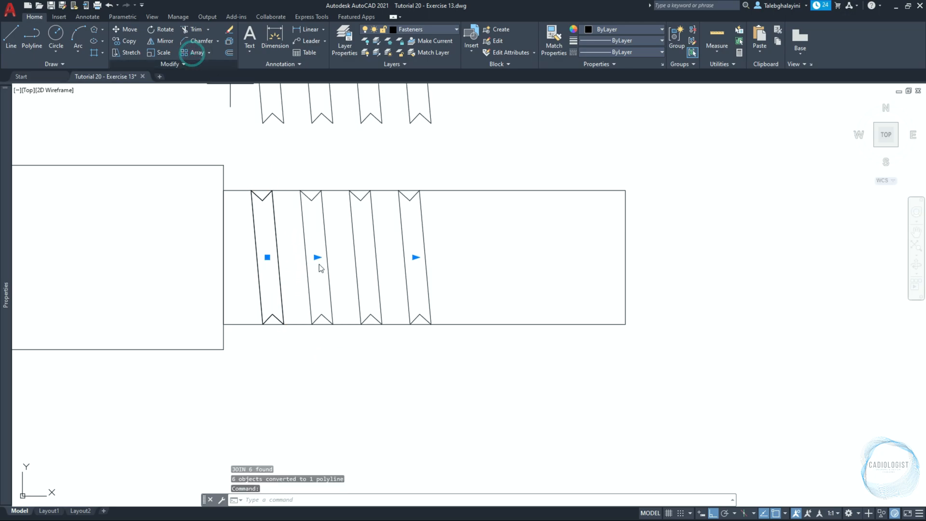
{"action": "scroll", "coordinate": [345, 295], "scroll_direction": "down", "scroll_amount": 3}
{"action": "middle_click_drag", "start_coordinate": [363, 259], "coordinate": [350, 413]}
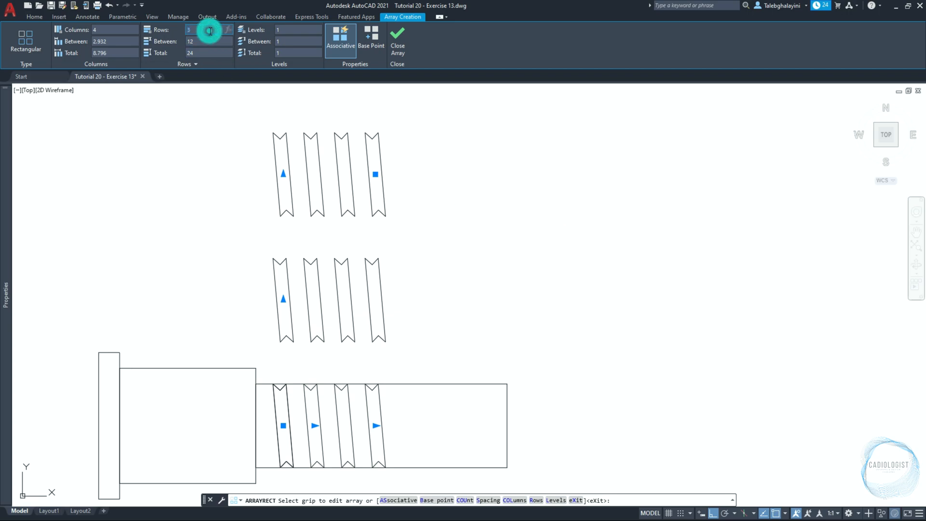
{"action": "left_click", "coordinate": [101, 27]}
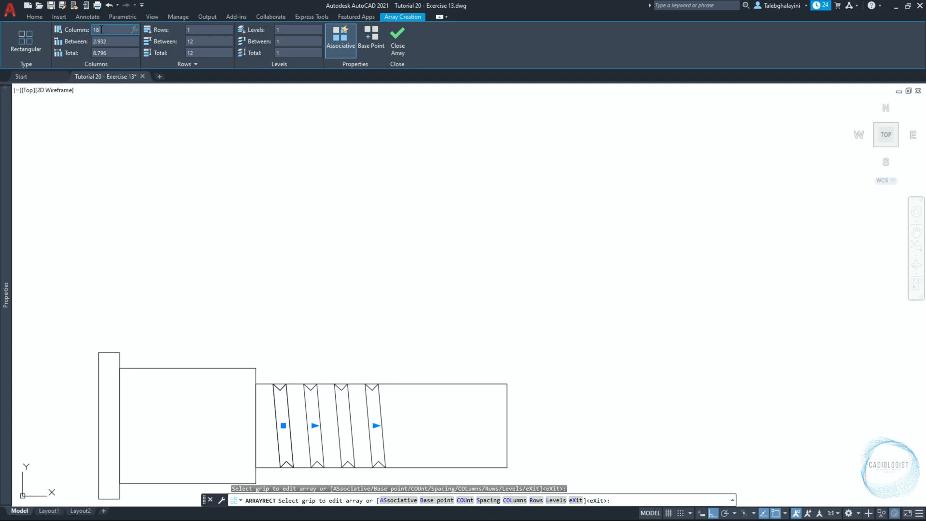
{"action": "left_click", "coordinate": [113, 41]}
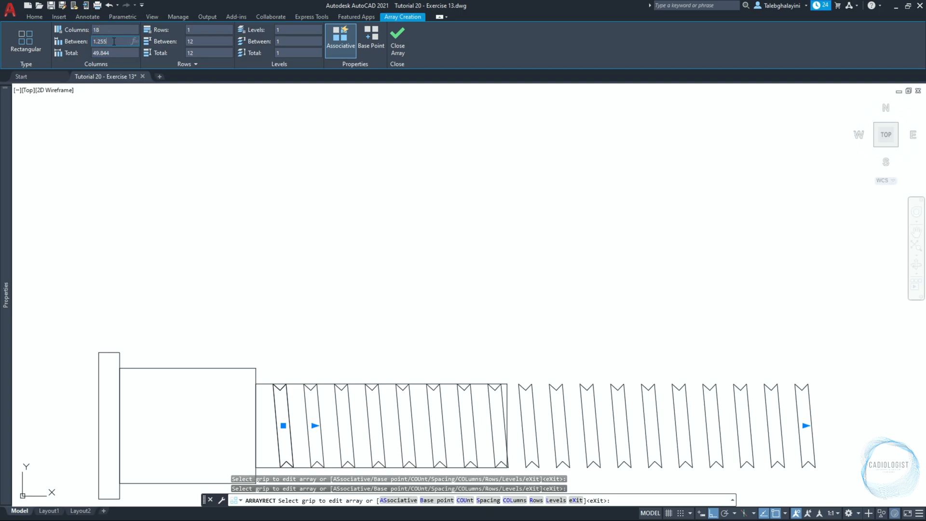
{"action": "type", "text": "1.255"}
{"action": "key", "text": "Return"}
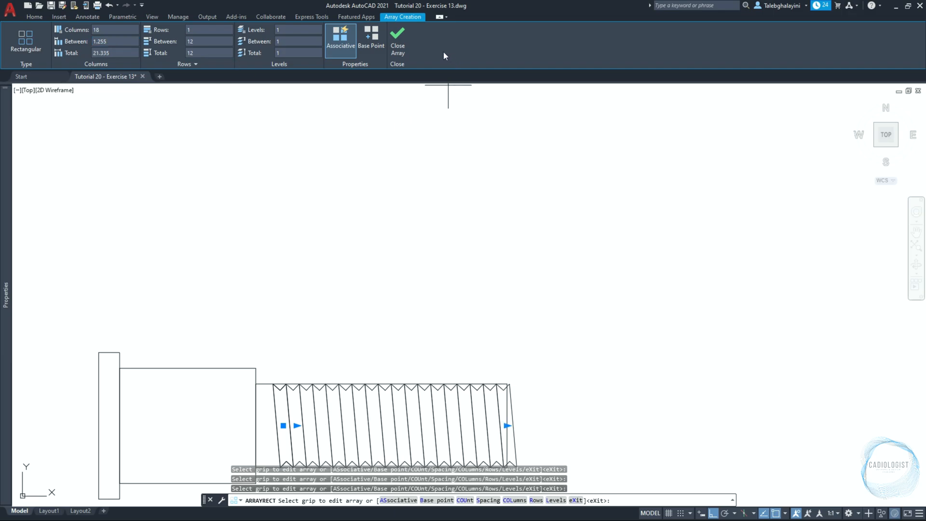
{"action": "left_click", "coordinate": [403, 38]}
Move the thread array so its upper right tip meets the shaft's upper right corner
{"action": "scroll", "coordinate": [447, 263], "scroll_direction": "down", "scroll_amount": 2}
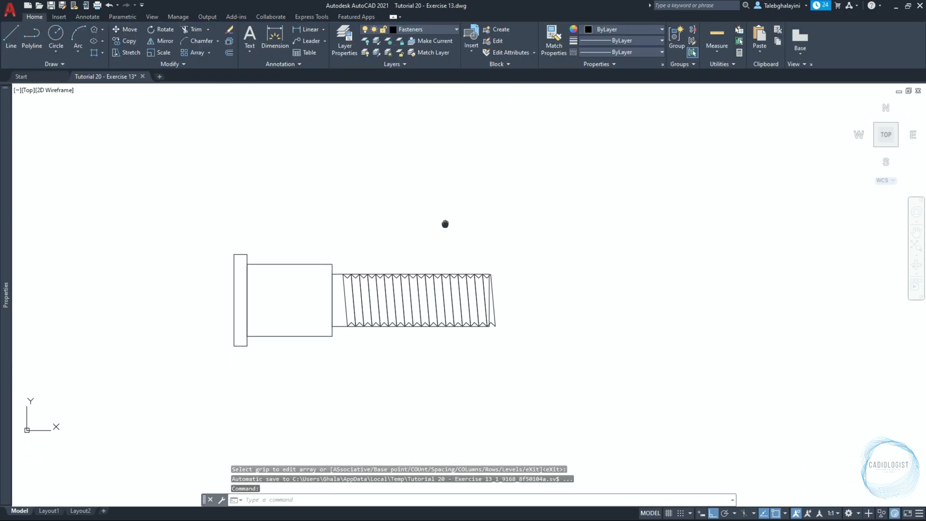
{"action": "scroll", "coordinate": [492, 338], "scroll_direction": "up", "scroll_amount": 4}
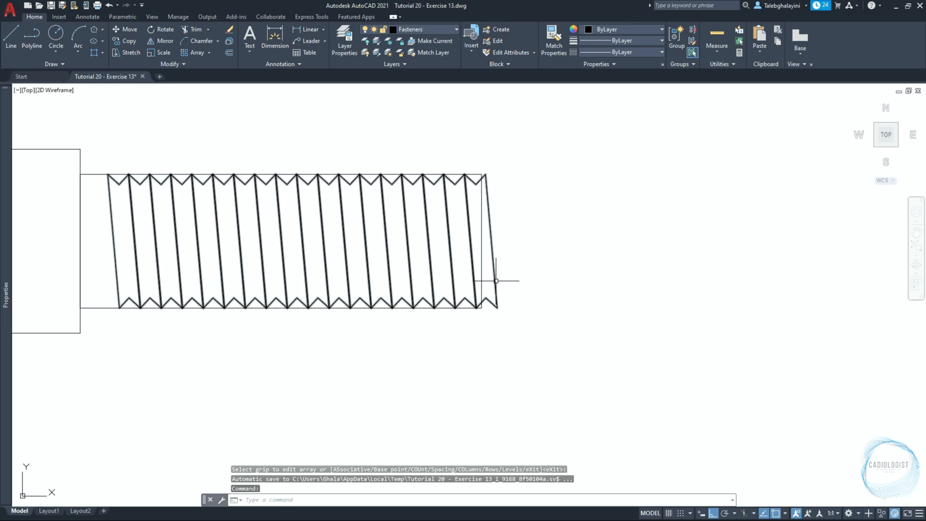
{"action": "left_click", "coordinate": [496, 279]}
{"action": "type", "text": "m"}
{"action": "key", "text": "Return"}
{"action": "scroll", "coordinate": [507, 172], "scroll_direction": "up", "scroll_amount": 5}
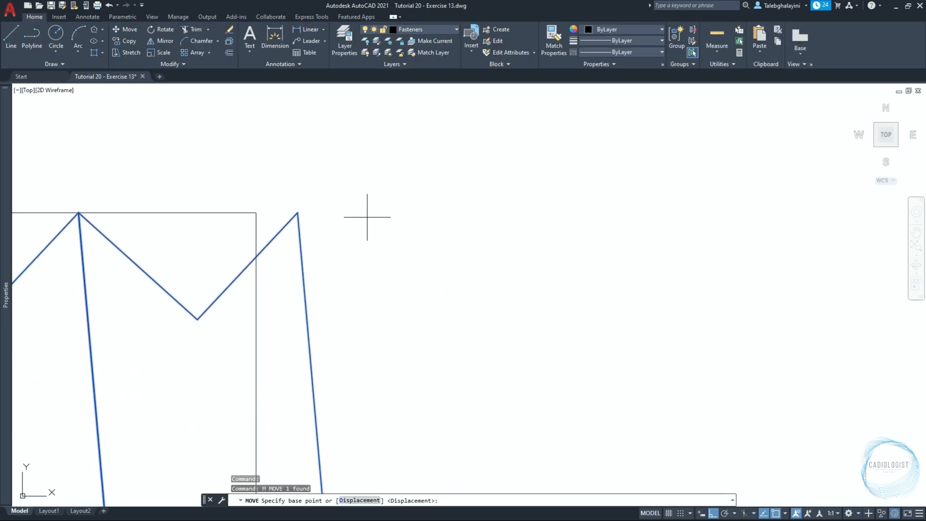
{"action": "left_click", "coordinate": [296, 229]}
{"action": "left_click", "coordinate": [242, 208]}
Draw a circle of radius 1 tangent to the shaft's upper edge and the shank's right end using the tangent-tangent-radius option
{"action": "scroll", "coordinate": [504, 238], "scroll_direction": "down", "scroll_amount": 5}
{"action": "middle_click_drag", "start_coordinate": [368, 275], "coordinate": [455, 264]}
{"action": "type", "text": "c"}
{"action": "key", "text": "Return"}
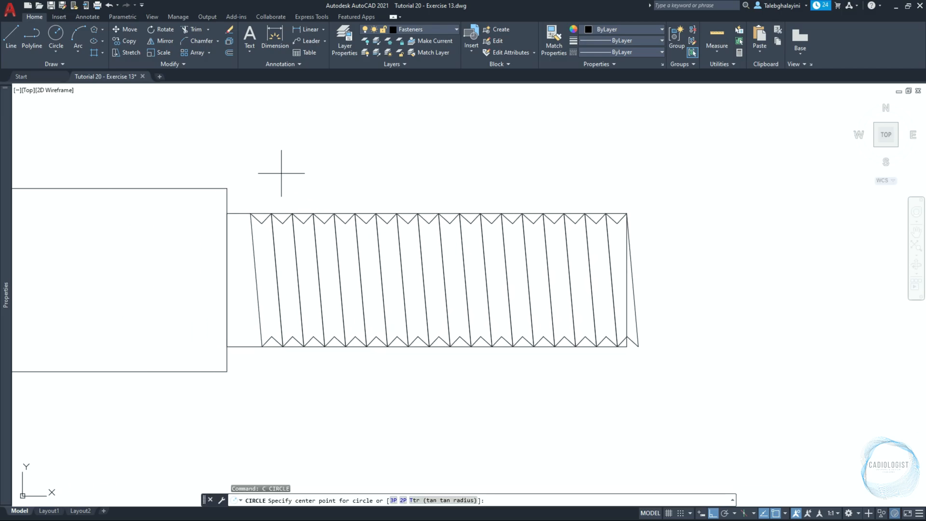
{"action": "left_click", "coordinate": [454, 500]}
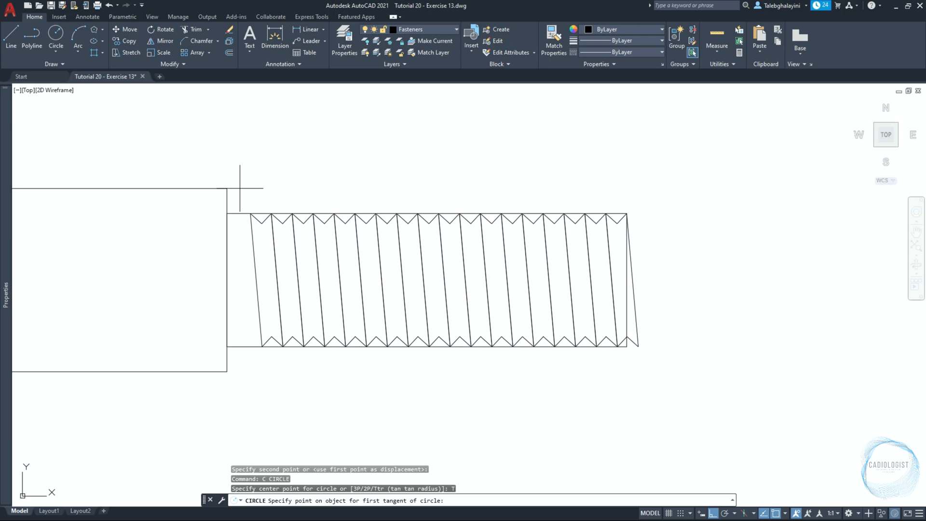
{"action": "scroll", "coordinate": [241, 187], "scroll_direction": "up", "scroll_amount": 4}
{"action": "left_click", "coordinate": [241, 242]}
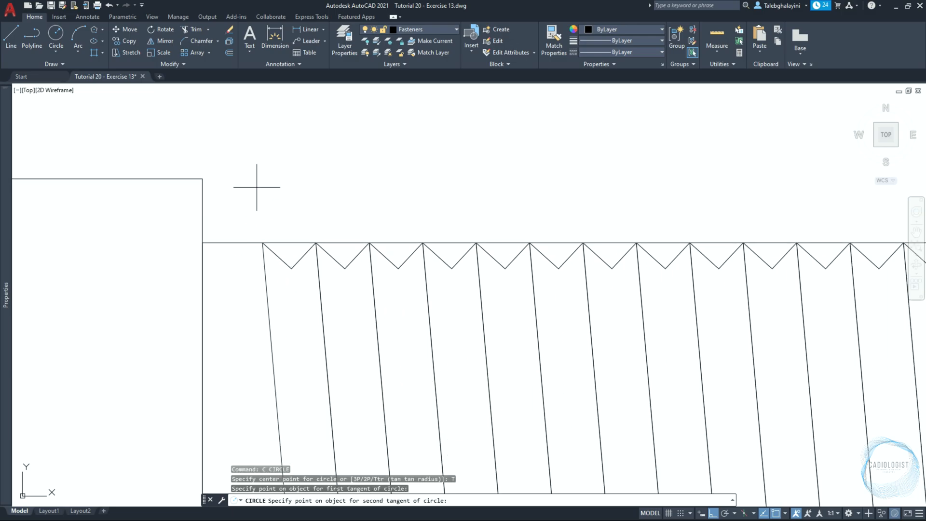
{"action": "left_click", "coordinate": [202, 198]}
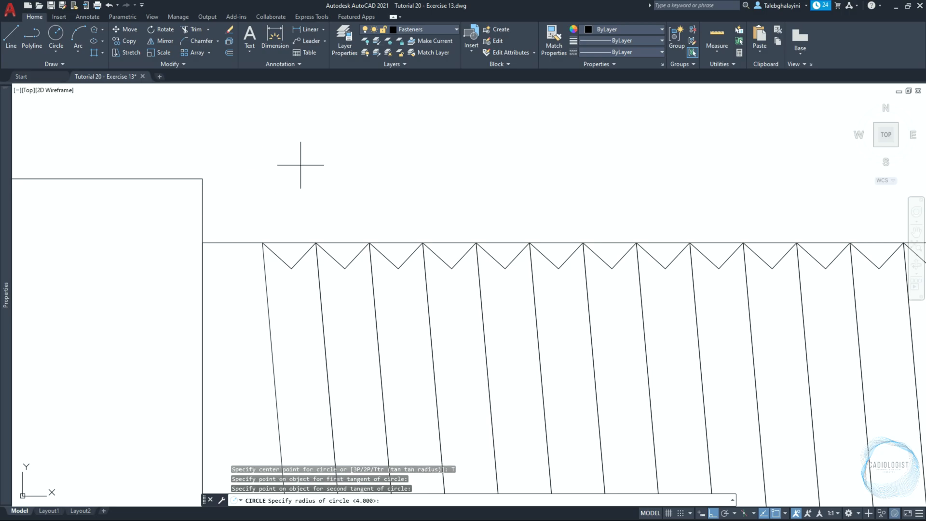
{"action": "type", "text": "1"}
{"action": "key", "text": "Return"}
Mirror the tangent circle about the bolt's horizontal centreline, keeping the original
{"action": "scroll", "coordinate": [301, 165], "scroll_direction": "down", "scroll_amount": 2}
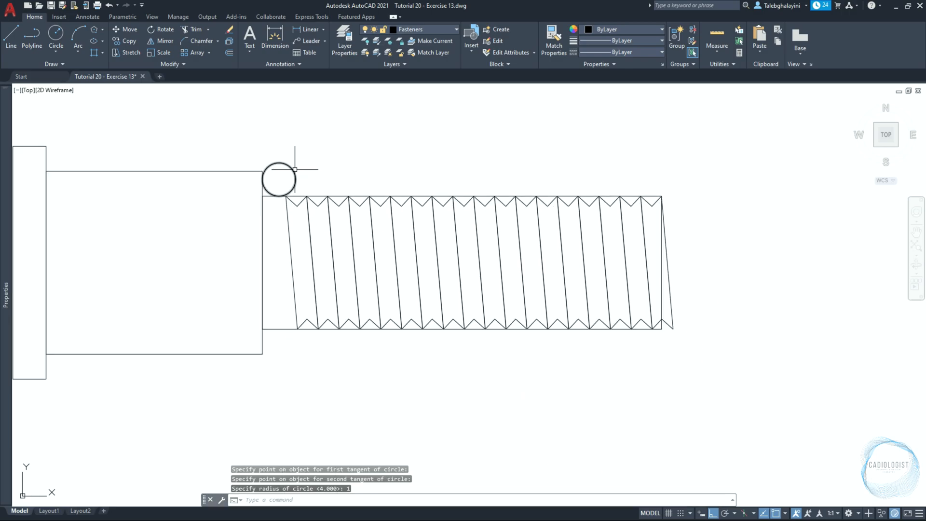
{"action": "left_click", "coordinate": [291, 168]}
{"action": "type", "text": "MI"}
{"action": "key", "text": "Return"}
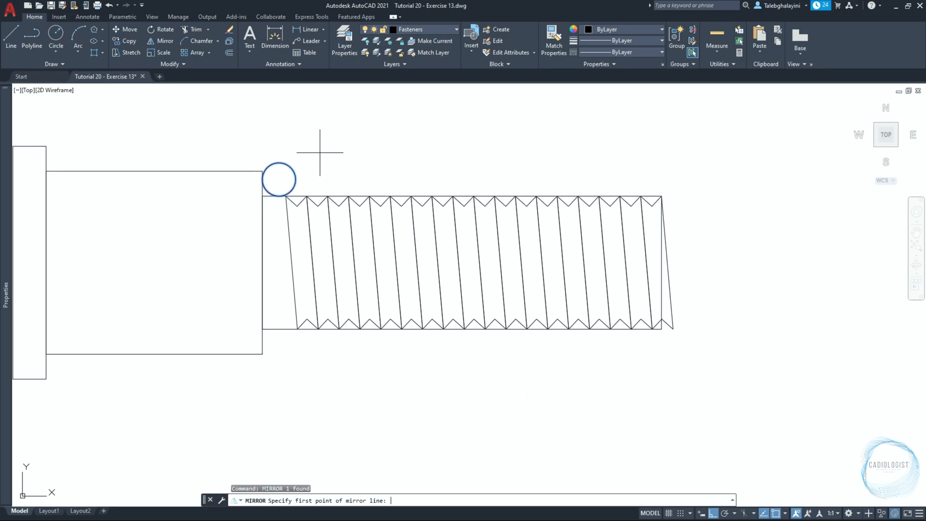
{"action": "left_click", "coordinate": [153, 263]}
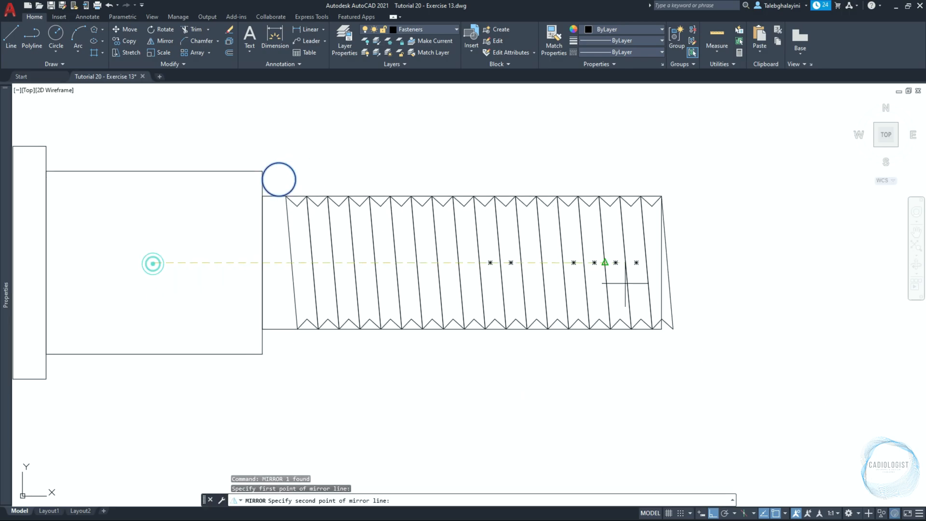
{"action": "left_click", "coordinate": [800, 284]}
{"action": "key", "text": "Return"}
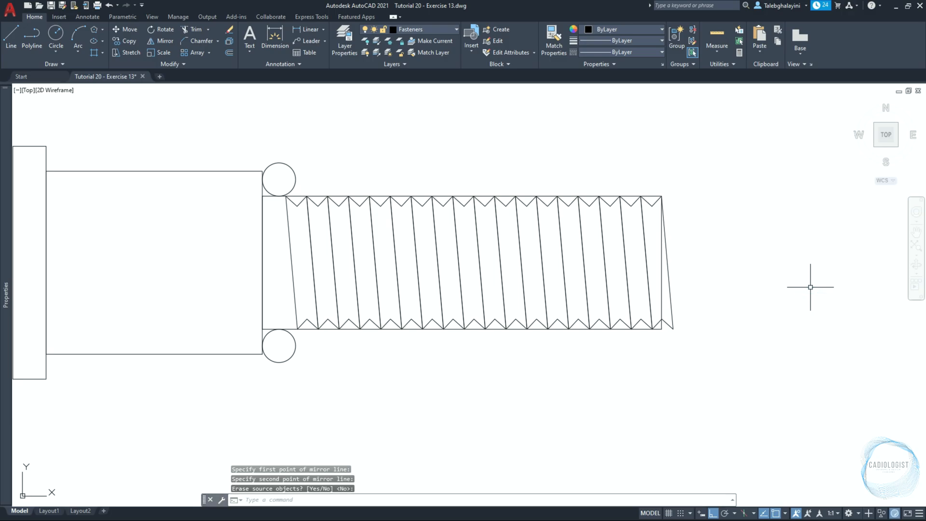
Trim both circles down to the concave fillet arcs between the shank's end and the shaft
{"action": "left_click", "coordinate": [195, 30]}
{"action": "key", "text": "Return"}
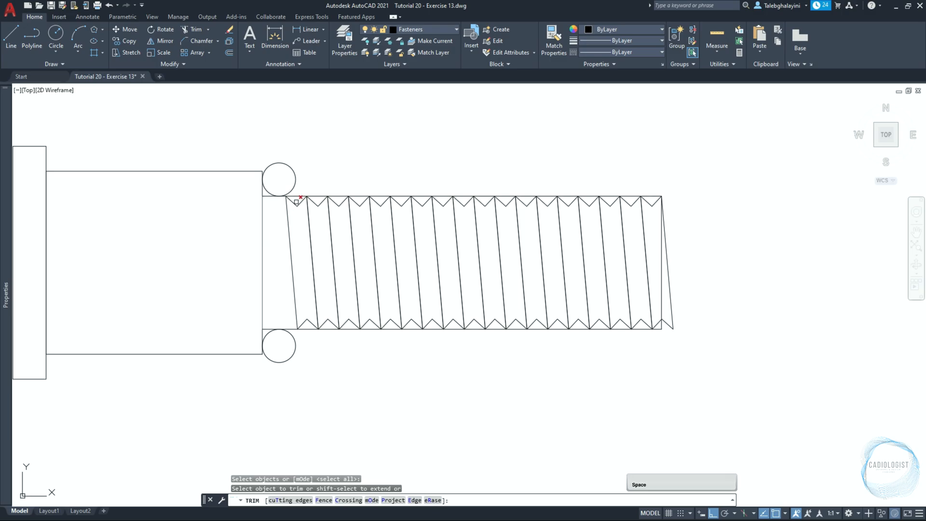
{"action": "left_click", "coordinate": [287, 212]}
{"action": "left_click", "coordinate": [296, 175]}
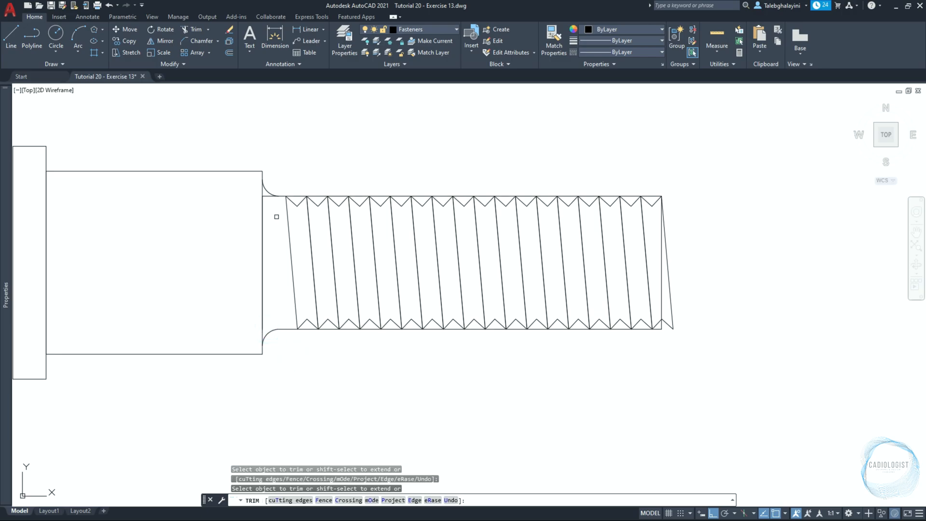
{"action": "left_click", "coordinate": [266, 198]}
{"action": "left_click", "coordinate": [263, 192]}
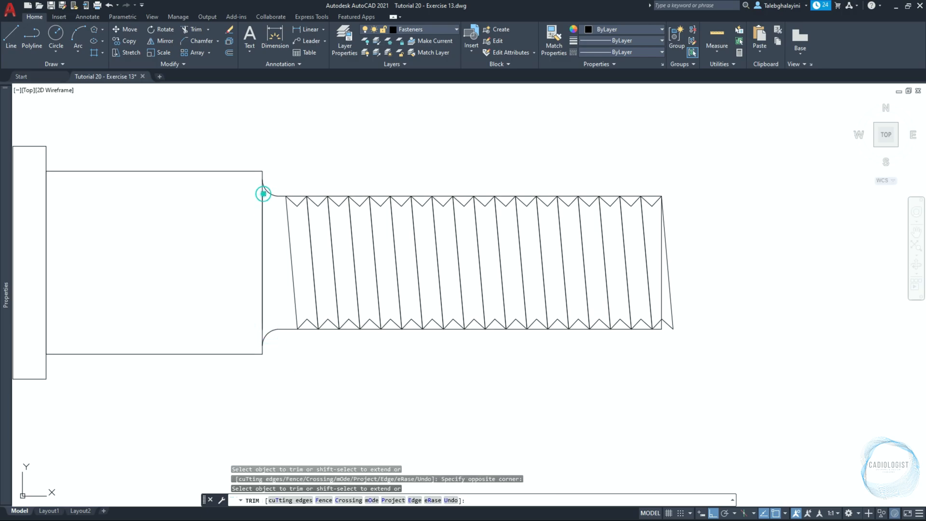
{"action": "key", "text": "space"}
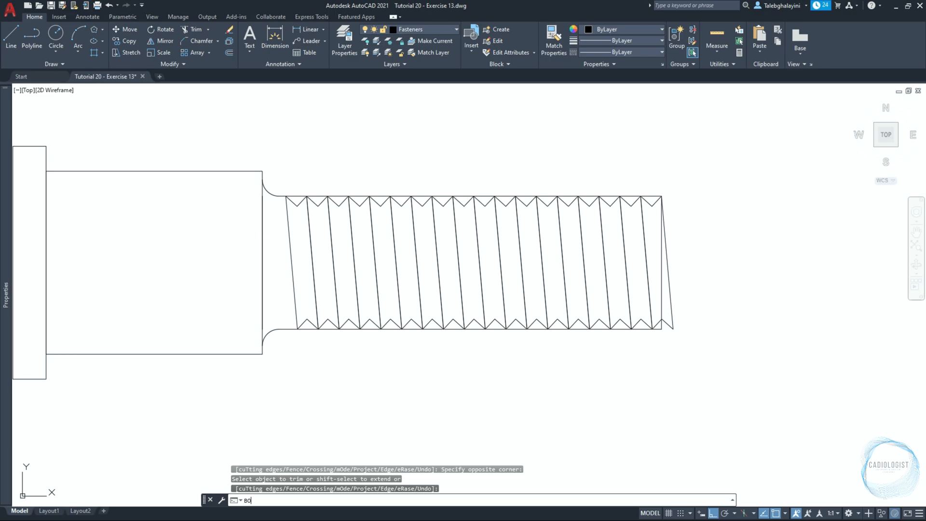
Create a boundary polyline around the neck area between the shank's end and the first thread
{"action": "key", "text": "Return"}
{"action": "left_click", "coordinate": [406, 214]}
{"action": "left_click", "coordinate": [286, 272]}
{"action": "key", "text": "Return"}
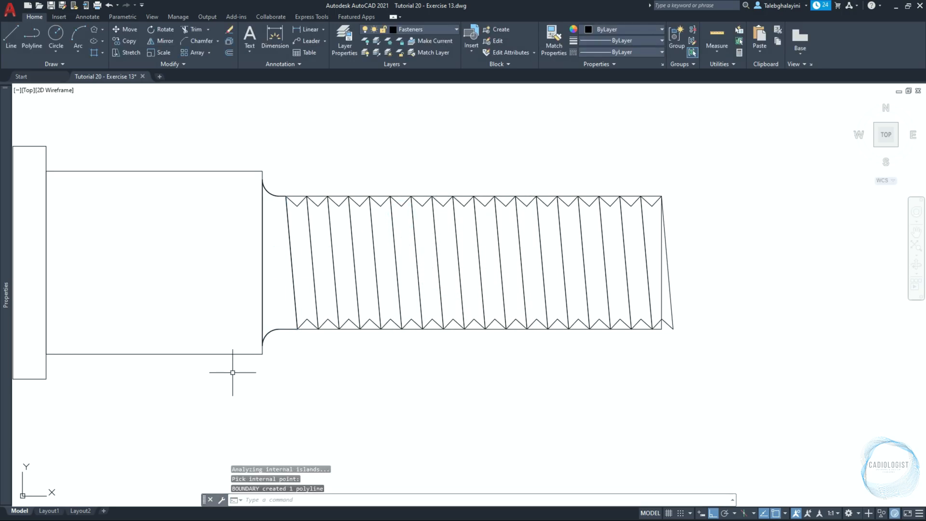
Erase the two original fillet arcs, the vertical line between them, and the shaft rectangle behind the threads
{"action": "left_click", "coordinate": [242, 376]}
{"action": "left_click", "coordinate": [266, 191]}
{"action": "left_click", "coordinate": [246, 136]}
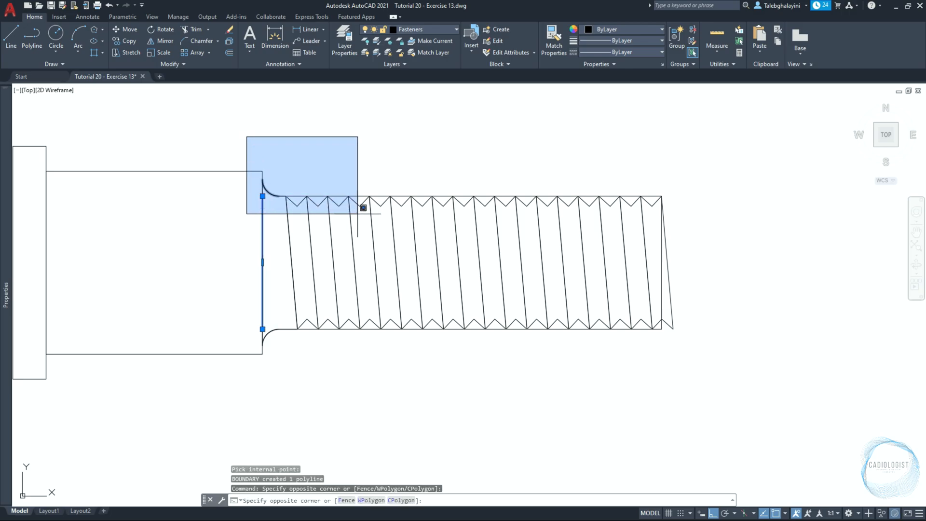
{"action": "left_click", "coordinate": [355, 210]}
{"action": "left_click", "coordinate": [237, 389]}
{"action": "left_click", "coordinate": [331, 294]}
{"action": "key", "text": "Delete"}
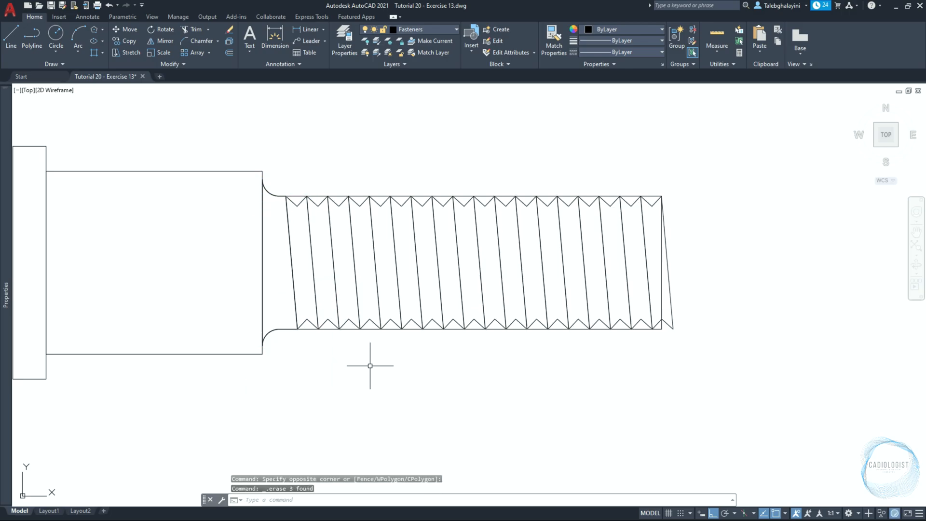
{"action": "left_click", "coordinate": [661, 240]}
{"action": "key", "text": "Delete"}
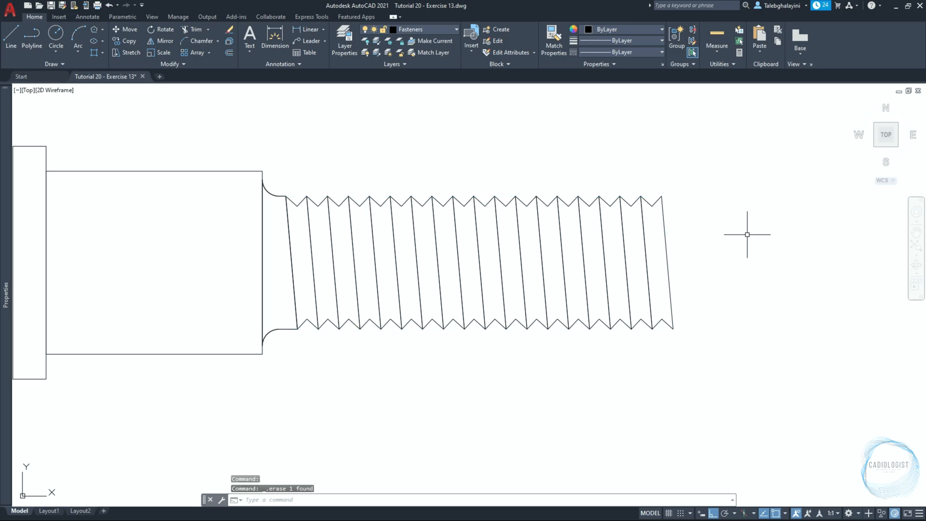
Trace an open polyline around the head and shank, from the shank's upper right corner to its lower right corner
{"action": "scroll", "coordinate": [747, 235], "scroll_direction": "down", "scroll_amount": 2}
{"action": "type", "text": "pl"}
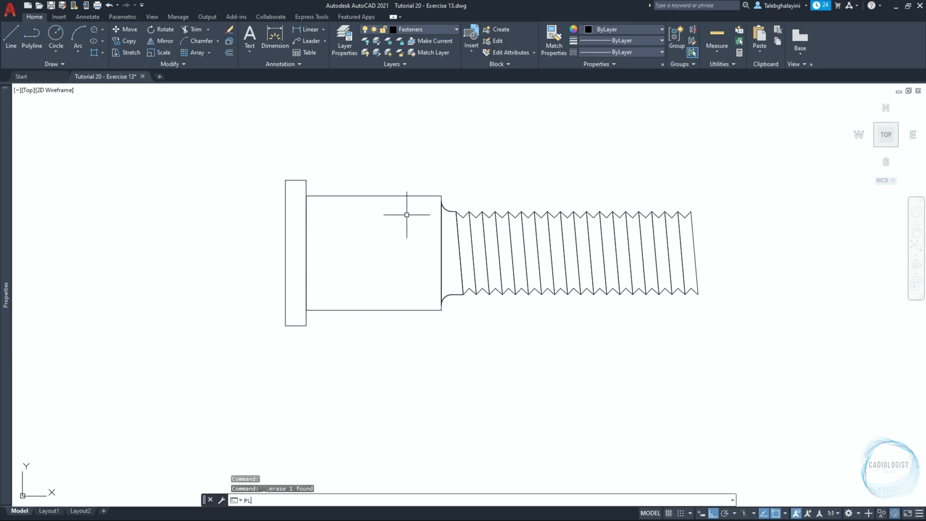
{"action": "key", "text": "Return"}
{"action": "scroll", "coordinate": [424, 212], "scroll_direction": "up", "scroll_amount": 2}
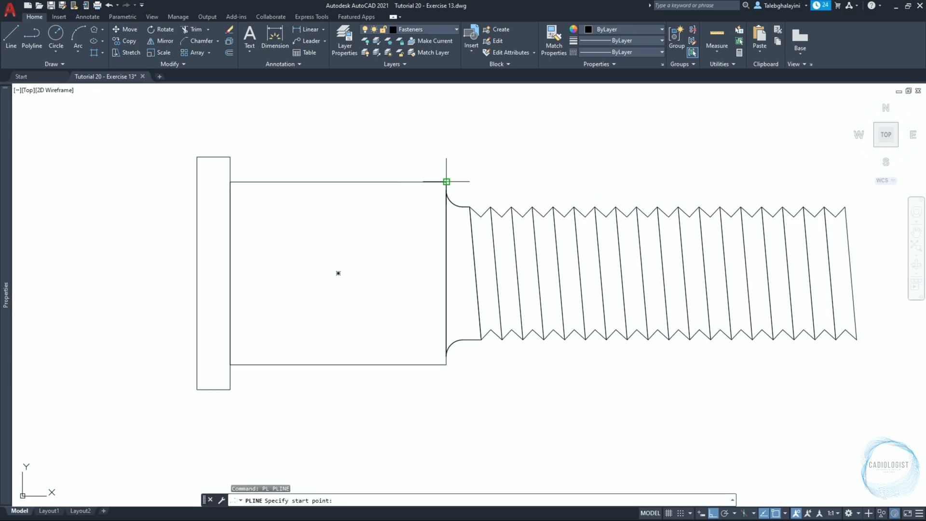
{"action": "left_click", "coordinate": [445, 181]}
{"action": "left_click", "coordinate": [231, 181]}
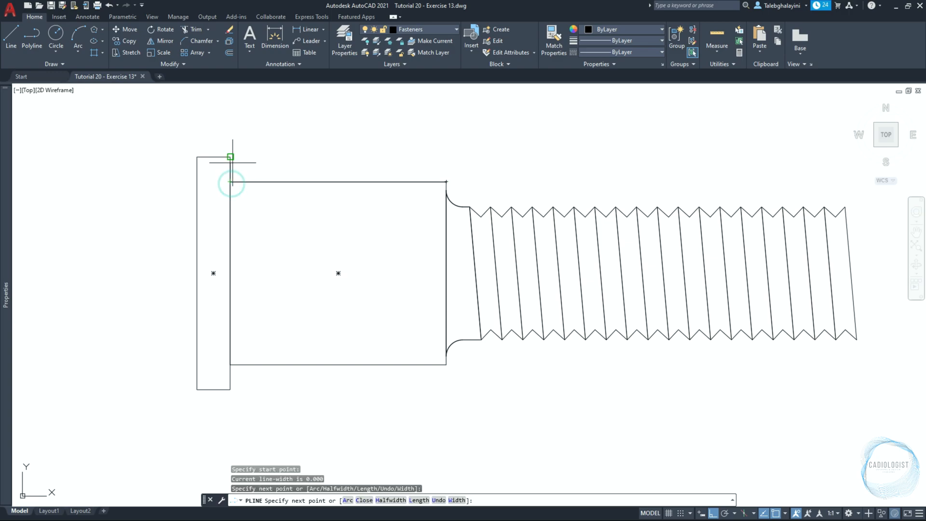
{"action": "left_click", "coordinate": [230, 157]}
{"action": "left_click", "coordinate": [197, 157]}
{"action": "left_click", "coordinate": [197, 389]}
{"action": "left_click", "coordinate": [228, 388]}
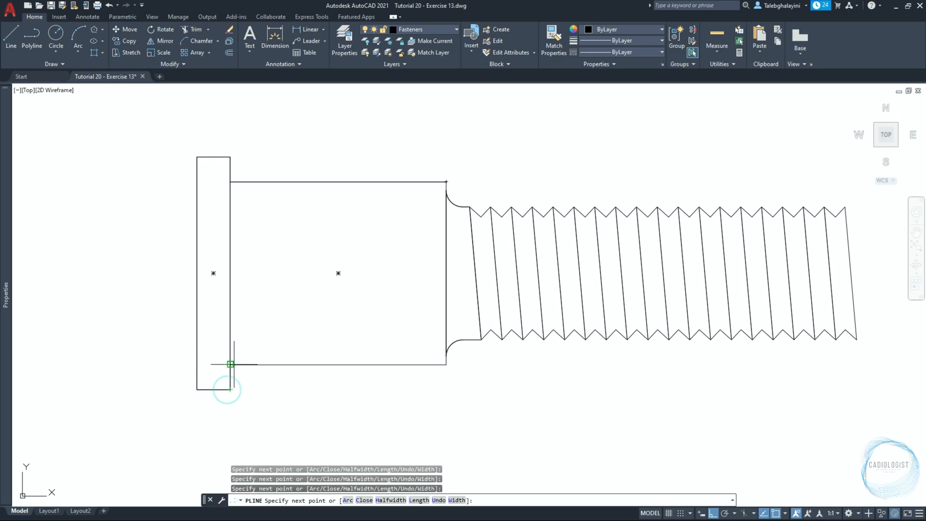
{"action": "left_click", "coordinate": [230, 364]}
{"action": "left_click", "coordinate": [431, 366]}
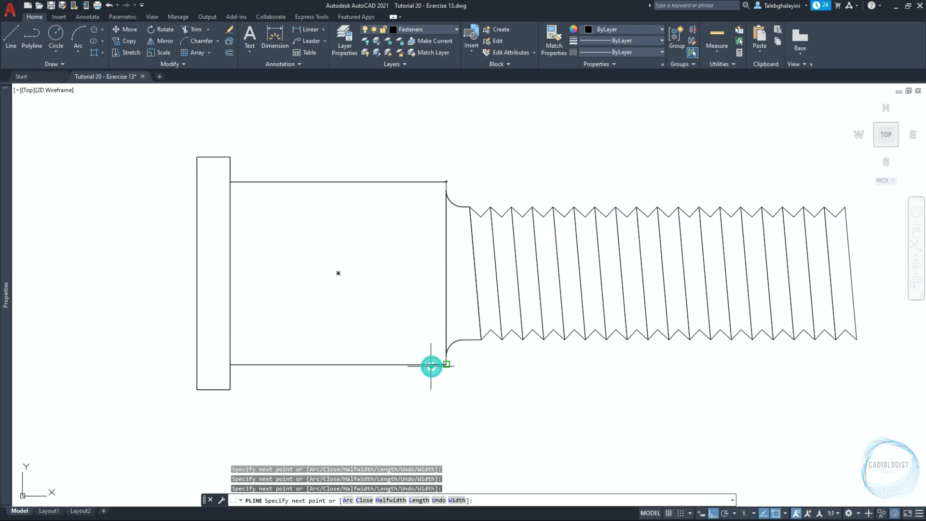
{"action": "key", "text": "Return"}
Offset the traced head-and-shank polyline outward by 0.5
{"action": "left_click", "coordinate": [409, 364]}
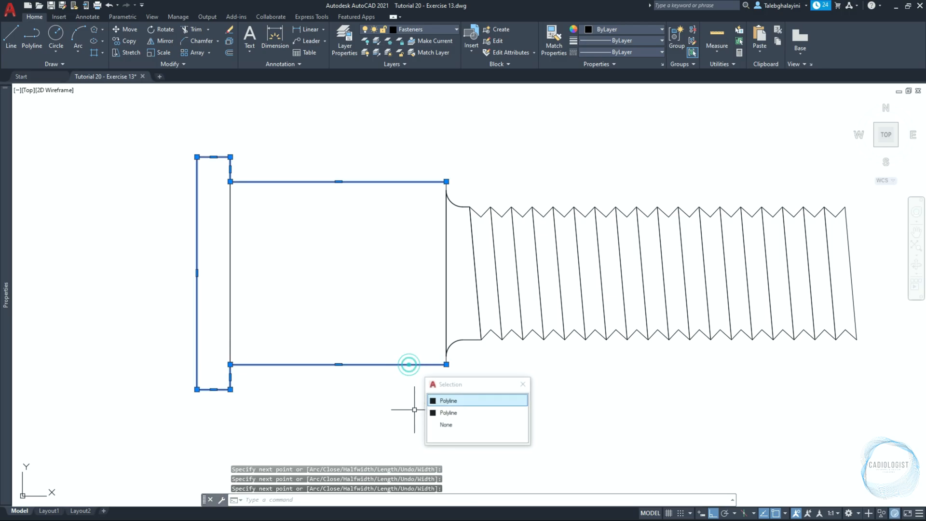
{"action": "left_click", "coordinate": [449, 401]}
{"action": "type", "text": "o"}
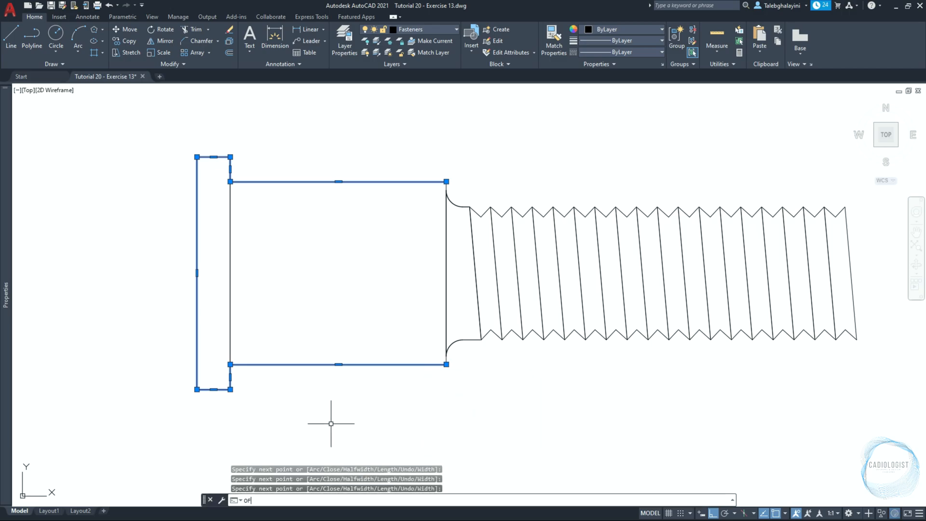
{"action": "key", "text": "Return"}
{"action": "type", "text": "0"}
{"action": "key", "text": "Return"}
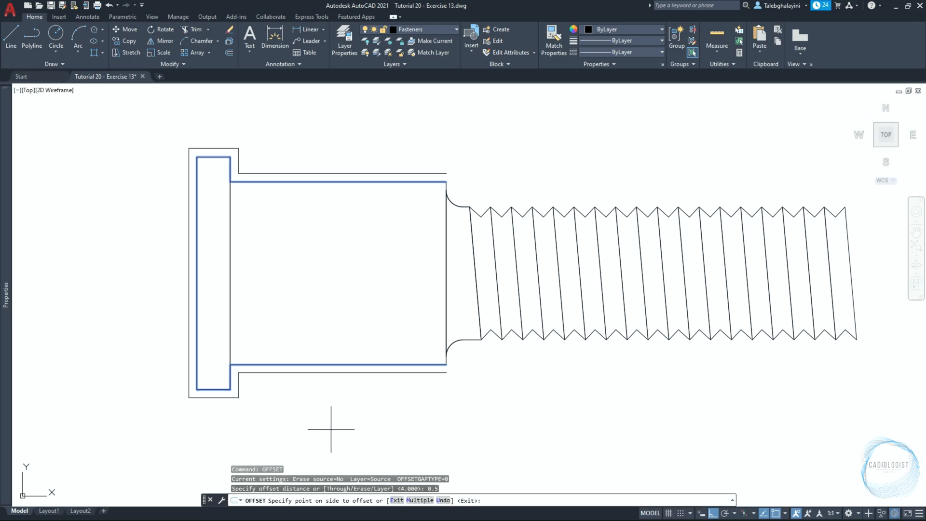
{"action": "left_click", "coordinate": [332, 429]}
{"action": "key", "text": "Escape"}
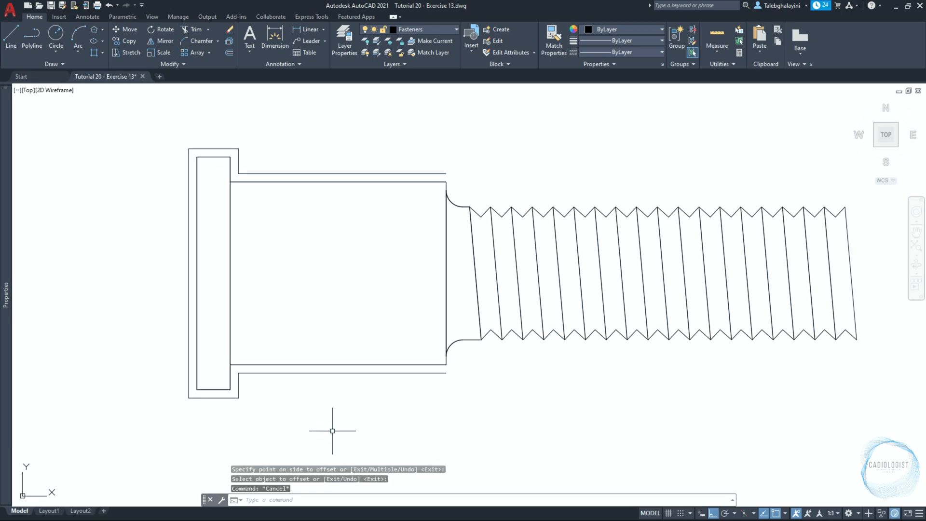
{"action": "left_click", "coordinate": [306, 365]}
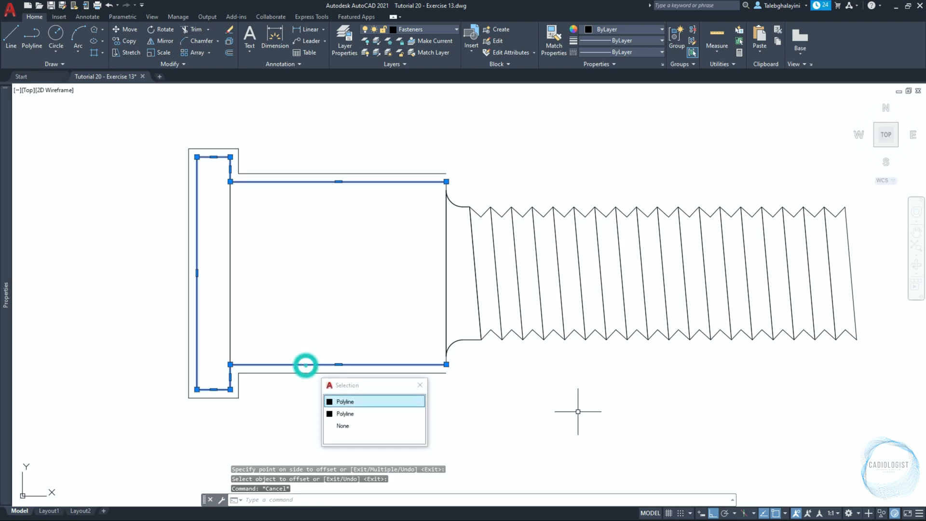
{"action": "left_click", "coordinate": [393, 403]}
{"action": "key", "text": "Escape"}
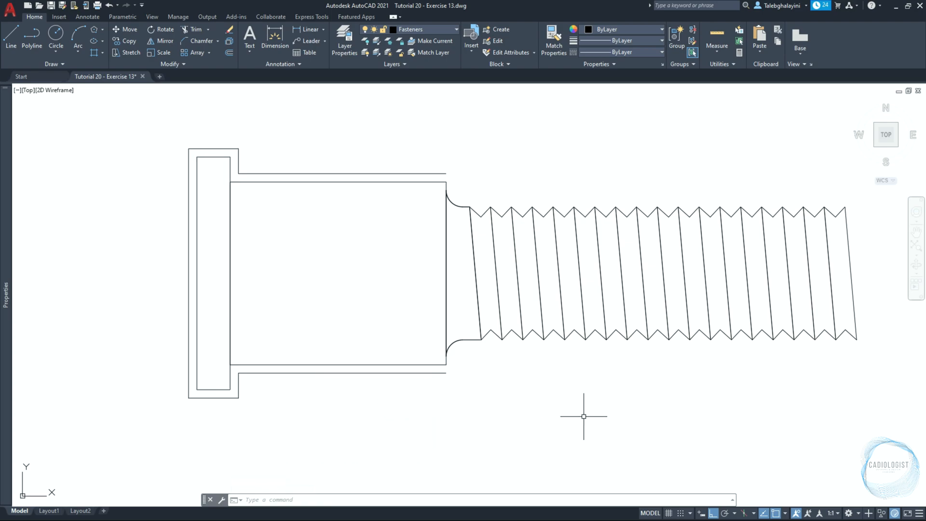
Draw a circle of radius 1 centred on the midpoint of the offset outline's upper head edge
{"action": "type", "text": "c"}
{"action": "key", "text": "Return"}
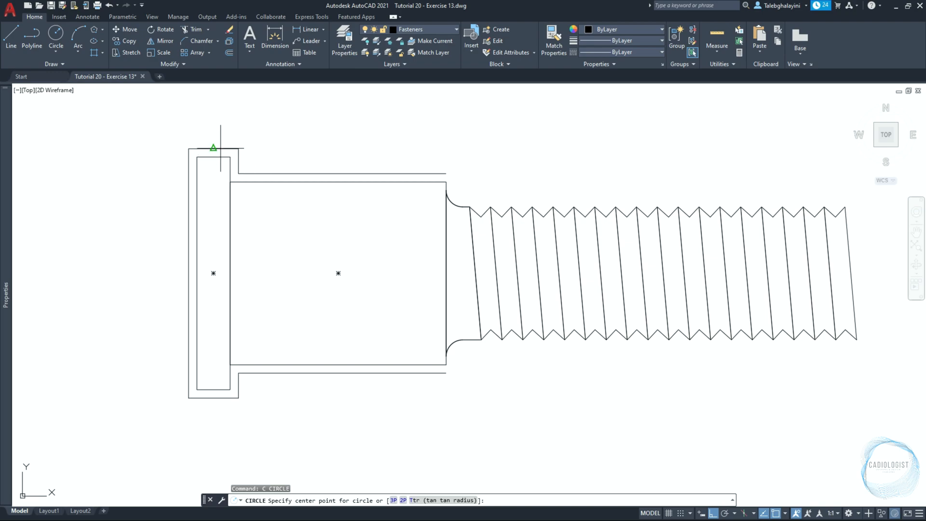
{"action": "left_click", "coordinate": [213, 148]}
{"action": "type", "text": "1"}
{"action": "key", "text": "Return"}
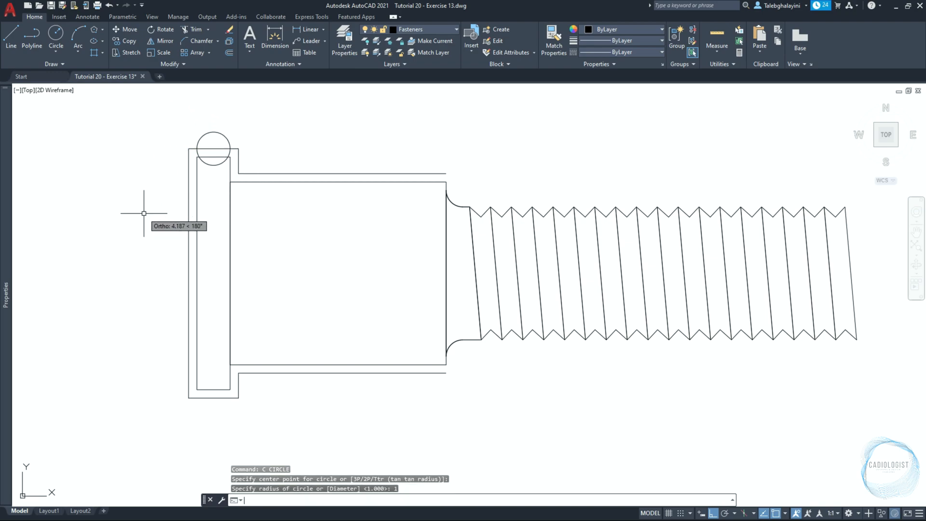
Move the small circle 0.5 to the left so it meets the offset outline's left edge
{"action": "left_click", "coordinate": [204, 135]}
{"action": "type", "text": "m"}
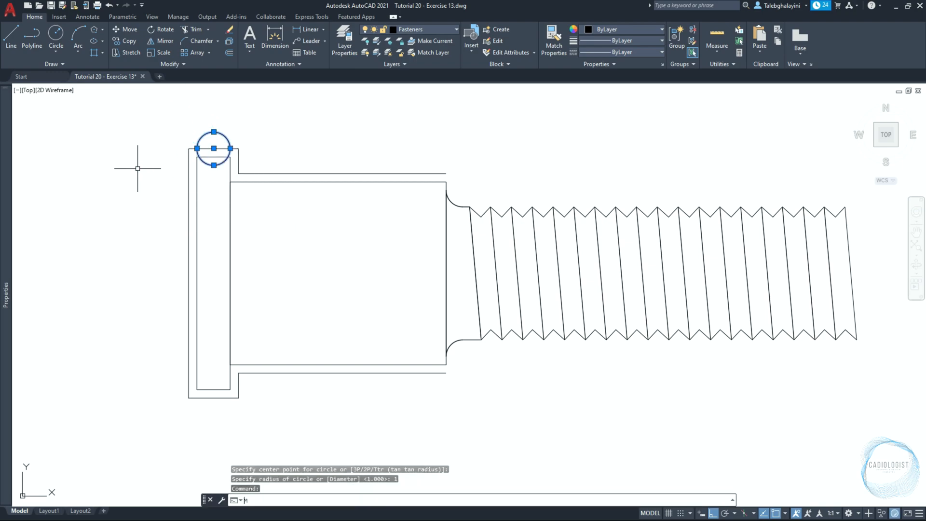
{"action": "key", "text": "Return"}
{"action": "left_click", "coordinate": [146, 164]}
{"action": "key", "text": "Return"}
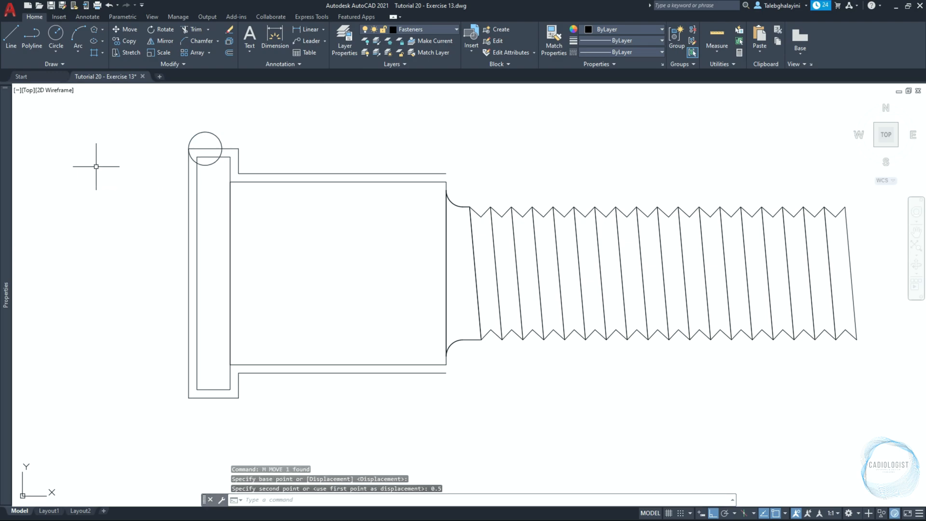
Draw a circle of radius 5 tangent to the small circle and the offset outline's upper shank line
{"action": "type", "text": "c"}
{"action": "key", "text": "Return"}
{"action": "key", "text": "Return"}
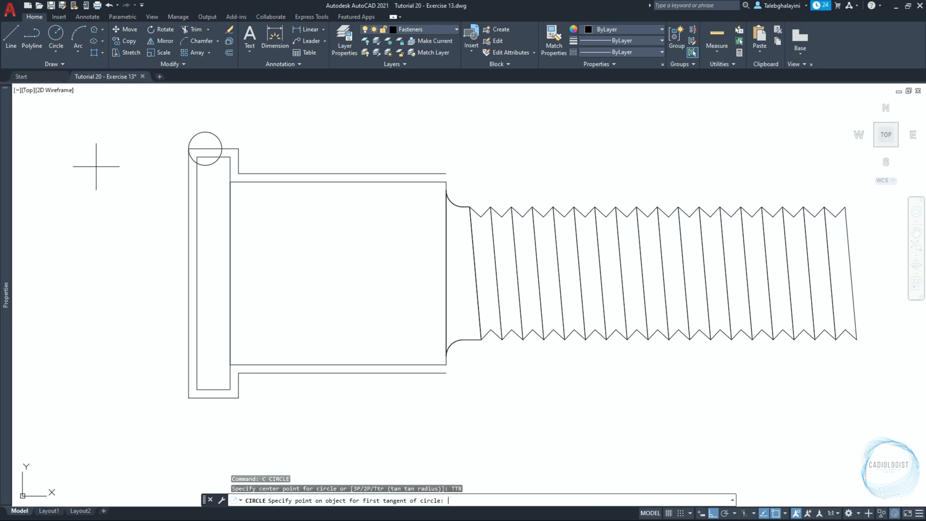
{"action": "scroll", "coordinate": [170, 116], "scroll_direction": "up", "scroll_amount": 5}
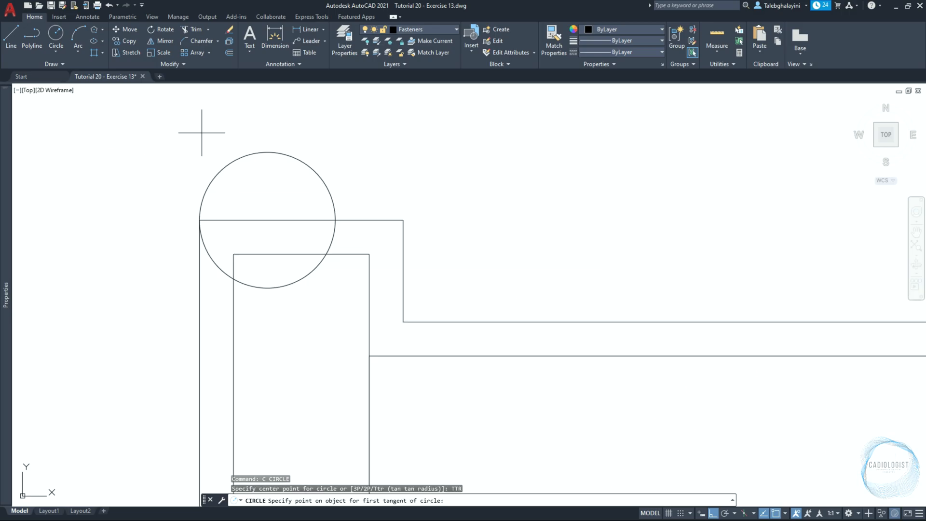
{"action": "left_click", "coordinate": [319, 173]}
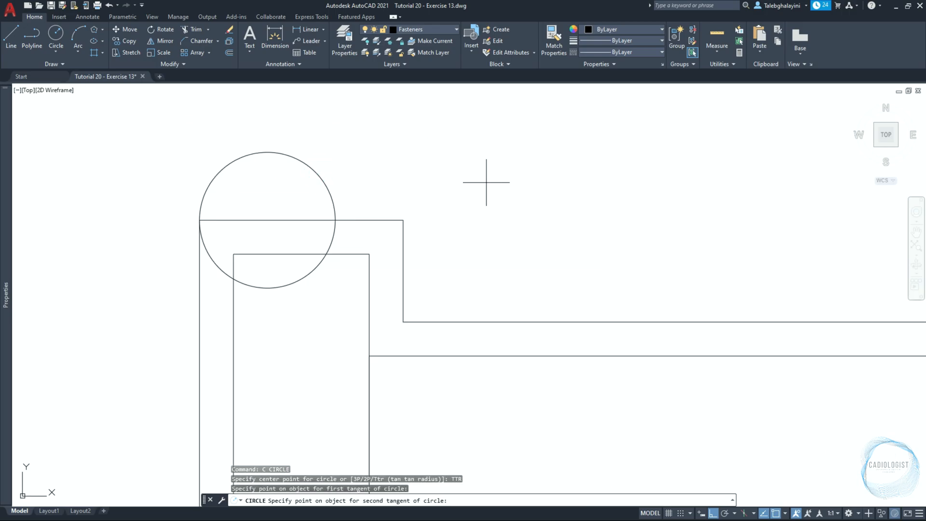
{"action": "left_click", "coordinate": [646, 321]}
{"action": "scroll", "coordinate": [535, 271], "scroll_direction": "down", "scroll_amount": 2}
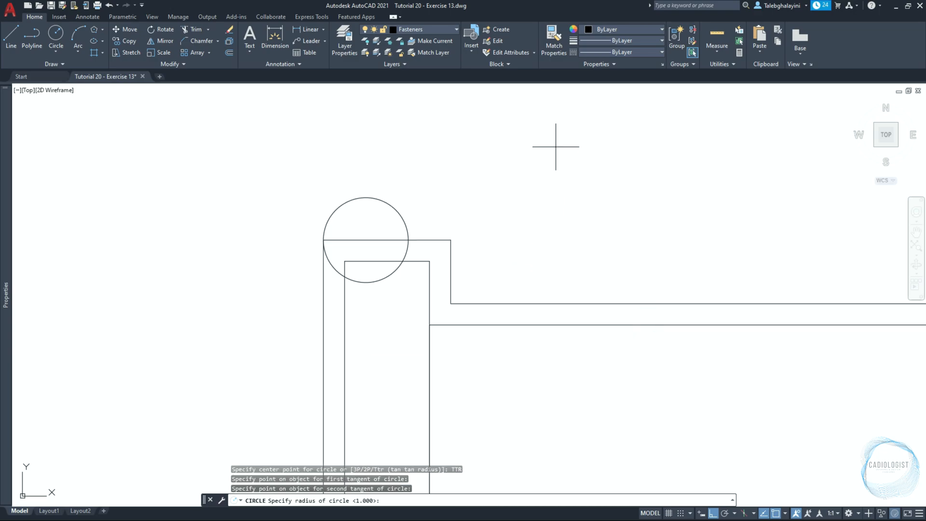
{"action": "type", "text": "5"}
{"action": "key", "text": "Return"}
{"action": "key", "text": "Return"}
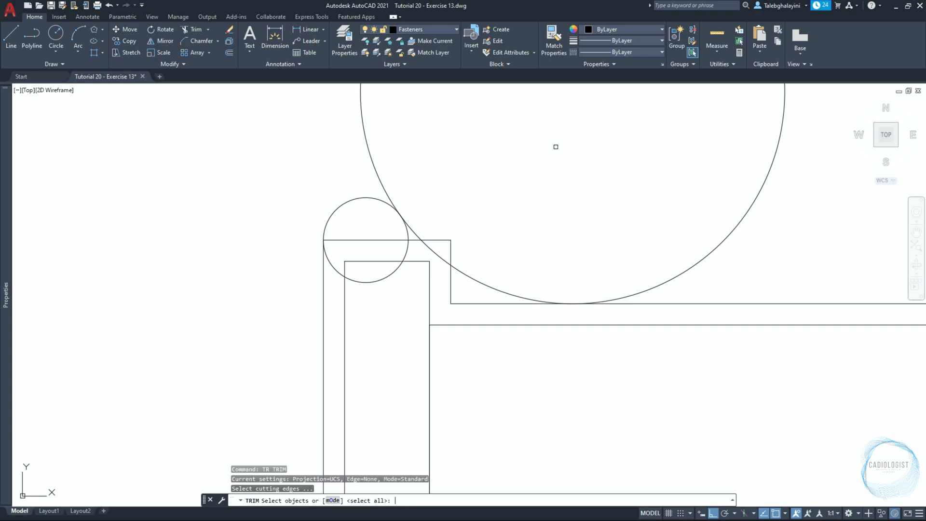
Trim both circles and the offset outline's upper head corner to leave one smooth rounded profile flowing into the shank line
{"action": "left_click", "coordinate": [450, 240]}
{"action": "left_click", "coordinate": [449, 241]}
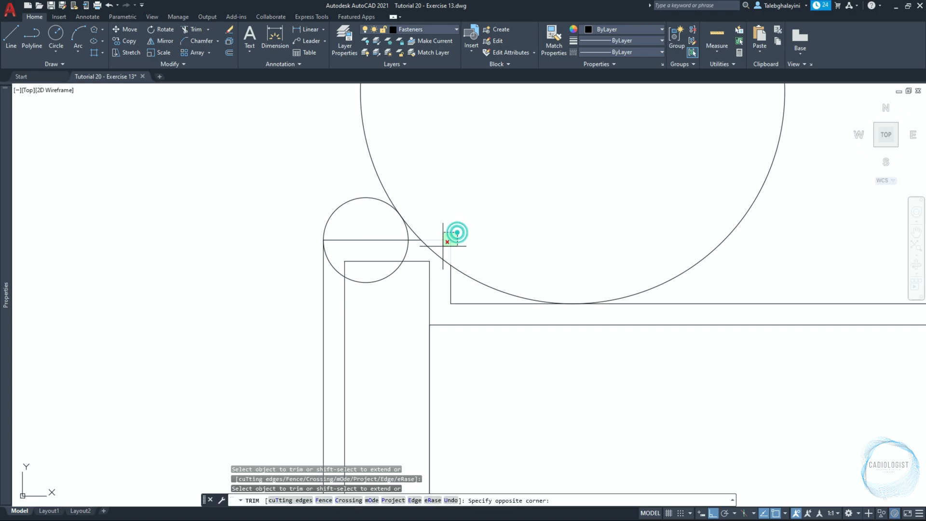
{"action": "left_click", "coordinate": [443, 246]}
{"action": "key", "text": "ctrl+z"}
{"action": "left_click", "coordinate": [451, 289]}
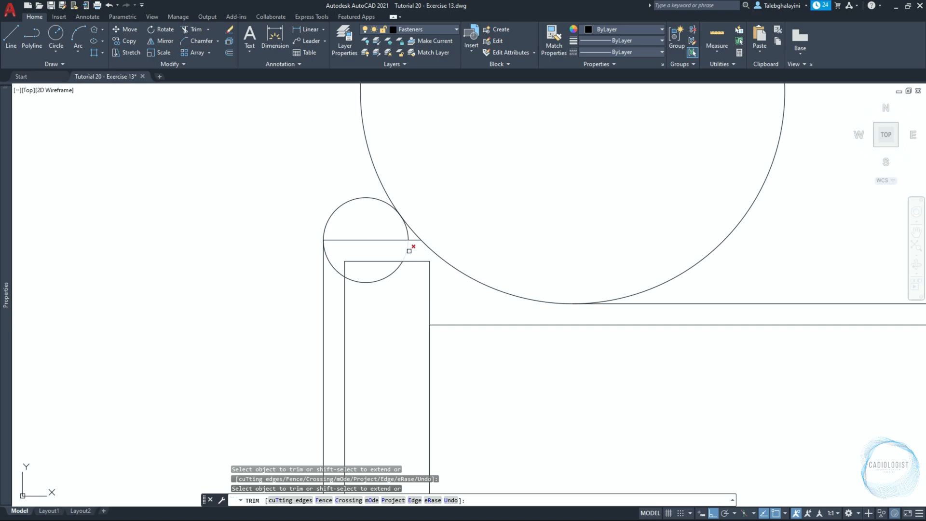
{"action": "left_click", "coordinate": [416, 240]}
{"action": "left_click", "coordinate": [382, 278]}
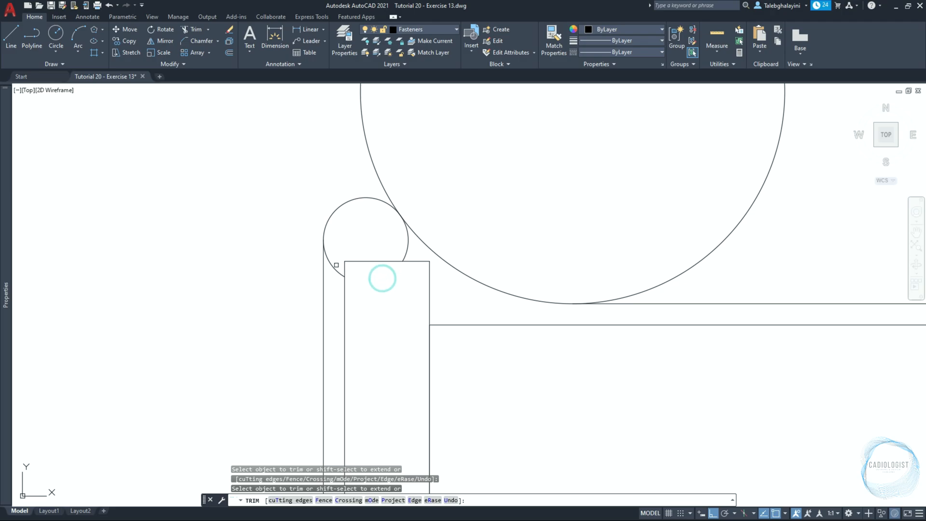
{"action": "scroll", "coordinate": [409, 242], "scroll_direction": "down", "scroll_amount": 4}
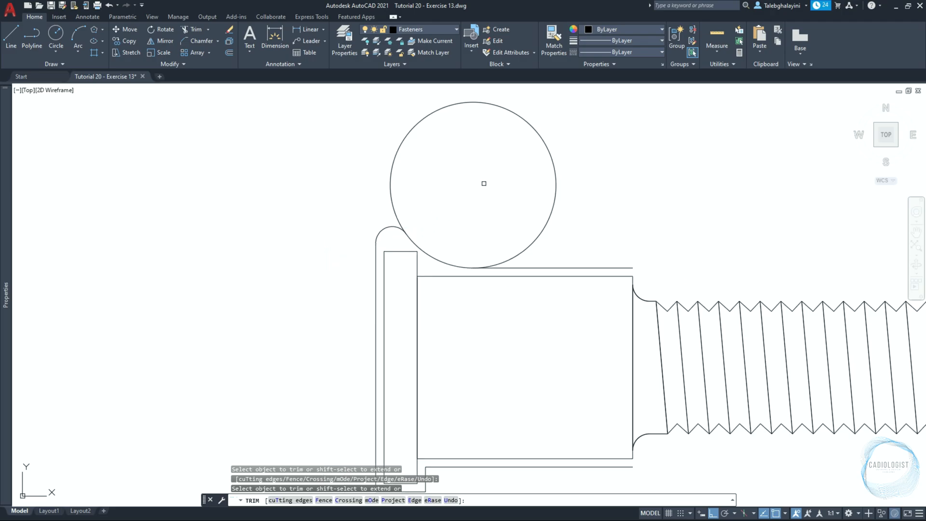
{"action": "left_click", "coordinate": [536, 129]}
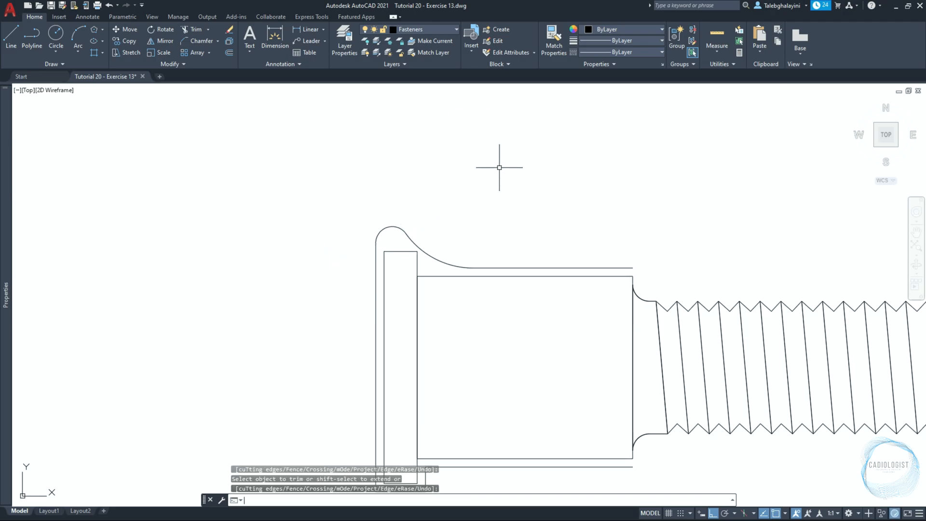
{"action": "key", "text": "Return"}
Erase the remaining offset polyline along the left edge and underside of the head and shank
{"action": "scroll", "coordinate": [424, 186], "scroll_direction": "down", "scroll_amount": 2}
{"action": "left_click", "coordinate": [393, 289]}
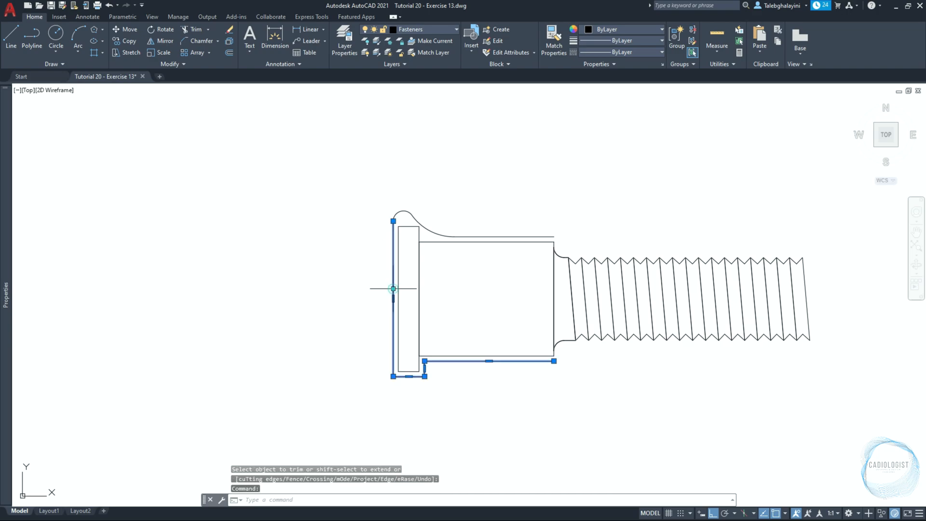
{"action": "key", "text": "Delete"}
Mirror the upper curved profile about the bolt's horizontal centreline, keeping the original
{"action": "left_click", "coordinate": [370, 197]}
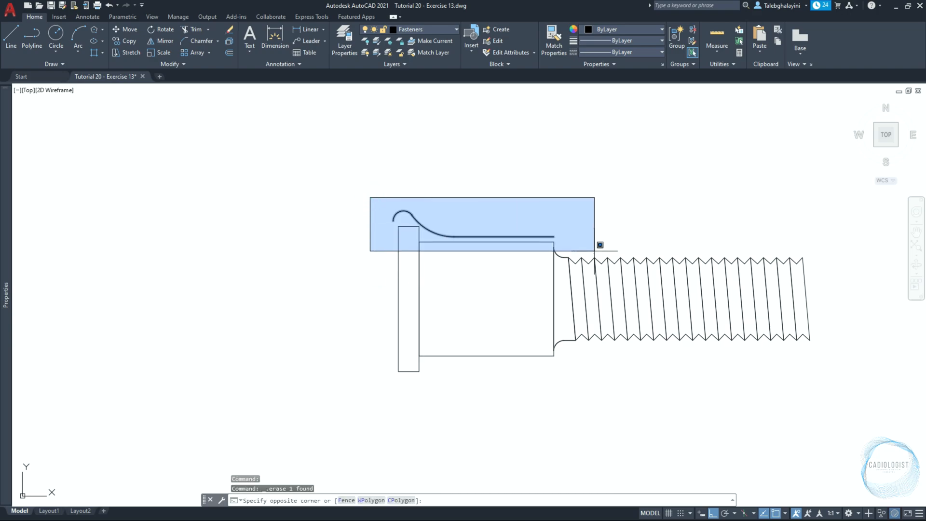
{"action": "left_click", "coordinate": [600, 245]}
{"action": "type", "text": "mi"}
{"action": "key", "text": "Return"}
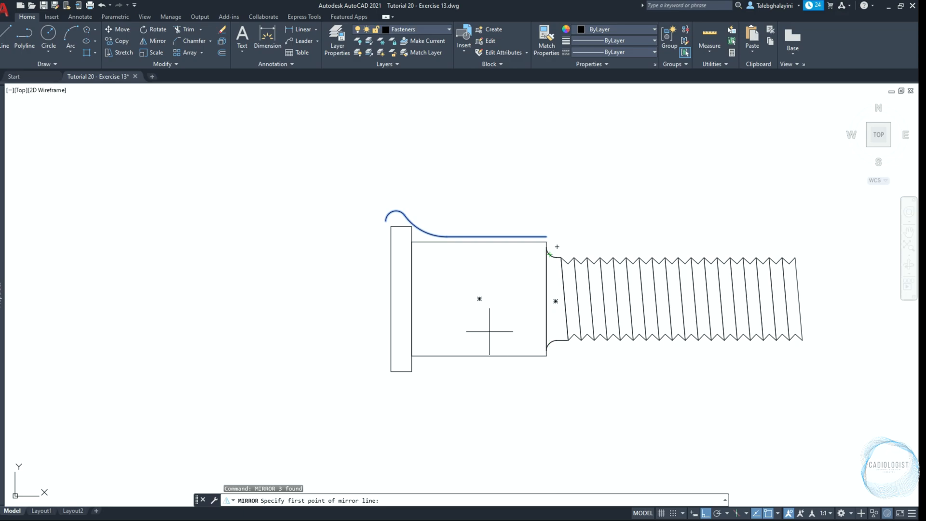
{"action": "left_click", "coordinate": [479, 299]}
{"action": "left_click", "coordinate": [295, 296]}
{"action": "key", "text": "Return"}
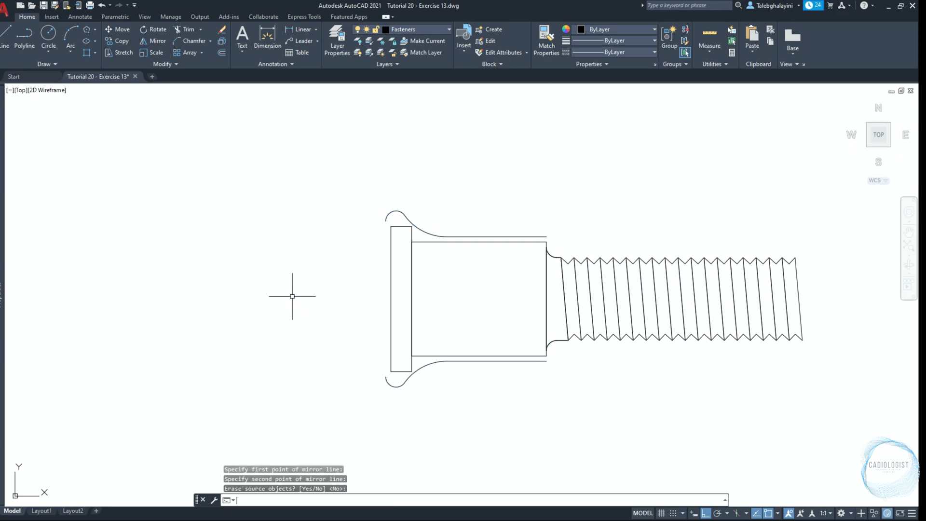
Draw a vertical polyline connecting the left ends of the lower and upper curved profiles
{"action": "key", "text": "Return"}
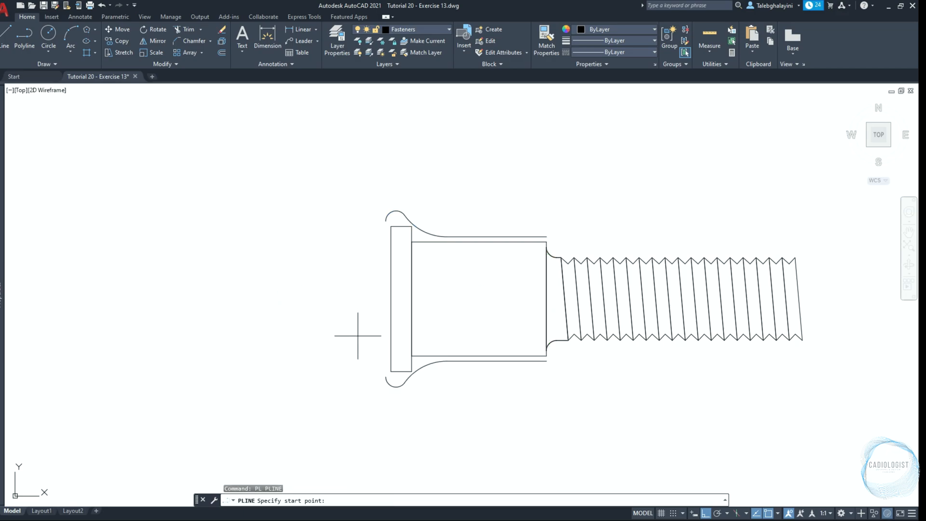
{"action": "left_click", "coordinate": [386, 376]}
{"action": "left_click", "coordinate": [386, 221]}
{"action": "key", "text": "Return"}
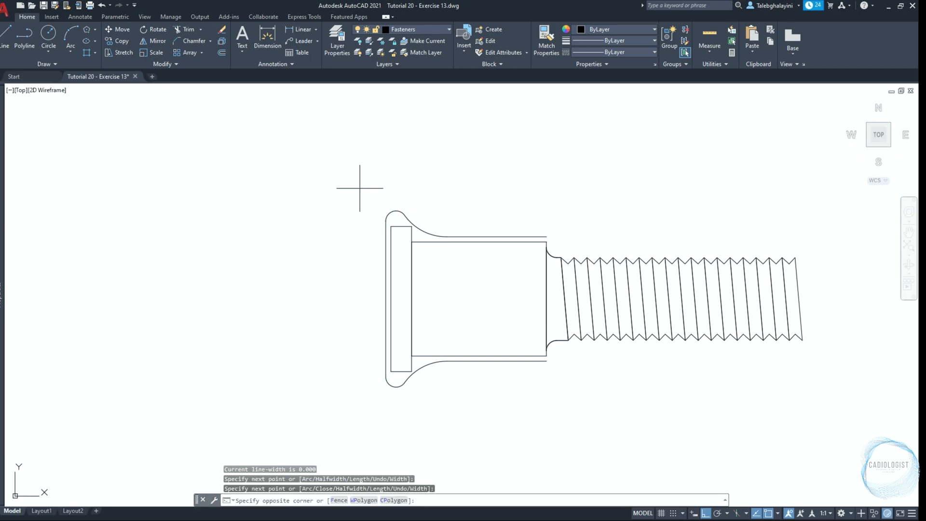
Join the upper profile, lower profile and left vertical line into a single polyline
{"action": "left_click", "coordinate": [359, 188]}
{"action": "left_click", "coordinate": [563, 250]}
{"action": "type", "text": "J"}
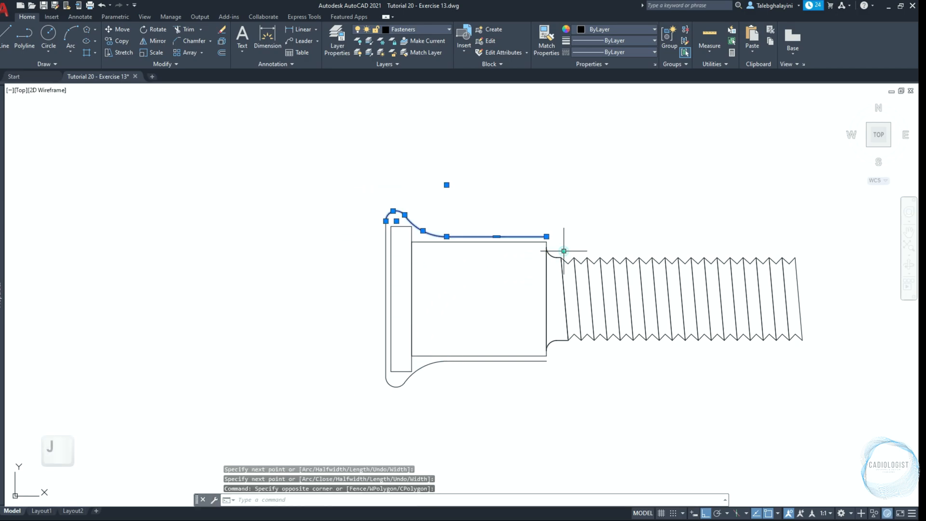
{"action": "left_click", "coordinate": [360, 335]}
{"action": "left_click", "coordinate": [527, 413]}
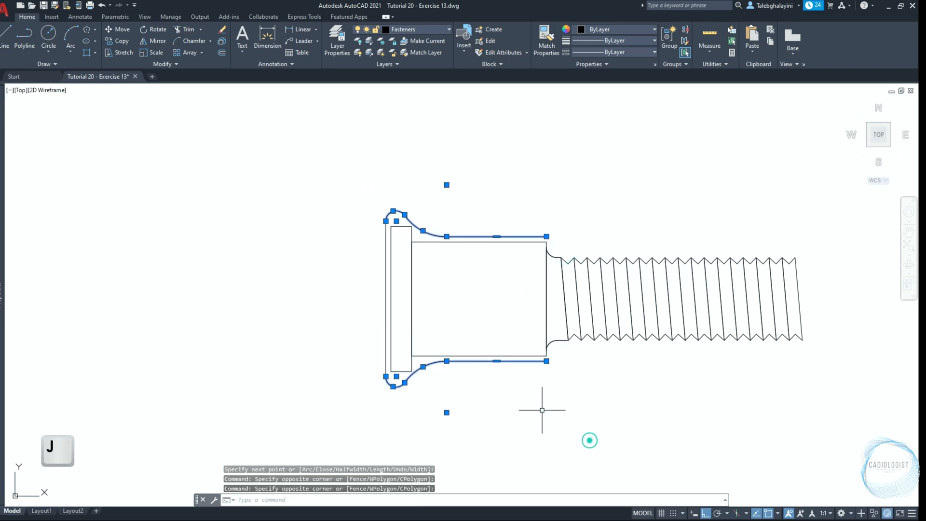
{"action": "right_click", "coordinate": [385, 297]}
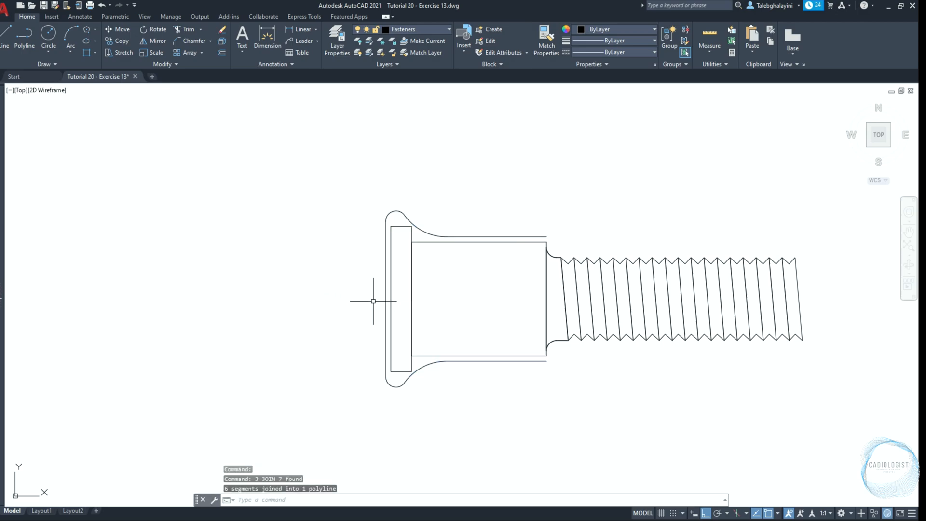
Offset the joined curved outline outward by 1
{"action": "left_click", "coordinate": [388, 279]}
{"action": "type", "text": "OF"}
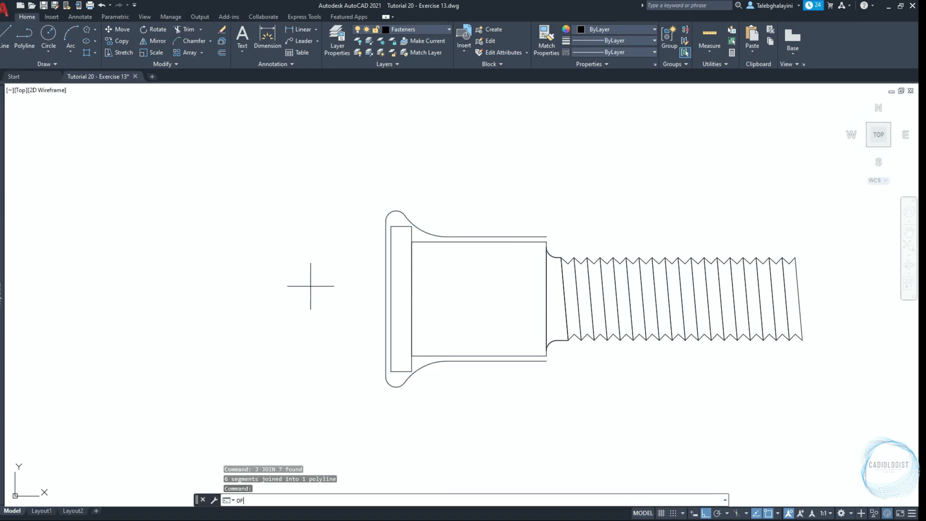
{"action": "key", "text": "Return"}
{"action": "type", "text": "1"}
{"action": "key", "text": "Return"}
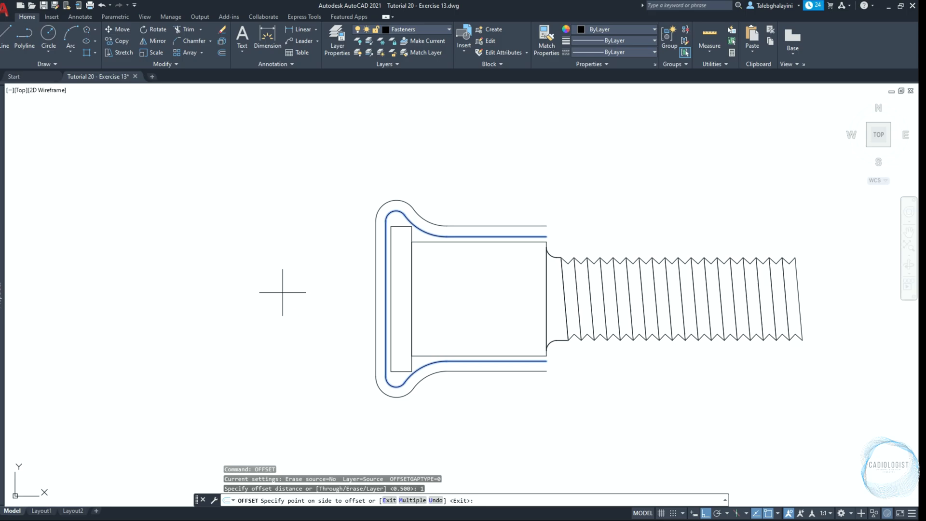
{"action": "left_click", "coordinate": [283, 292]}
Close the lower and upper right ends between the two curved outlines with short vertical polylines
{"action": "type", "text": "PL"}
{"action": "key", "text": "Return"}
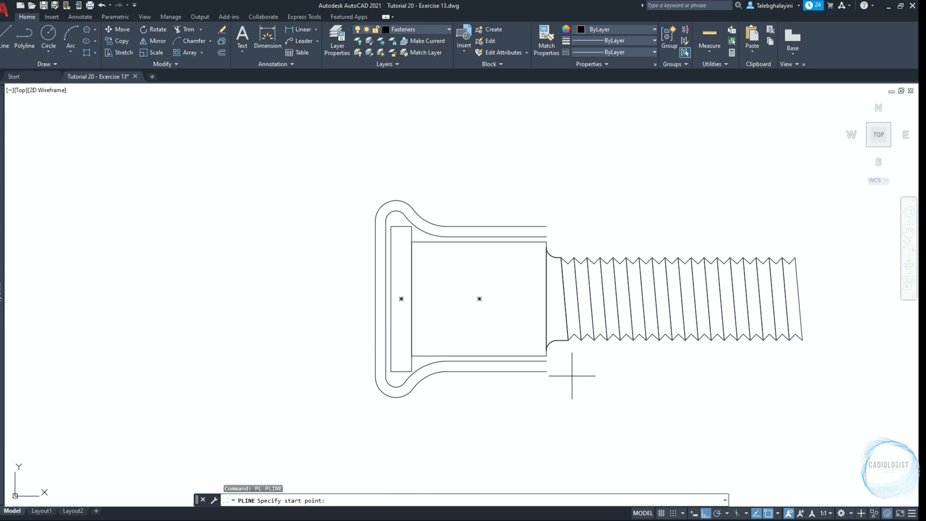
{"action": "scroll", "coordinate": [554, 373], "scroll_direction": "up", "scroll_amount": 6}
{"action": "left_click", "coordinate": [433, 362]}
{"action": "left_click", "coordinate": [439, 316]}
{"action": "key", "text": "Return"}
{"action": "key", "text": "Return"}
{"action": "scroll", "coordinate": [450, 374], "scroll_direction": "down", "scroll_amount": 6}
{"action": "scroll", "coordinate": [453, 284], "scroll_direction": "up", "scroll_amount": 6}
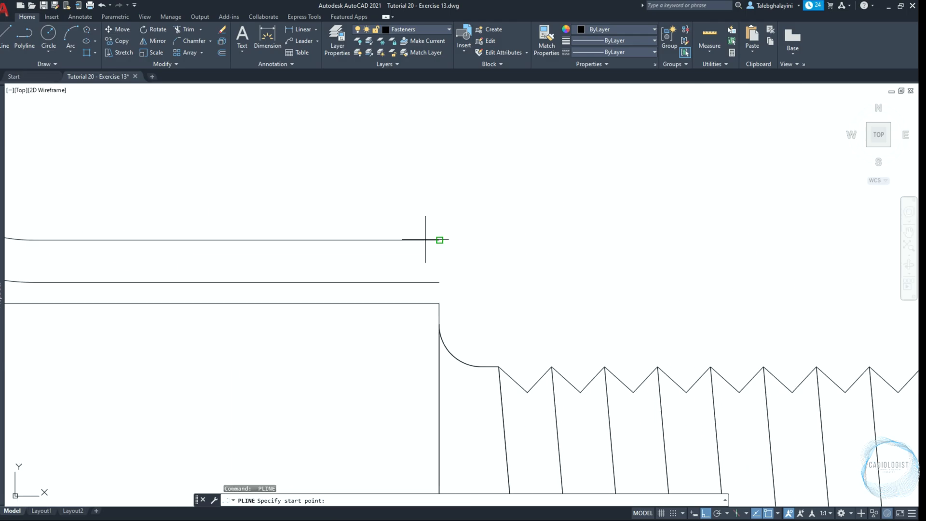
{"action": "left_click", "coordinate": [439, 240]}
{"action": "left_click", "coordinate": [439, 282]}
{"action": "key", "text": "Return"}
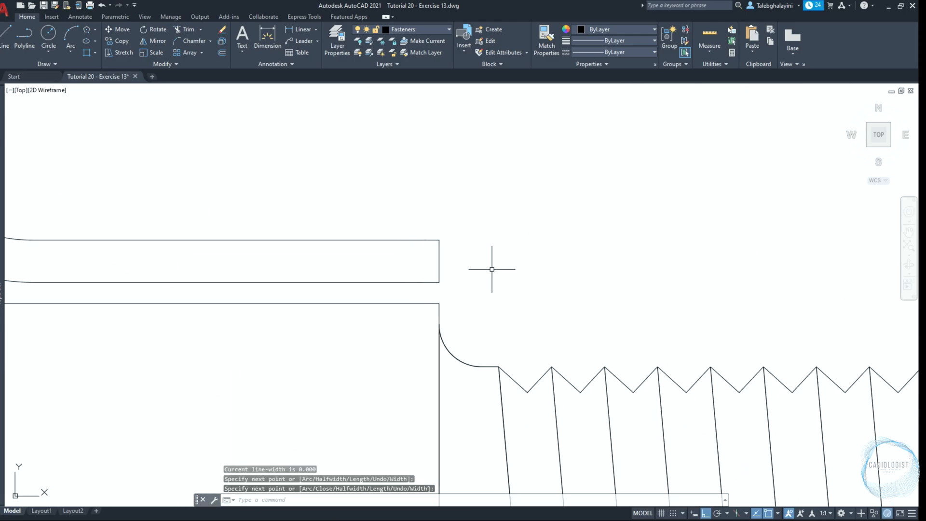
Join the inner and outer curved outlines and their two end lines into one closed polyline
{"action": "scroll", "coordinate": [437, 249], "scroll_direction": "up", "scroll_amount": 3}
{"action": "scroll", "coordinate": [436, 249], "scroll_direction": "down", "scroll_amount": 6}
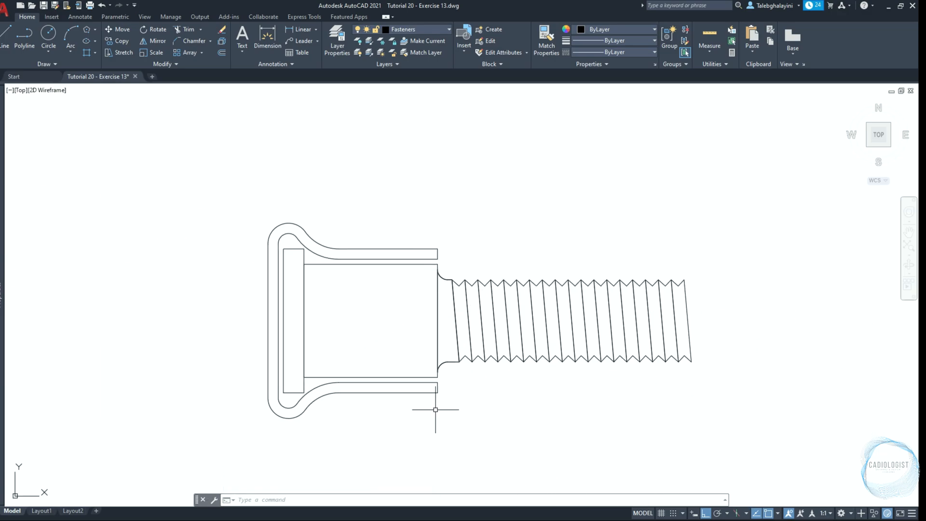
{"action": "left_click", "coordinate": [451, 381]}
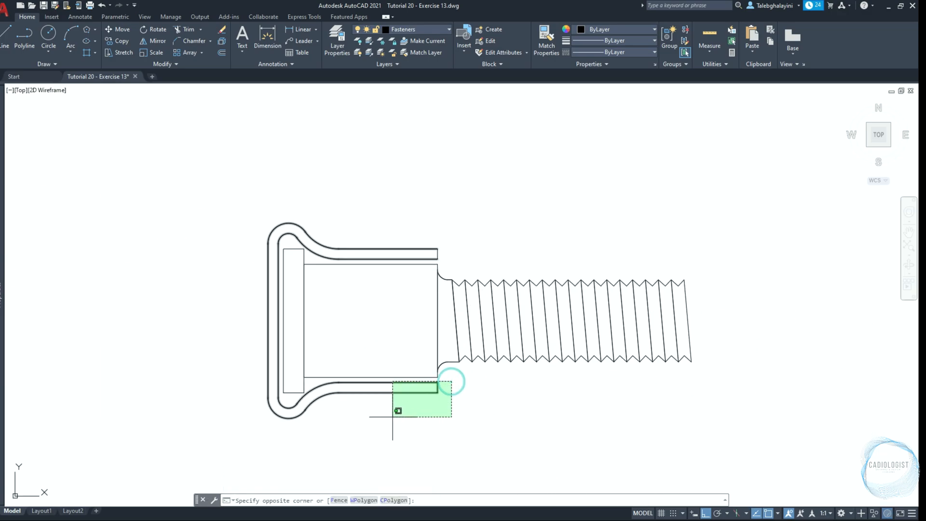
{"action": "left_click", "coordinate": [392, 414]}
{"action": "left_click", "coordinate": [455, 233]}
{"action": "left_click", "coordinate": [428, 262]}
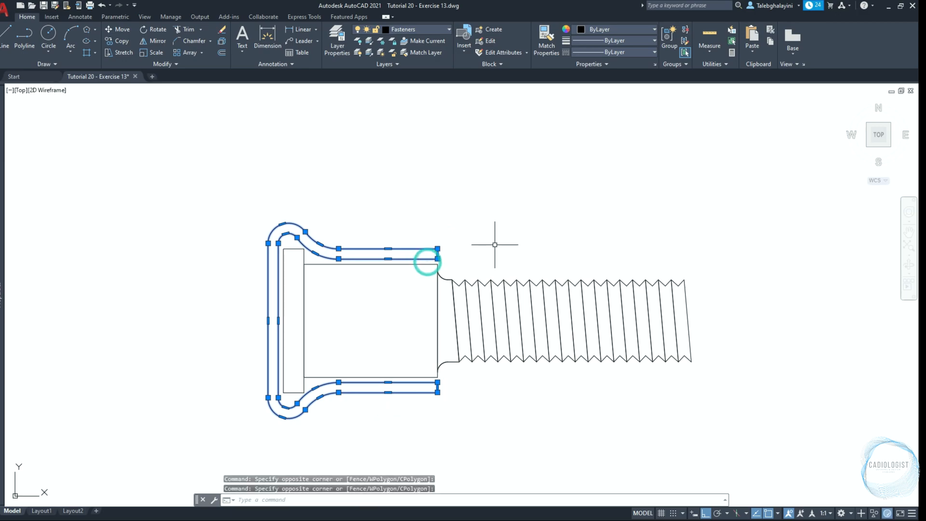
{"action": "type", "text": "j"}
{"action": "key", "text": "Return"}
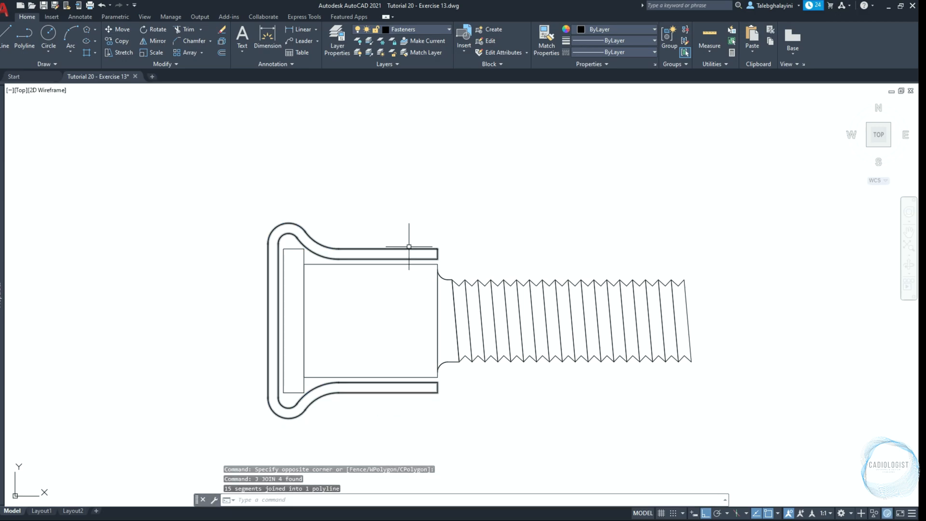
Start a new polyline
{"action": "type", "text": "pl"}
{"action": "key", "text": "Return"}
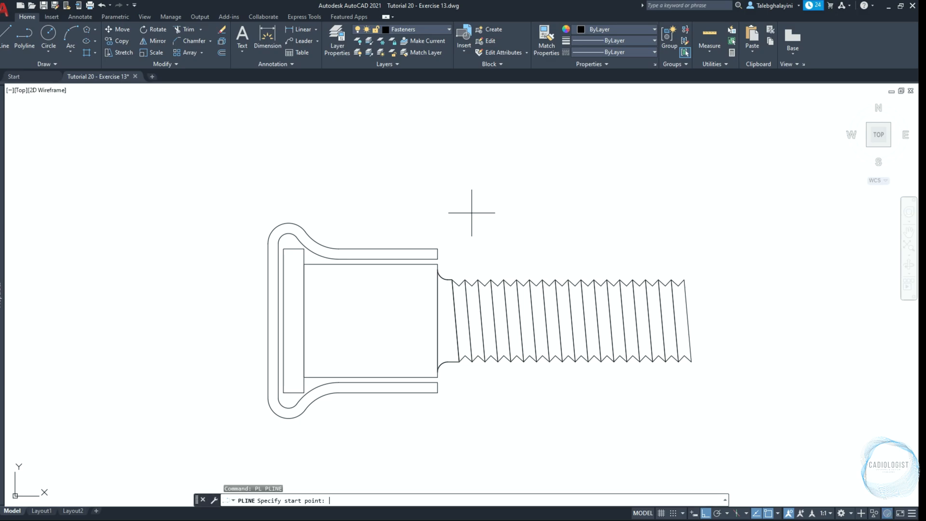
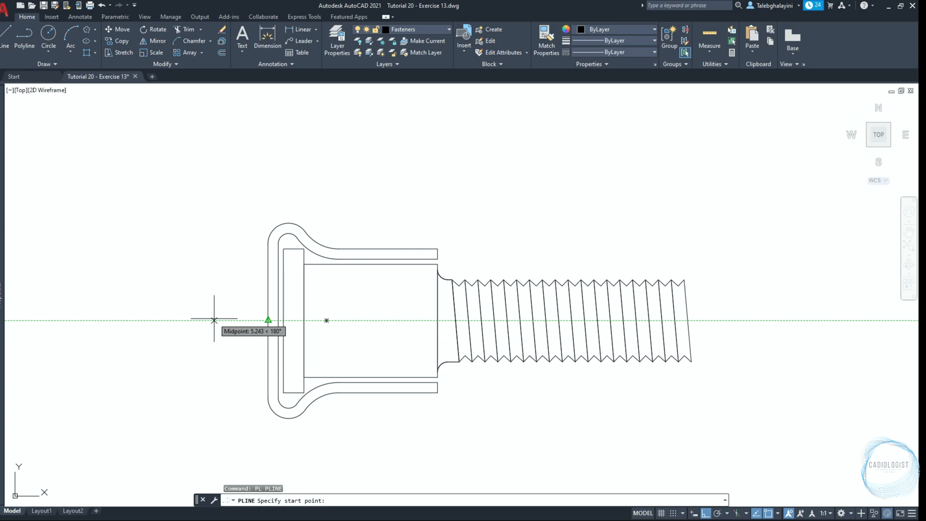
Draw a horizontal polyline 55 long through the bolt's axis, starting 10 left of the midpoint of the casing's outer left edge
{"action": "key", "text": "Return"}
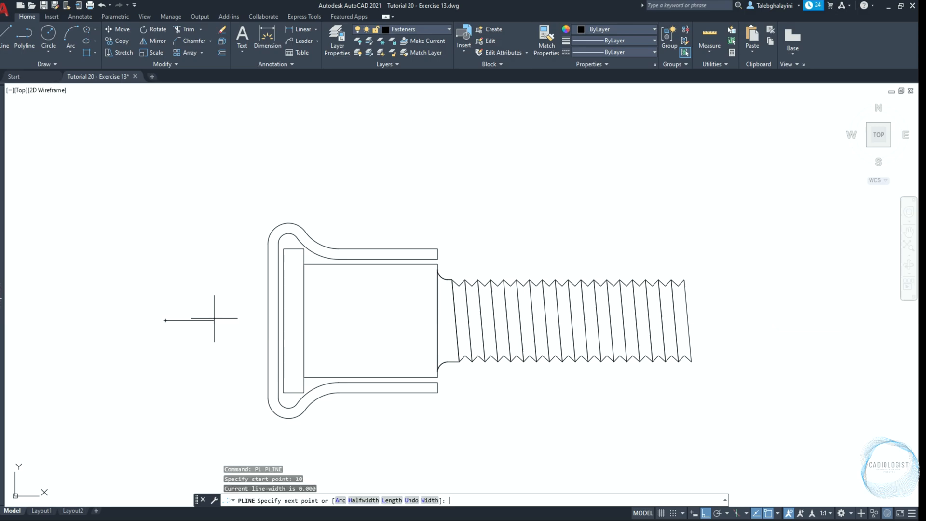
{"action": "type", "text": "5"}
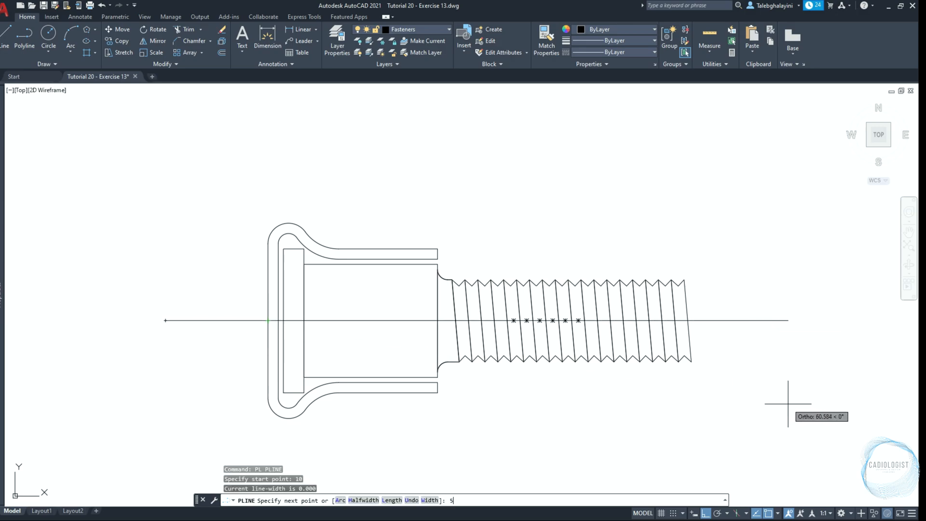
{"action": "type", "text": "5"}
{"action": "key", "text": "Return"}
{"action": "key", "text": "Return"}
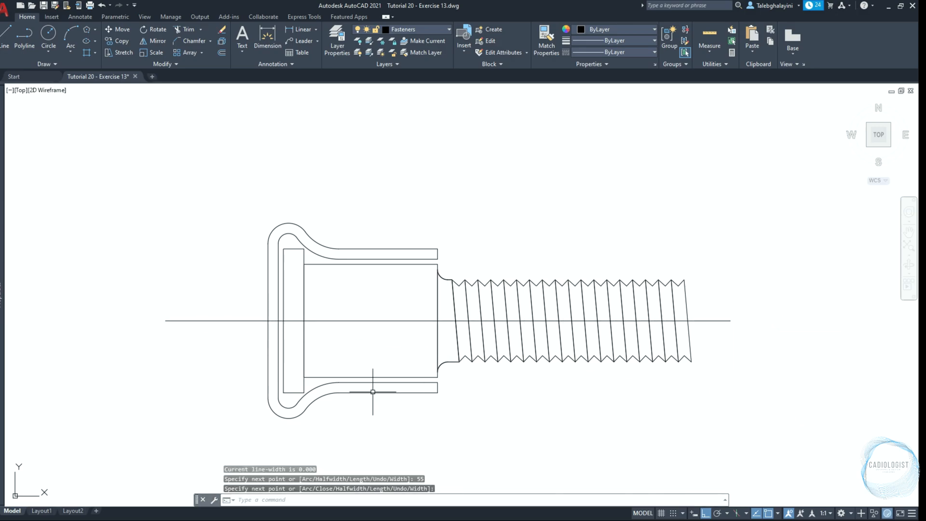
Set the bolt's axis line to colour Blue, linetype CENTER and linetype scale 0.1
{"action": "left_click", "coordinate": [216, 321]}
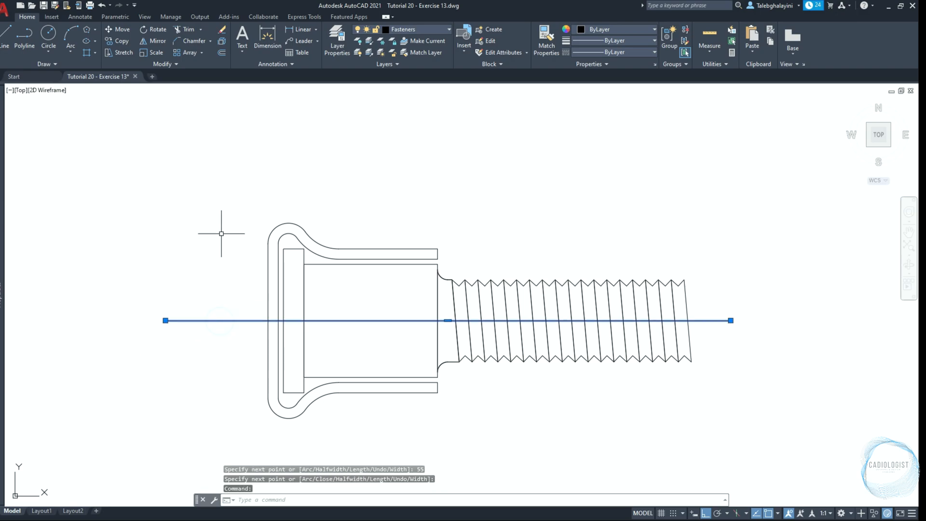
{"action": "mouse_move", "coordinate": [2, 167]}
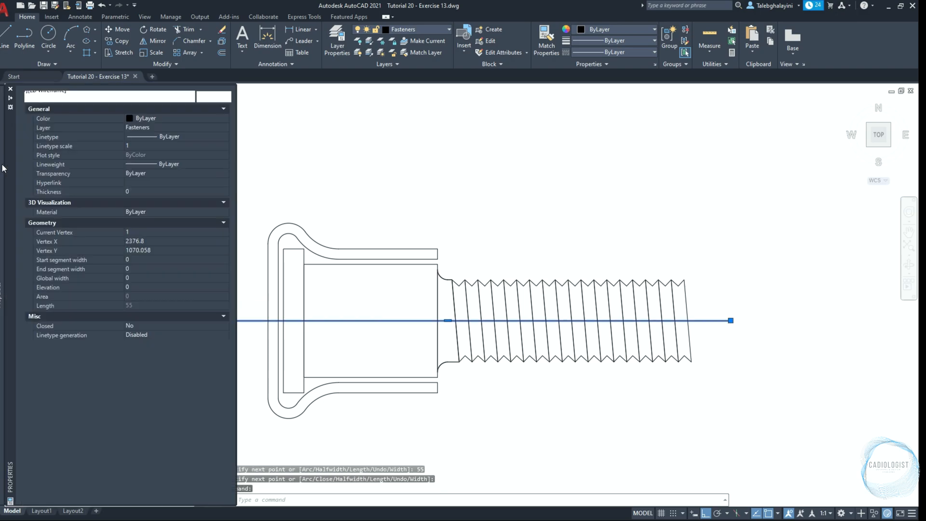
{"action": "left_click", "coordinate": [178, 118]}
{"action": "left_click", "coordinate": [157, 177]}
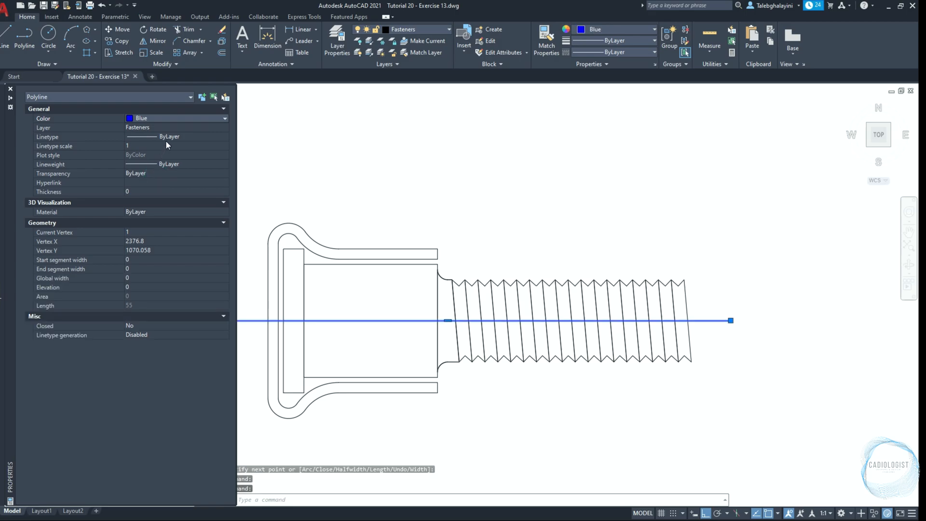
{"action": "left_click", "coordinate": [166, 139]}
{"action": "left_click", "coordinate": [167, 163]}
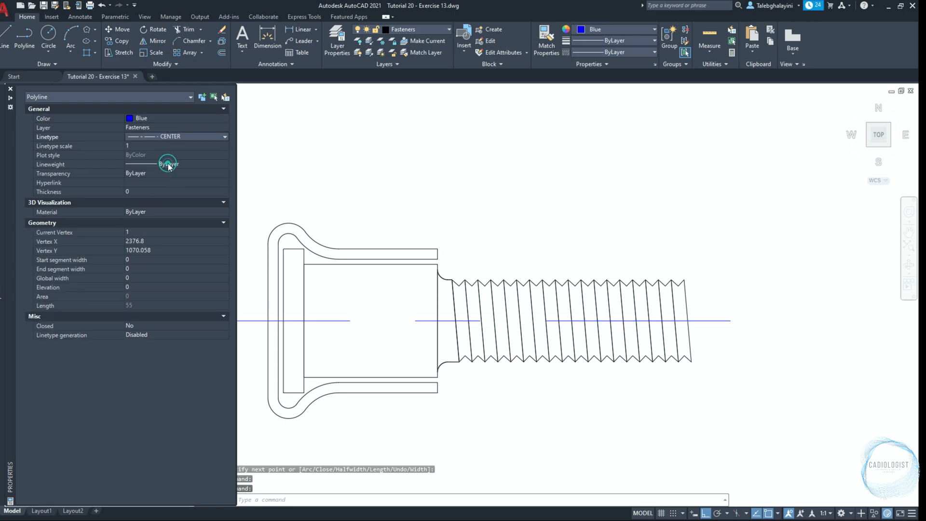
{"action": "left_click", "coordinate": [171, 146]}
{"action": "type", "text": "0.1"}
{"action": "key", "text": "Return"}
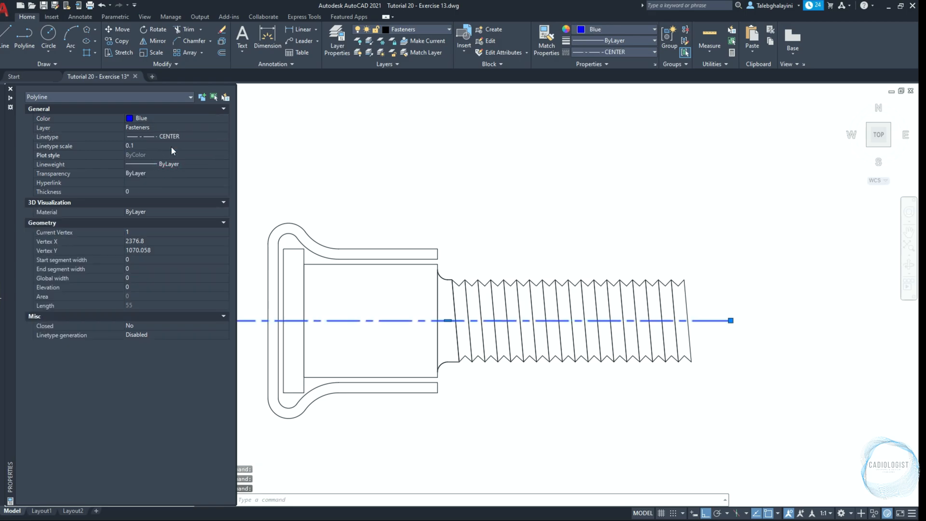
{"action": "key", "text": "ctrl+1"}
{"action": "key", "text": "Escape"}
Place a vertical construction line through the lower-left corner of the square plate
{"action": "scroll", "coordinate": [438, 272], "scroll_direction": "down", "scroll_amount": 4}
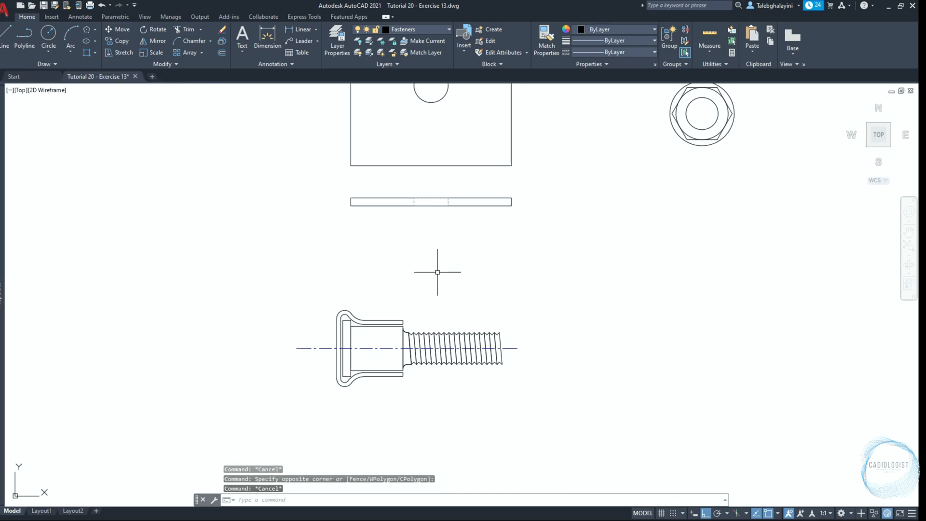
{"action": "type", "text": "XL"}
{"action": "key", "text": "Return"}
{"action": "type", "text": "V"}
{"action": "key", "text": "Return"}
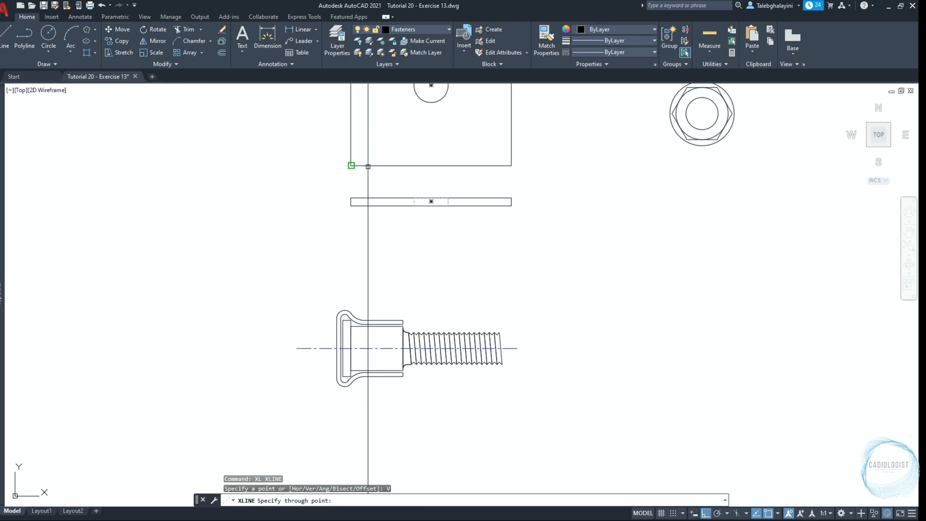
{"action": "left_click", "coordinate": [351, 165]}
{"action": "key", "text": "Escape"}
Move the whole bolt view so the midpoint of the casing's left edge lies on the vertical construction line, and delete that line
{"action": "left_click", "coordinate": [270, 252]}
{"action": "left_click", "coordinate": [608, 412]}
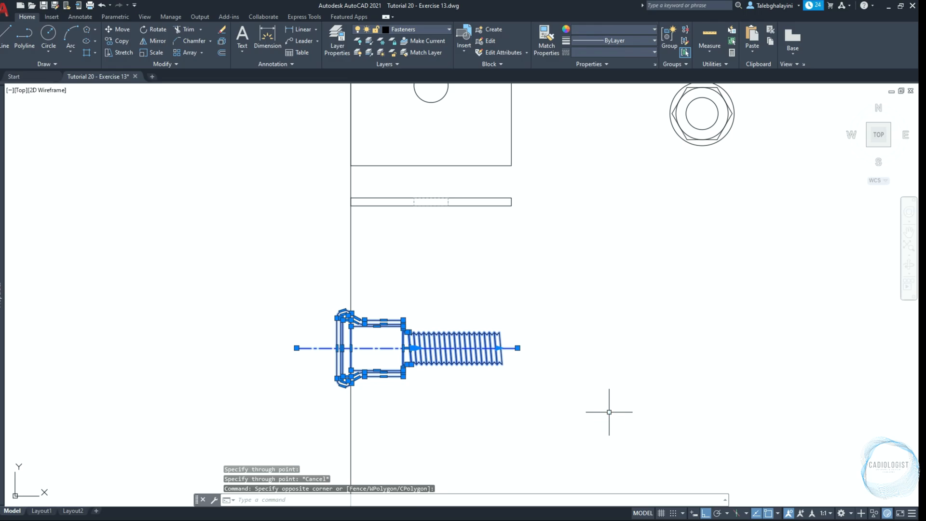
{"action": "type", "text": "M"}
{"action": "key", "text": "Return"}
{"action": "scroll", "coordinate": [381, 371], "scroll_direction": "up", "scroll_amount": 4}
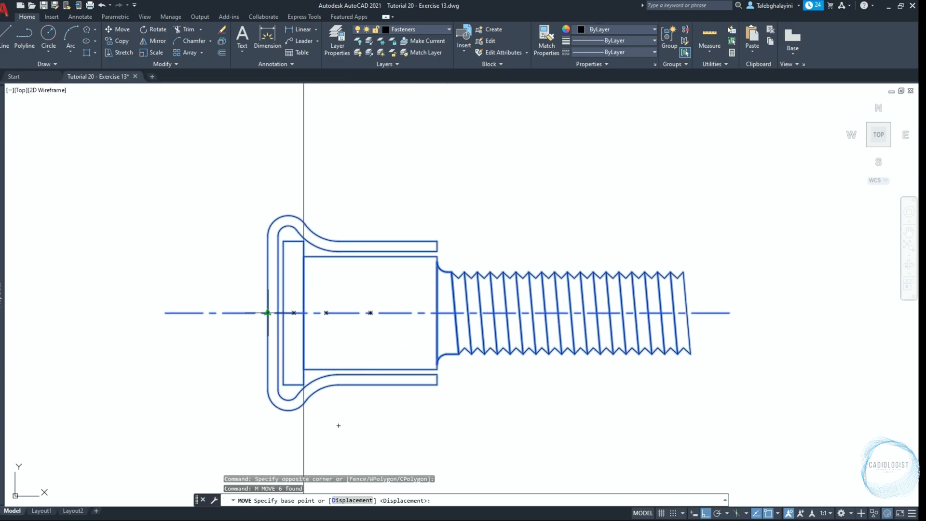
{"action": "left_click", "coordinate": [268, 312]}
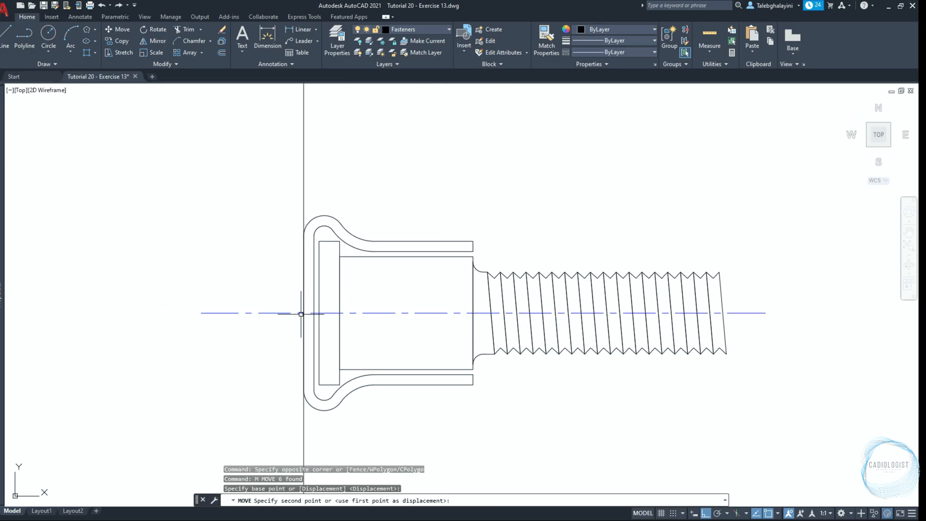
{"action": "left_click", "coordinate": [301, 314]}
{"action": "scroll", "coordinate": [300, 313], "scroll_direction": "down", "scroll_amount": 5}
{"action": "left_click", "coordinate": [300, 296]}
{"action": "key", "text": "Delete"}
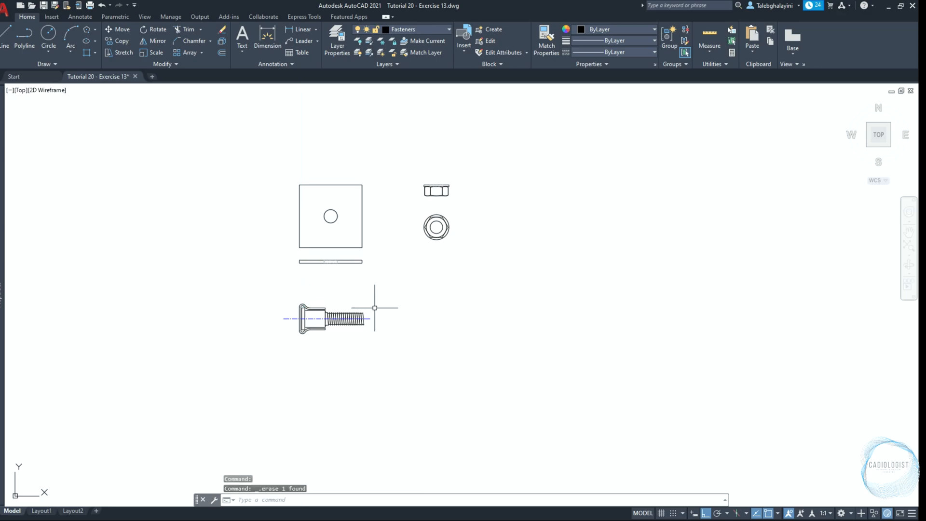
Copy the bolt, the plate's edge view and the nut's side view 80 to the right
{"action": "left_click", "coordinate": [264, 300]}
{"action": "left_click", "coordinate": [403, 351]}
{"action": "left_click", "coordinate": [291, 254]}
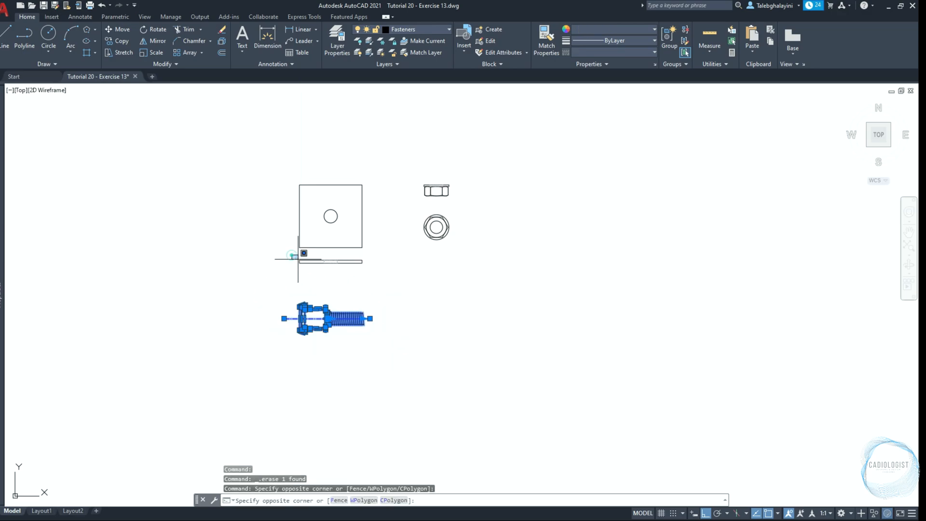
{"action": "left_click", "coordinate": [378, 283]}
{"action": "left_click", "coordinate": [403, 166]}
{"action": "left_click", "coordinate": [464, 201]}
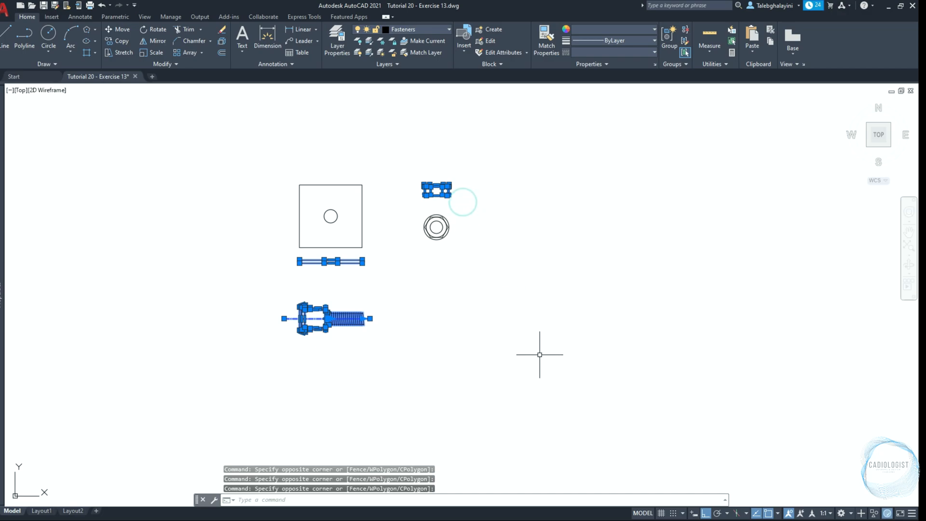
{"action": "type", "text": "co"}
{"action": "key", "text": "Return"}
{"action": "left_click", "coordinate": [473, 332]}
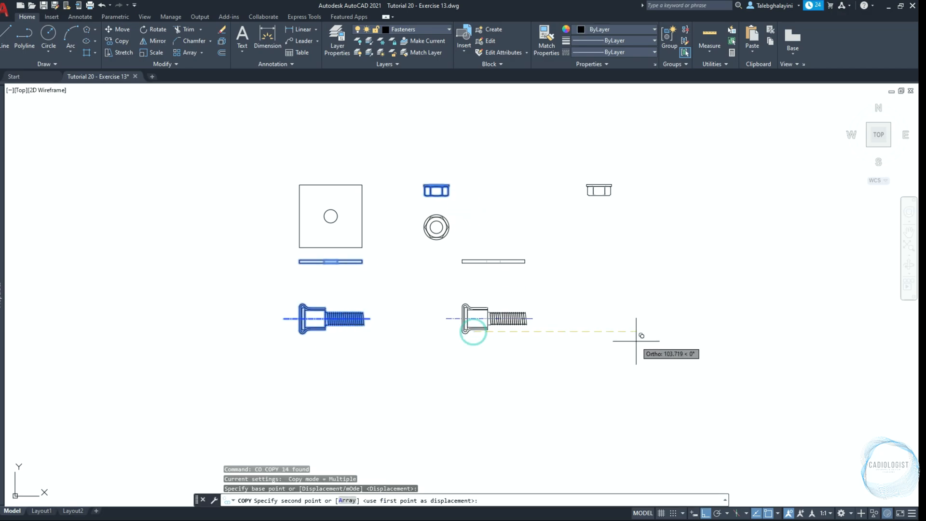
{"action": "type", "text": "80"}
{"action": "key", "text": "Return"}
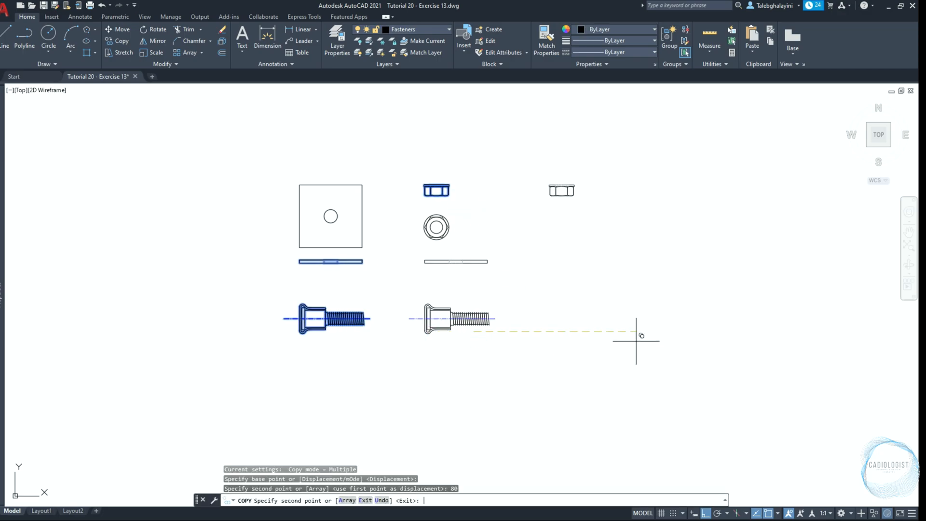
{"action": "key", "text": "Escape"}
Start aligning the copied plate edge view, matching its bottom edge's midpoint to the midpoint of the copied bolt's shank end face
{"action": "scroll", "coordinate": [458, 277], "scroll_direction": "up", "scroll_amount": 2}
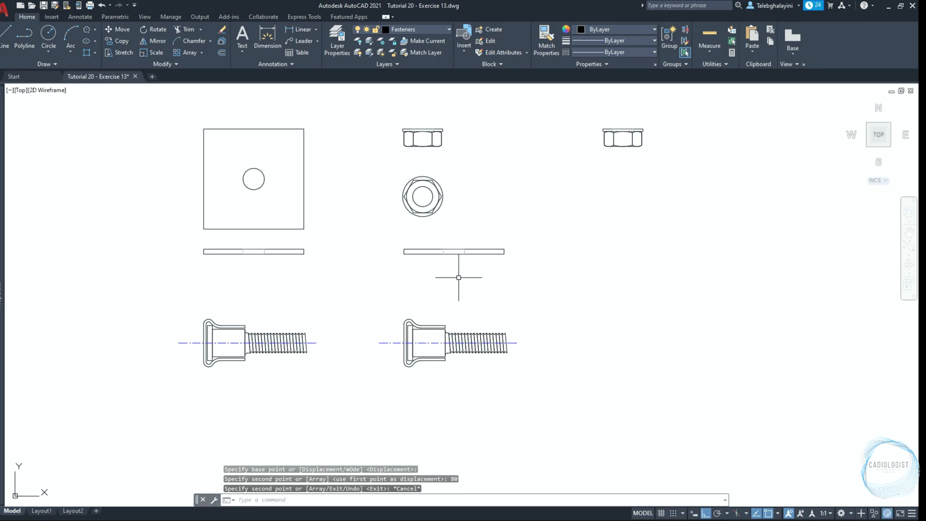
{"action": "left_click", "coordinate": [392, 238]}
{"action": "left_click", "coordinate": [526, 277]}
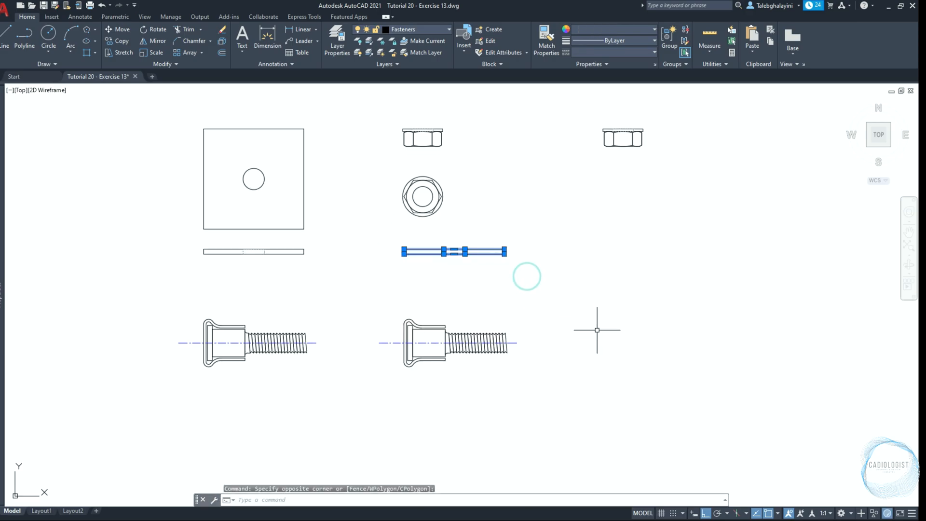
{"action": "left_click", "coordinate": [175, 64]}
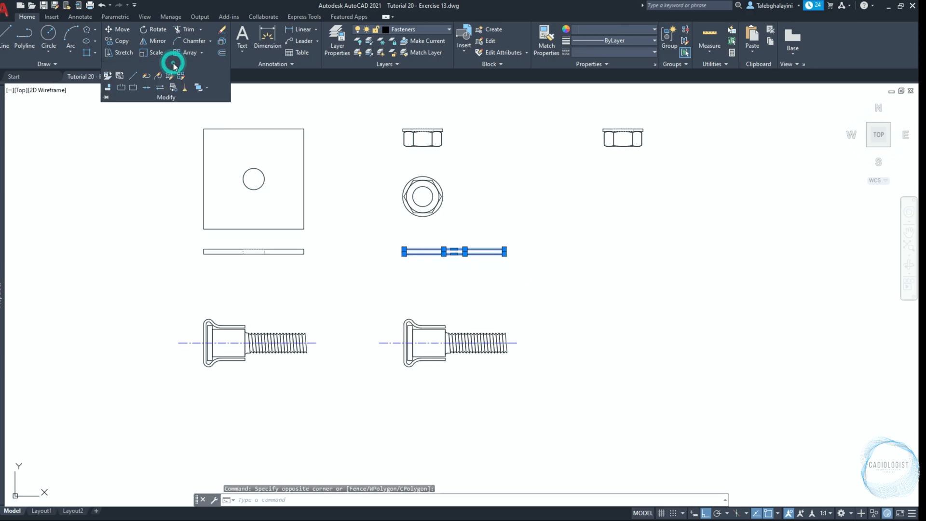
{"action": "left_click", "coordinate": [107, 87]}
{"action": "scroll", "coordinate": [456, 287], "scroll_direction": "up", "scroll_amount": 2}
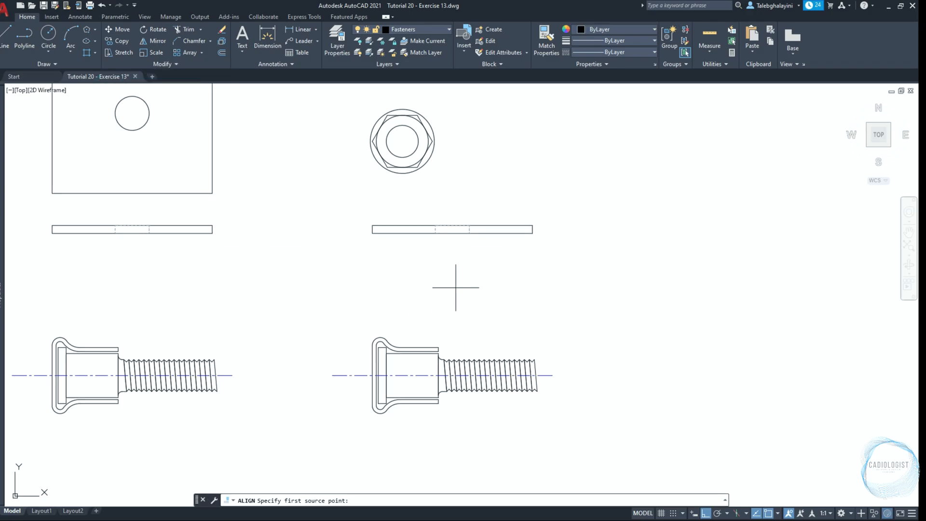
{"action": "scroll", "coordinate": [456, 287], "scroll_direction": "up", "scroll_amount": 2}
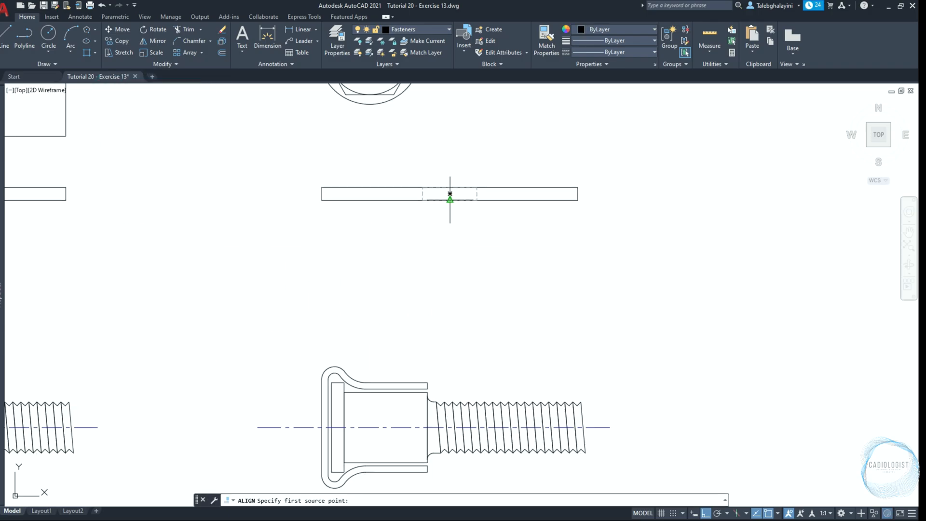
{"action": "left_click", "coordinate": [450, 193]}
{"action": "scroll", "coordinate": [453, 392], "scroll_direction": "up", "scroll_amount": 3}
{"action": "scroll", "coordinate": [453, 392], "scroll_direction": "up", "scroll_amount": 2}
{"action": "mouse_move", "coordinate": [452, 392]}
{"action": "middle_mouse_down"}
{"action": "mouse_move", "coordinate": [448, 273]}
{"action": "mouse_move", "coordinate": [459, 197]}
{"action": "middle_mouse_up"}
{"action": "left_click", "coordinate": [388, 297]}
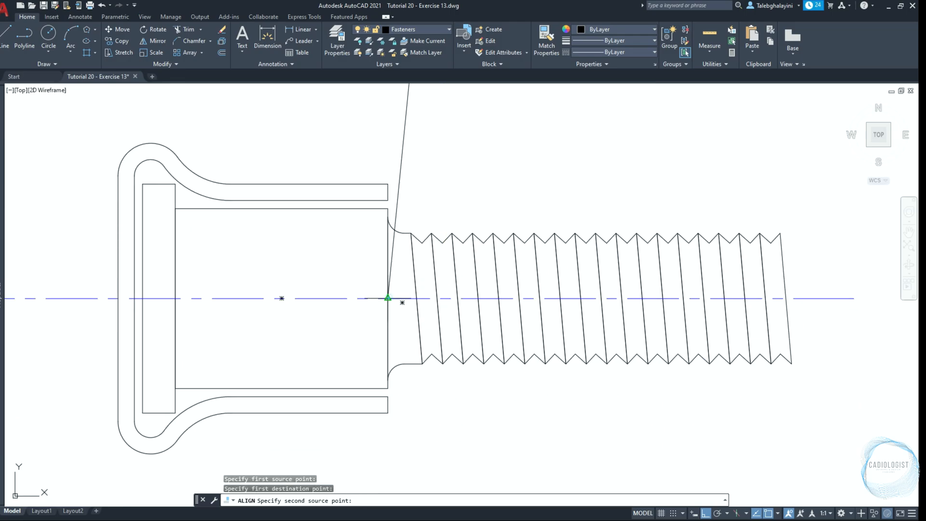
Finish aligning the plate by matching its lower-left corner to the casing's upper-right outer corner, without scaling
{"action": "scroll", "coordinate": [404, 328], "scroll_direction": "down", "scroll_amount": 7}
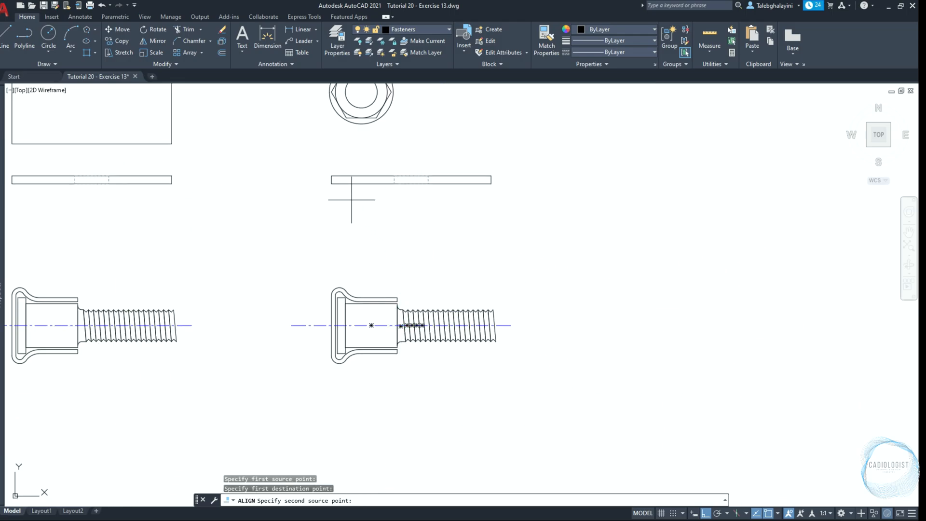
{"action": "left_click", "coordinate": [332, 183]}
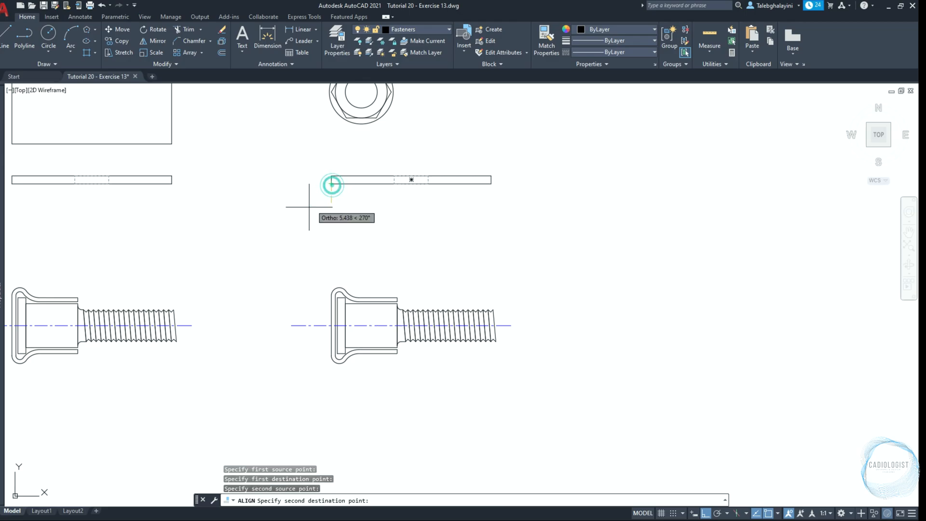
{"action": "scroll", "coordinate": [312, 234], "scroll_direction": "up", "scroll_amount": 4}
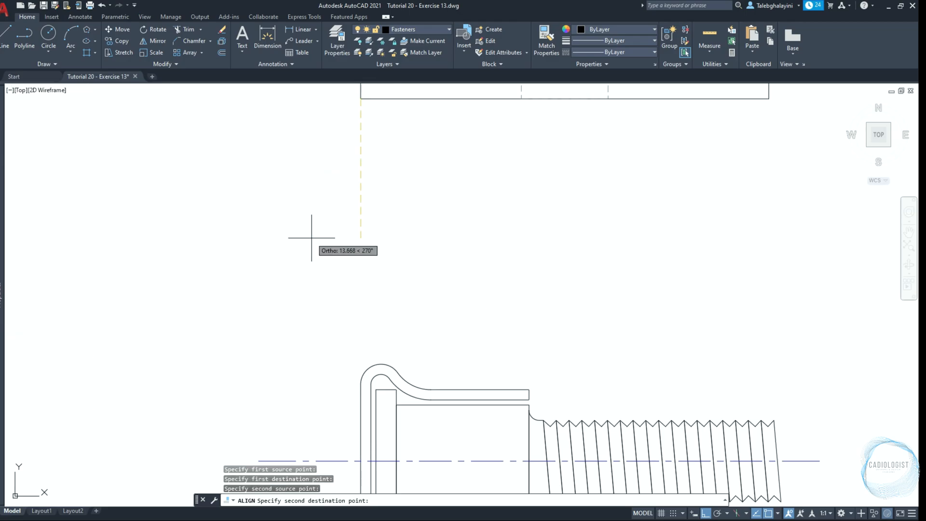
{"action": "left_click", "coordinate": [529, 389]}
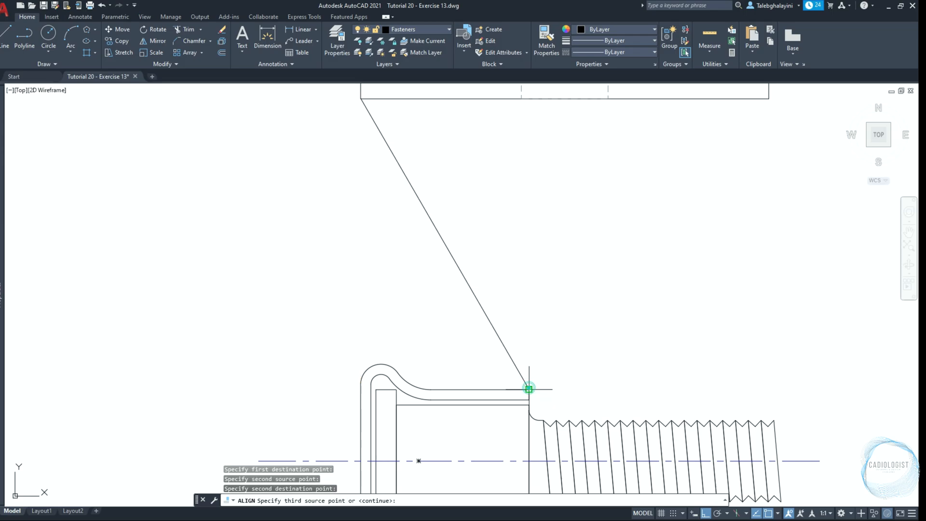
{"action": "scroll", "coordinate": [501, 239], "scroll_direction": "down", "scroll_amount": 2}
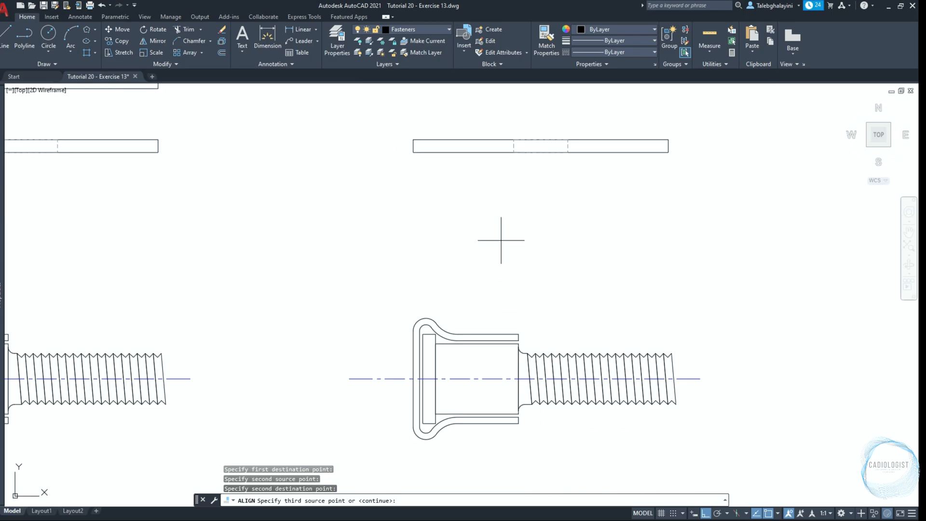
{"action": "key", "text": "space"}
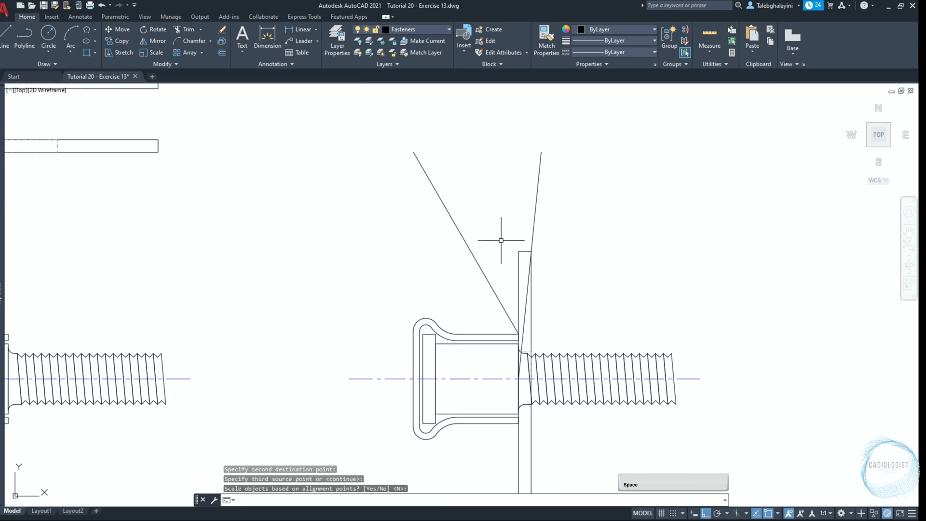
{"action": "key", "text": "space"}
Start aligning the copied nut side view, matching its flange's top midpoint to the midpoint of the upright plate's right face
{"action": "scroll", "coordinate": [501, 241], "scroll_direction": "down", "scroll_amount": 2}
{"action": "middle_click_drag", "start_coordinate": [668, 279], "coordinate": [556, 273]}
{"action": "middle_click_drag", "start_coordinate": [515, 238], "coordinate": [505, 363]}
{"action": "left_click", "coordinate": [606, 96]}
{"action": "left_click", "coordinate": [761, 179]}
{"action": "type", "text": "A"}
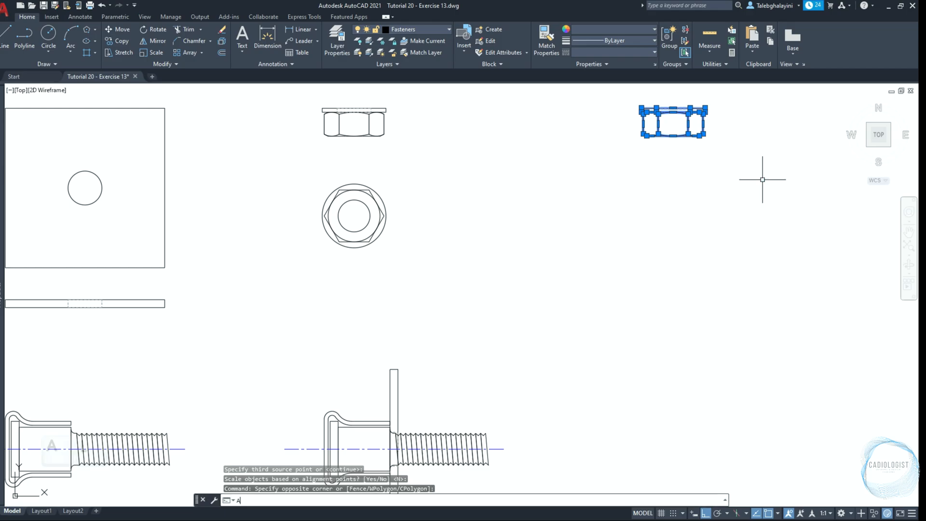
{"action": "type", "text": "L"}
{"action": "key", "text": "space"}
{"action": "scroll", "coordinate": [691, 115], "scroll_direction": "up", "scroll_amount": 4}
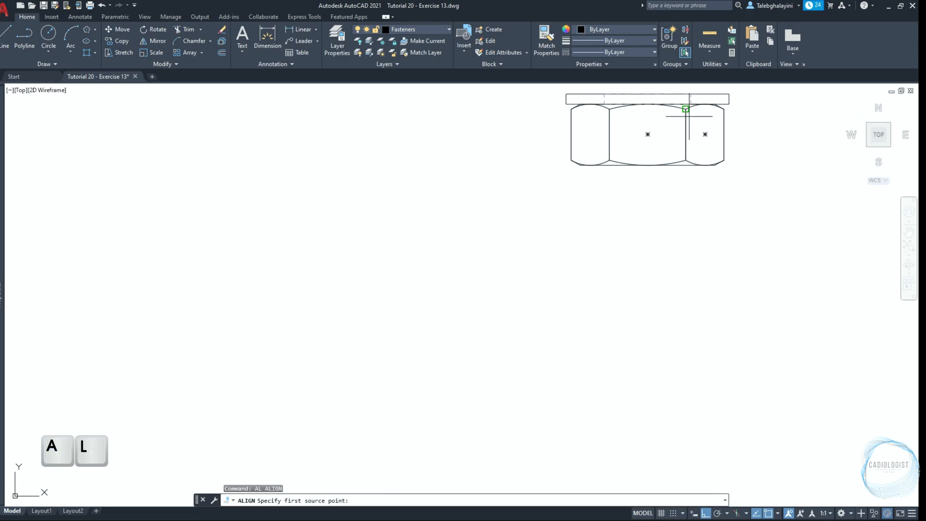
{"action": "left_click", "coordinate": [648, 93]}
{"action": "scroll", "coordinate": [647, 140], "scroll_direction": "down", "scroll_amount": 4}
{"action": "scroll", "coordinate": [475, 331], "scroll_direction": "up", "scroll_amount": 6}
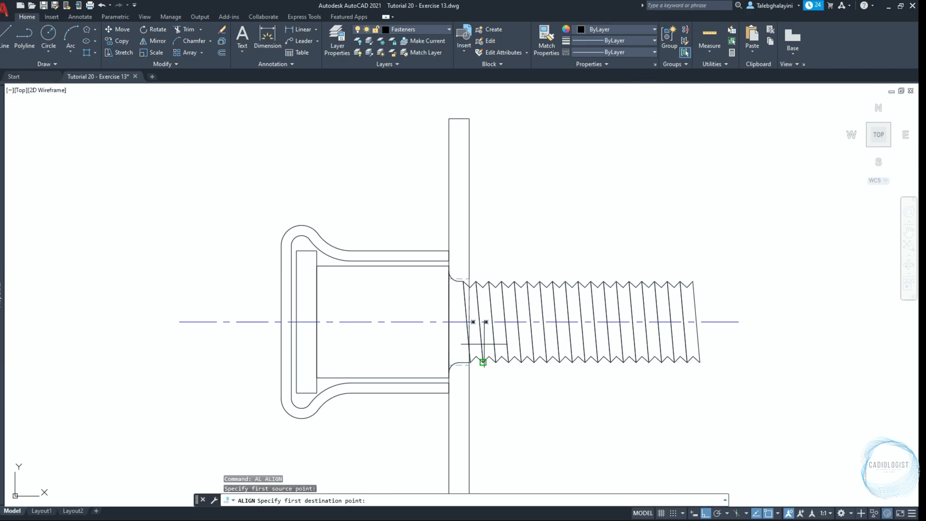
{"action": "scroll", "coordinate": [487, 330], "scroll_direction": "up", "scroll_amount": 2}
{"action": "left_click", "coordinate": [467, 318]}
Finish aligning the nut by matching its flange's upper-right corner to the upright plate's upper-right corner, without scaling
{"action": "scroll", "coordinate": [451, 333], "scroll_direction": "down", "scroll_amount": 7}
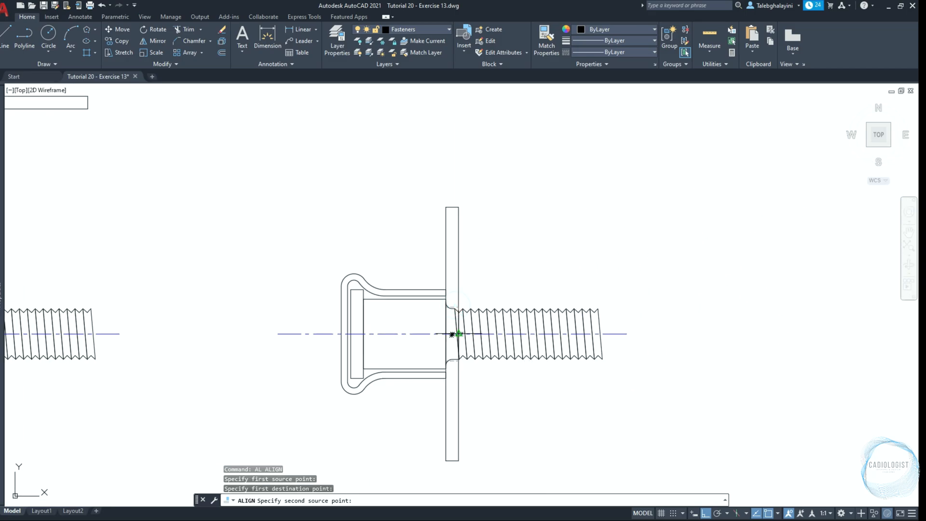
{"action": "scroll", "coordinate": [571, 204], "scroll_direction": "up", "scroll_amount": 8}
{"action": "left_click", "coordinate": [558, 254]}
{"action": "scroll", "coordinate": [488, 301], "scroll_direction": "down", "scroll_amount": 5}
{"action": "scroll", "coordinate": [445, 314], "scroll_direction": "up", "scroll_amount": 6}
{"action": "left_click", "coordinate": [402, 293]}
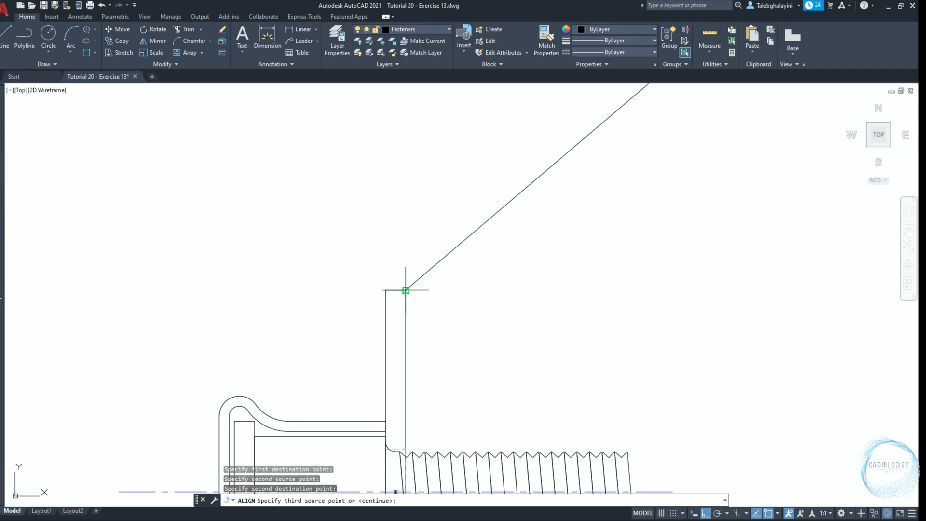
{"action": "key", "text": "Return"}
{"action": "key", "text": "Return"}
Move the aligned nut and its flange 5 to the right along the bolt, away from the upright plate
{"action": "scroll", "coordinate": [459, 254], "scroll_direction": "down", "scroll_amount": 3}
{"action": "middle_click_drag", "start_coordinate": [465, 336], "coordinate": [459, 271]}
{"action": "left_click", "coordinate": [413, 276]}
{"action": "left_click", "coordinate": [481, 408]}
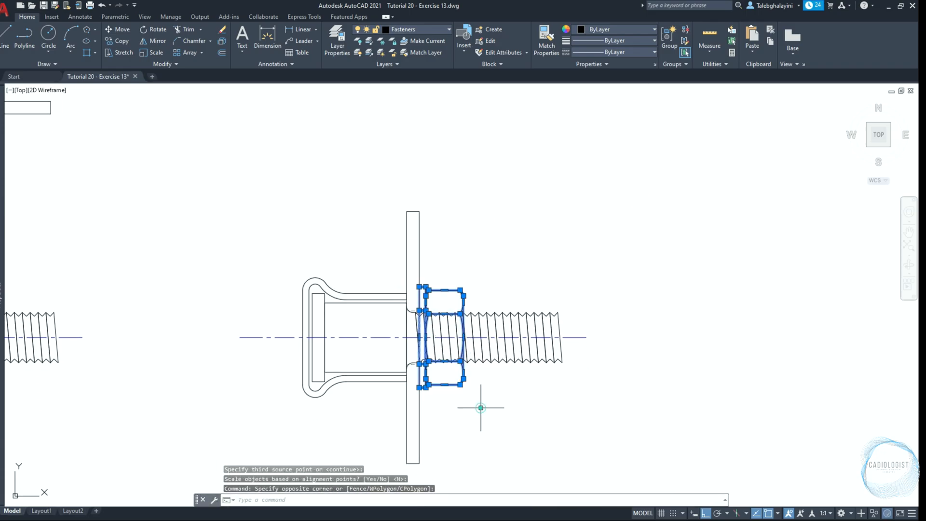
{"action": "type", "text": "m"}
{"action": "key", "text": "Return"}
{"action": "left_click", "coordinate": [495, 235]}
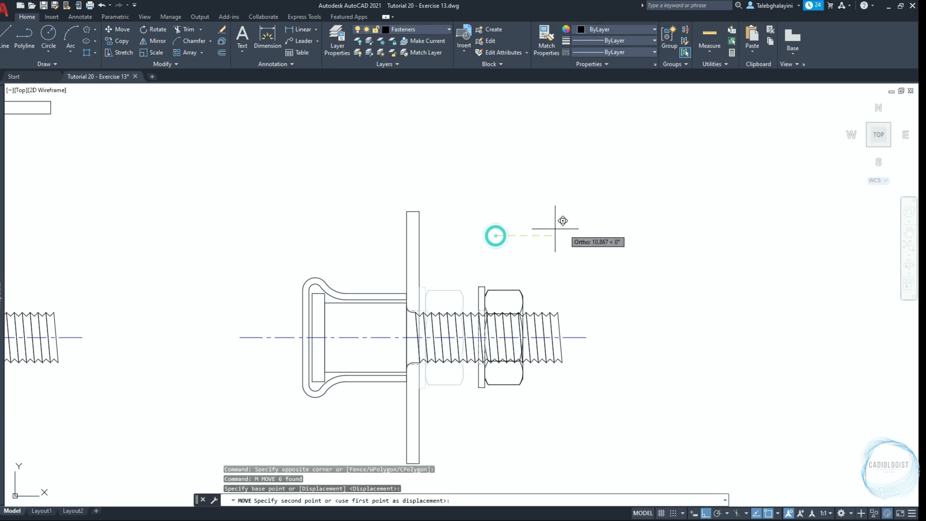
{"action": "key", "text": "Return"}
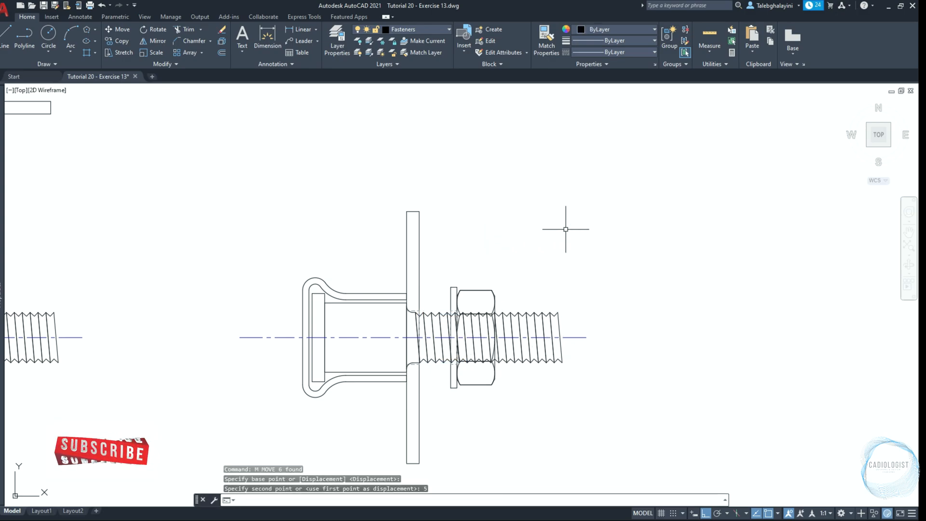
Explode the thread array of the assembled bolt into separate lines
{"action": "left_click", "coordinate": [555, 315]}
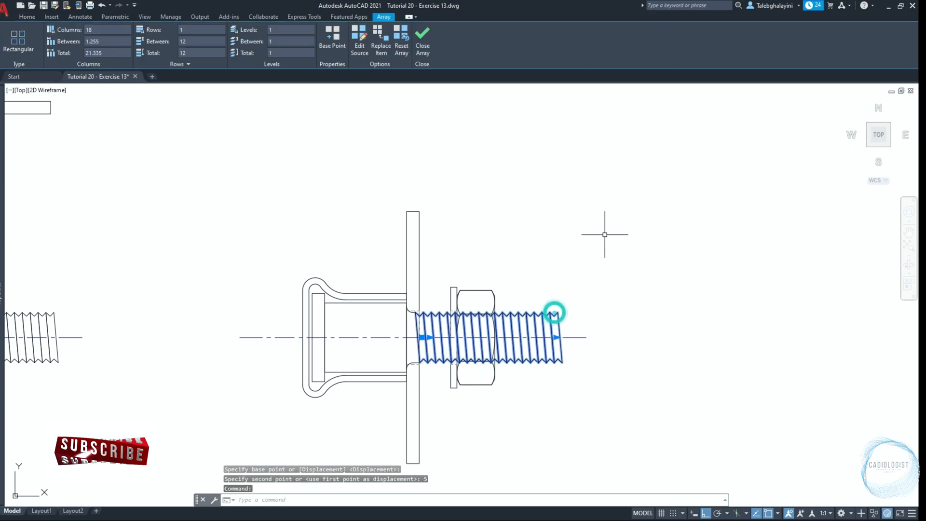
{"action": "type", "text": "x"}
{"action": "key", "text": "Return"}
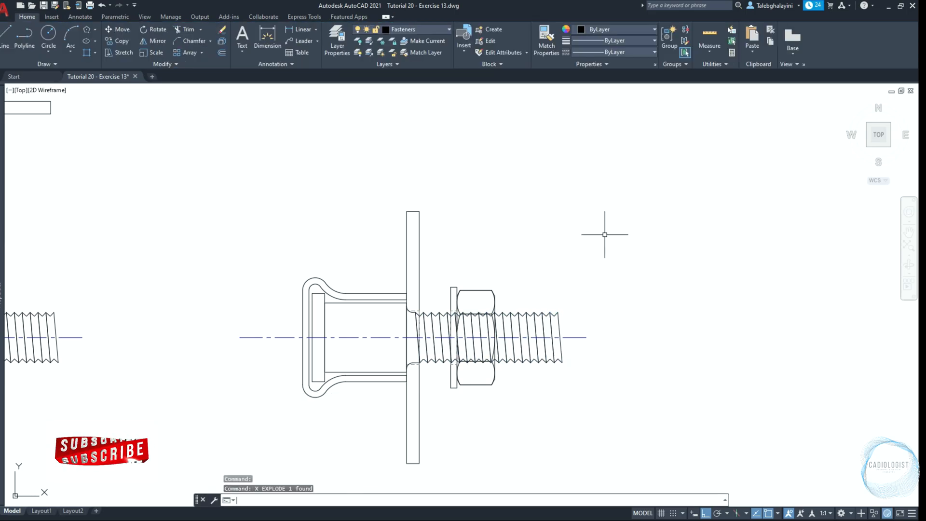
Trim the bolt's shank edge and first thread lines back to the upright plate's right face, using all objects as cutting edges
{"action": "type", "text": "tr"}
{"action": "key", "text": "Return"}
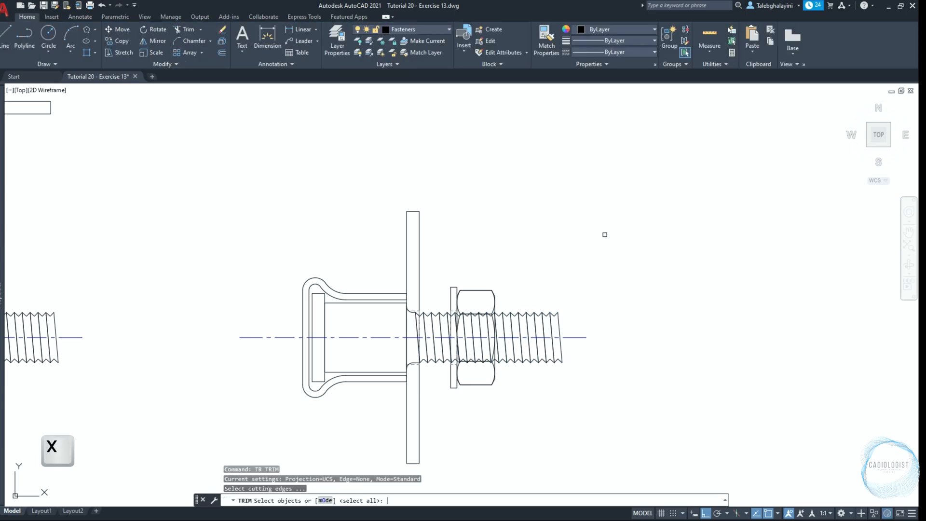
{"action": "key", "text": "Return"}
{"action": "scroll", "coordinate": [413, 362], "scroll_direction": "up", "scroll_amount": 10}
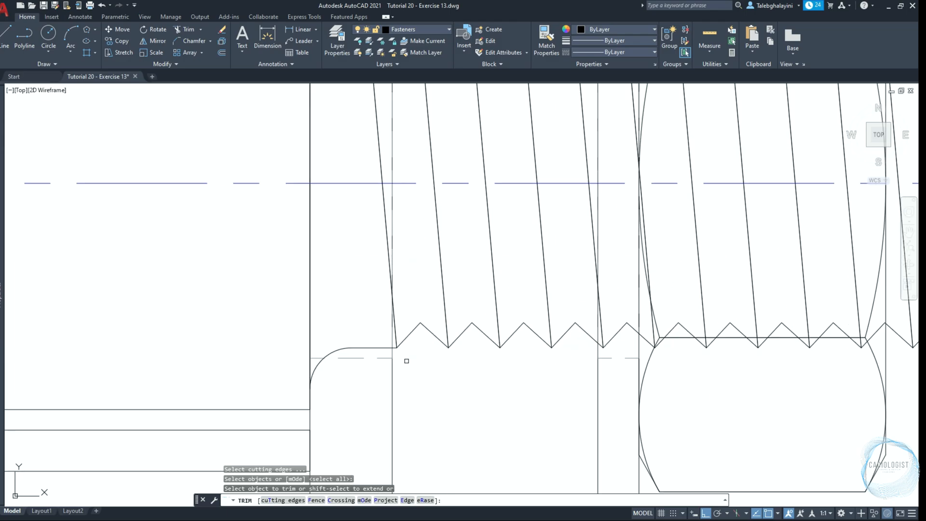
{"action": "left_click", "coordinate": [391, 355]}
{"action": "scroll", "coordinate": [391, 356], "scroll_direction": "down", "scroll_amount": 3}
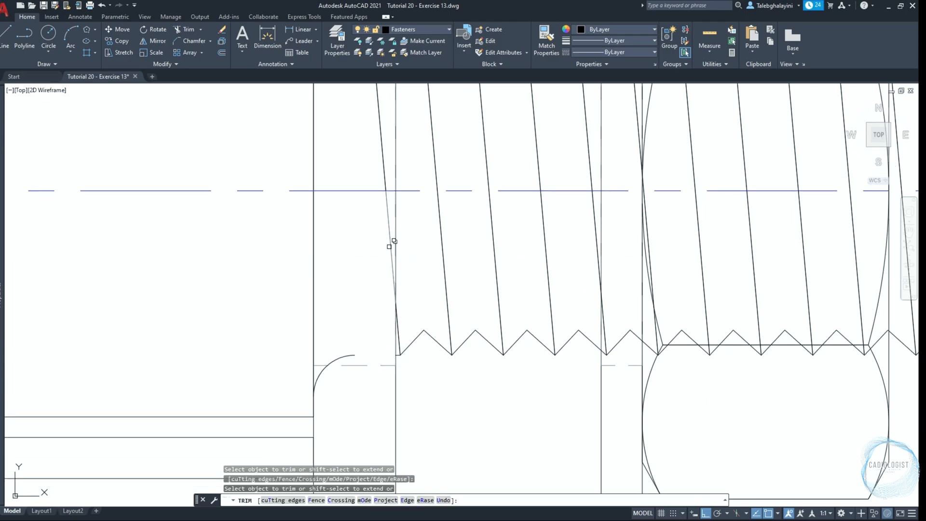
{"action": "left_click", "coordinate": [392, 205]}
{"action": "left_click", "coordinate": [380, 229]}
{"action": "middle_click_drag", "start_coordinate": [380, 230], "coordinate": [348, 426]}
{"action": "left_click", "coordinate": [359, 235]}
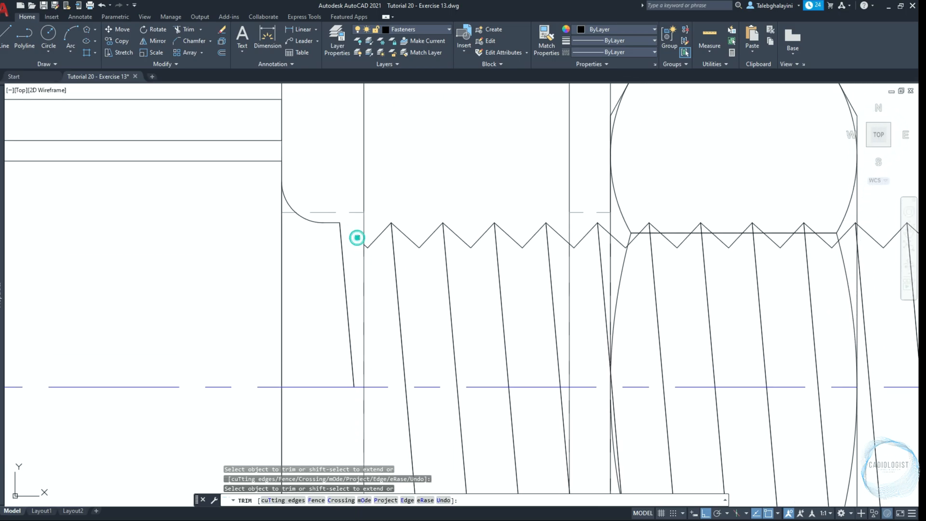
Trim the lower and upper thread lines where they pass behind the nut flange, cutting at the flange's left face
{"action": "scroll", "coordinate": [356, 239], "scroll_direction": "down", "scroll_amount": 2}
{"action": "middle_click_drag", "start_coordinate": [593, 376], "coordinate": [424, 299]}
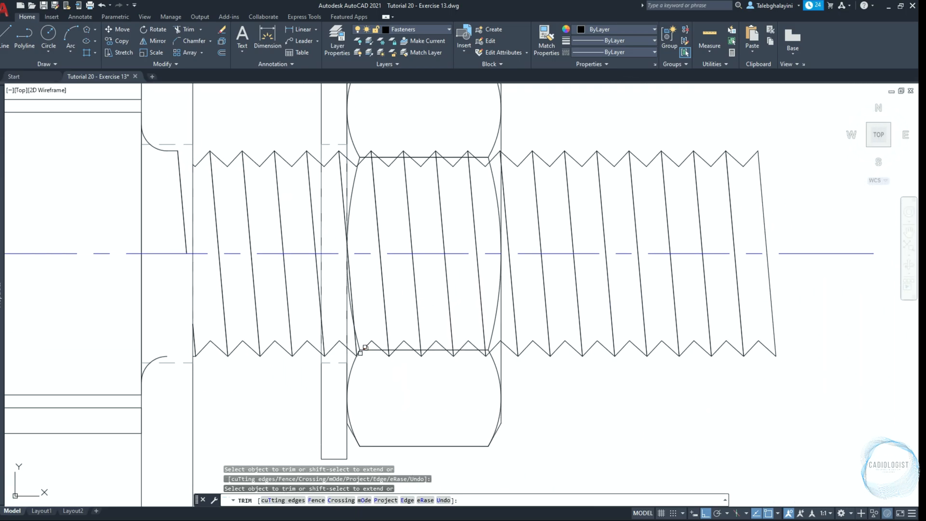
{"action": "scroll", "coordinate": [360, 353], "scroll_direction": "up", "scroll_amount": 5}
{"action": "left_click", "coordinate": [216, 287]}
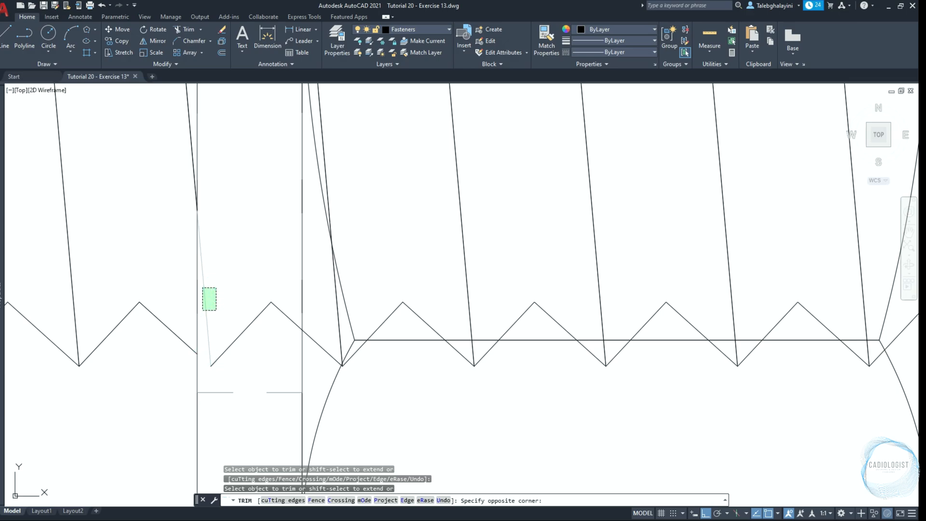
{"action": "left_click", "coordinate": [203, 311]}
{"action": "scroll", "coordinate": [213, 316], "scroll_direction": "down", "scroll_amount": 3}
{"action": "middle_click_drag", "start_coordinate": [222, 250], "coordinate": [235, 391]}
{"action": "scroll", "coordinate": [240, 205], "scroll_direction": "up", "scroll_amount": 2}
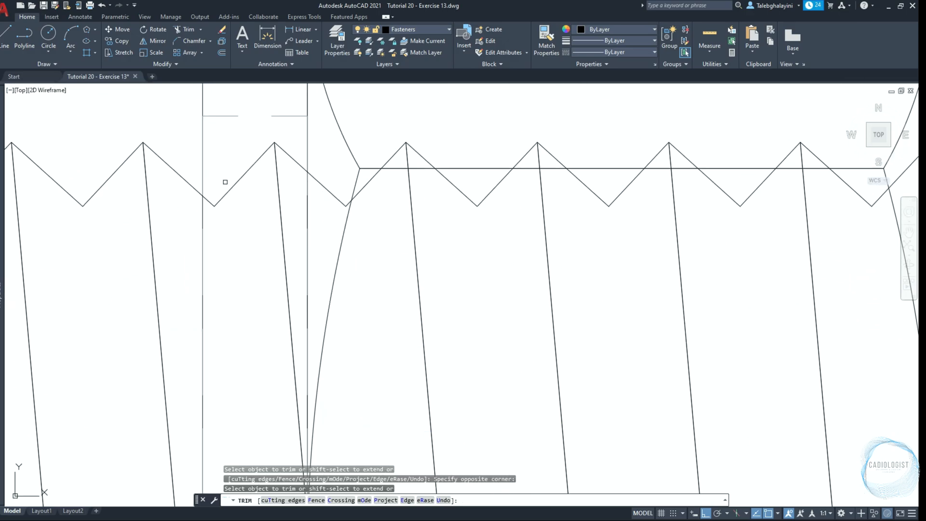
{"action": "left_click", "coordinate": [223, 190]}
{"action": "left_click", "coordinate": [209, 214]}
{"action": "scroll", "coordinate": [440, 272], "scroll_direction": "down", "scroll_amount": 4}
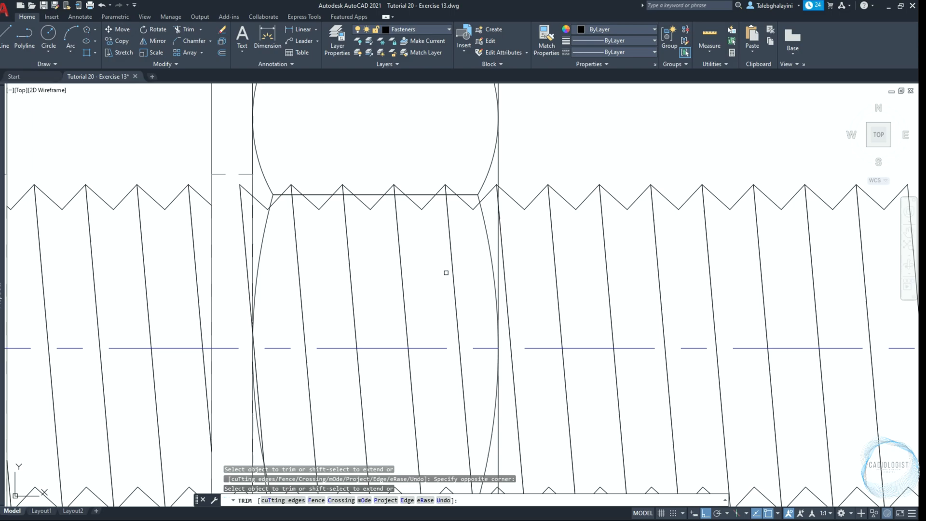
Trim the upper and lower thread crests at the nut's right face and finish trimming
{"action": "scroll", "coordinate": [362, 174], "scroll_direction": "up", "scroll_amount": 8}
{"action": "left_click", "coordinate": [391, 136]}
{"action": "left_click", "coordinate": [372, 155]}
{"action": "scroll", "coordinate": [375, 156], "scroll_direction": "down", "scroll_amount": 8}
{"action": "scroll", "coordinate": [368, 347], "scroll_direction": "up", "scroll_amount": 8}
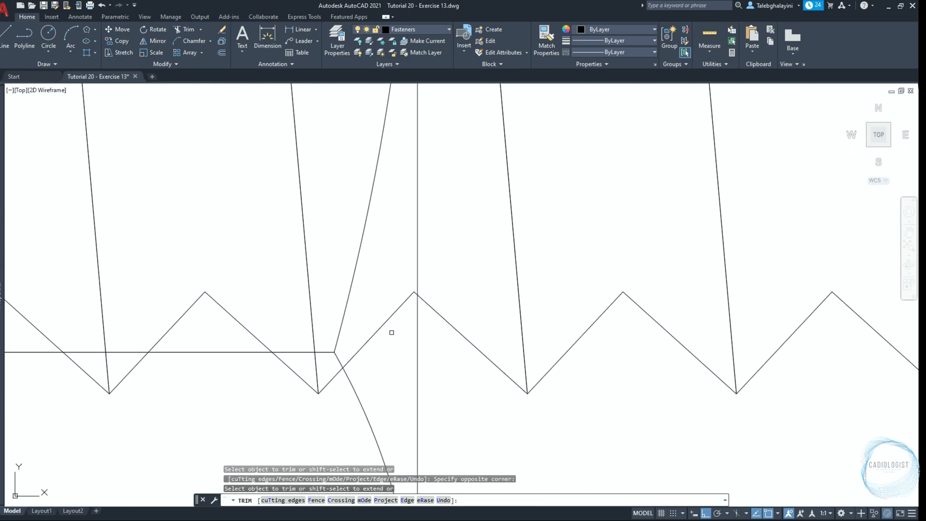
{"action": "scroll", "coordinate": [415, 287], "scroll_direction": "up", "scroll_amount": 5}
{"action": "left_click", "coordinate": [423, 277]}
{"action": "left_click", "coordinate": [374, 319]}
{"action": "scroll", "coordinate": [379, 322], "scroll_direction": "down", "scroll_amount": 5}
{"action": "scroll", "coordinate": [379, 322], "scroll_direction": "down", "scroll_amount": 6}
{"action": "key", "text": "Return"}
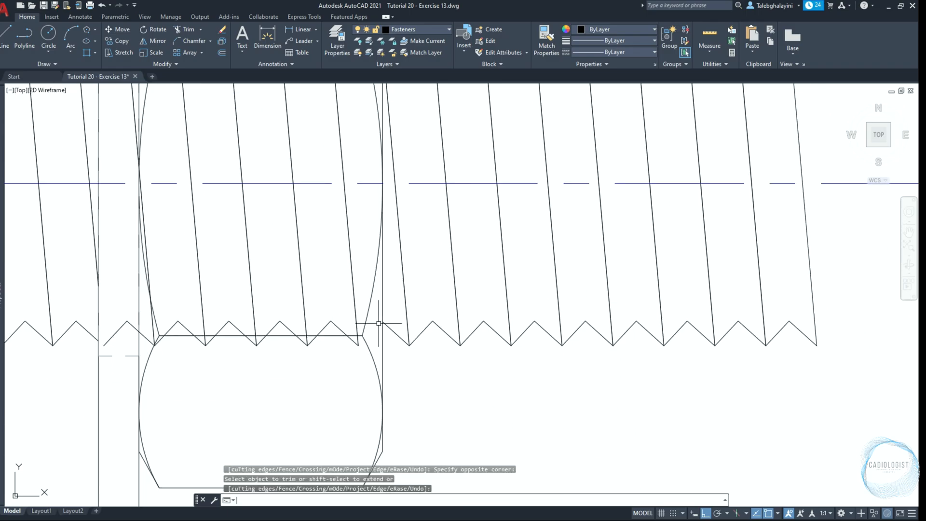
Delete the remaining thread pieces hidden behind the nut and its flange
{"action": "scroll", "coordinate": [378, 324], "scroll_direction": "down", "scroll_amount": 2}
{"action": "left_click", "coordinate": [365, 204]}
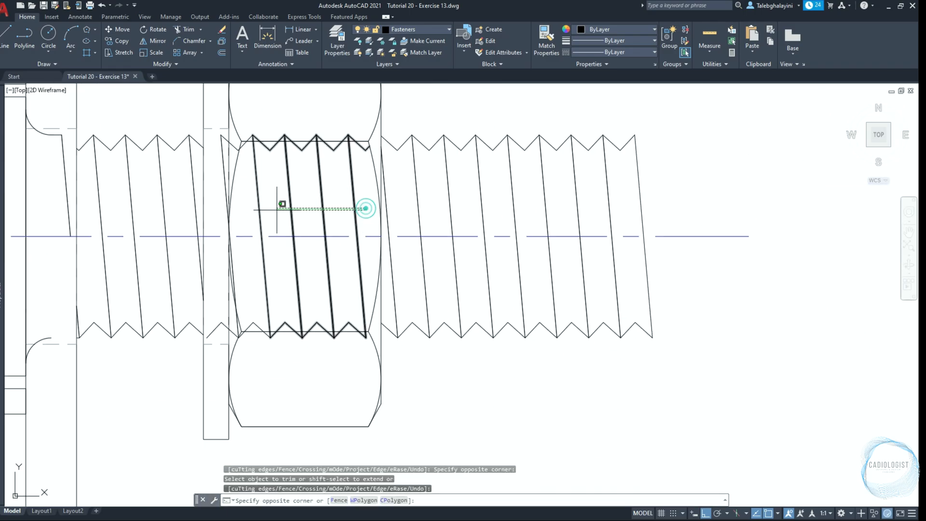
{"action": "left_click", "coordinate": [240, 220]}
{"action": "key", "text": "Delete"}
{"action": "left_click", "coordinate": [214, 330]}
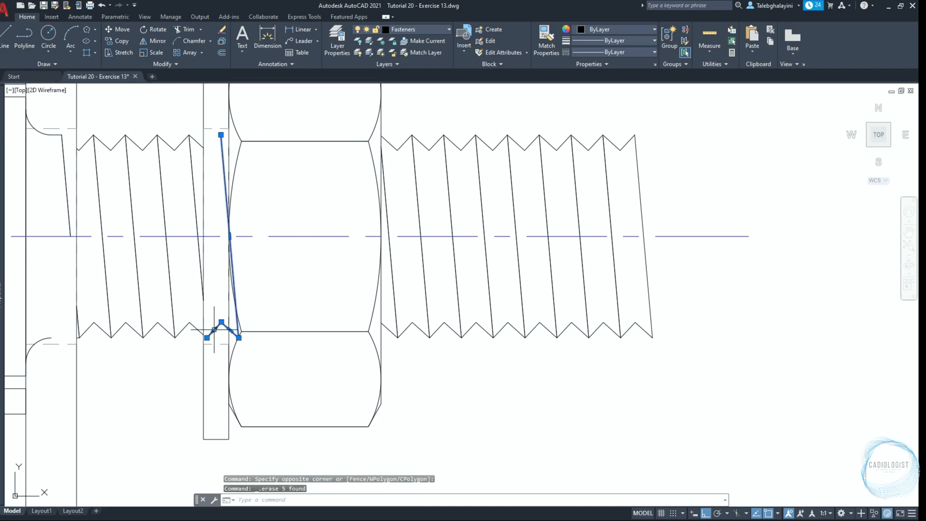
{"action": "mouse_move", "coordinate": [215, 331]}
{"action": "key", "text": "Delete"}
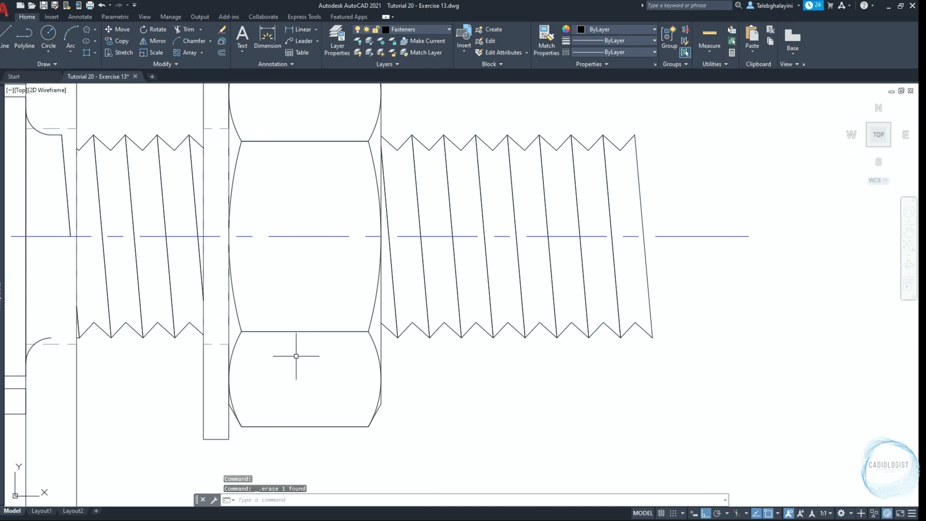
Delete the leftover thread line and shank fillet pieces hidden behind the upright plate
{"action": "left_click", "coordinate": [65, 197]}
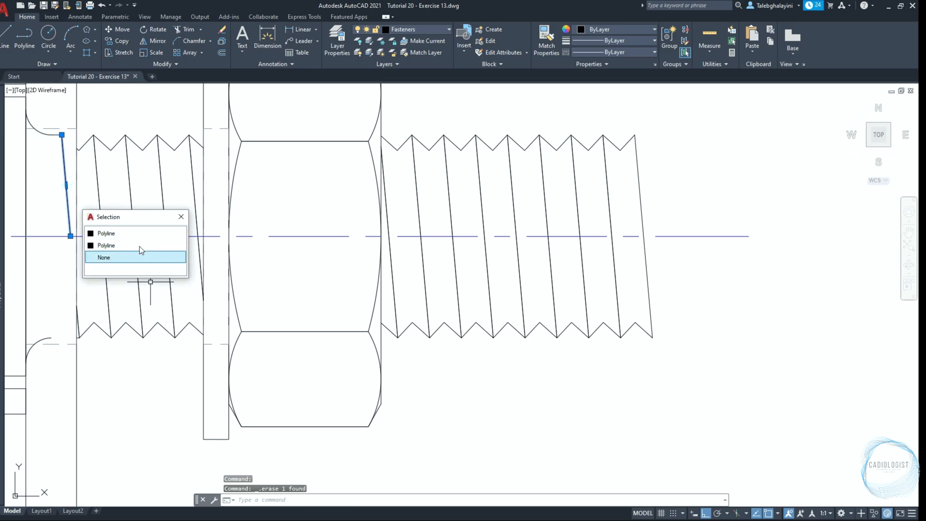
{"action": "left_click", "coordinate": [71, 165]}
{"action": "left_click", "coordinate": [39, 177]}
{"action": "key", "text": "Delete"}
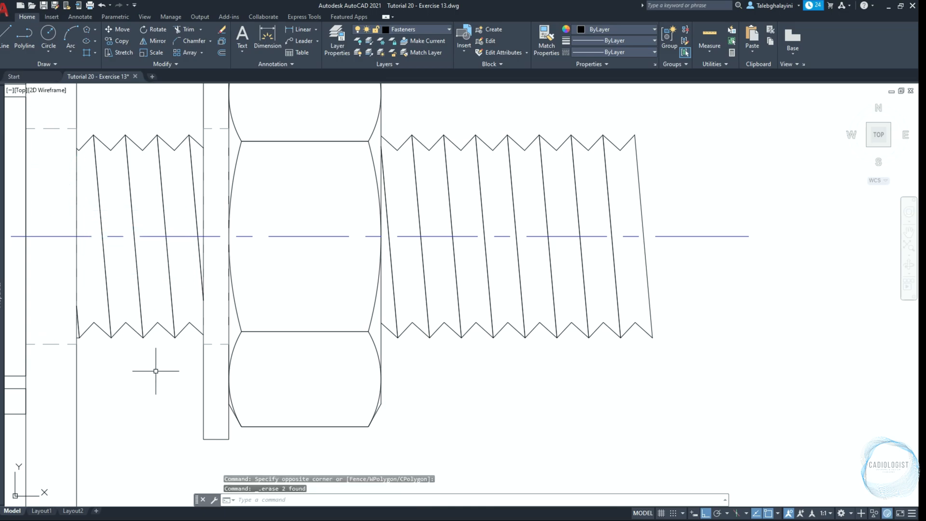
Start a hatch with the Solid pattern, colour 9 and a transparency of 50
{"action": "scroll", "coordinate": [156, 371], "scroll_direction": "down", "scroll_amount": 7}
{"action": "mouse_move", "coordinate": [155, 371]}
{"action": "middle_mouse_down"}
{"action": "mouse_move", "coordinate": [528, 330]}
{"action": "mouse_move", "coordinate": [560, 405]}
{"action": "middle_mouse_up"}
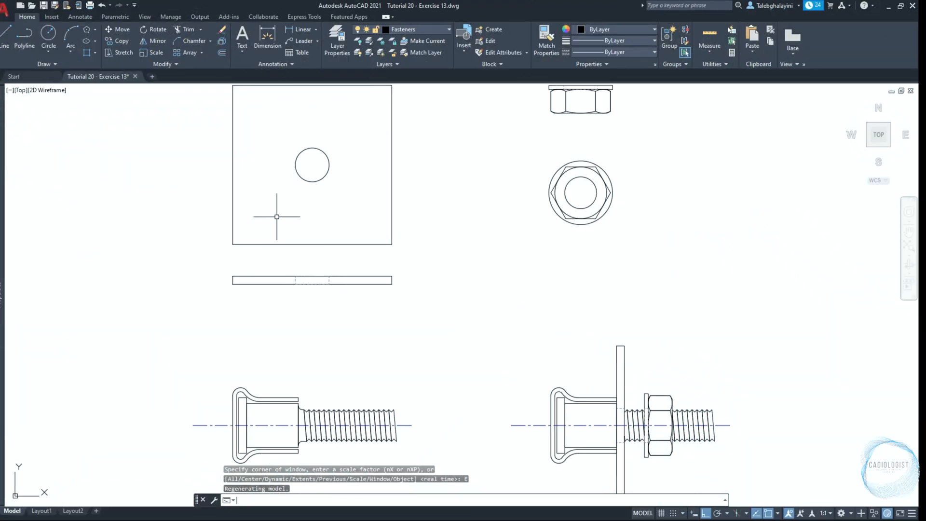
{"action": "left_click", "coordinate": [96, 52]}
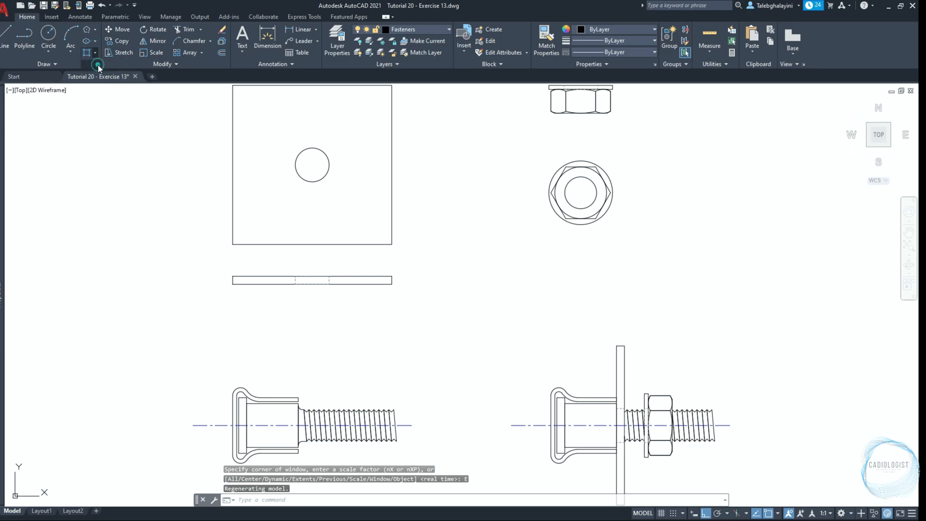
{"action": "left_click", "coordinate": [99, 69]}
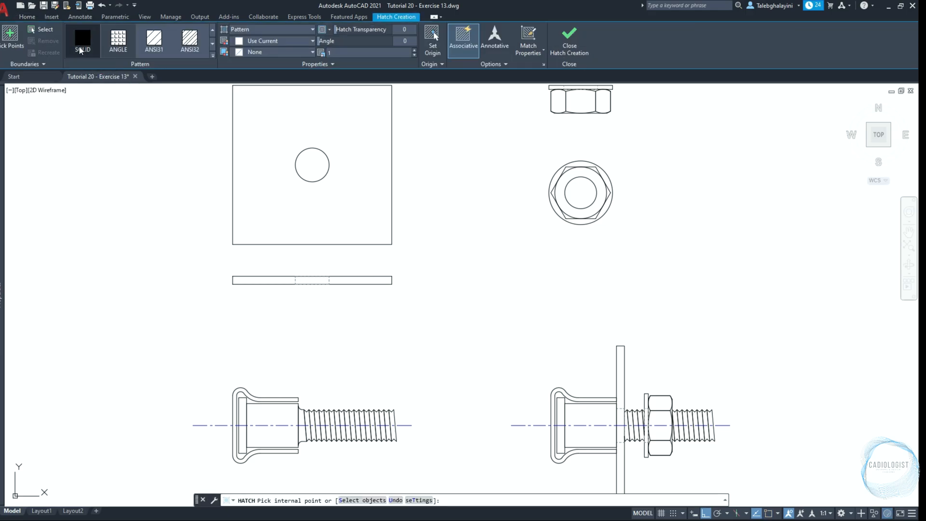
{"action": "left_click", "coordinate": [81, 50]}
{"action": "left_click", "coordinate": [309, 41]}
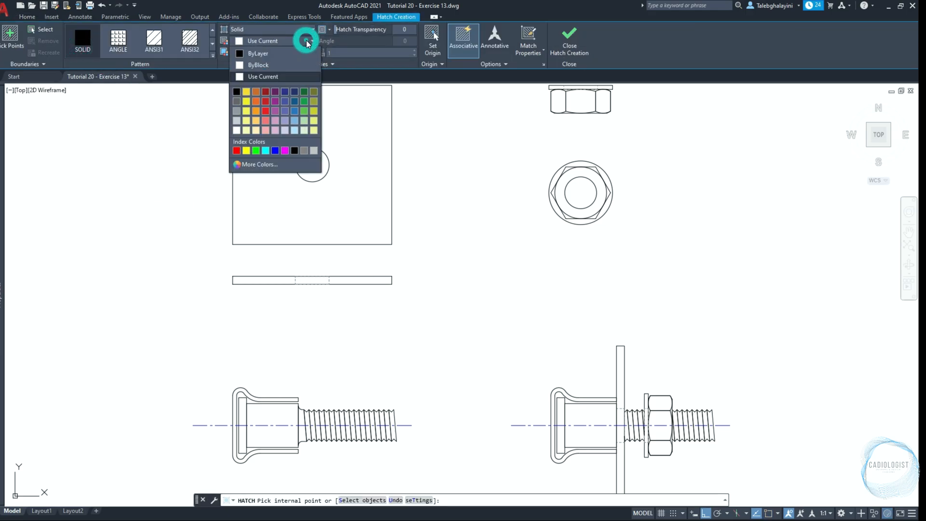
{"action": "left_click", "coordinate": [313, 151]}
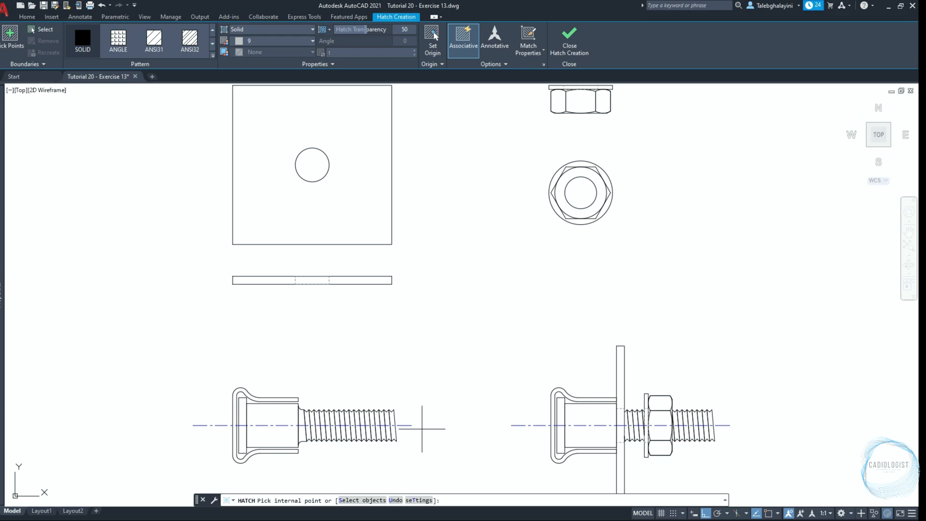
Hatch the plate's front view by object selection, including its centre hole circle
{"action": "left_click", "coordinate": [372, 501]}
{"action": "scroll", "coordinate": [425, 315], "scroll_direction": "down", "scroll_amount": 2}
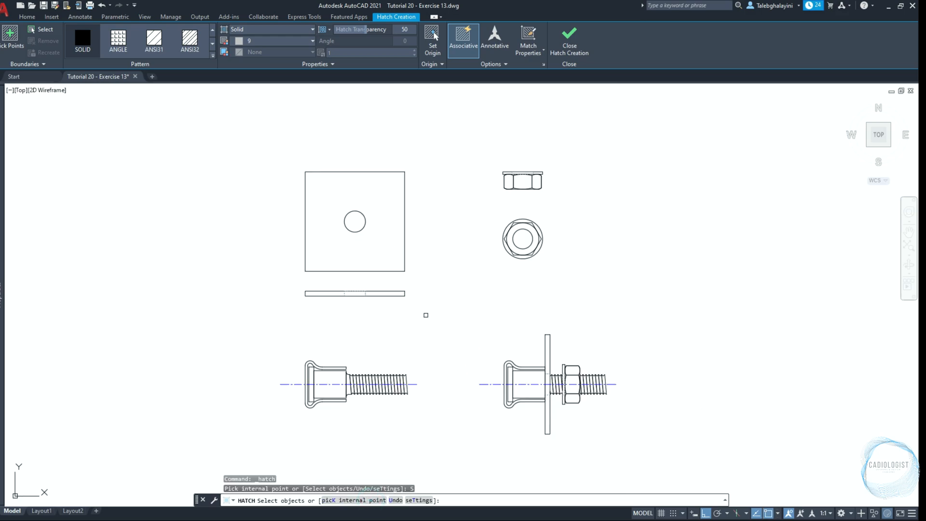
{"action": "left_click", "coordinate": [285, 156]}
{"action": "left_click", "coordinate": [432, 282]}
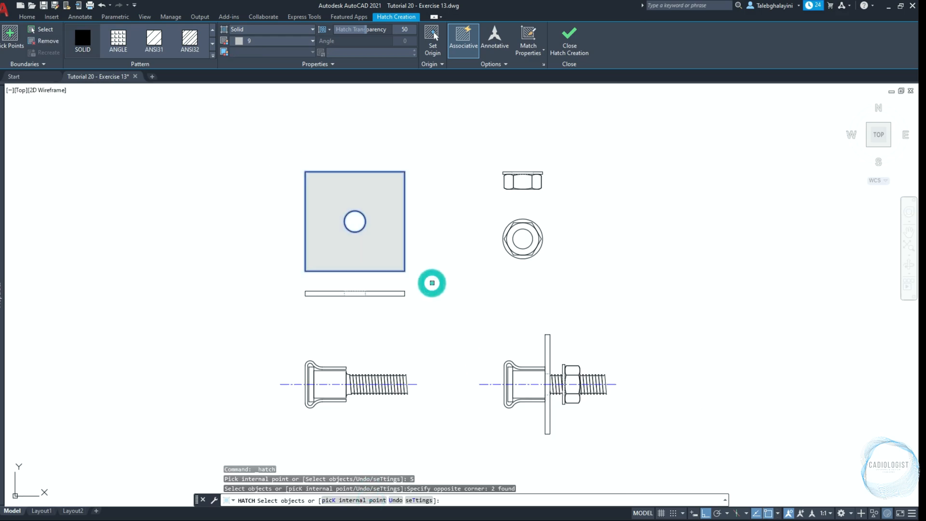
{"action": "key", "text": "space"}
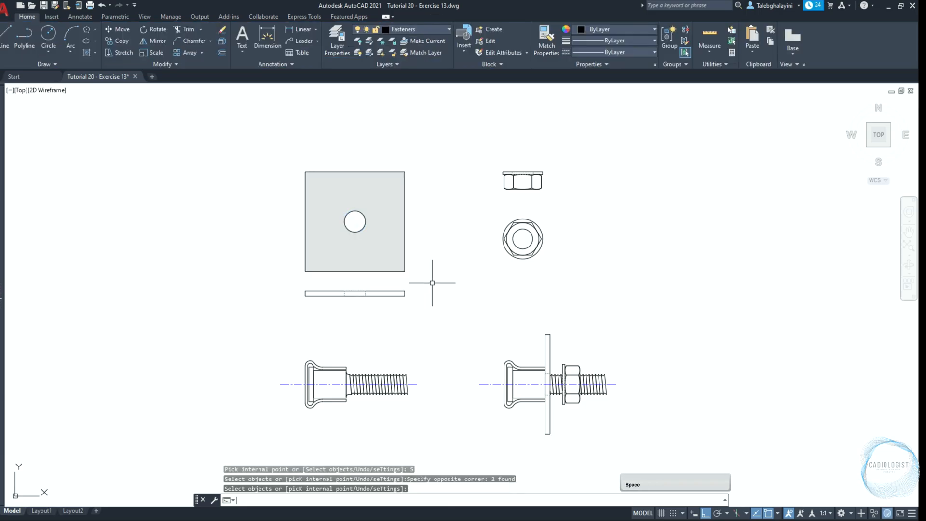
Apply the same solid hatch to the plate's edge view below the front view
{"action": "key", "text": "space"}
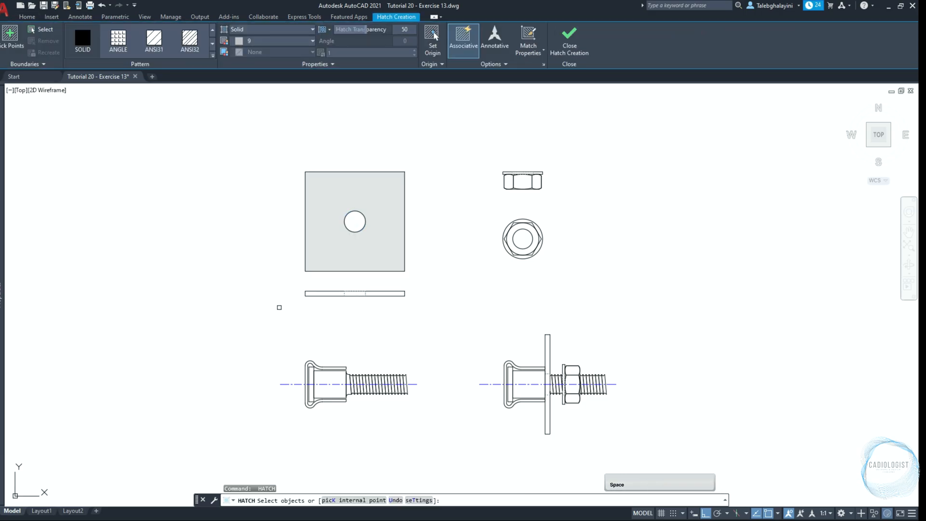
{"action": "left_click", "coordinate": [299, 283]}
{"action": "left_click", "coordinate": [409, 313]}
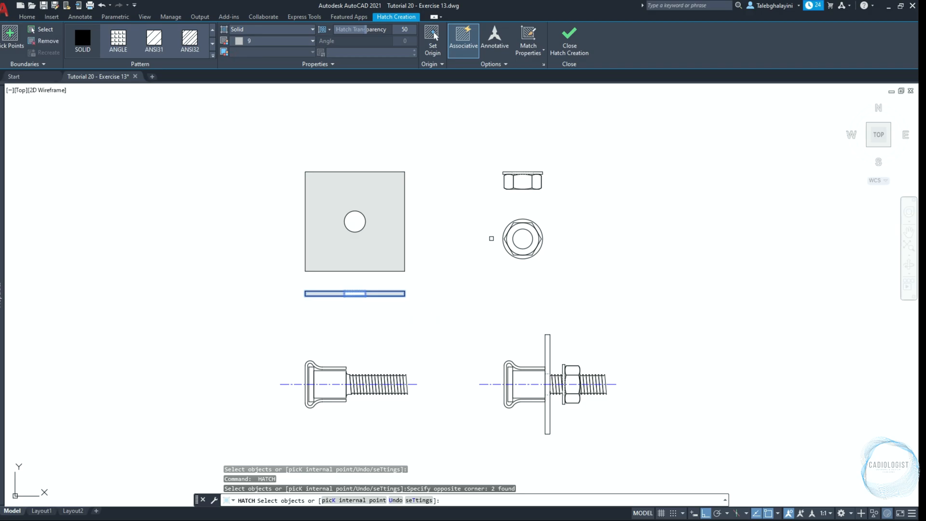
{"action": "key", "text": "space"}
Apply the same solid hatch to the separate nut's side view
{"action": "key", "text": "space"}
{"action": "left_click", "coordinate": [496, 162]}
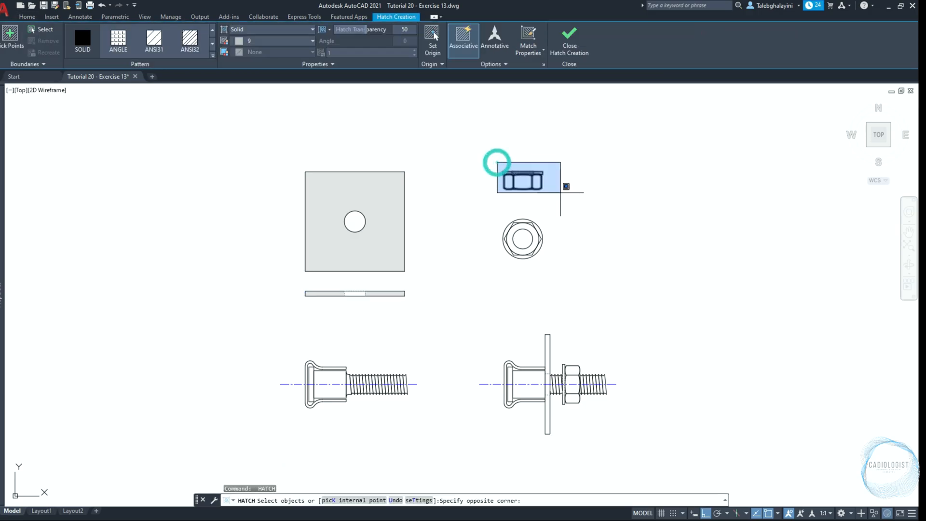
{"action": "left_click", "coordinate": [561, 197]}
Apply the same solid hatch to the separate nut's front view by object selection
{"action": "key", "text": "space"}
{"action": "scroll", "coordinate": [549, 185], "scroll_direction": "up", "scroll_amount": 4}
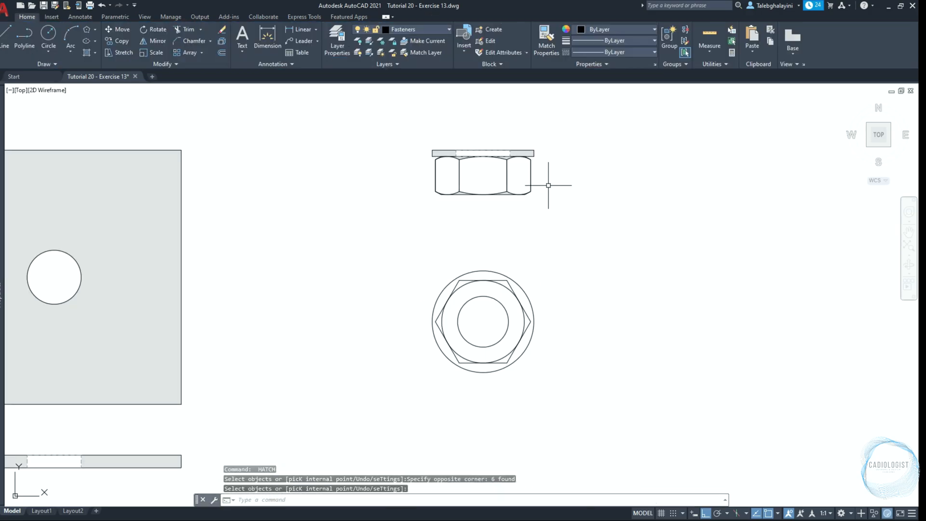
{"action": "key", "text": "space"}
{"action": "left_click", "coordinate": [425, 262]}
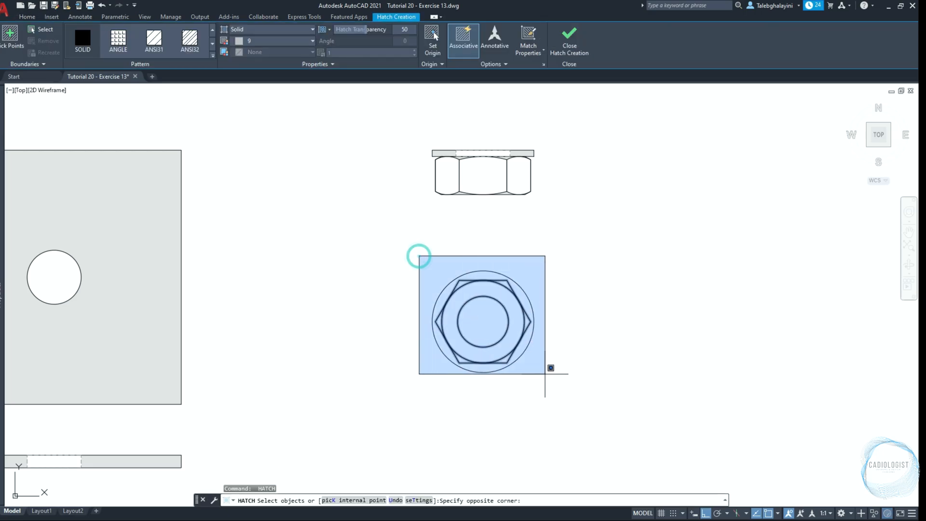
{"action": "left_click", "coordinate": [555, 389]}
{"action": "key", "text": "space"}
{"action": "key", "text": "space"}
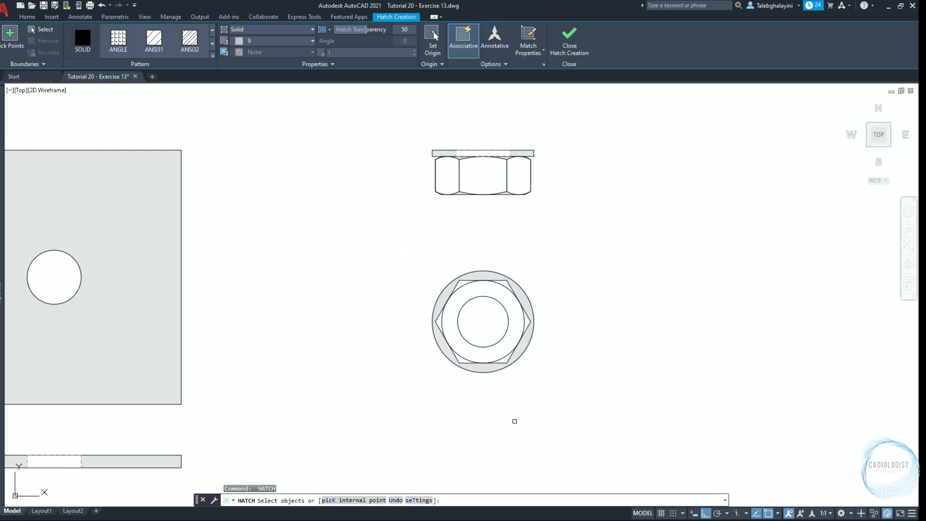
Fill the nut front view's six hexagon corner areas and the ring around its hole with the solid hatch by picking internal points
{"action": "left_click", "coordinate": [360, 502]}
{"action": "scroll", "coordinate": [470, 393], "scroll_direction": "up", "scroll_amount": 2}
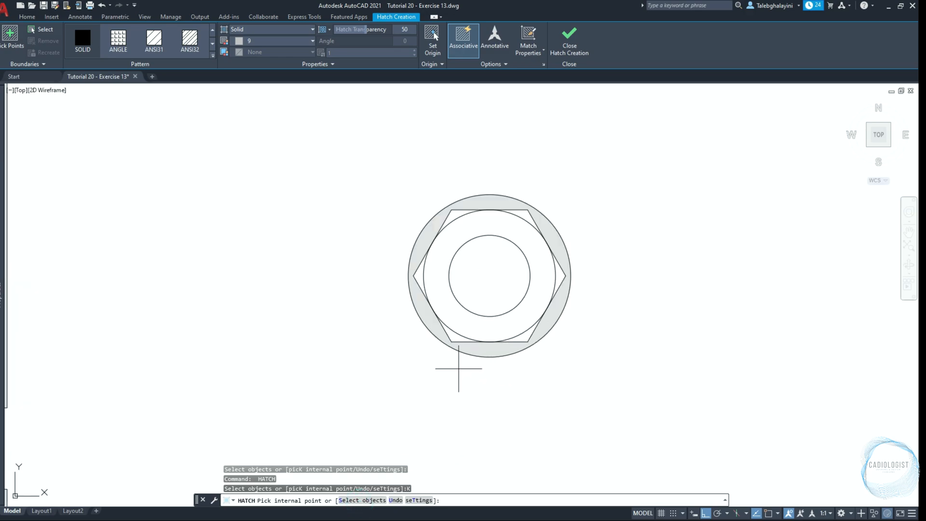
{"action": "left_click", "coordinate": [455, 338]}
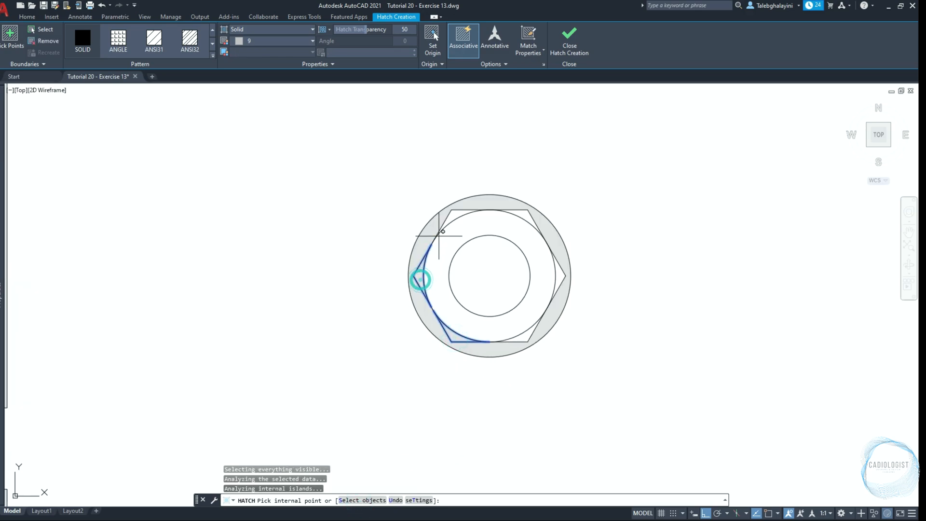
{"action": "left_click", "coordinate": [455, 213]}
{"action": "left_click", "coordinate": [526, 212]}
{"action": "left_click", "coordinate": [563, 276]}
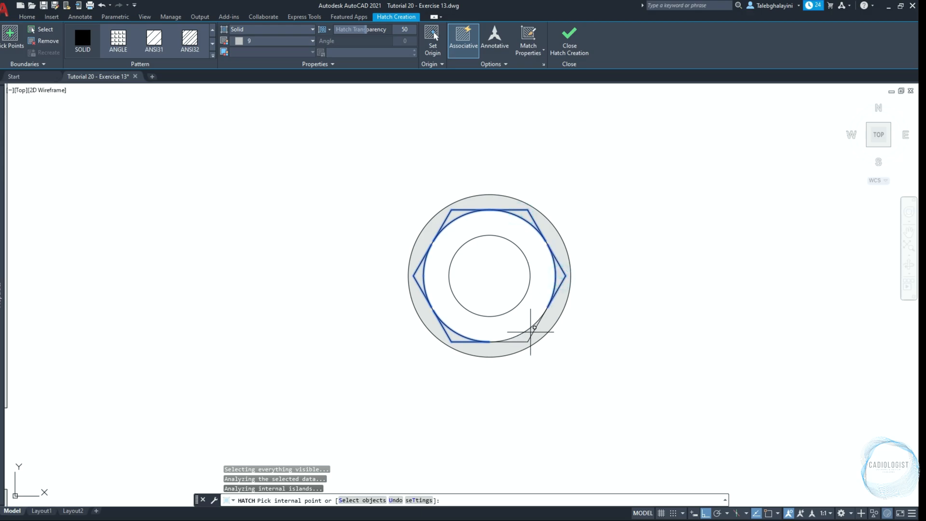
{"action": "left_click", "coordinate": [535, 290]}
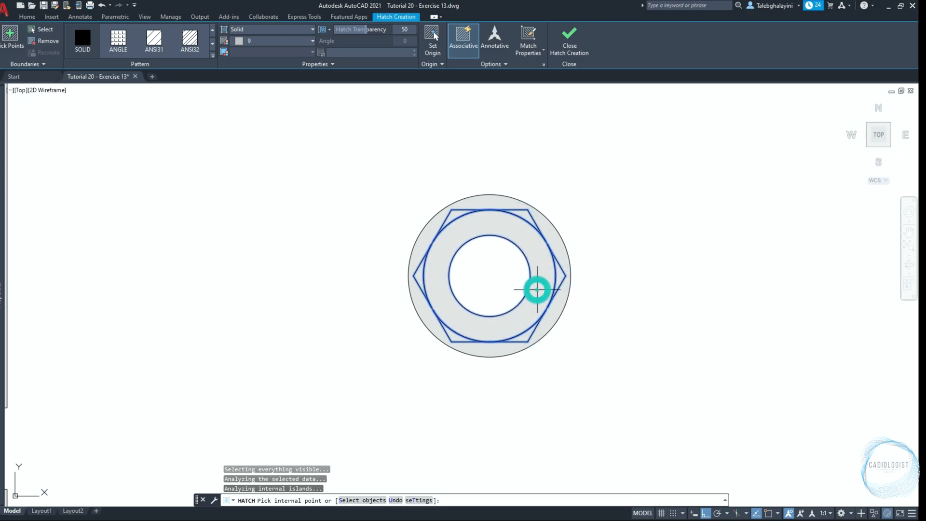
{"action": "key", "text": "Return"}
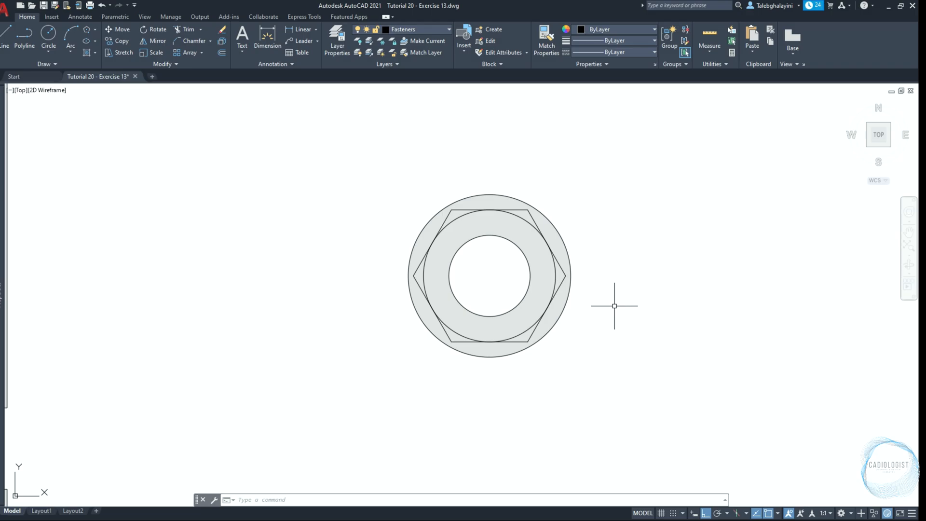
Start a hatch with a gradient pattern using White and colour 8
{"action": "type", "text": "ha"}
{"action": "key", "text": "Return"}
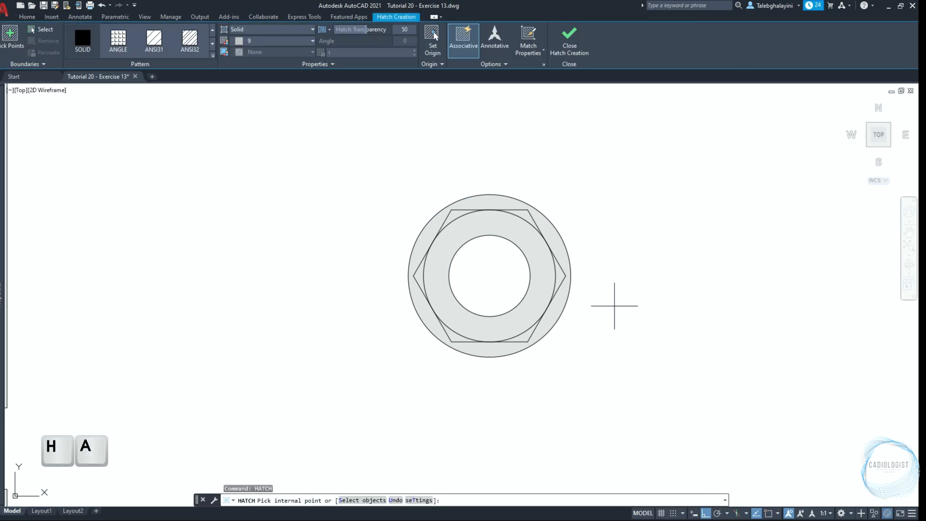
{"action": "left_click", "coordinate": [212, 54]}
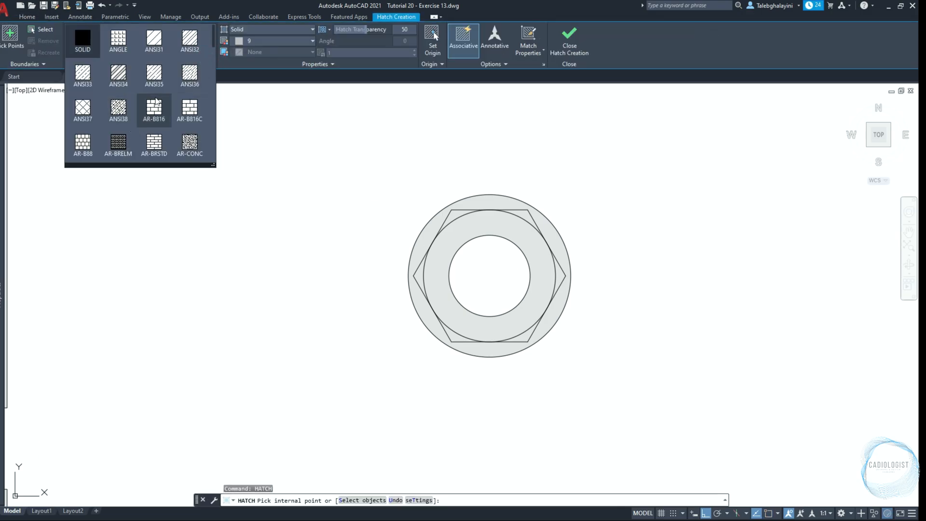
{"action": "scroll", "coordinate": [155, 135], "scroll_direction": "down", "scroll_amount": 3}
{"action": "left_click", "coordinate": [160, 146]}
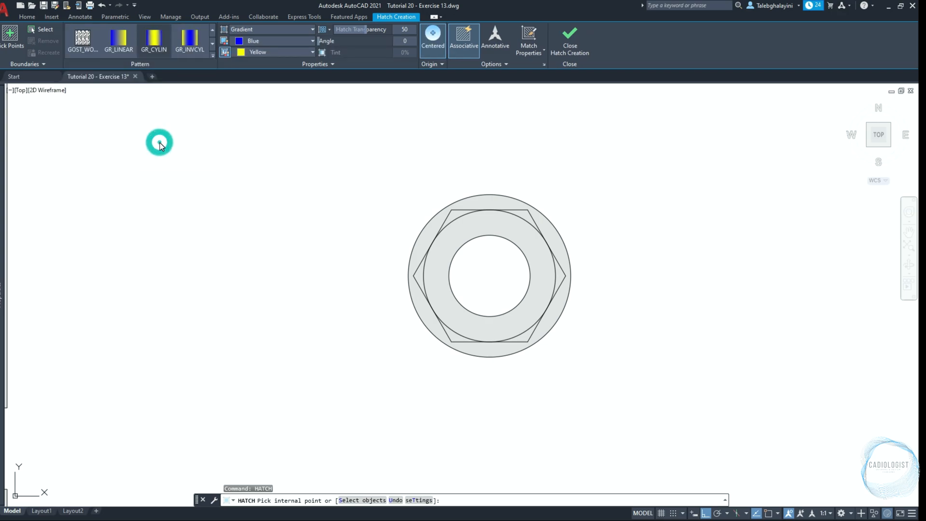
{"action": "left_click", "coordinate": [285, 42]}
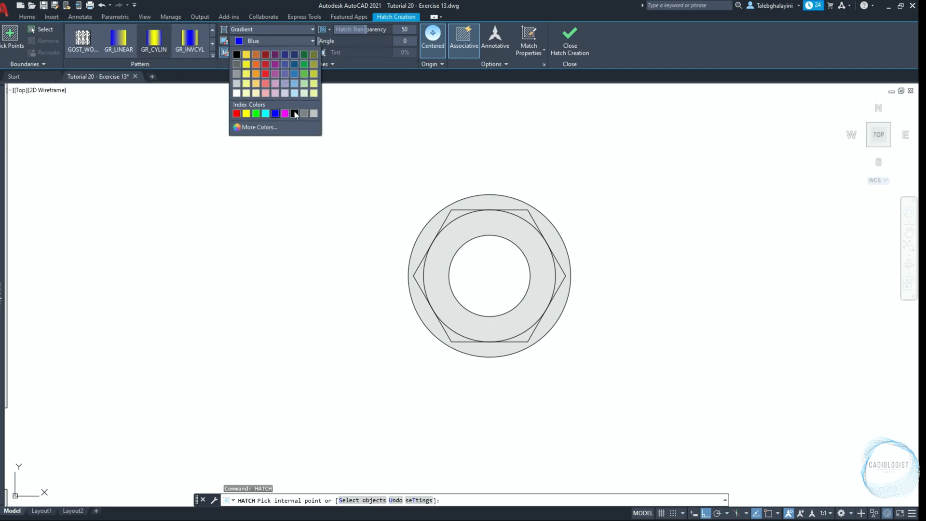
{"action": "left_click", "coordinate": [295, 114]}
{"action": "left_click", "coordinate": [273, 52]}
{"action": "left_click", "coordinate": [307, 127]}
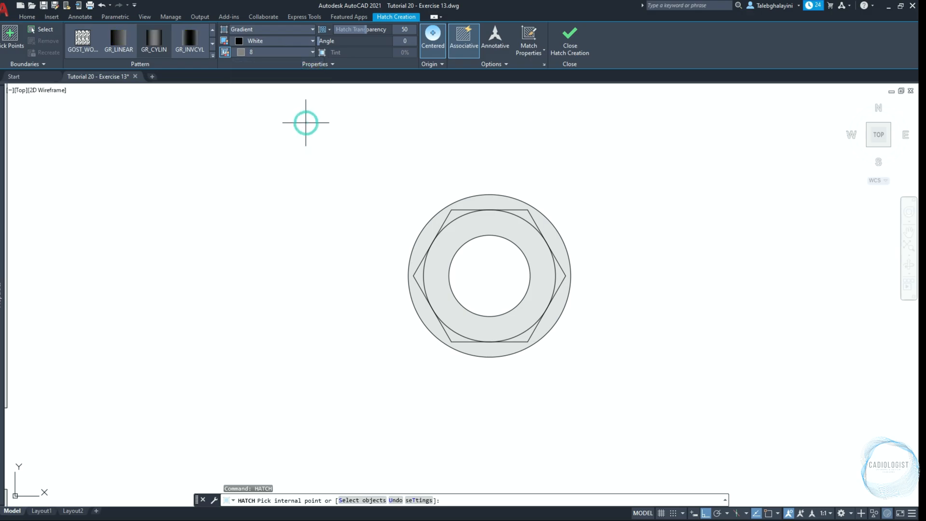
Apply the gradient hatch to the whole standalone bolt view by object selection
{"action": "scroll", "coordinate": [393, 124], "scroll_direction": "down", "scroll_amount": 8}
{"action": "scroll", "coordinate": [291, 236], "scroll_direction": "up", "scroll_amount": 3}
{"action": "scroll", "coordinate": [292, 235], "scroll_direction": "up", "scroll_amount": 2}
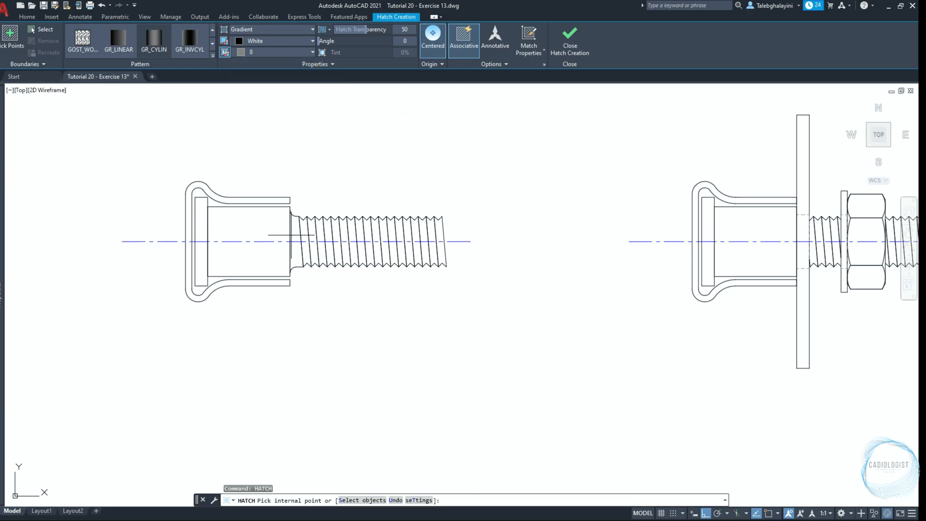
{"action": "left_click", "coordinate": [381, 500]}
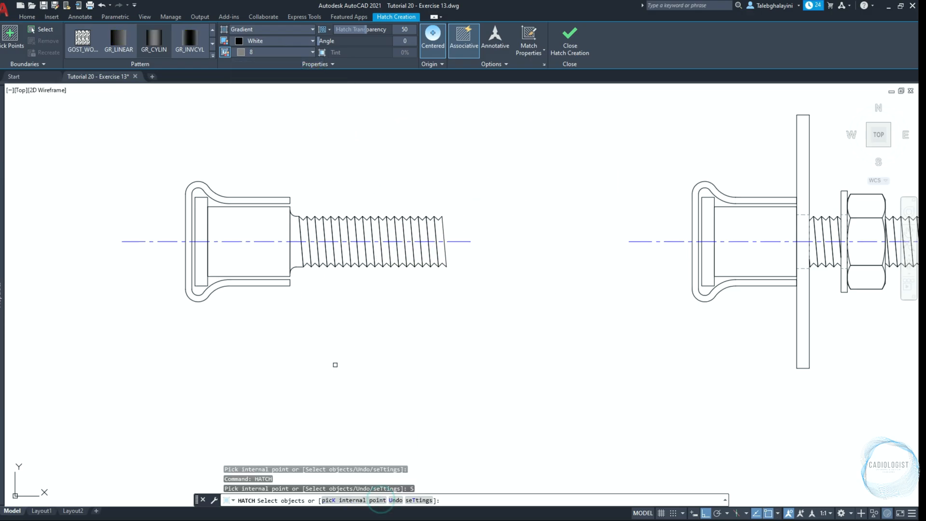
{"action": "left_click", "coordinate": [77, 144]}
{"action": "left_click", "coordinate": [531, 346]}
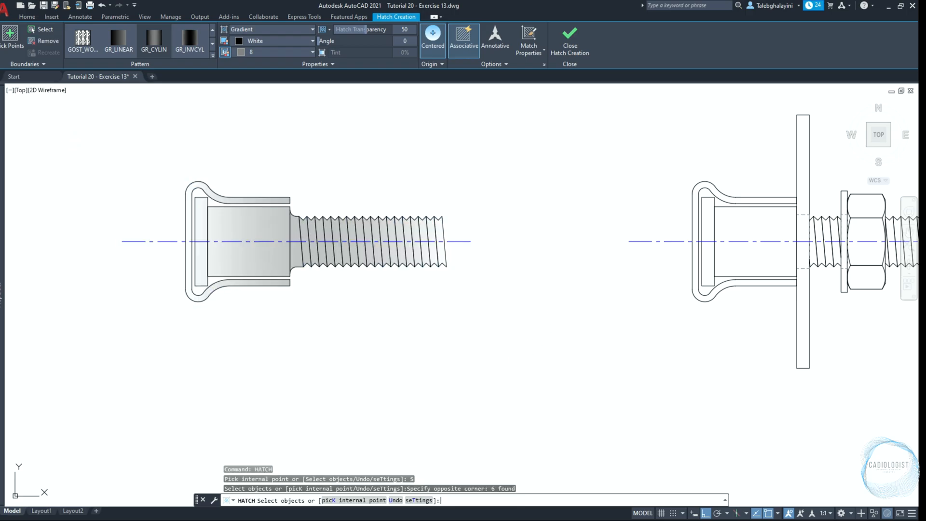
{"action": "key", "text": "Return"}
Start another solid hatch in colour 9 and select the whole assembly of bolt, plate and nut
{"action": "scroll", "coordinate": [537, 196], "scroll_direction": "down", "scroll_amount": 2}
{"action": "middle_click_drag", "start_coordinate": [537, 196], "coordinate": [400, 211]}
{"action": "key", "text": "Return"}
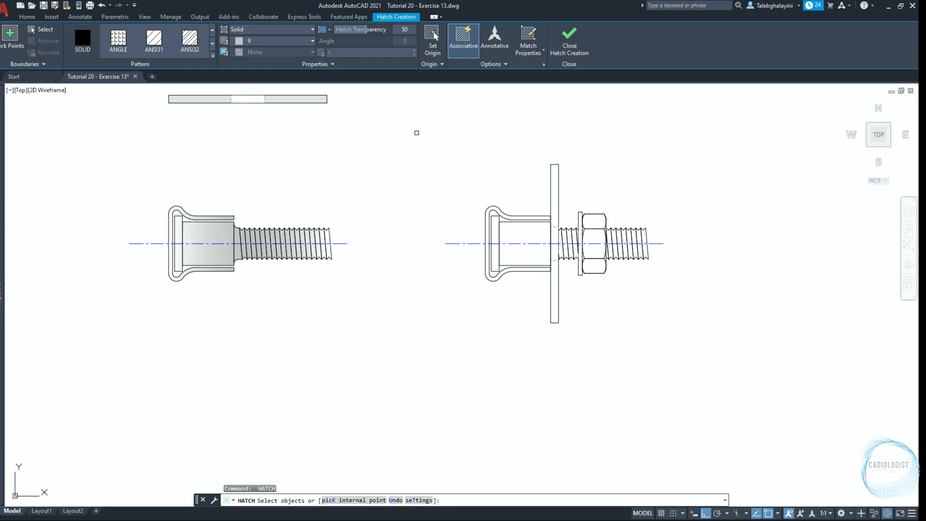
{"action": "left_click", "coordinate": [417, 132]}
{"action": "left_click", "coordinate": [725, 354]}
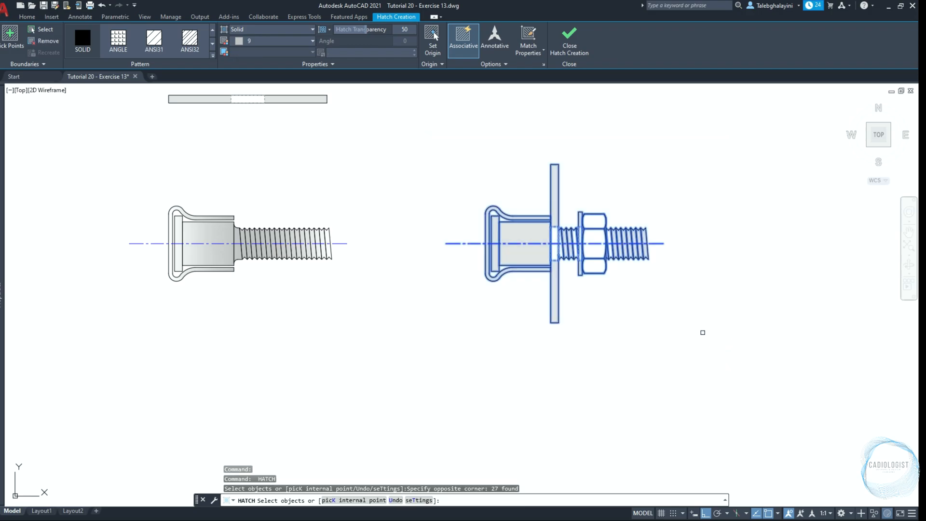
Add the unfilled thread areas beside the plate, flange and nut by picking internal points, and finish the assembly hatch
{"action": "scroll", "coordinate": [650, 258], "scroll_direction": "up", "scroll_amount": 4}
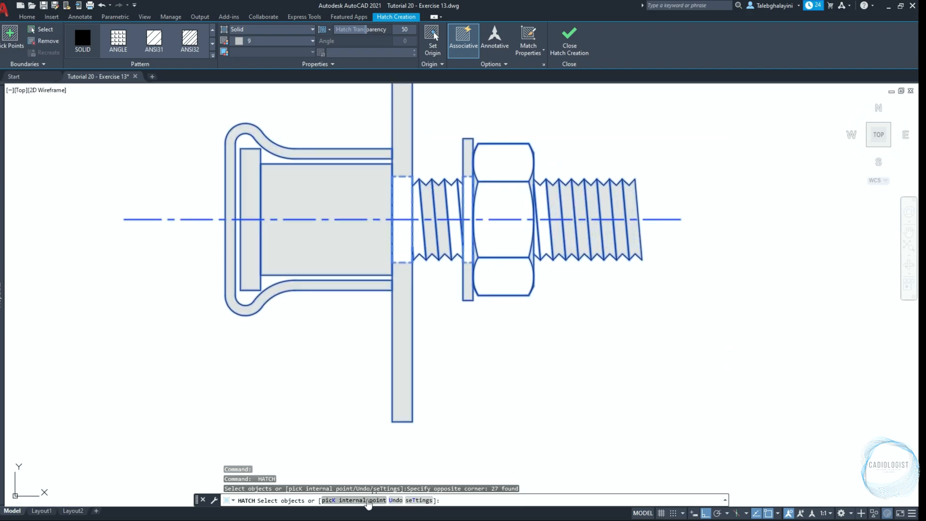
{"action": "left_click", "coordinate": [370, 500]}
{"action": "scroll", "coordinate": [550, 209], "scroll_direction": "up", "scroll_amount": 4}
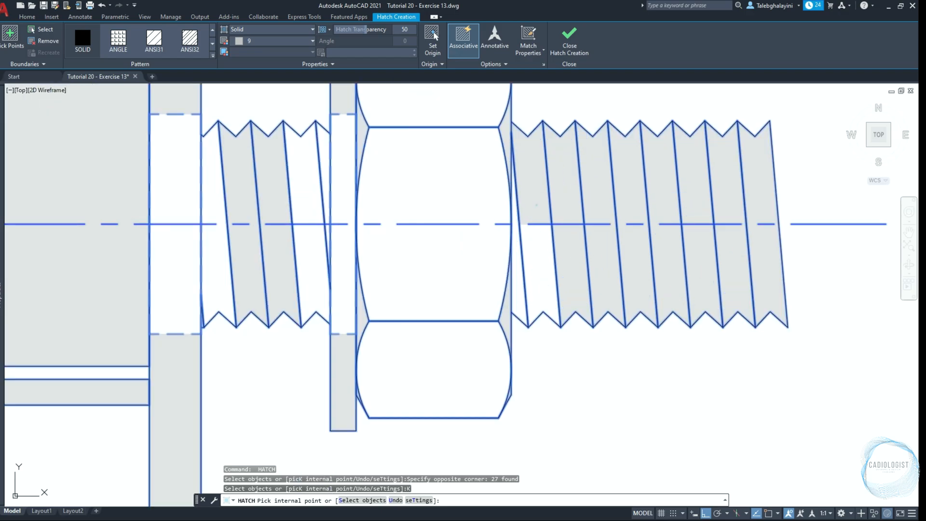
{"action": "left_click", "coordinate": [546, 244]}
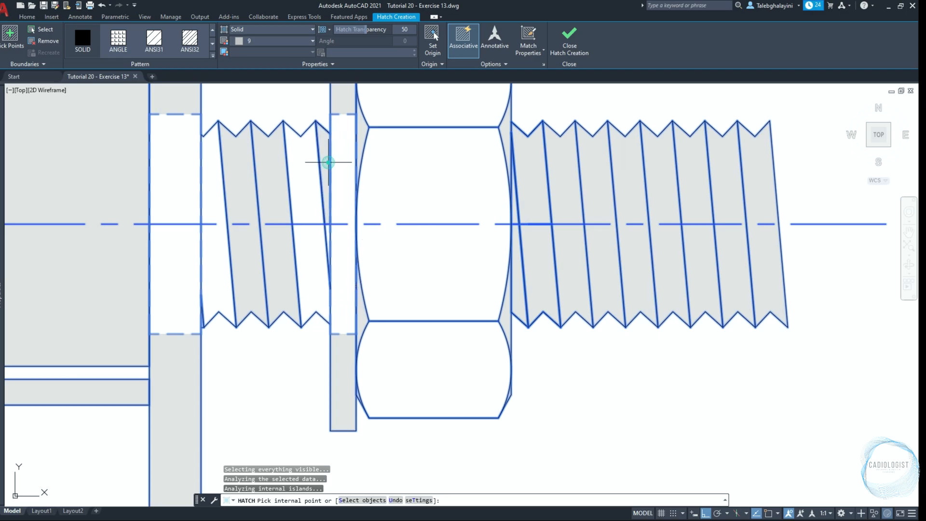
{"action": "left_click", "coordinate": [304, 176]}
{"action": "left_click", "coordinate": [208, 251]}
{"action": "left_click", "coordinate": [209, 196]}
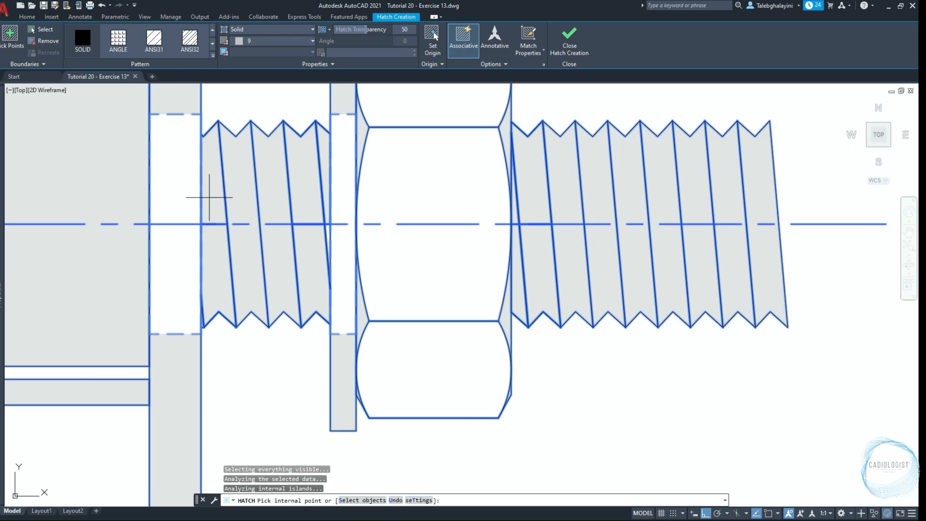
{"action": "left_click", "coordinate": [328, 227]}
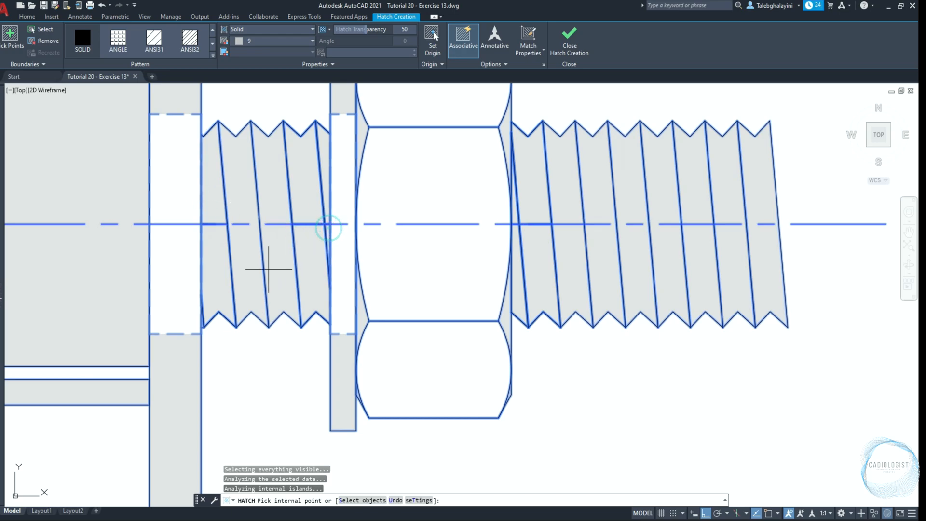
{"action": "scroll", "coordinate": [205, 316], "scroll_direction": "up", "scroll_amount": 3}
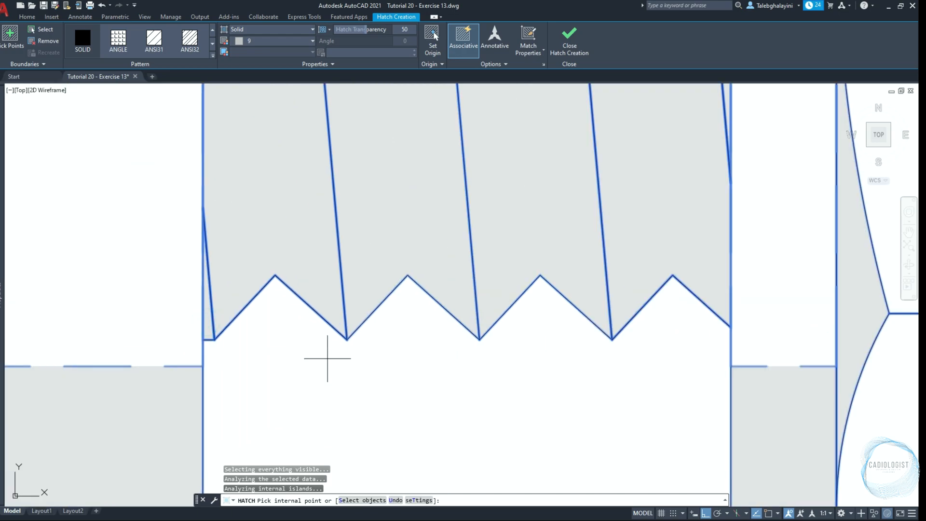
{"action": "scroll", "coordinate": [328, 358], "scroll_direction": "down", "scroll_amount": 3}
{"action": "key", "text": "Return"}
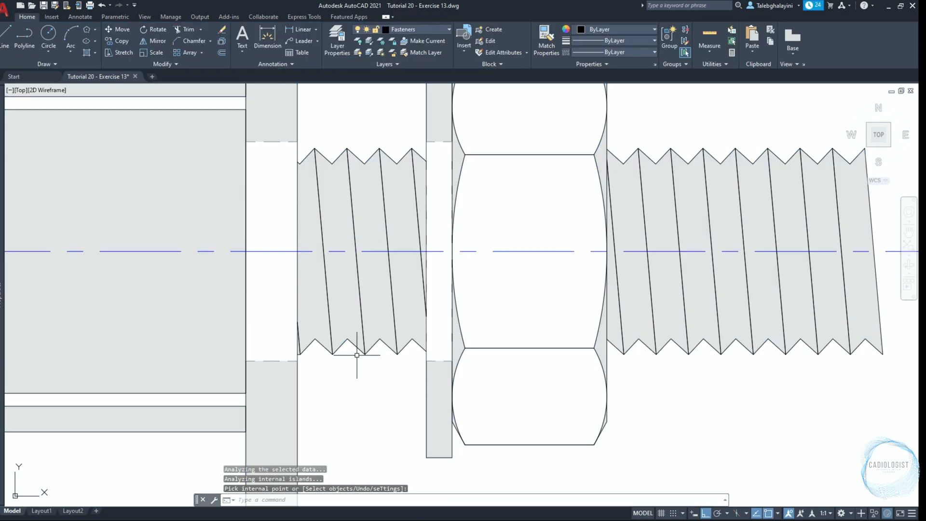
Match the assembly's hatch to the standalone bolt's gradient hatch with Match Properties
{"action": "scroll", "coordinate": [356, 366], "scroll_direction": "down", "scroll_amount": 5}
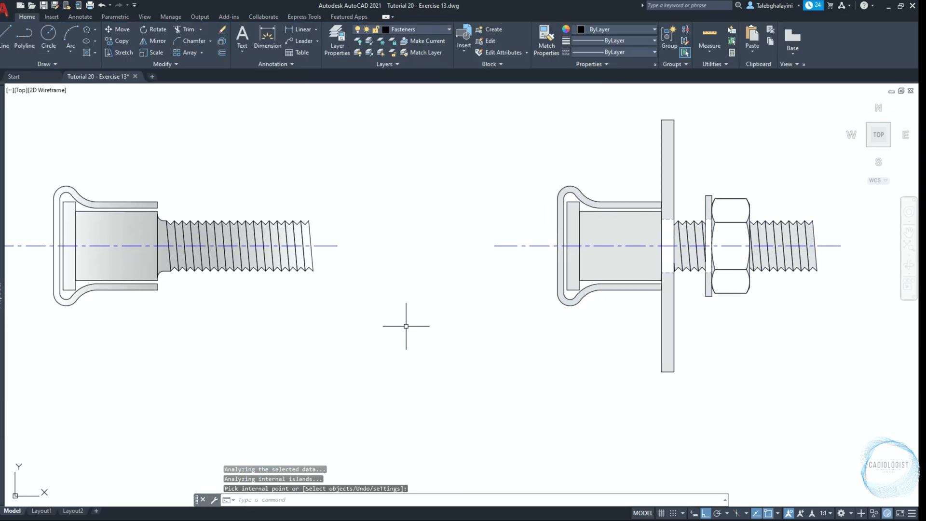
{"action": "type", "text": "MA"}
{"action": "key", "text": "Return"}
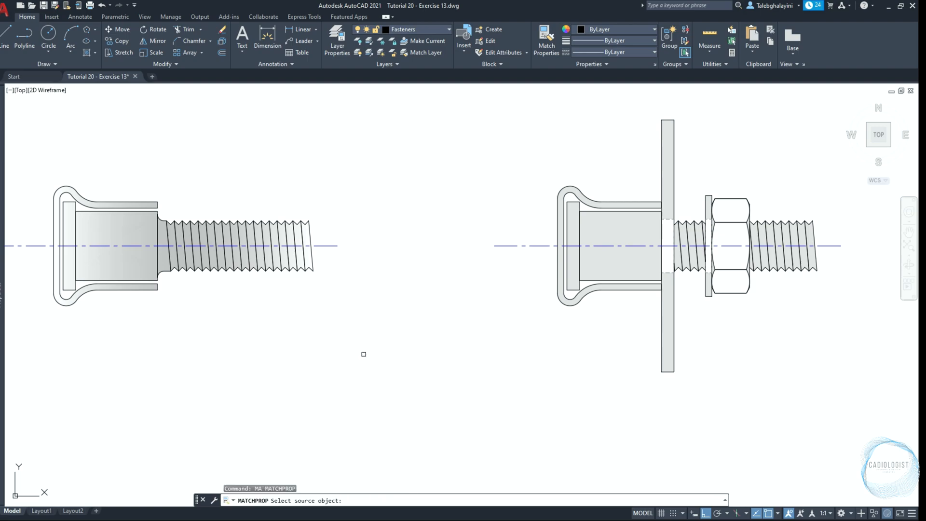
{"action": "left_click", "coordinate": [114, 262]}
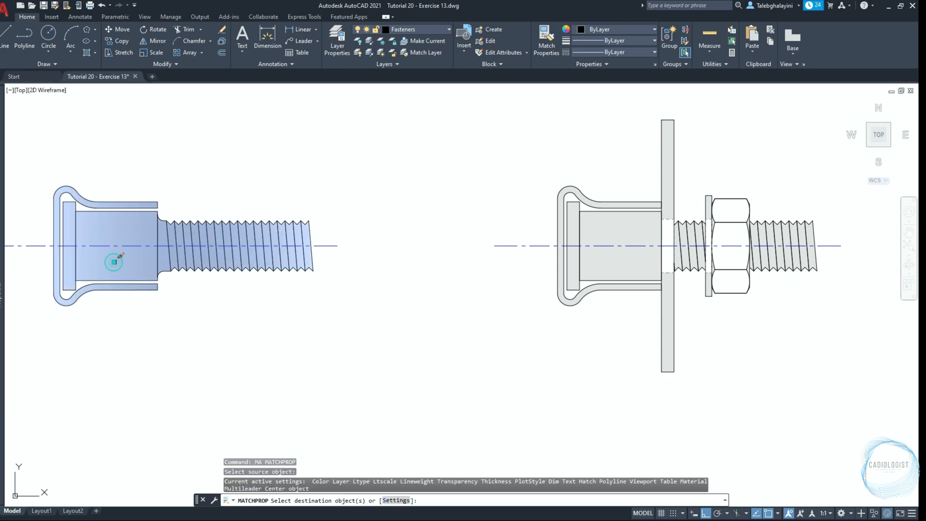
{"action": "left_click", "coordinate": [641, 259]}
{"action": "key", "text": "Return"}
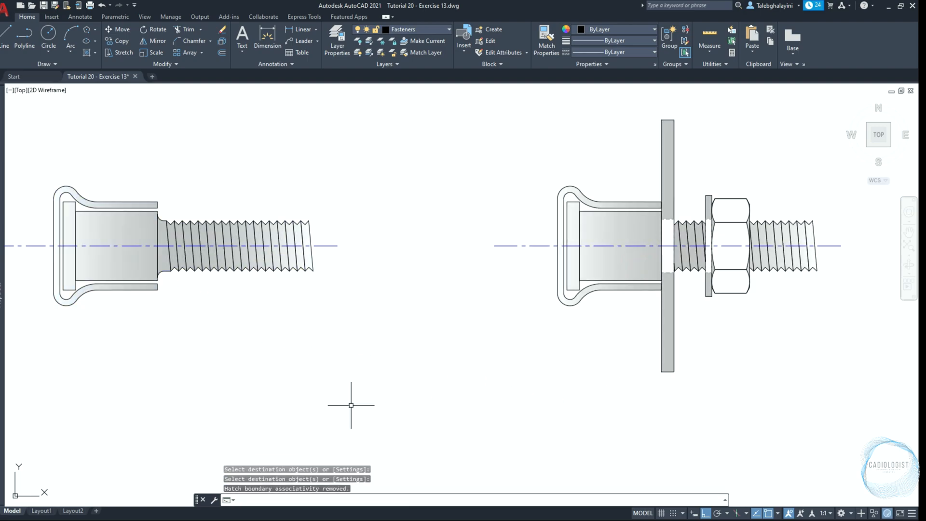
Start a block definition from the whole bolt, plate and nut assembly and name it M8 UnderCut Bolt
{"action": "scroll", "coordinate": [482, 377], "scroll_direction": "down", "scroll_amount": 2}
{"action": "left_click", "coordinate": [455, 180]}
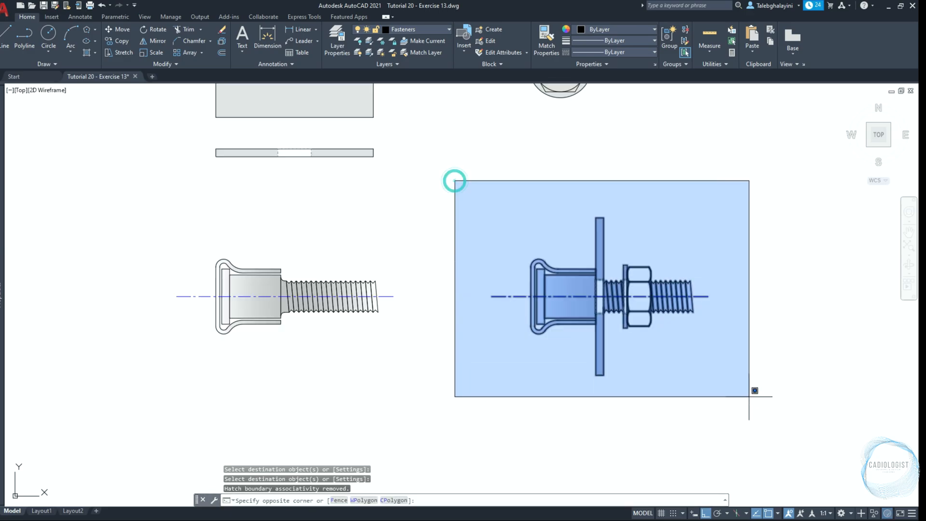
{"action": "left_click", "coordinate": [775, 406]}
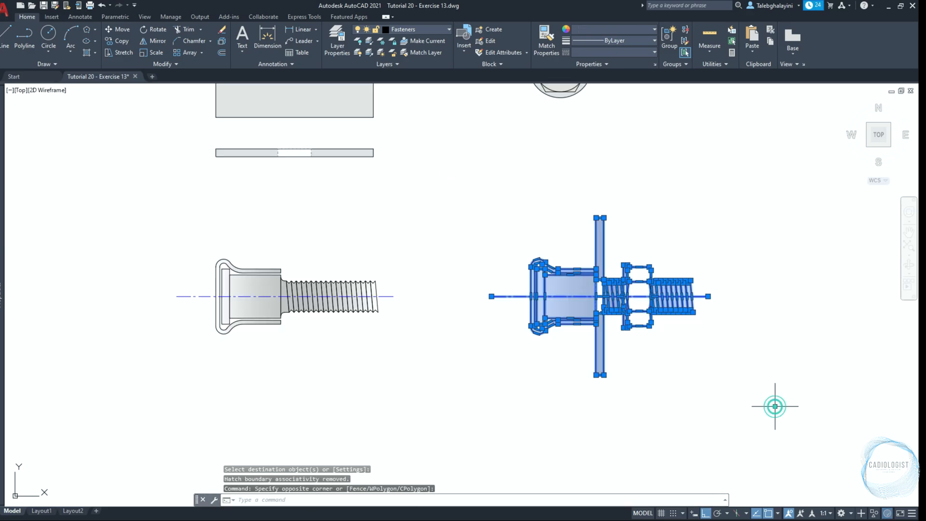
{"action": "left_click", "coordinate": [501, 28]}
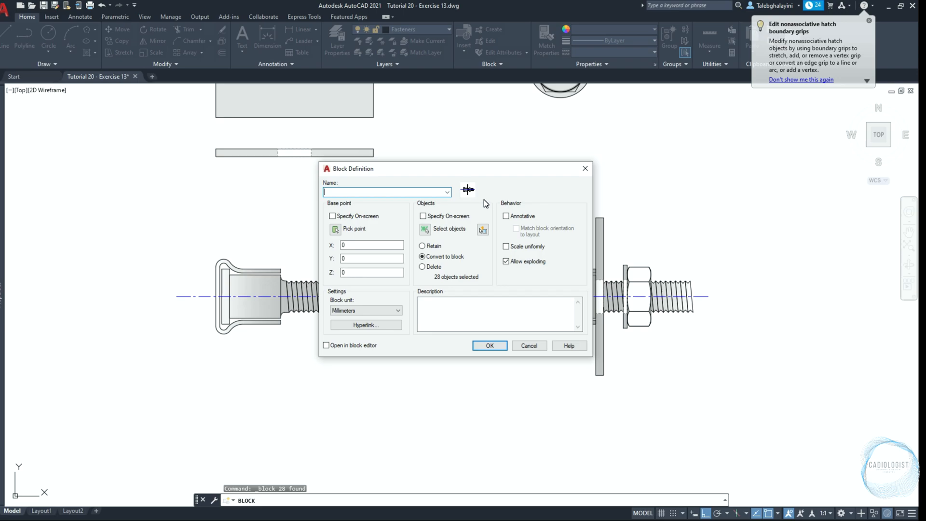
{"action": "type", "text": "M8 UnderCut Bolt"}
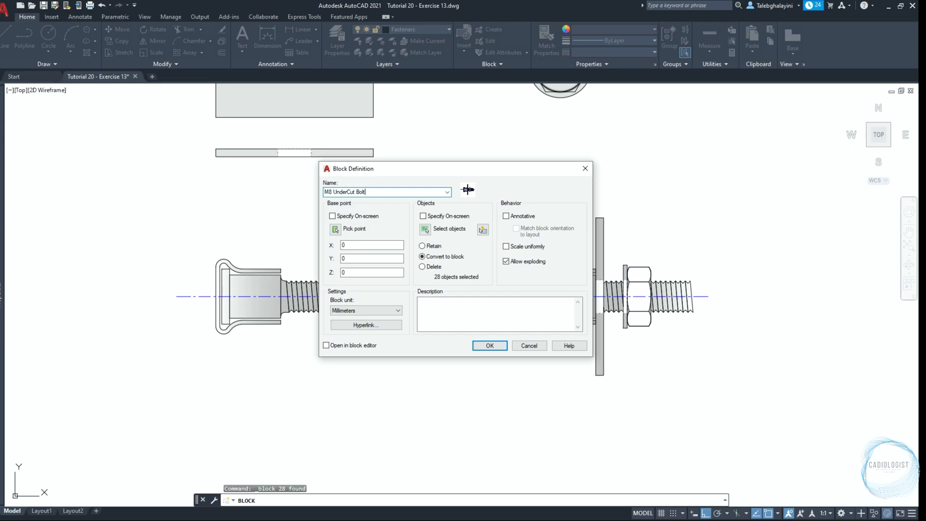
Place the block's base point on the centreline at the plate's thread-side face, finish the definition and check that the assembly selects as one object
{"action": "left_click", "coordinate": [336, 230]}
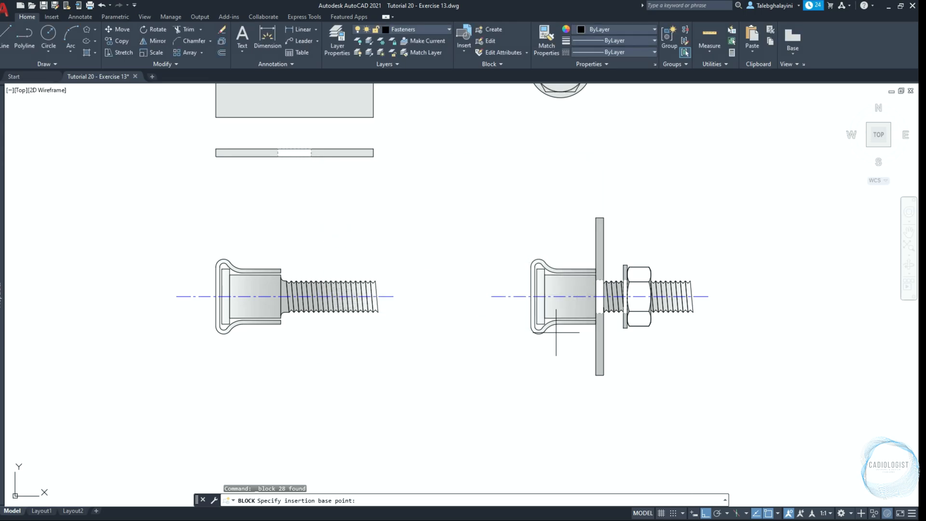
{"action": "scroll", "coordinate": [599, 310], "scroll_direction": "up", "scroll_amount": 6}
{"action": "left_click", "coordinate": [620, 257]}
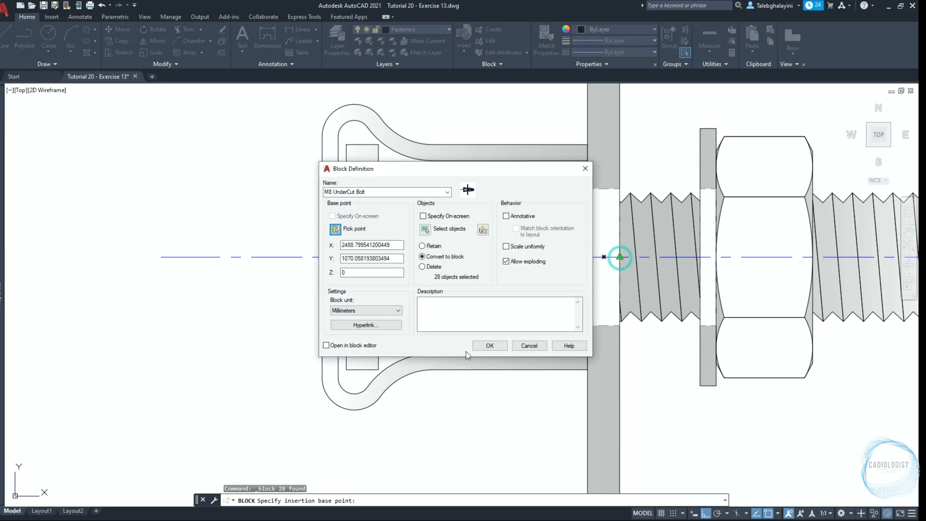
{"action": "left_click", "coordinate": [490, 346]}
{"action": "scroll", "coordinate": [494, 341], "scroll_direction": "down", "scroll_amount": 3}
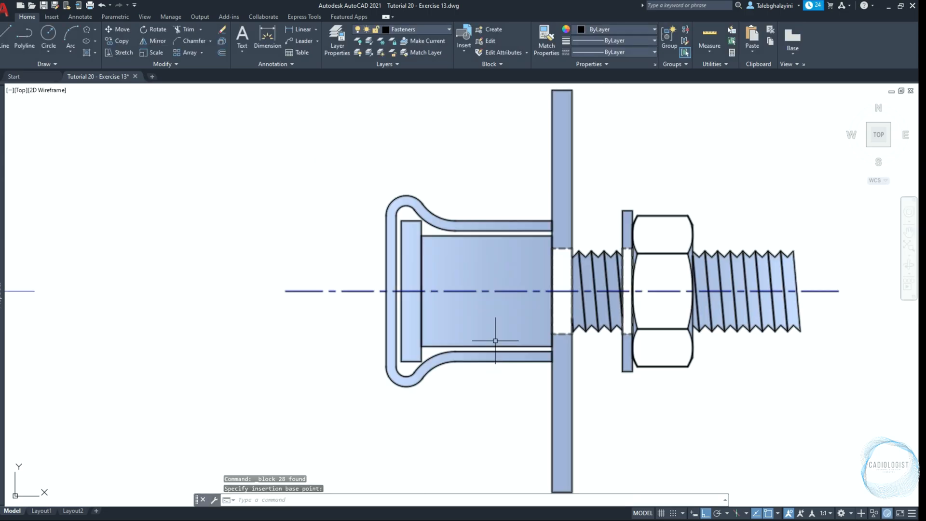
{"action": "left_click", "coordinate": [495, 341]}
{"action": "key", "text": "Escape"}
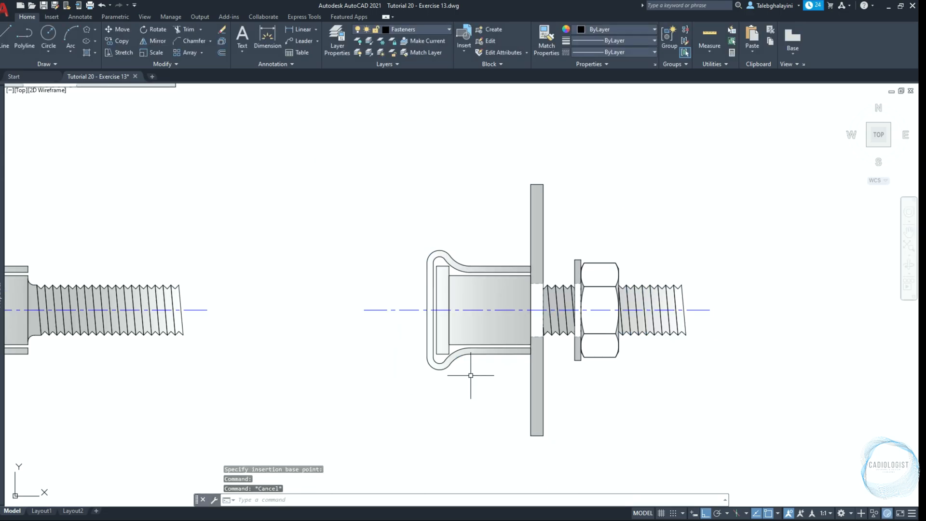
Fit the whole drawing in view and make DIM the current layer
{"action": "type", "text": "z"}
{"action": "key", "text": "Return"}
{"action": "type", "text": "e"}
{"action": "key", "text": "Return"}
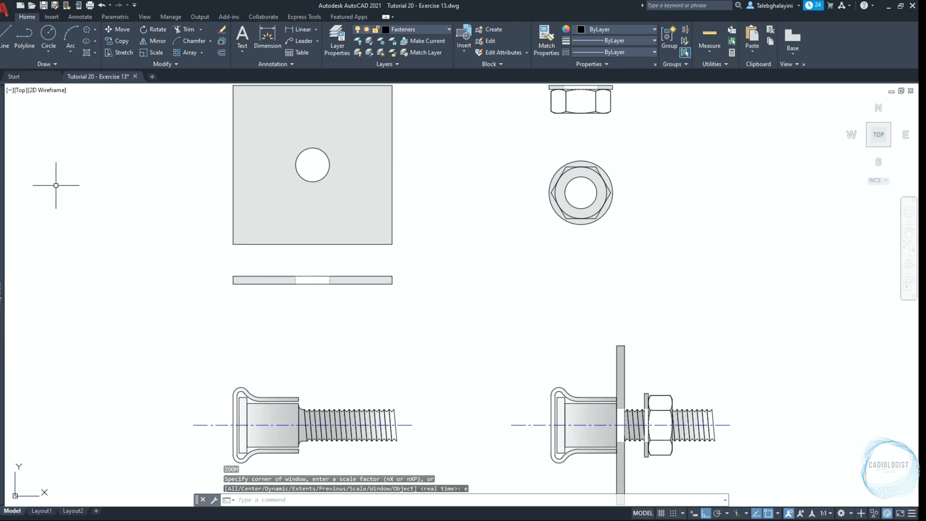
{"action": "key", "text": "ctrl+1"}
{"action": "left_click", "coordinate": [150, 130]}
{"action": "left_click", "coordinate": [135, 145]}
{"action": "key", "text": "ctrl+1"}
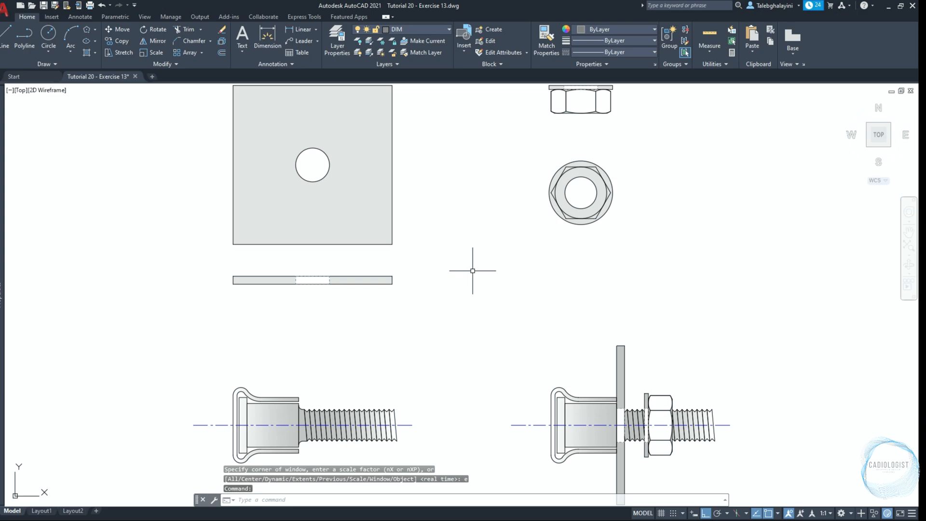
Create a new dimension style named DIM 01, starting from ISO-25 and used for all dimensions
{"action": "type", "text": "d"}
{"action": "key", "text": "space"}
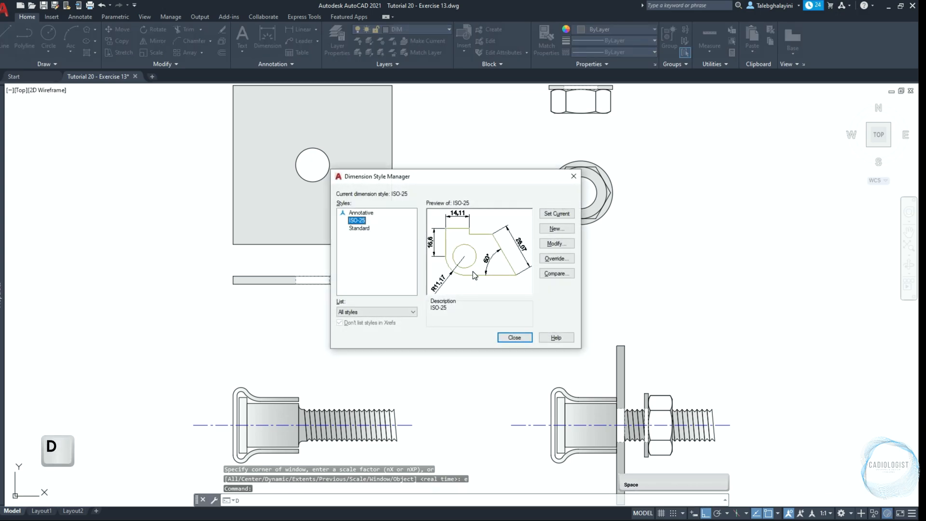
{"action": "left_click", "coordinate": [564, 226]}
{"action": "type", "text": "D"}
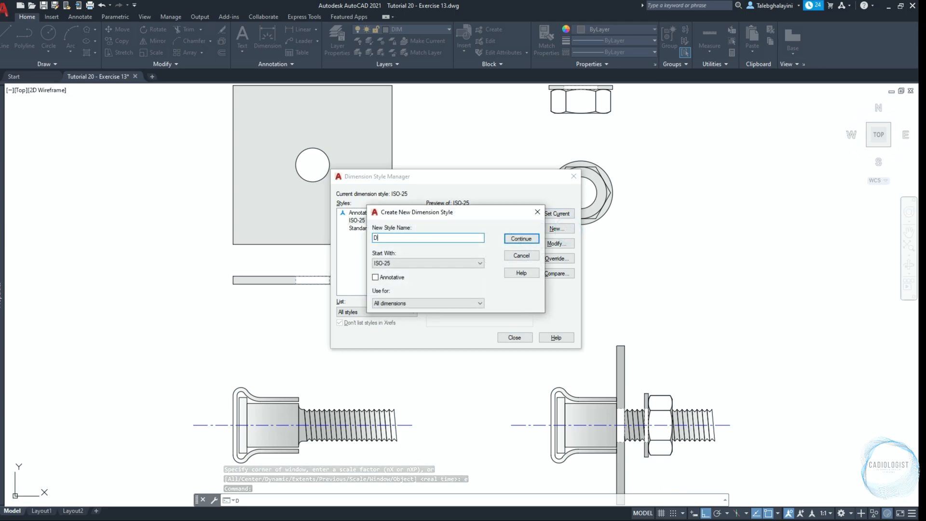
{"action": "type", "text": "IM 01"}
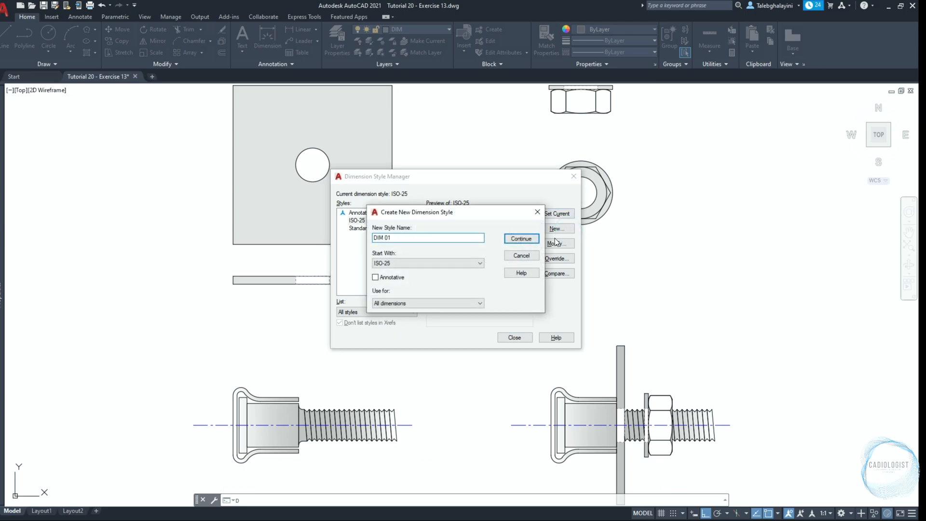
{"action": "left_click", "coordinate": [520, 239]}
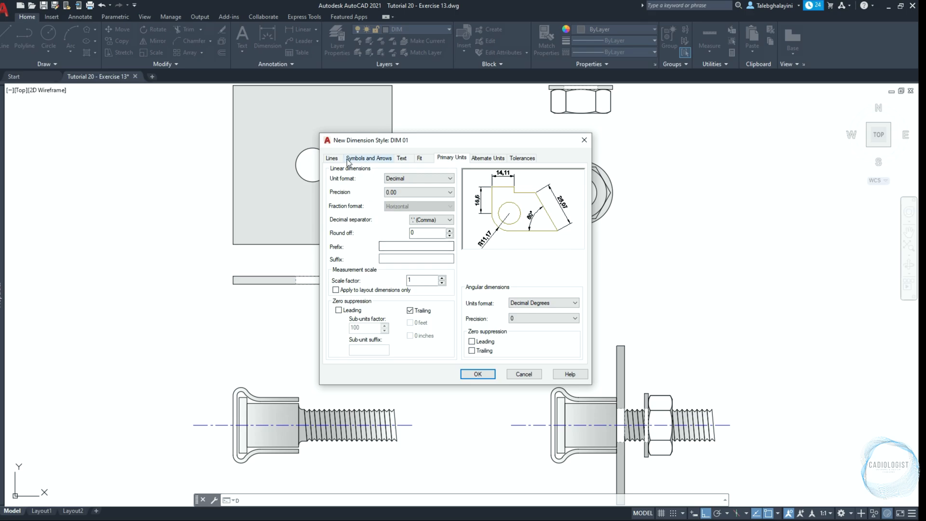
Go over DIM 01's baseline spacing and extension line settings, and use Dot small for both dimension arrowheads with an arrow size of 1.5
{"action": "left_click", "coordinate": [333, 158]}
{"action": "left_click_drag", "start_coordinate": [440, 236], "coordinate": [378, 236]}
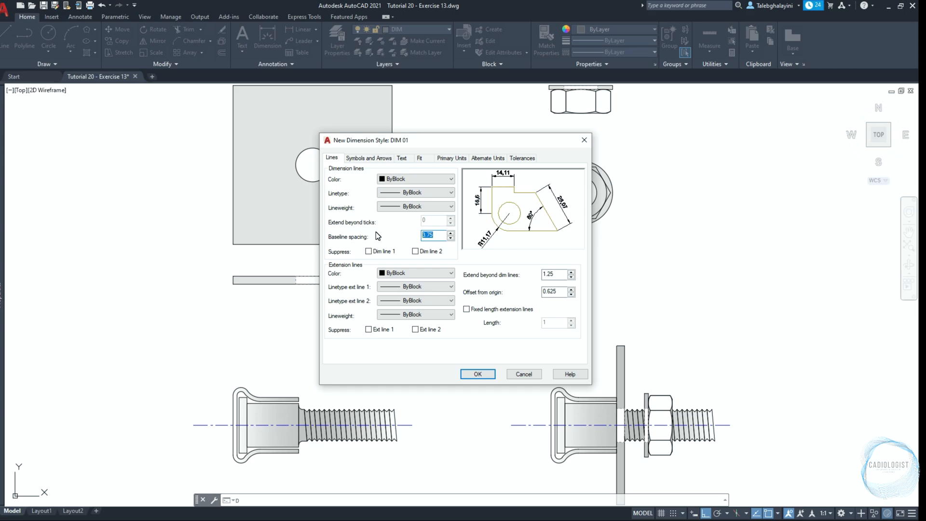
{"action": "left_click_drag", "start_coordinate": [557, 276], "coordinate": [542, 292]}
{"action": "left_click", "coordinate": [390, 161]}
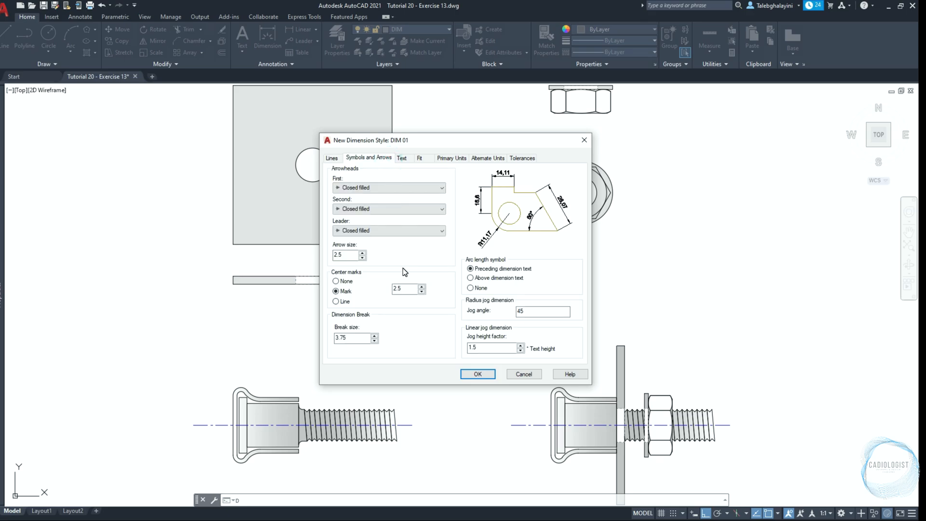
{"action": "left_click", "coordinate": [367, 188]}
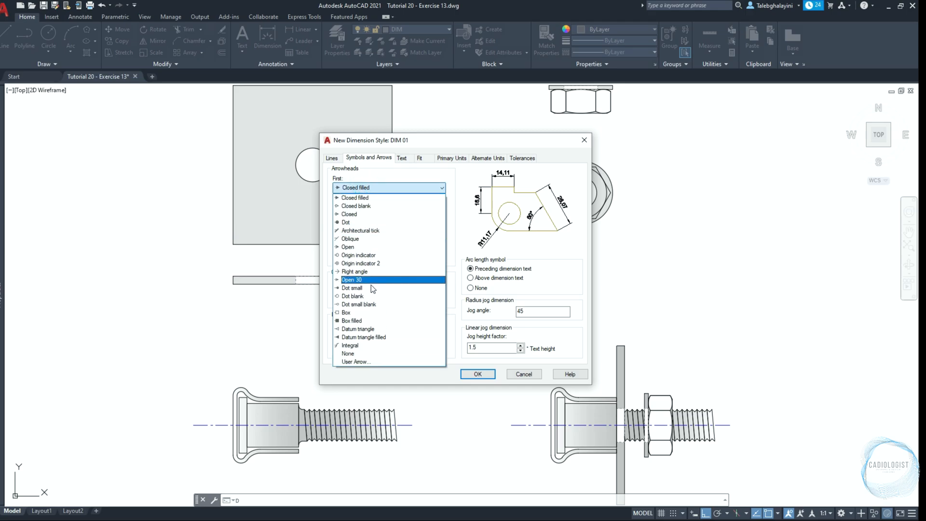
{"action": "left_click", "coordinate": [352, 287]}
{"action": "double_click", "coordinate": [345, 253]}
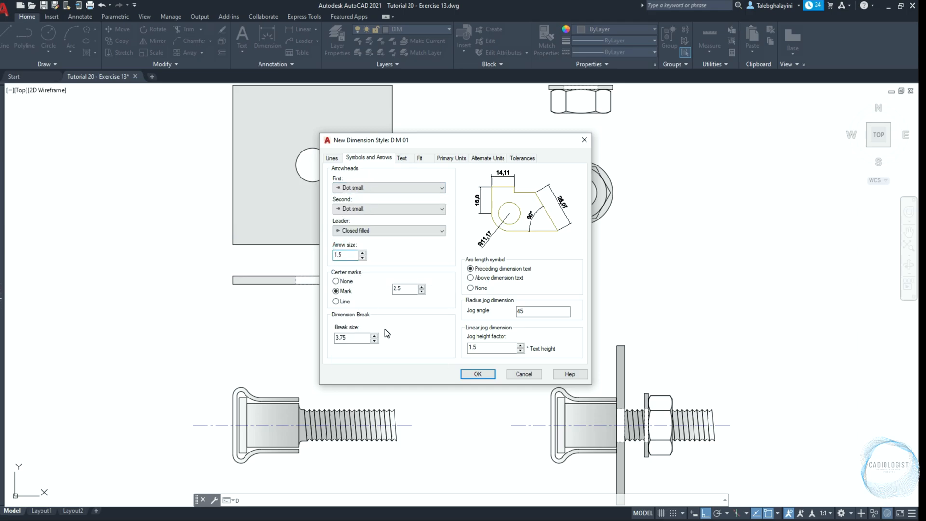
{"action": "double_click", "coordinate": [347, 338]}
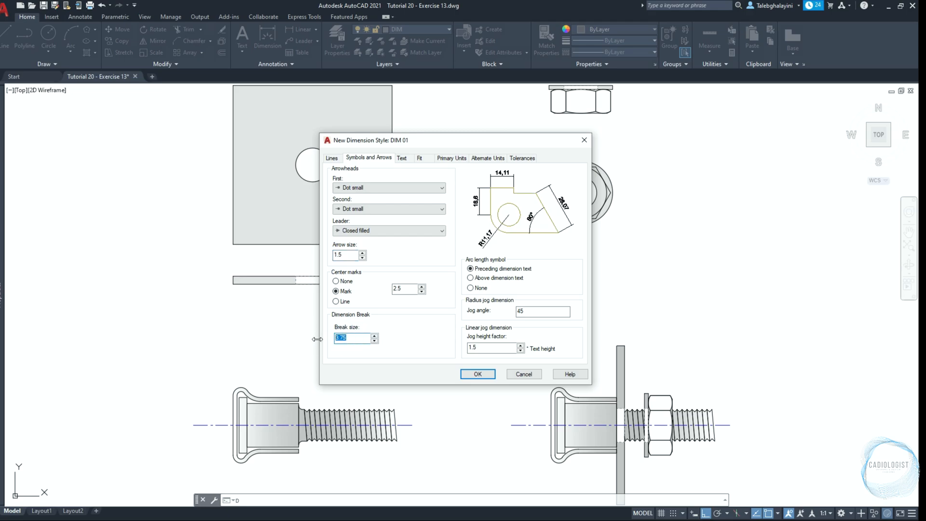
Set DIM 01's text height to 1.5, placement above and centered, offset from the dimension line to 1, and alignment with the dimension line
{"action": "left_click", "coordinate": [404, 159]}
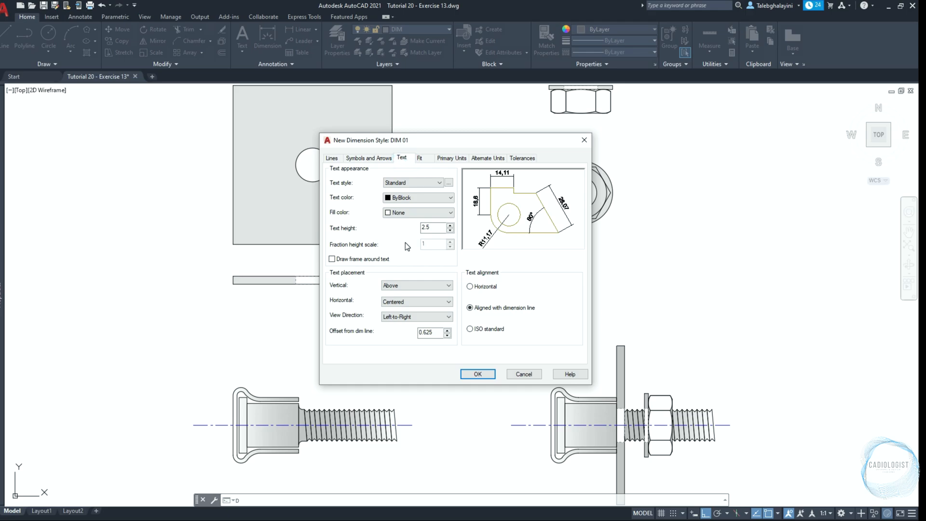
{"action": "double_click", "coordinate": [432, 229]}
{"action": "left_click", "coordinate": [412, 285]}
{"action": "left_click", "coordinate": [406, 301]}
{"action": "left_click", "coordinate": [407, 301]}
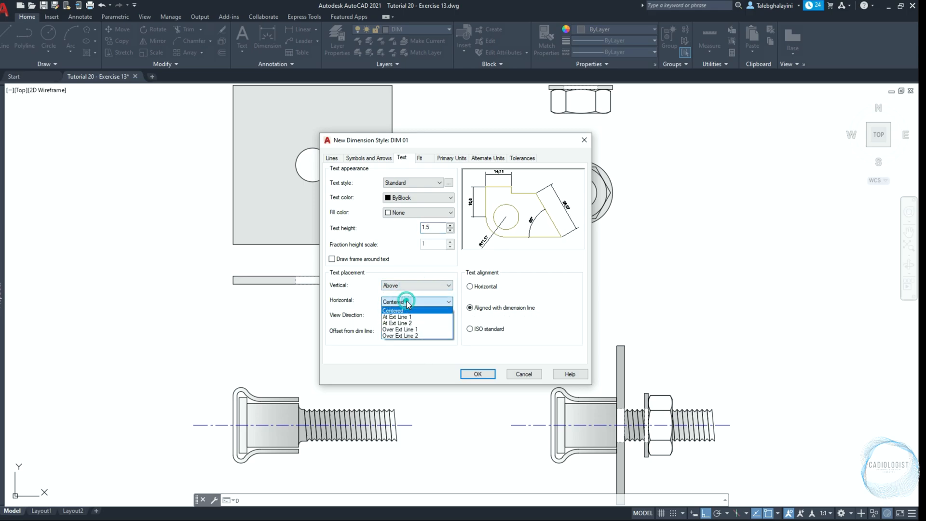
{"action": "left_click", "coordinate": [408, 311]}
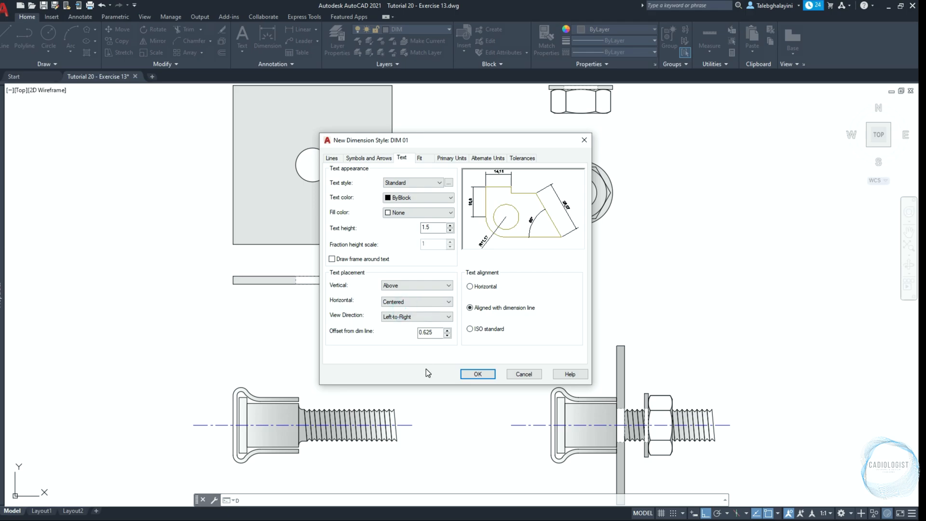
{"action": "double_click", "coordinate": [431, 333]}
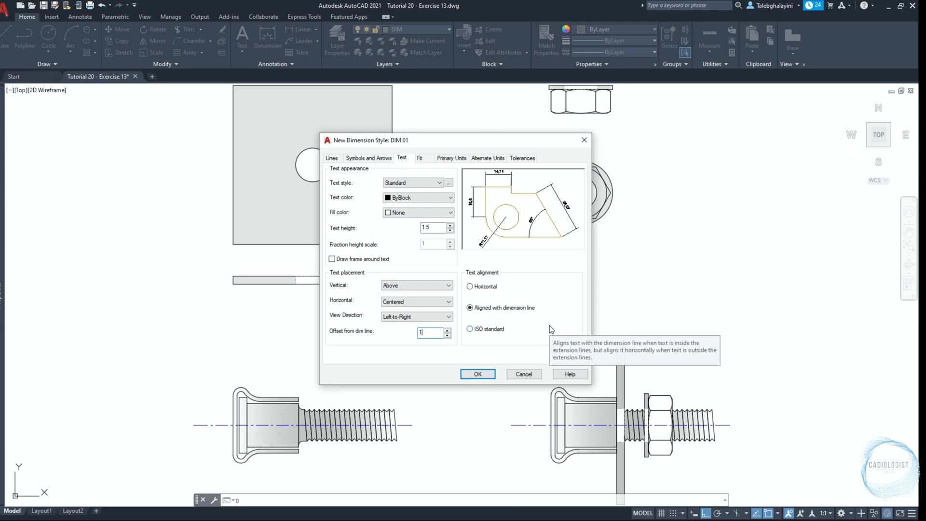
{"action": "left_click", "coordinate": [528, 308]}
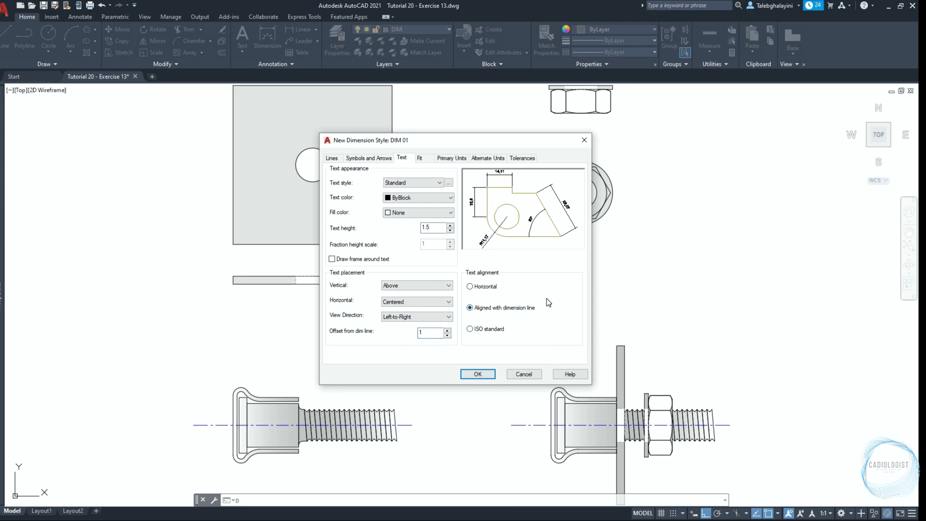
Keep the overall scale at 1, set DIM 01's linear precision to 0.0, and save the style as the current one
{"action": "left_click", "coordinate": [422, 159]}
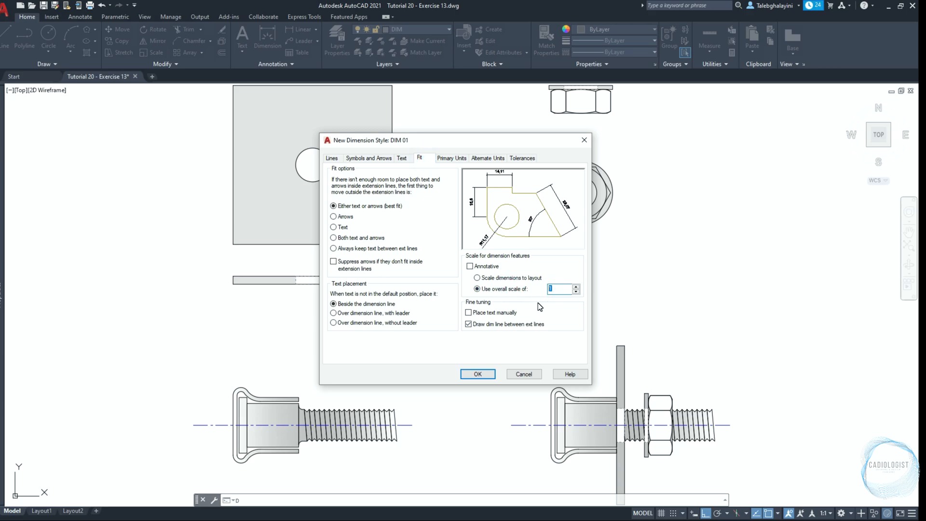
{"action": "left_click", "coordinate": [459, 159]}
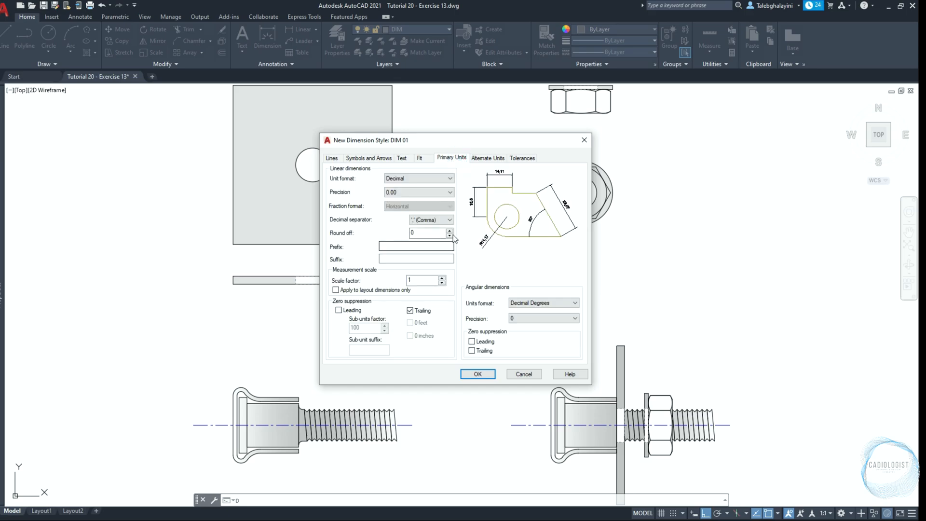
{"action": "left_click", "coordinate": [440, 193]}
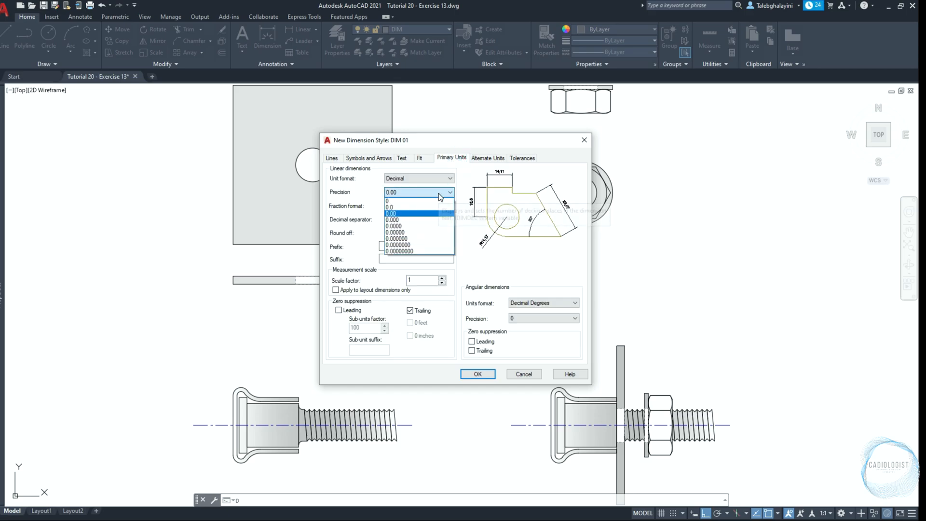
{"action": "left_click", "coordinate": [430, 207]}
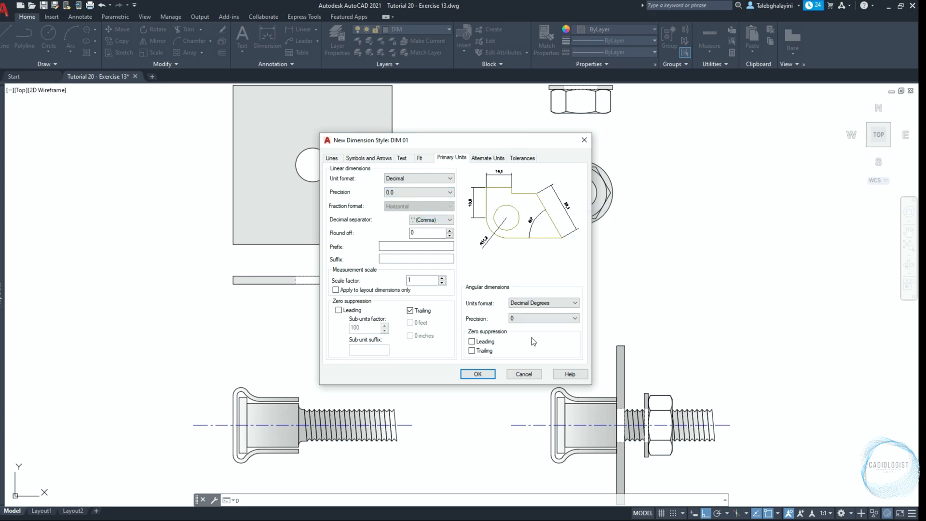
{"action": "left_click", "coordinate": [528, 319]}
{"action": "left_click", "coordinate": [528, 320]}
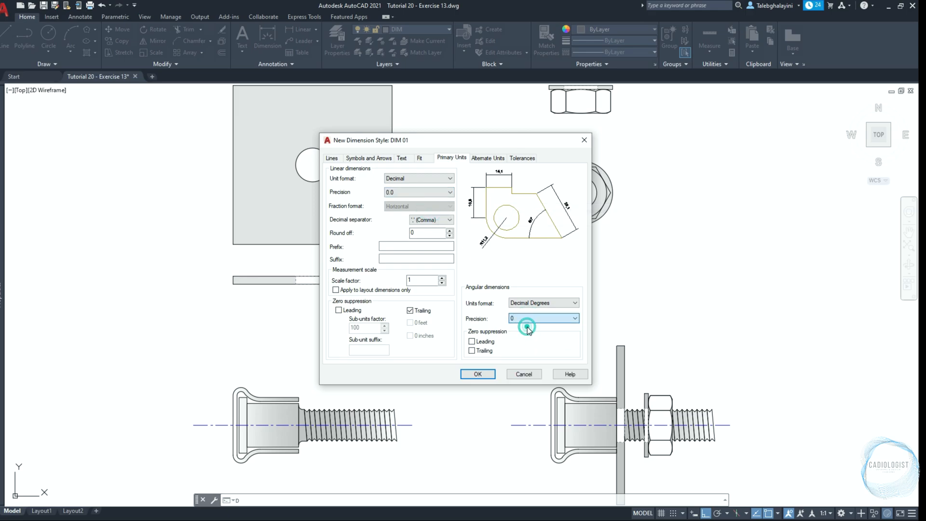
{"action": "left_click", "coordinate": [479, 374]}
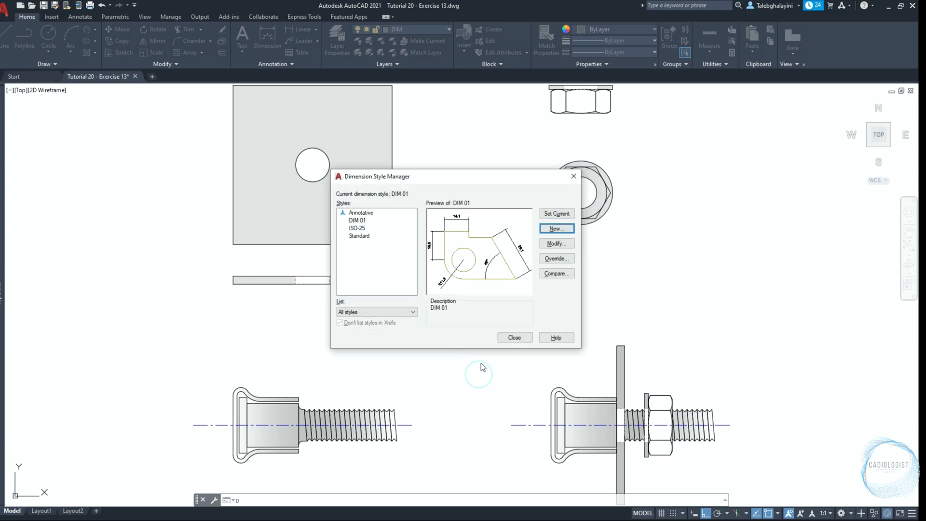
{"action": "left_click", "coordinate": [510, 335]}
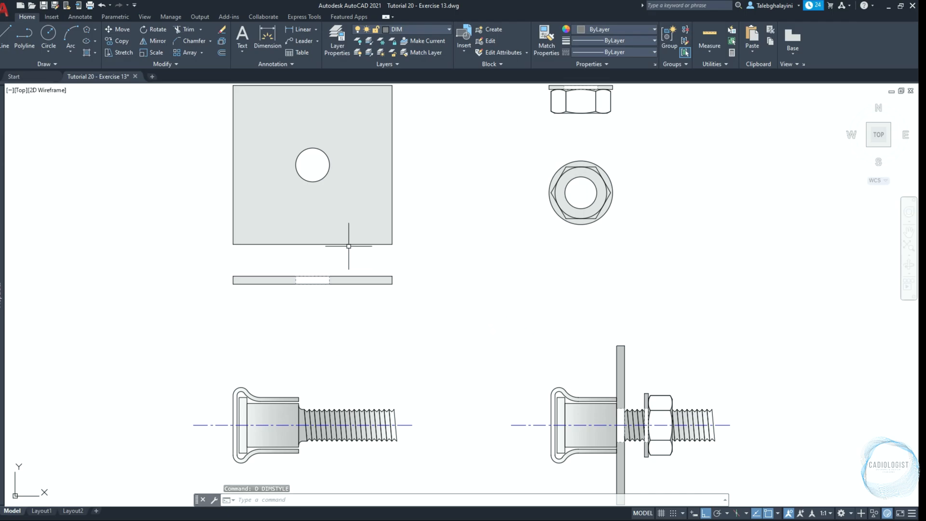
Dimension the vertical distance from the square plate's lower-left corner to the hole centre, placing the dimension line 3 mm outside the left edge
{"action": "left_click", "coordinate": [81, 17]}
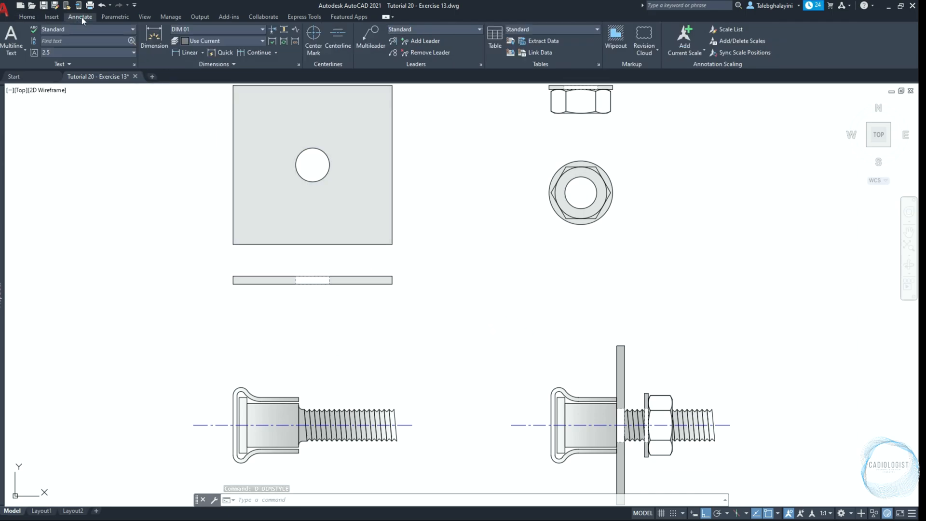
{"action": "left_click", "coordinate": [188, 52]}
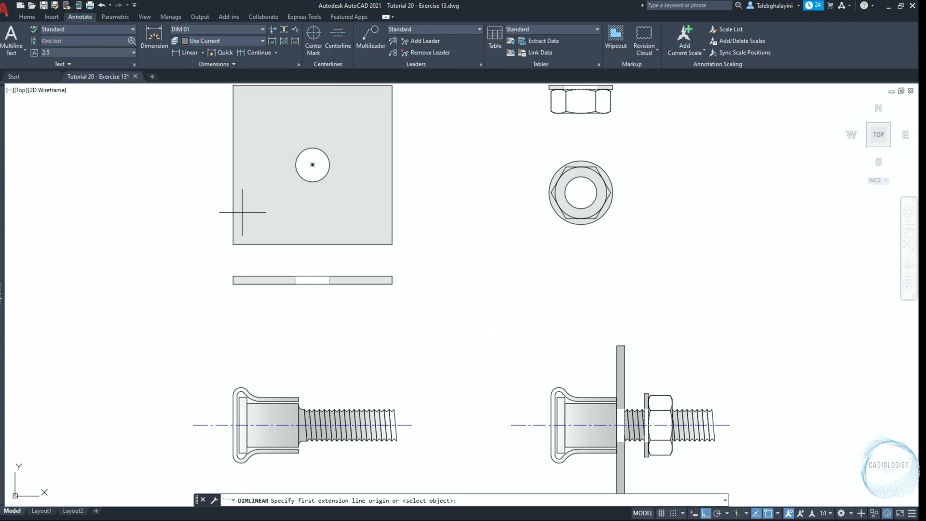
{"action": "left_click", "coordinate": [233, 244]}
{"action": "left_click", "coordinate": [313, 165]}
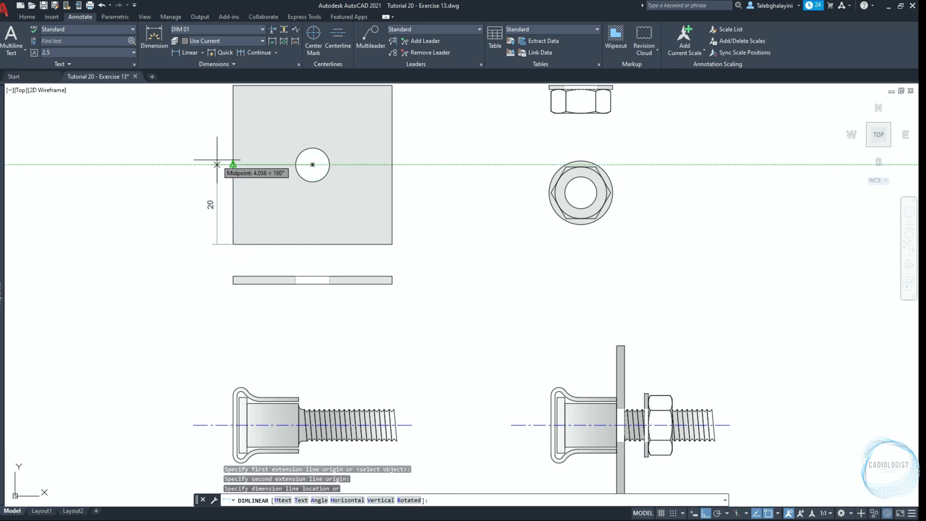
{"action": "type", "text": "3"}
{"action": "key", "text": "Return"}
Continue the vertical dimension from the hole centre up to the square plate's upper-left corner
{"action": "type", "text": "DIMC"}
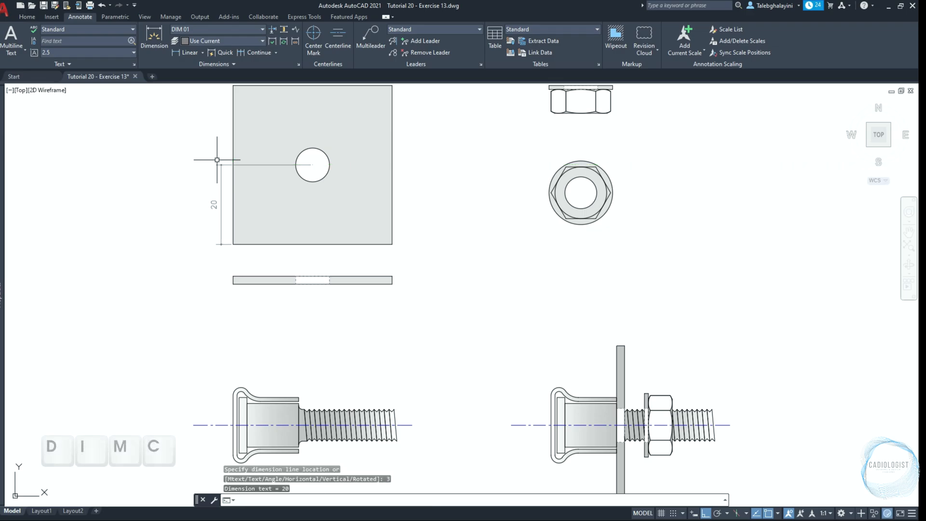
{"action": "key", "text": "Return"}
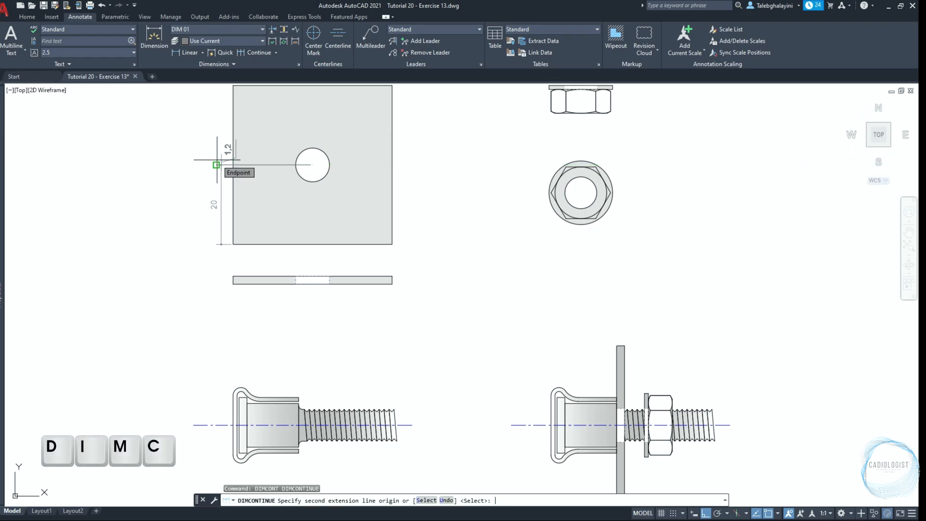
{"action": "middle_click_drag", "start_coordinate": [217, 164], "coordinate": [224, 216]}
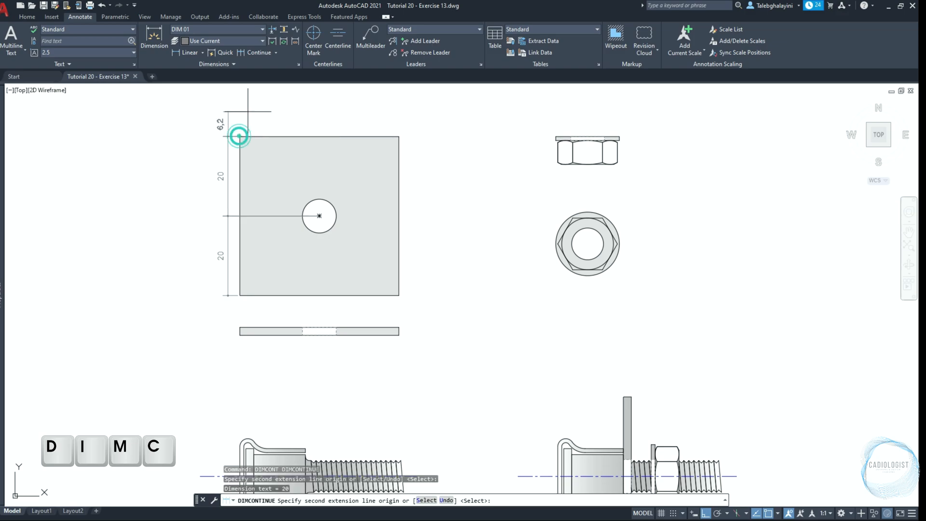
{"action": "left_click", "coordinate": [239, 136]}
{"action": "key", "text": "Return"}
{"action": "key", "text": "Escape"}
Dimension the square plate's overall height along its left edge, placing the dimension line 4 mm outside the first vertical dimensions
{"action": "type", "text": "DLI"}
{"action": "key", "text": "Return"}
{"action": "left_click", "coordinate": [239, 295]}
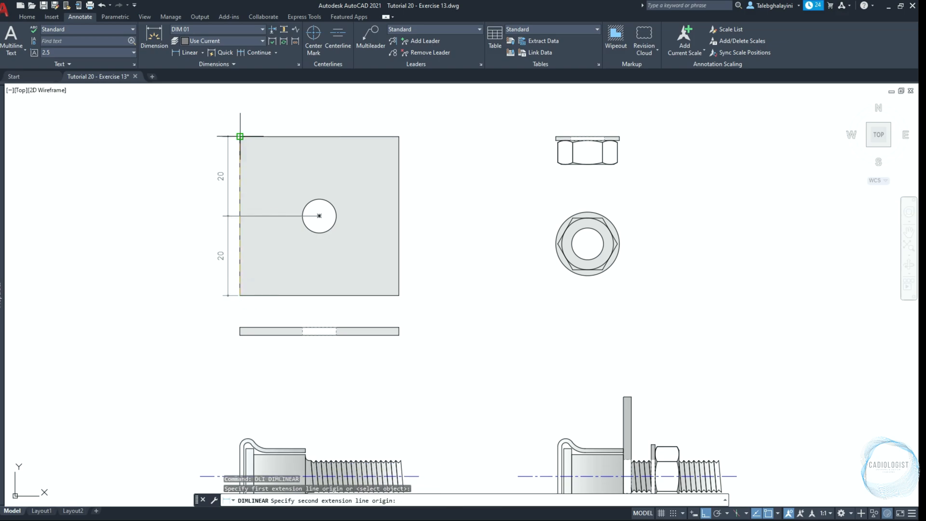
{"action": "left_click", "coordinate": [239, 136]}
{"action": "left_click", "coordinate": [213, 186]}
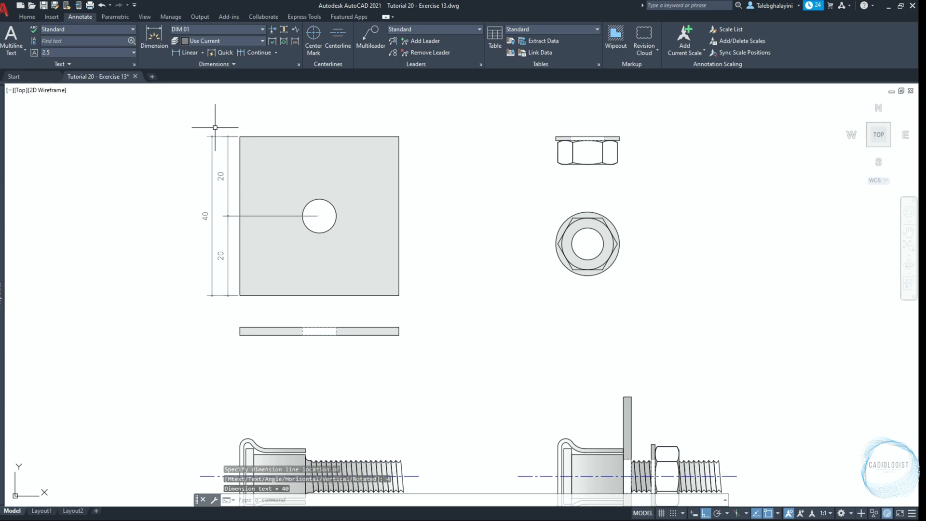
Dimension horizontally above the square plate from its upper-left corner to the hole centre, and continue to the upper-right corner
{"action": "key", "text": "Return"}
{"action": "left_click", "coordinate": [239, 137]}
{"action": "left_click", "coordinate": [320, 215]}
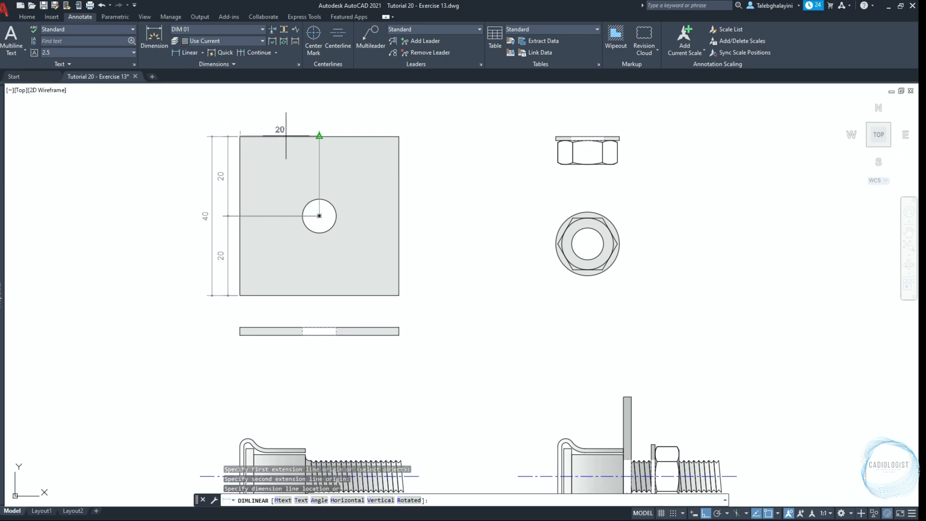
{"action": "left_click", "coordinate": [314, 125]}
{"action": "type", "text": "DIMC"}
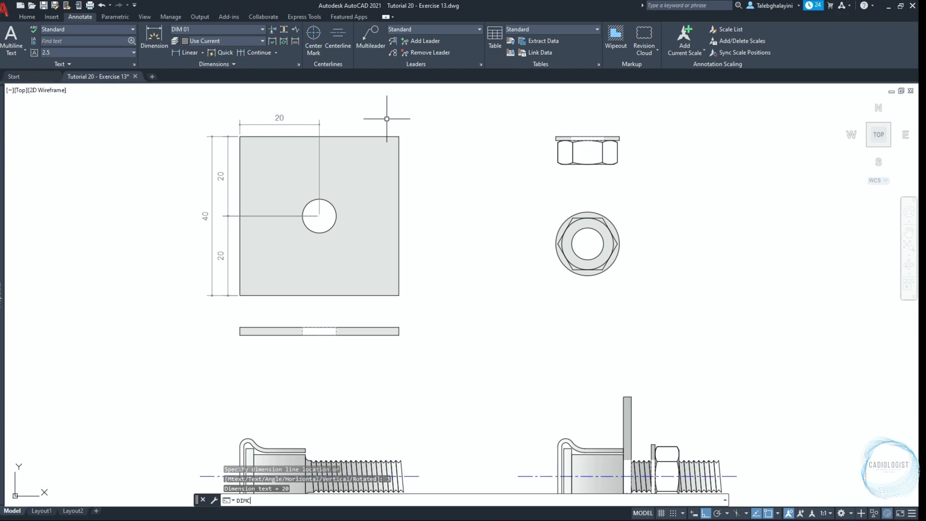
{"action": "key", "text": "Return"}
{"action": "left_click", "coordinate": [398, 137]}
{"action": "key", "text": "Return"}
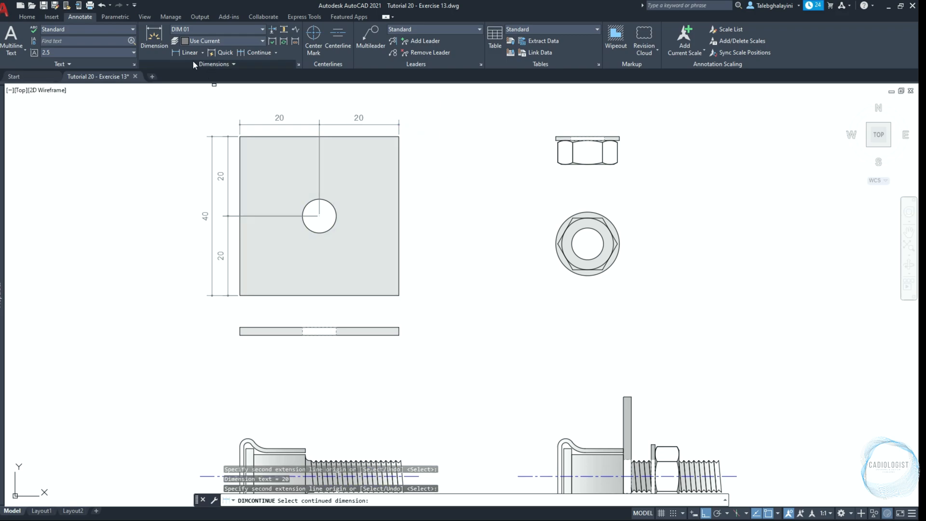
Dimension the square plate's overall width along its top edge, placing the dimension line 4 mm above the first horizontal dimensions
{"action": "left_click", "coordinate": [188, 52]}
{"action": "left_click", "coordinate": [240, 136]}
{"action": "left_click", "coordinate": [399, 137]}
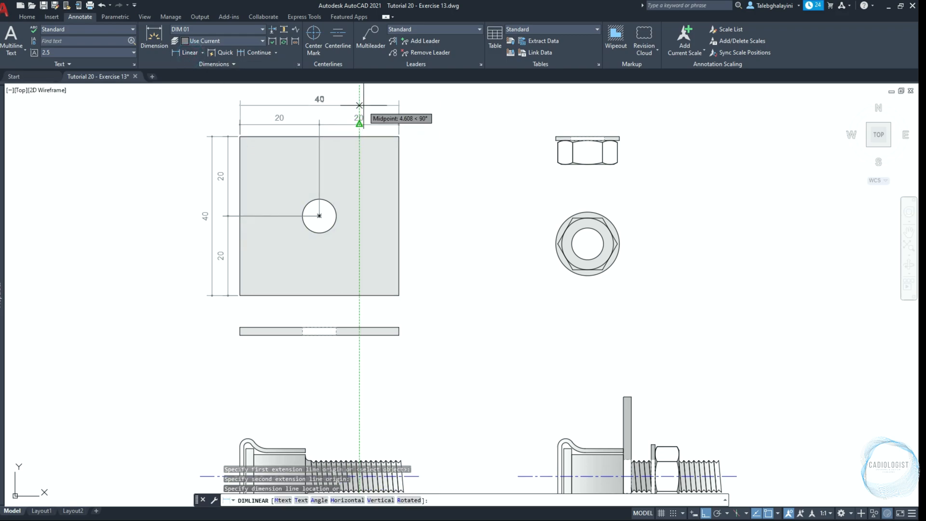
{"action": "type", "text": "4"}
{"action": "key", "text": "Return"}
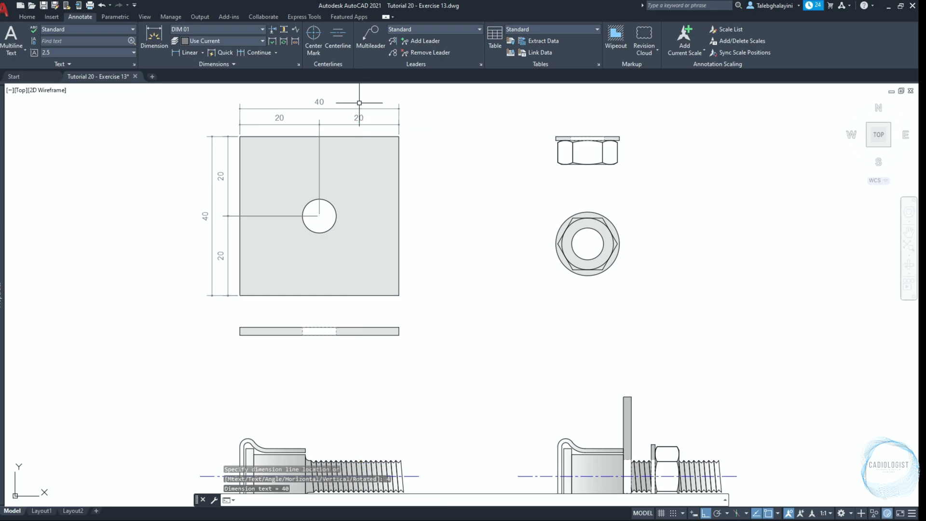
Dimension the plate's edge view from its lower-left corner to the hole's near edge, placing the dimension line 5 mm below
{"action": "left_click", "coordinate": [188, 52]}
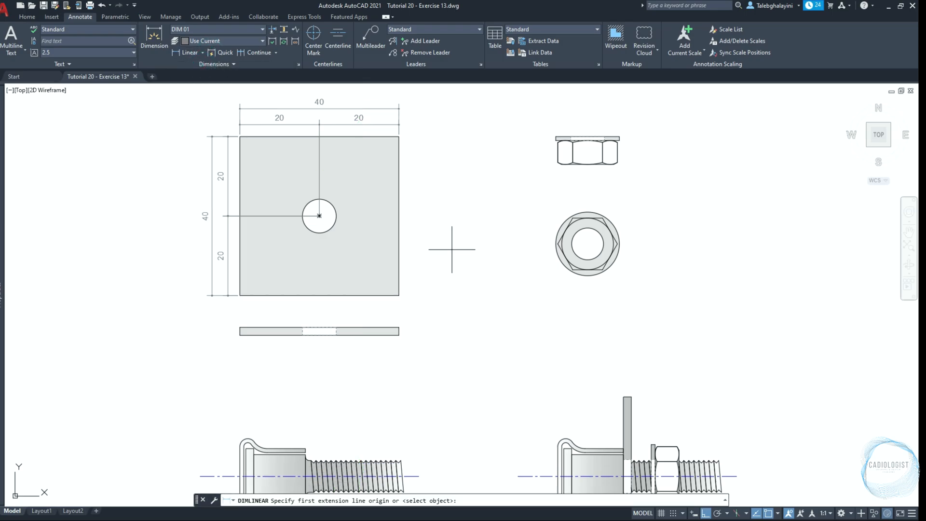
{"action": "scroll", "coordinate": [255, 356], "scroll_direction": "up", "scroll_amount": 4}
{"action": "left_click", "coordinate": [215, 303]}
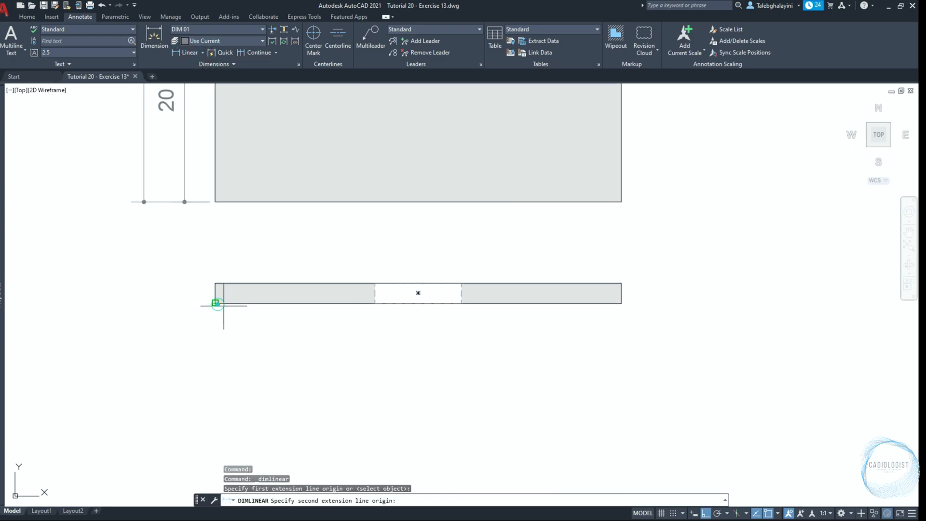
{"action": "left_click", "coordinate": [376, 303]}
{"action": "type", "text": "5"}
{"action": "key", "text": "Return"}
Continue the edge-view dimension across the hole width and on to the plate's right end
{"action": "type", "text": "D"}
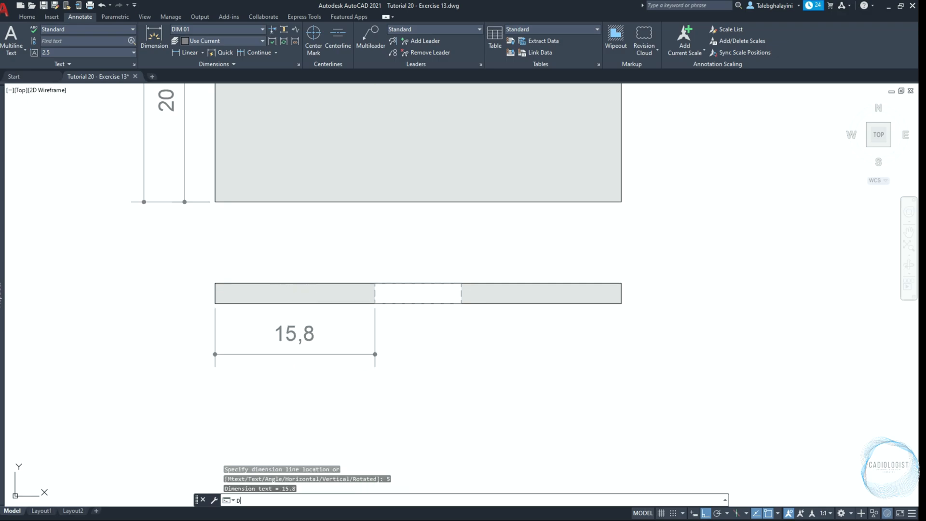
{"action": "type", "text": "IMCONT"}
{"action": "key", "text": "Return"}
{"action": "left_click", "coordinate": [462, 303]}
{"action": "left_click", "coordinate": [622, 303]}
{"action": "key", "text": "Return"}
{"action": "key", "text": "Escape"}
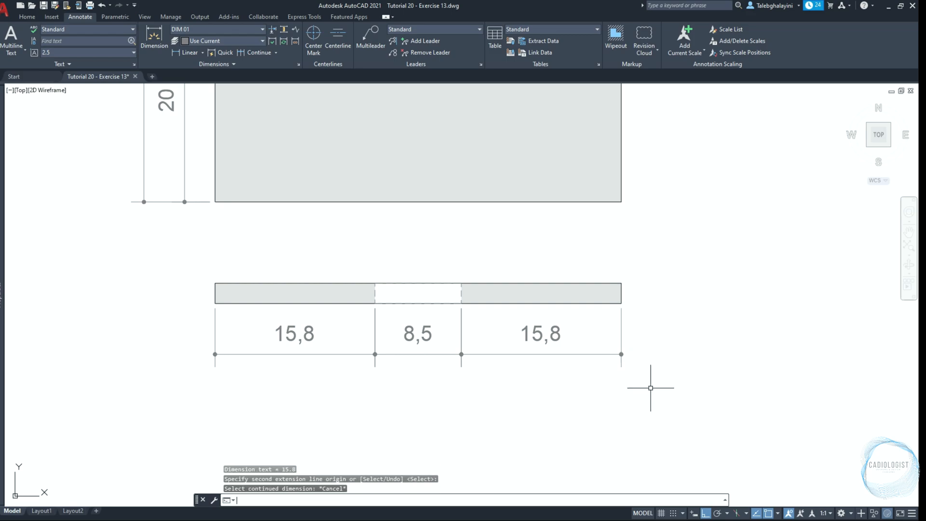
Add a diameter dimension to the circular hole in the square plate, with the text outside the hole toward the lower right
{"action": "middle_click_drag", "start_coordinate": [680, 214], "coordinate": [594, 380]}
{"action": "scroll", "coordinate": [594, 380], "scroll_direction": "down", "scroll_amount": 3}
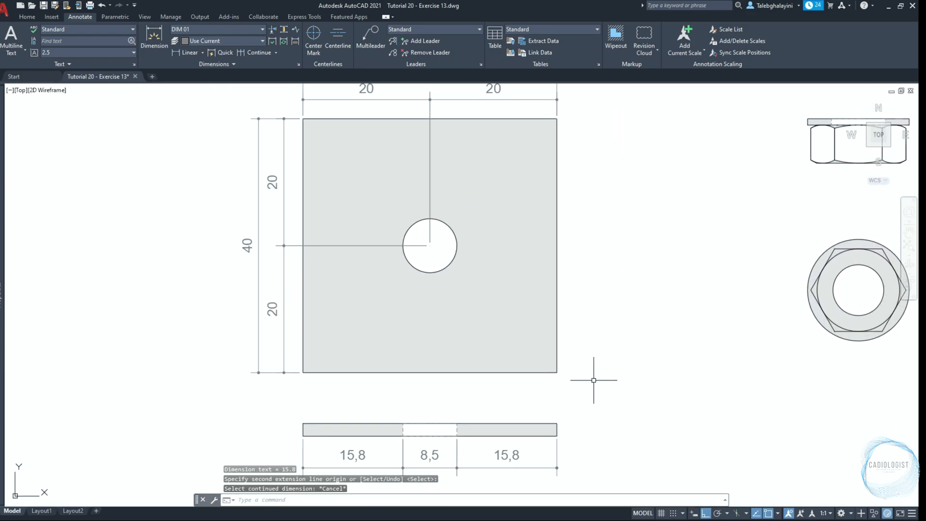
{"action": "left_click", "coordinate": [202, 52]}
{"action": "left_click", "coordinate": [204, 165]}
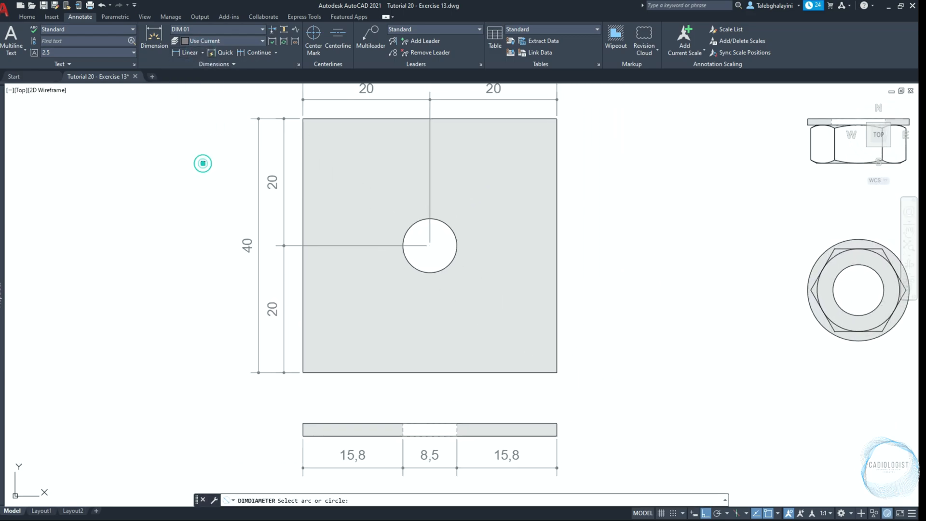
{"action": "left_click", "coordinate": [442, 264]}
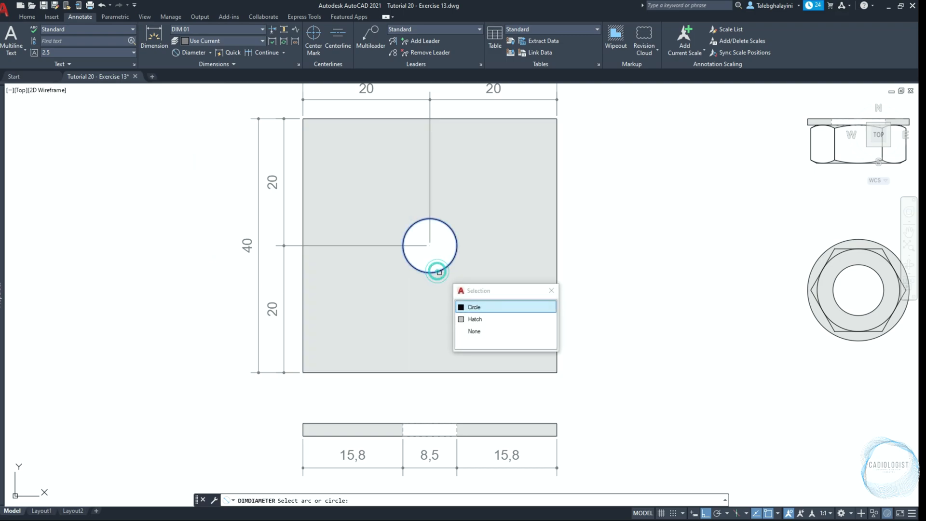
{"action": "left_click", "coordinate": [481, 305]}
{"action": "scroll", "coordinate": [453, 263], "scroll_direction": "up", "scroll_amount": 2}
{"action": "left_click", "coordinate": [453, 261]}
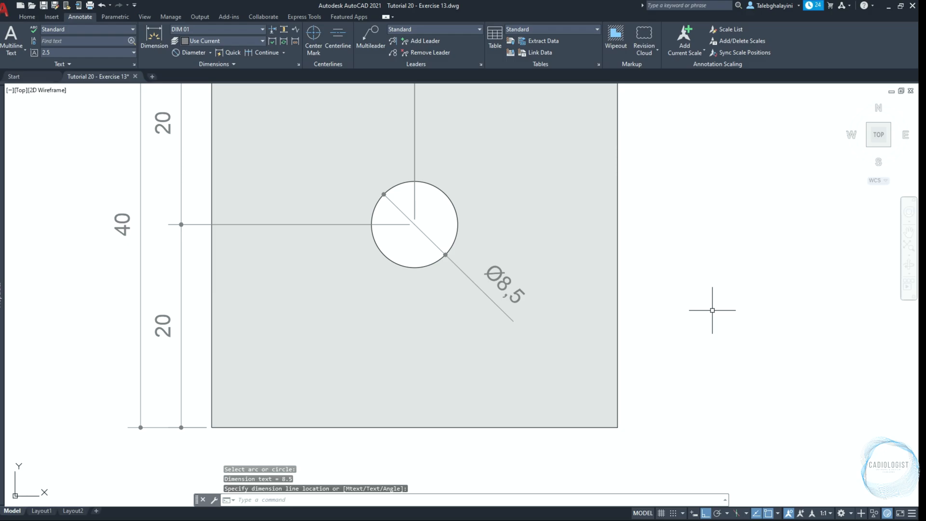
Dimension the flange width across the top of the nut's side view, placing the dimension line 4 mm above it
{"action": "scroll", "coordinate": [699, 241], "scroll_direction": "down", "scroll_amount": 6}
{"action": "scroll", "coordinate": [729, 236], "scroll_direction": "up", "scroll_amount": 6}
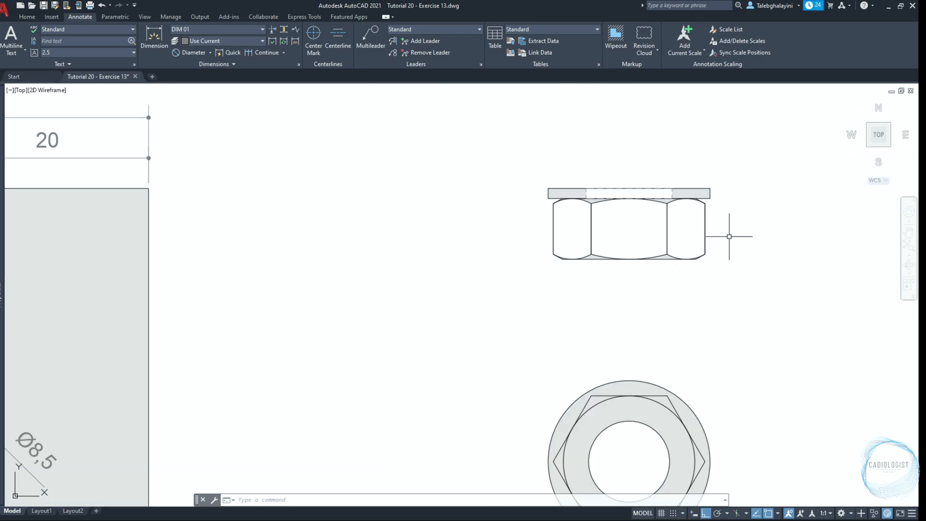
{"action": "type", "text": "dli"}
{"action": "key", "text": "Return"}
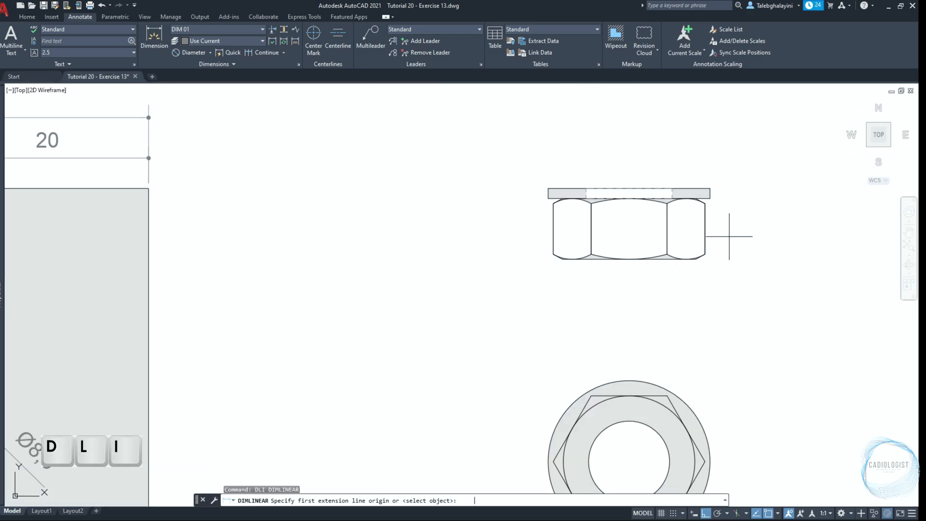
{"action": "left_click", "coordinate": [548, 188]}
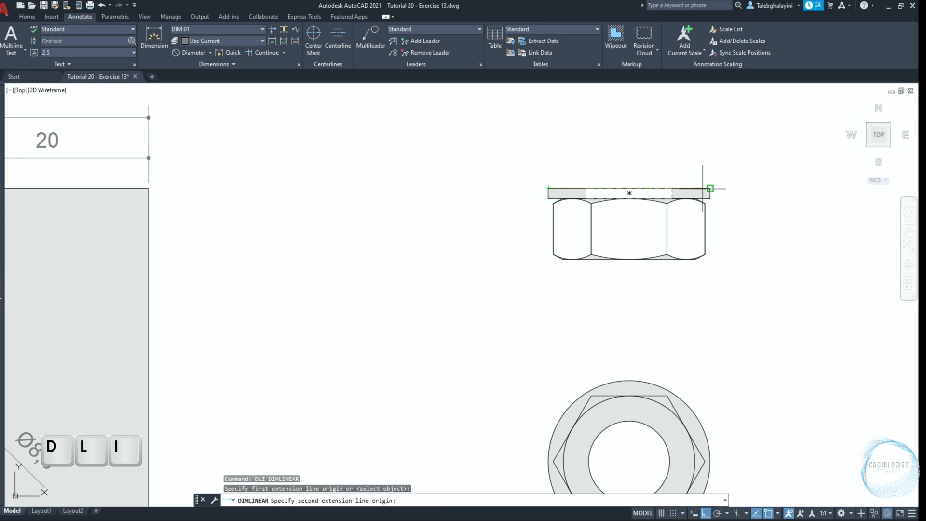
{"action": "left_click", "coordinate": [710, 188]}
{"action": "left_click", "coordinate": [710, 163]}
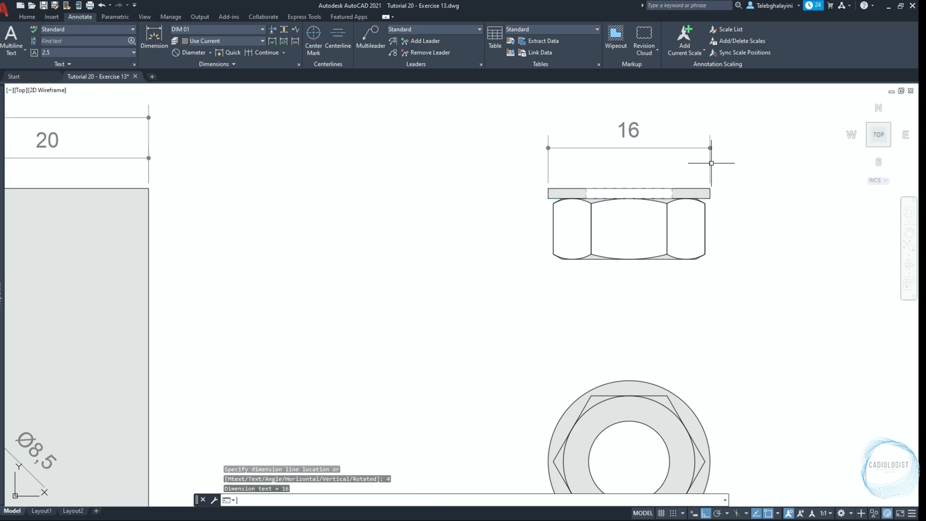
Dimension the height of the nut's hexagonal body below the flange, placing the dimension line 4 mm outside its left side
{"action": "key", "text": "Return"}
{"action": "scroll", "coordinate": [573, 206], "scroll_direction": "up", "scroll_amount": 4}
{"action": "left_click", "coordinate": [545, 341]}
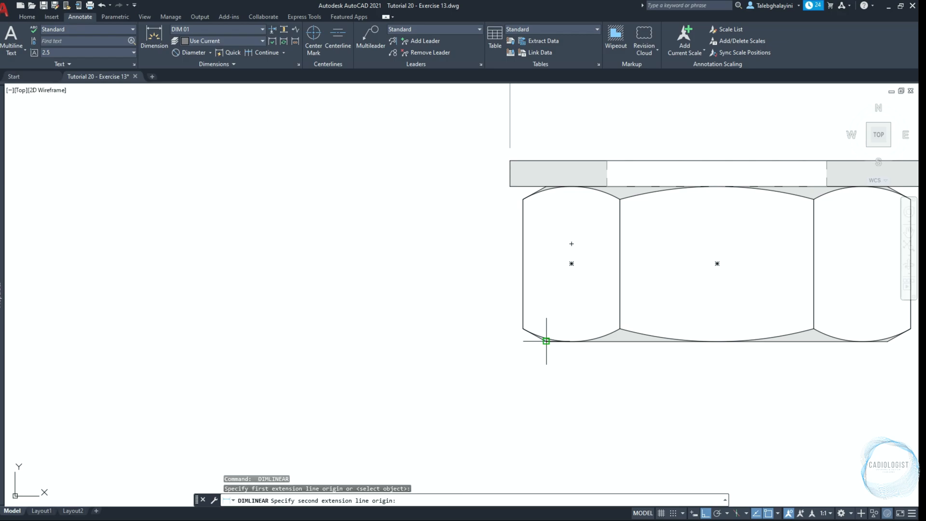
{"action": "left_click", "coordinate": [510, 185]}
{"action": "key", "text": "Return"}
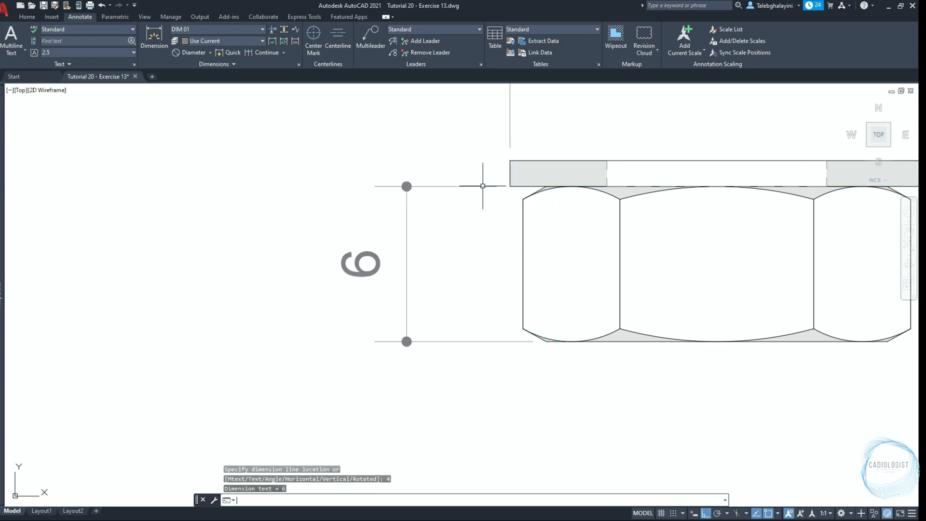
Dimension the thickness of the nut's flange, placing the dimension line outside its right end
{"action": "scroll", "coordinate": [484, 187], "scroll_direction": "down", "scroll_amount": 2}
{"action": "scroll", "coordinate": [772, 183], "scroll_direction": "up", "scroll_amount": 2}
{"action": "key", "text": "Return"}
{"action": "left_click", "coordinate": [743, 168]}
{"action": "left_click", "coordinate": [744, 192]}
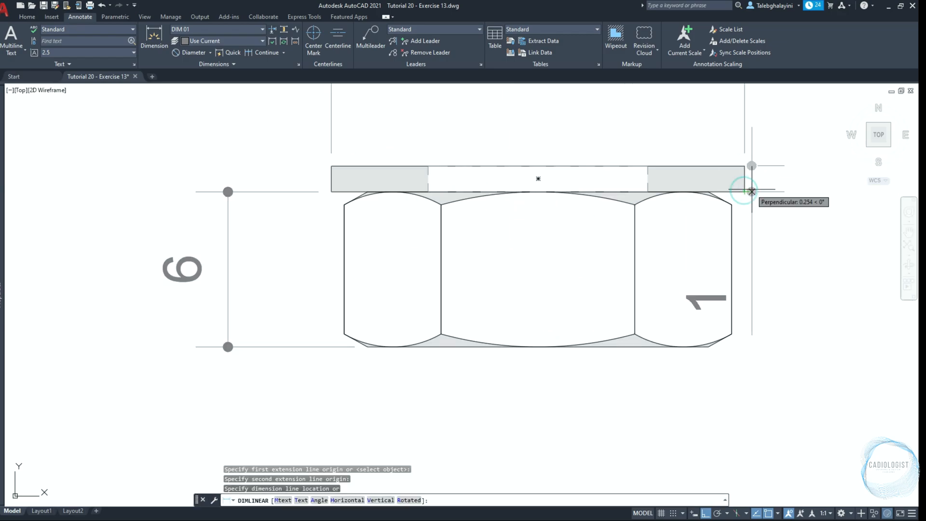
{"action": "left_click", "coordinate": [847, 167]}
Dimension the width of the nut's hexagonal body between its outer vertical edges, placing the dimension line below the nut
{"action": "key", "text": "Return"}
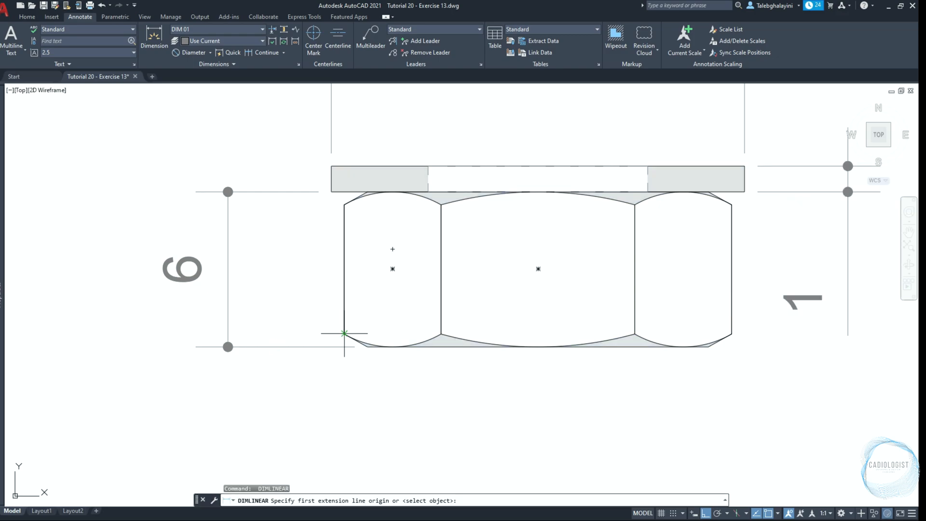
{"action": "left_click", "coordinate": [343, 333]}
{"action": "left_click", "coordinate": [732, 333]}
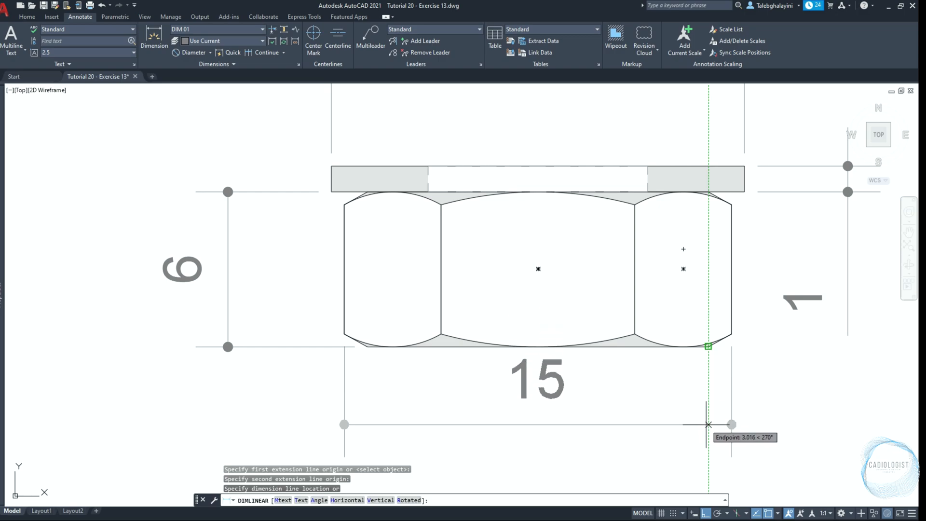
{"action": "left_click", "coordinate": [708, 433]}
{"action": "scroll", "coordinate": [527, 310], "scroll_direction": "down", "scroll_amount": 4}
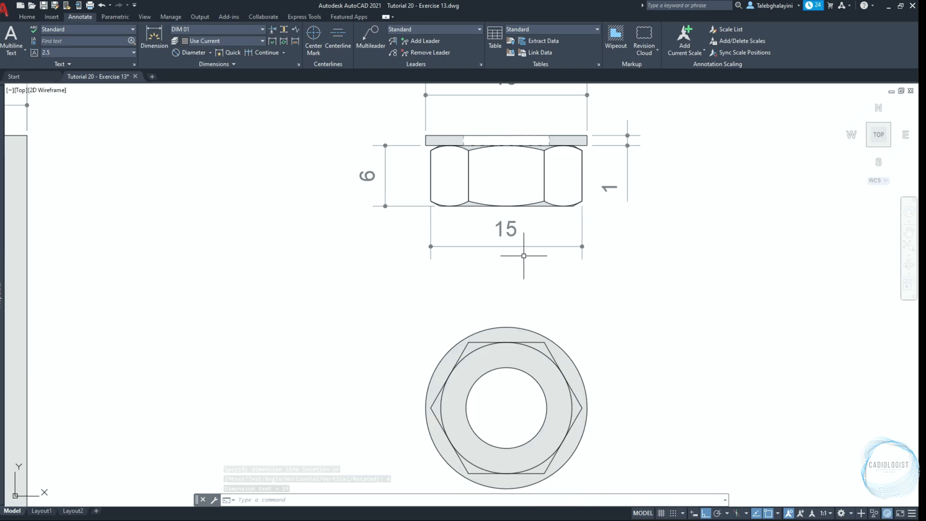
Add a diameter dimension to the outer flange circle of the nut's top view, with the text outside at the lower left
{"action": "middle_click_drag", "start_coordinate": [608, 340], "coordinate": [573, 286]}
{"action": "type", "text": "D"}
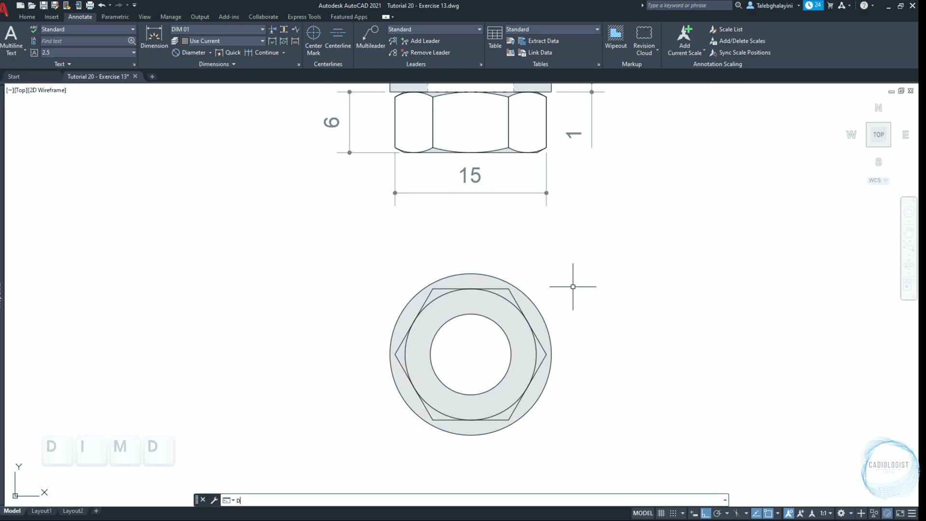
{"action": "type", "text": "IMD"}
{"action": "key", "text": "Return"}
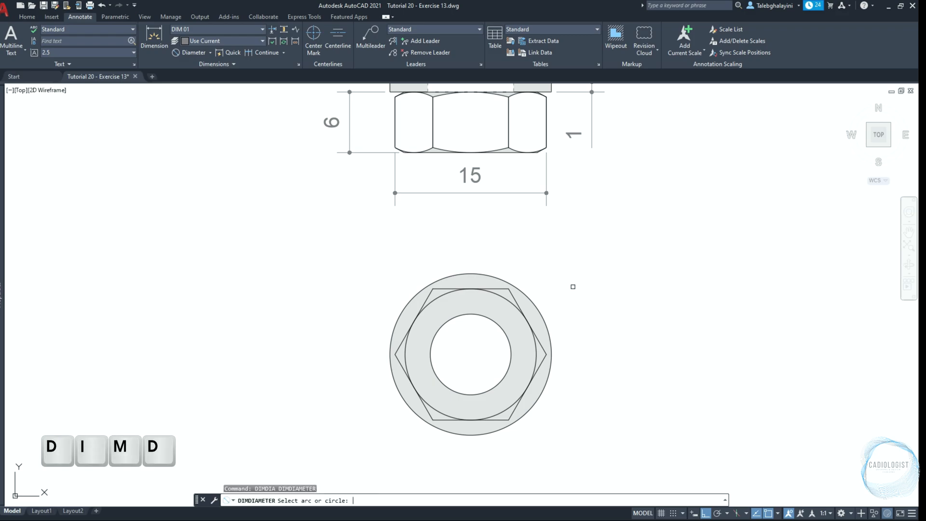
{"action": "left_click", "coordinate": [412, 409]}
{"action": "left_click", "coordinate": [439, 443]}
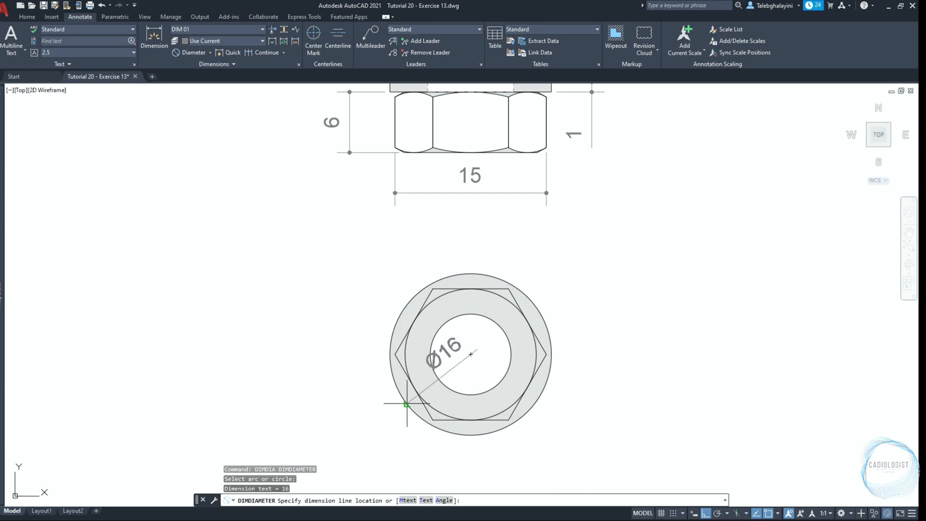
{"action": "left_click", "coordinate": [395, 414]}
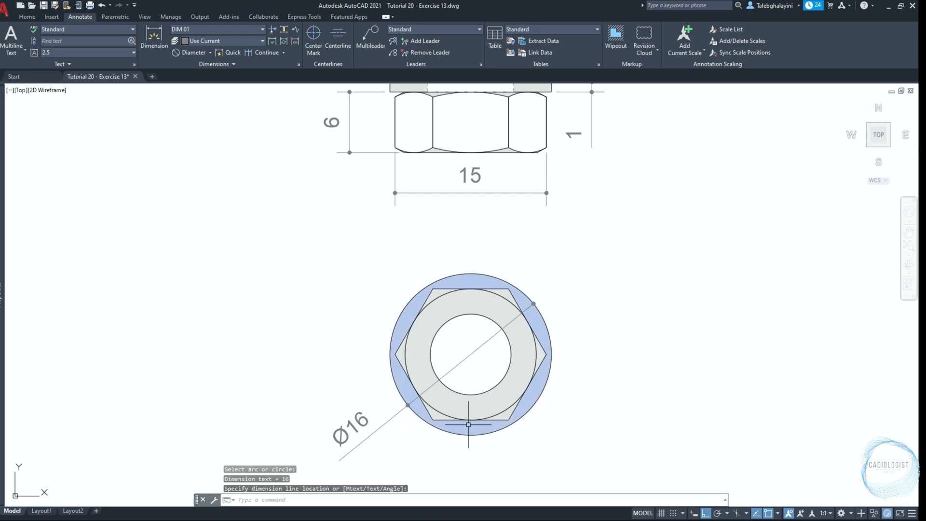
Add a diameter dimension to the nut's inner bore circle, with the text outside the flange at the lower right
{"action": "key", "text": "Return"}
{"action": "left_click", "coordinate": [496, 384]}
{"action": "left_click", "coordinate": [550, 419]}
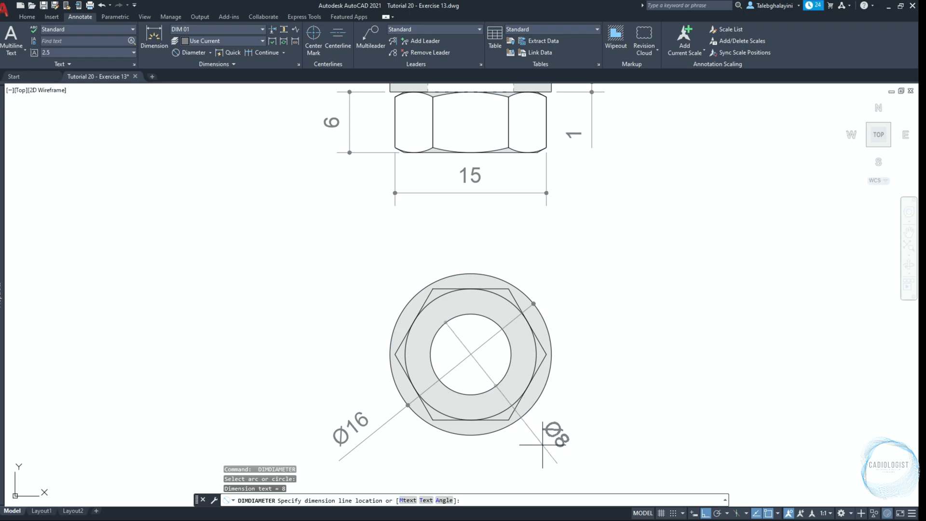
{"action": "left_click", "coordinate": [542, 445]}
{"action": "scroll", "coordinate": [600, 306], "scroll_direction": "down", "scroll_amount": 6}
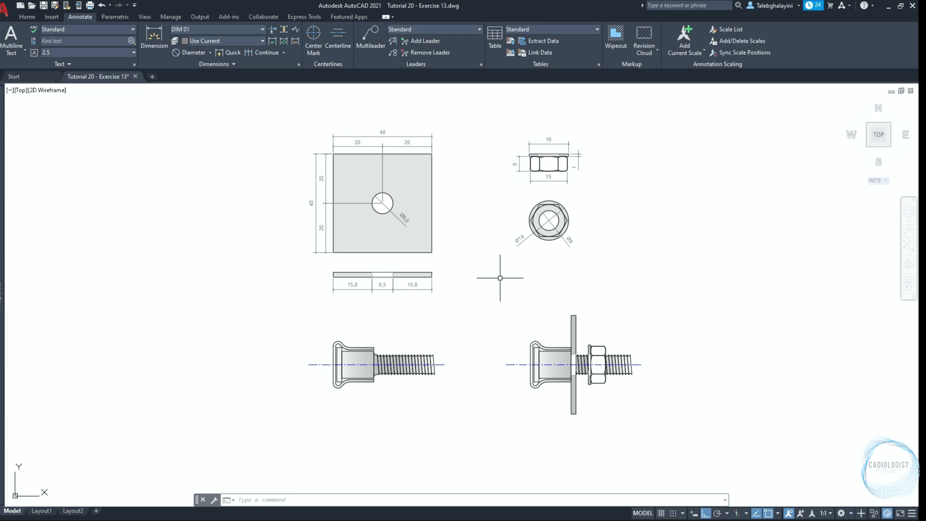
Dimension the bolt's horizontal length from the last thread crest to the sleeve's right end, placing the dimension line above the bolt
{"action": "type", "text": "dli"}
{"action": "key", "text": "Return"}
{"action": "scroll", "coordinate": [381, 404], "scroll_direction": "up", "scroll_amount": 4}
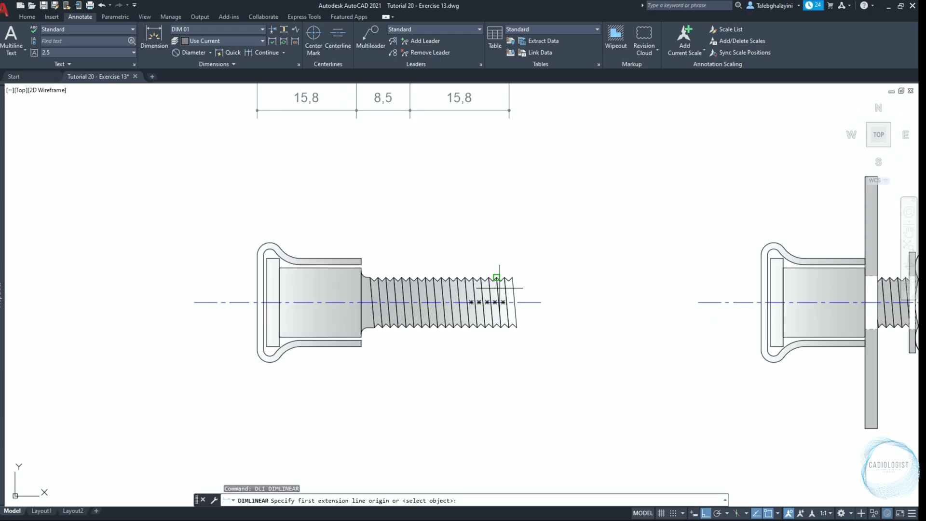
{"action": "scroll", "coordinate": [499, 289], "scroll_direction": "up", "scroll_amount": 2}
{"action": "left_click", "coordinate": [520, 270]}
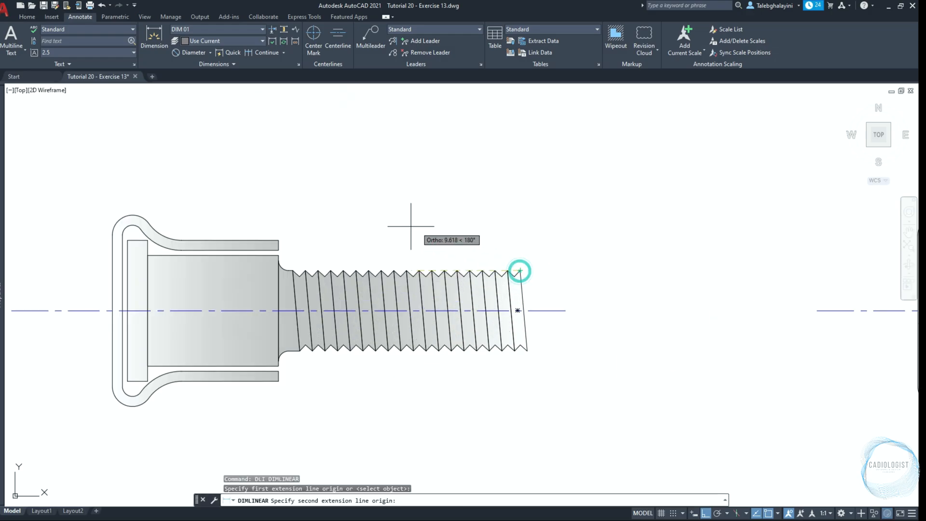
{"action": "left_click", "coordinate": [278, 240]}
{"action": "left_click", "coordinate": [289, 199]}
Continue the bolt's length dimension from the sleeve's right end to the right face of the head disc
{"action": "type", "text": "dimcont"}
{"action": "key", "text": "Return"}
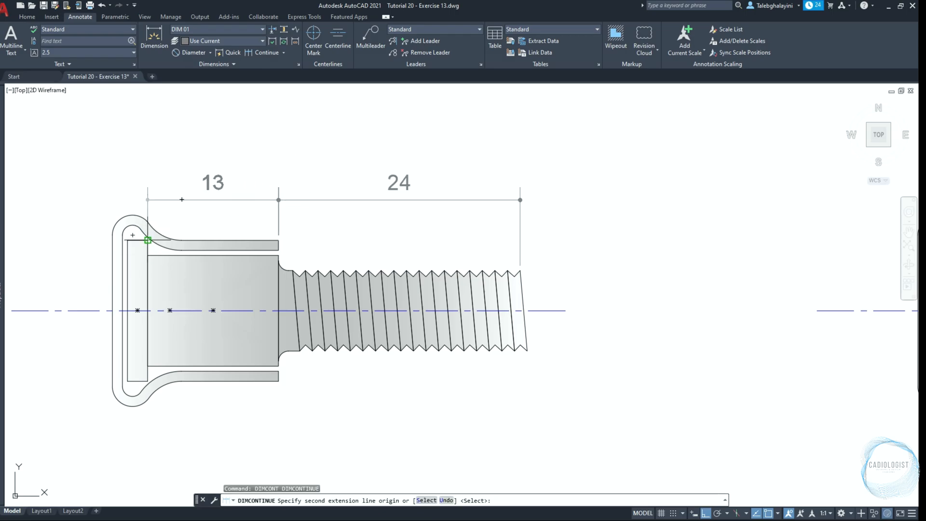
{"action": "left_click", "coordinate": [148, 239]}
{"action": "key", "text": "Escape"}
Dimension the thickness of the bolt's head disc, aligning the dimension line with the other length dimensions above the bolt
{"action": "scroll", "coordinate": [144, 239], "scroll_direction": "up", "scroll_amount": 2}
{"action": "type", "text": "dli"}
{"action": "key", "text": "Return"}
{"action": "left_click", "coordinate": [156, 247]}
{"action": "left_click", "coordinate": [124, 247]}
{"action": "left_click", "coordinate": [241, 182]}
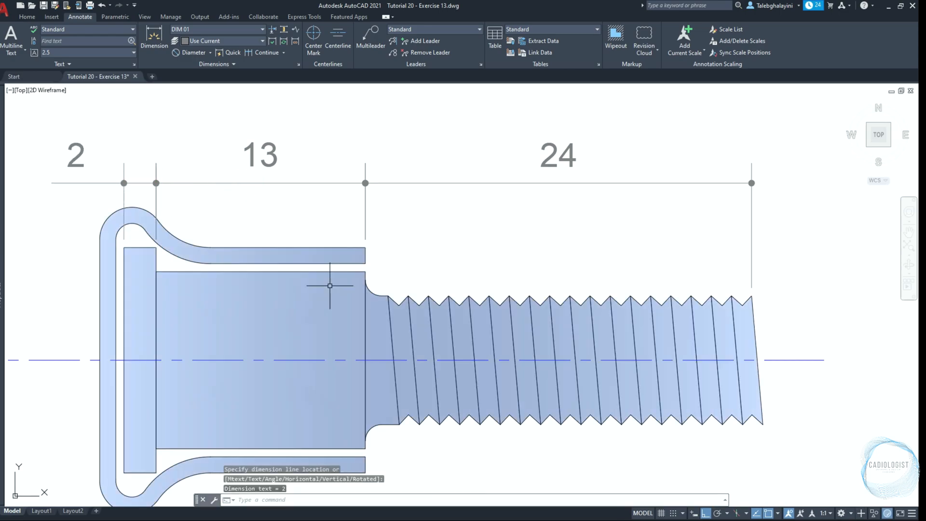
Dimension the thread pitch between two adjacent crests on the bolt, placing the dimension line 3 mm above the thread
{"action": "type", "text": "dli"}
{"action": "key", "text": "Return"}
{"action": "scroll", "coordinate": [459, 290], "scroll_direction": "up", "scroll_amount": 2}
{"action": "left_click", "coordinate": [439, 307]}
{"action": "left_click", "coordinate": [490, 306]}
{"action": "scroll", "coordinate": [488, 309], "scroll_direction": "down", "scroll_amount": 2}
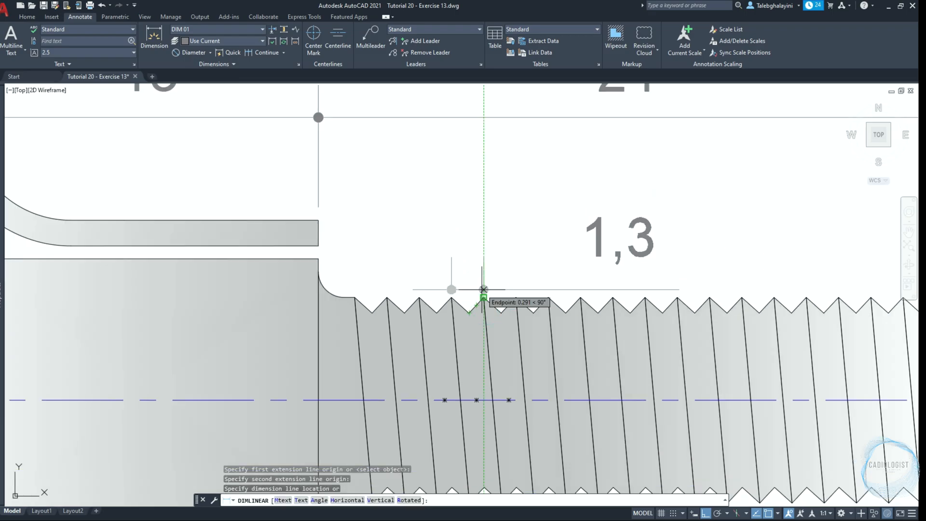
{"action": "type", "text": "3"}
{"action": "key", "text": "Return"}
Set the thread pitch dimension's primary-unit precision to 0.00
{"action": "left_click", "coordinate": [483, 230]}
{"action": "mouse_move", "coordinate": [3, 248]}
{"action": "scroll", "coordinate": [107, 314], "scroll_direction": "down", "scroll_amount": 6}
{"action": "left_click", "coordinate": [173, 296]}
{"action": "left_click", "coordinate": [148, 320]}
{"action": "key", "text": "Escape"}
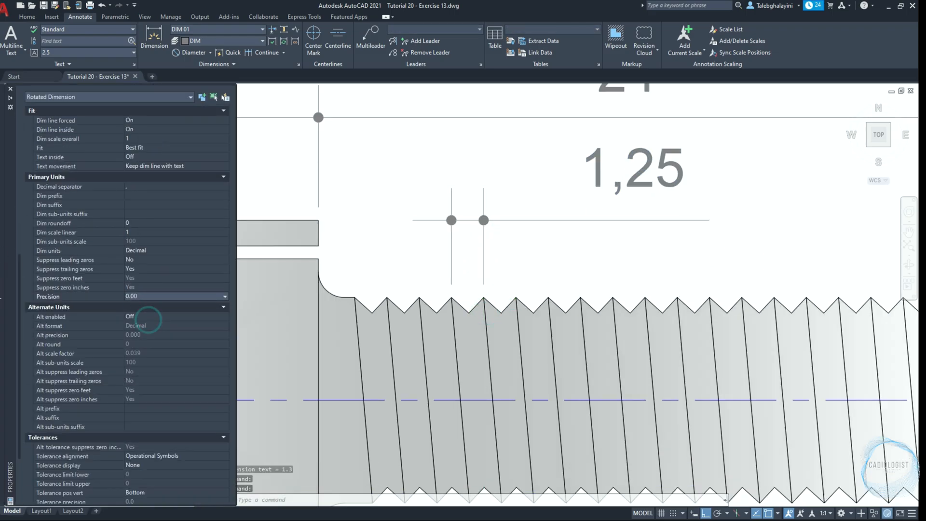
Dimension the bolt's thick shank diameter vertically, placing the dimension line just beyond the head-side end of the centerline
{"action": "scroll", "coordinate": [548, 256], "scroll_direction": "down", "scroll_amount": 3}
{"action": "type", "text": "dli"}
{"action": "key", "text": "Return"}
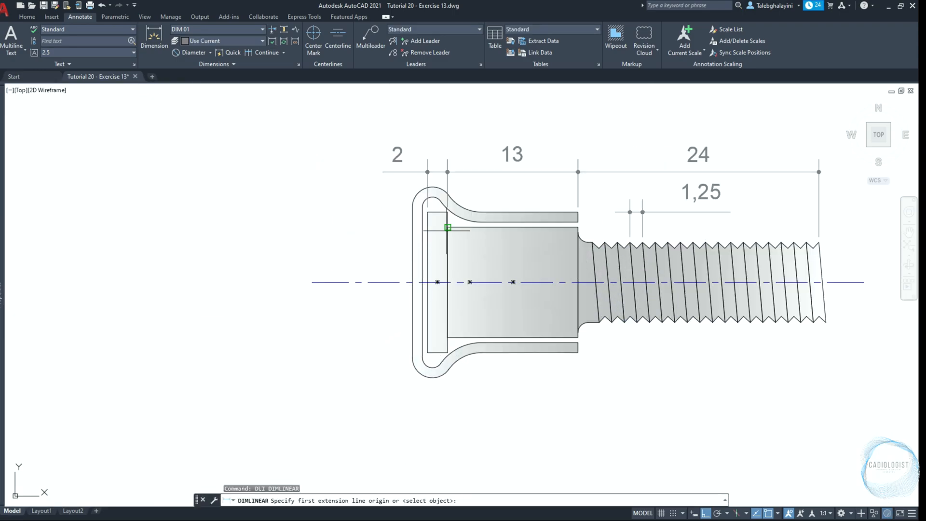
{"action": "left_click", "coordinate": [448, 227]}
{"action": "left_click", "coordinate": [448, 337]}
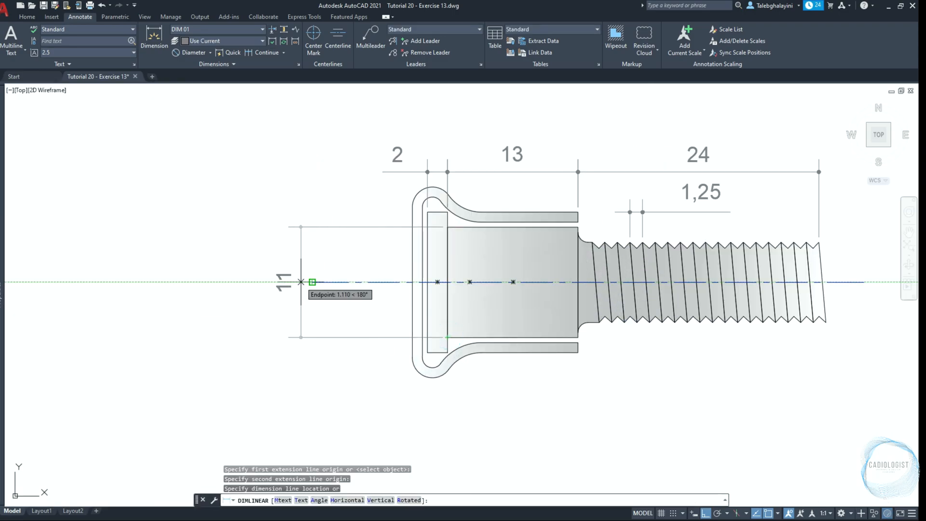
{"action": "left_click", "coordinate": [302, 282]}
Dimension the head disc's diameter vertically, placing the dimension line 4 mm outside the shank diameter dimension
{"action": "key", "text": "Return"}
{"action": "left_click", "coordinate": [428, 352]}
{"action": "left_click", "coordinate": [428, 212]}
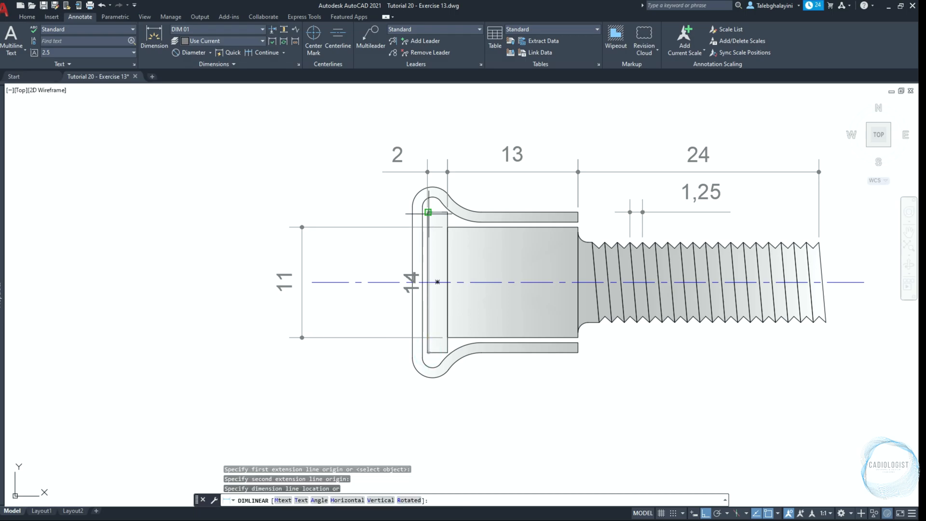
{"action": "left_click", "coordinate": [243, 284]}
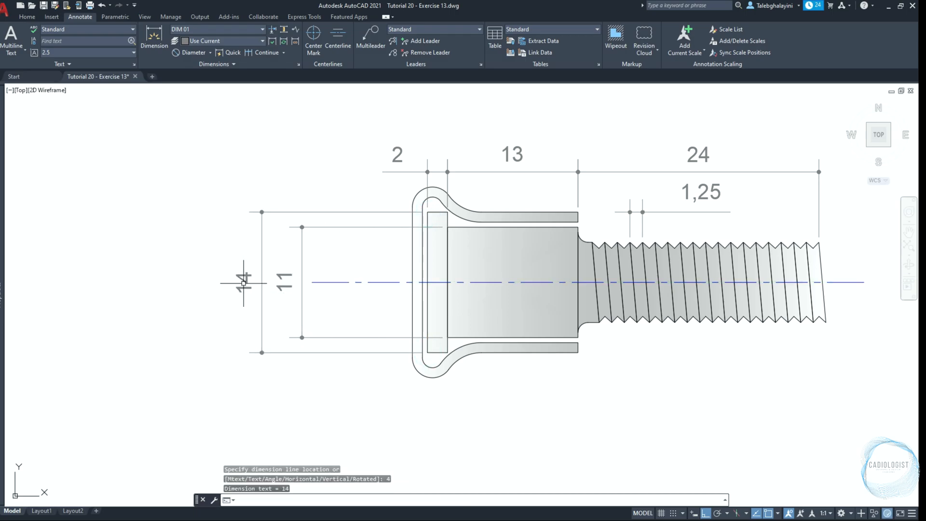
Dimension the thread's outer diameter at the bolt's free end, placing the dimension line 4 mm beyond the end of the centerline
{"action": "type", "text": "DLI"}
{"action": "key", "text": "Return"}
{"action": "scroll", "coordinate": [855, 271], "scroll_direction": "up", "scroll_amount": 4}
{"action": "middle_click_drag", "start_coordinate": [855, 271], "coordinate": [587, 233]}
{"action": "left_click", "coordinate": [517, 162]}
{"action": "left_click", "coordinate": [535, 367]}
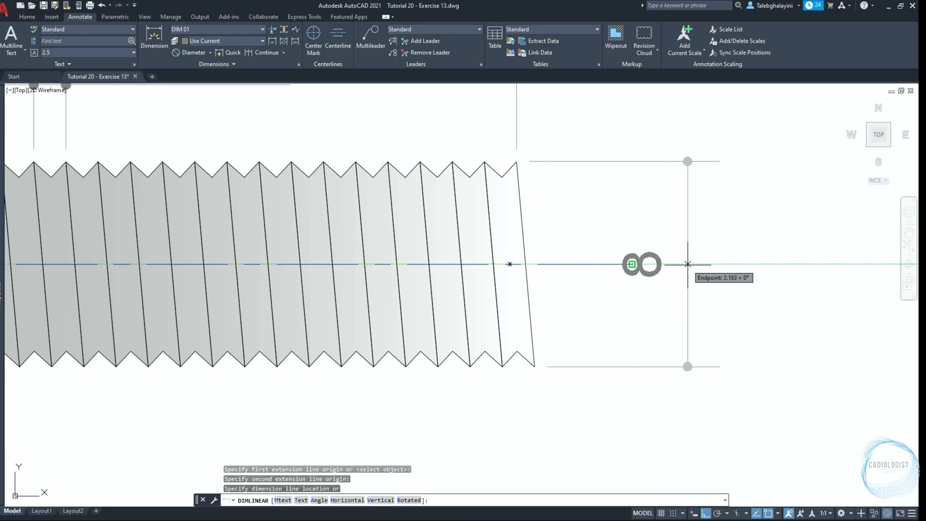
{"action": "type", "text": "4"}
{"action": "key", "text": "Return"}
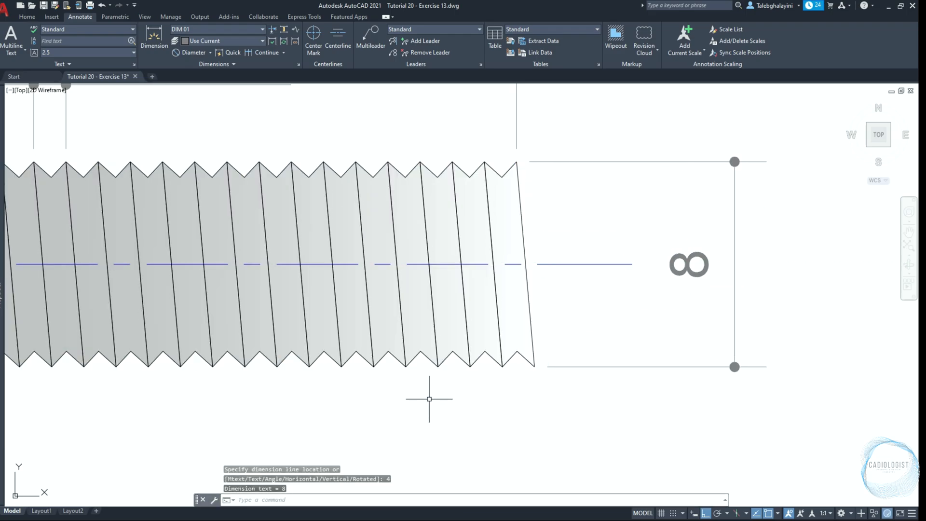
Add a radius dimension to the sleeve's lower concave bend beside the head, placing its text below the sleeve
{"action": "scroll", "coordinate": [429, 399], "scroll_direction": "down", "scroll_amount": 4}
{"action": "middle_click_drag", "start_coordinate": [378, 397], "coordinate": [442, 289]}
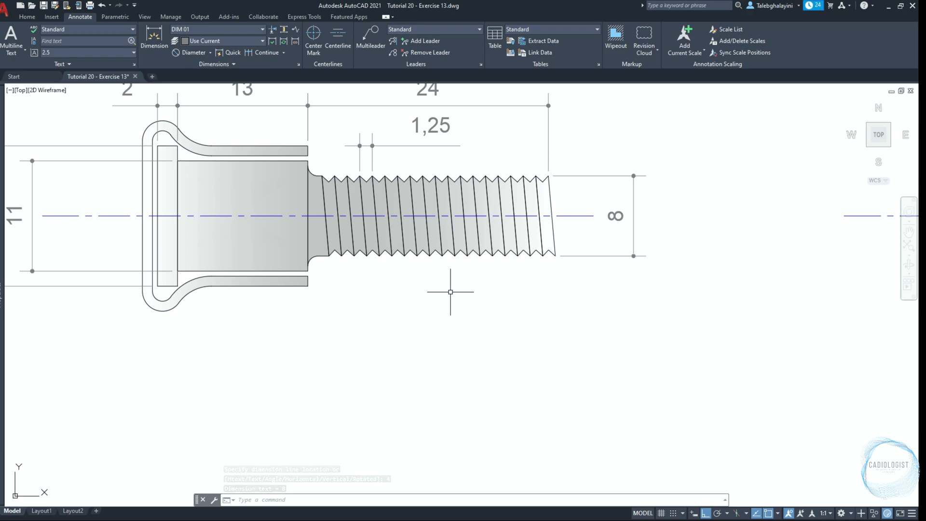
{"action": "left_click", "coordinate": [210, 53]}
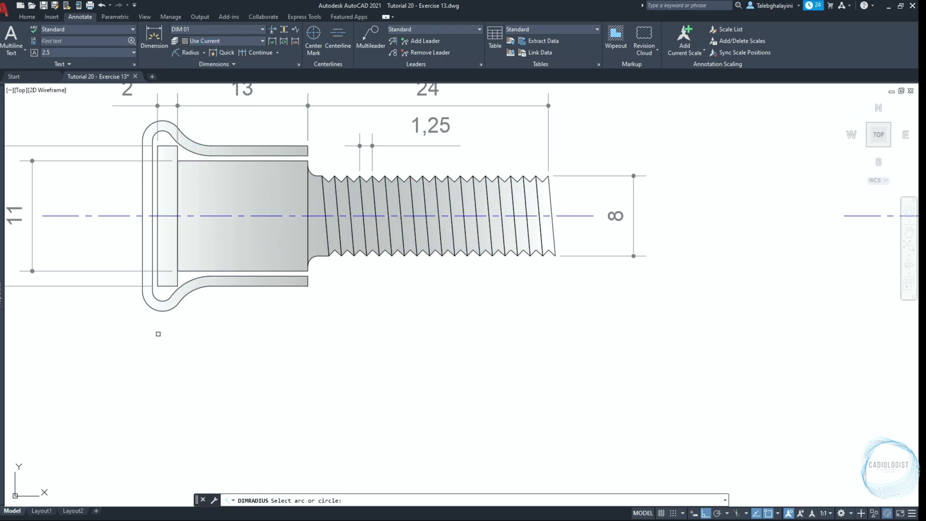
{"action": "scroll", "coordinate": [159, 333], "scroll_direction": "up", "scroll_amount": 4}
{"action": "left_click", "coordinate": [235, 201]}
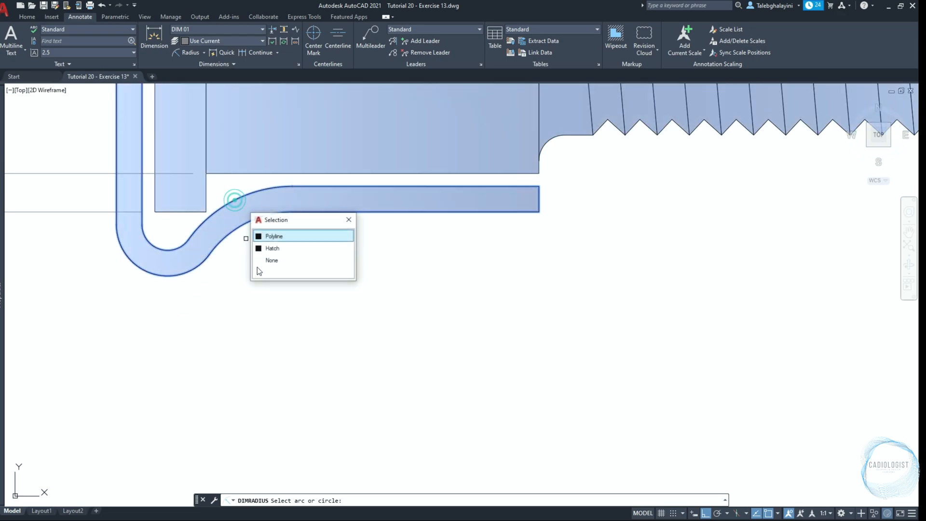
{"action": "left_click", "coordinate": [266, 236]}
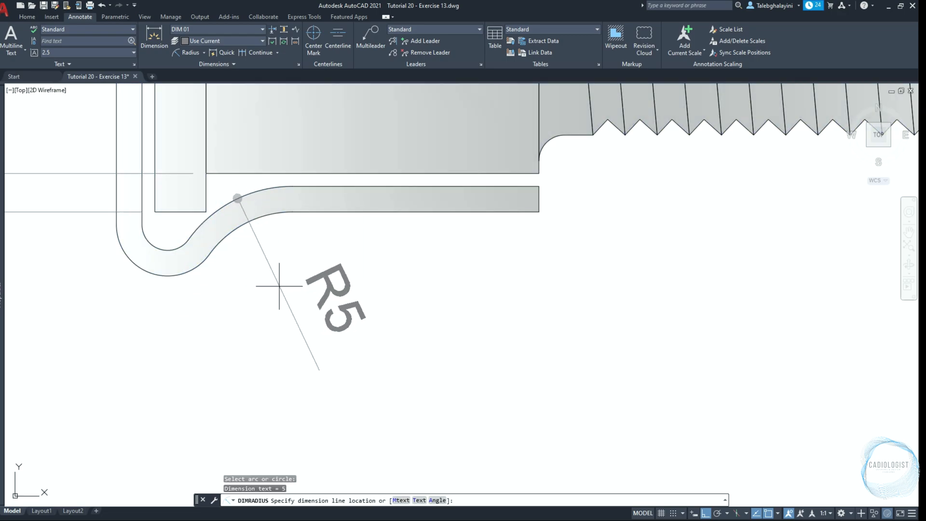
{"action": "left_click", "coordinate": [268, 268]}
Add a radius dimension to the inner arc of the sleeve's lower rounded corner, with its text outside the head
{"action": "key", "text": "Return"}
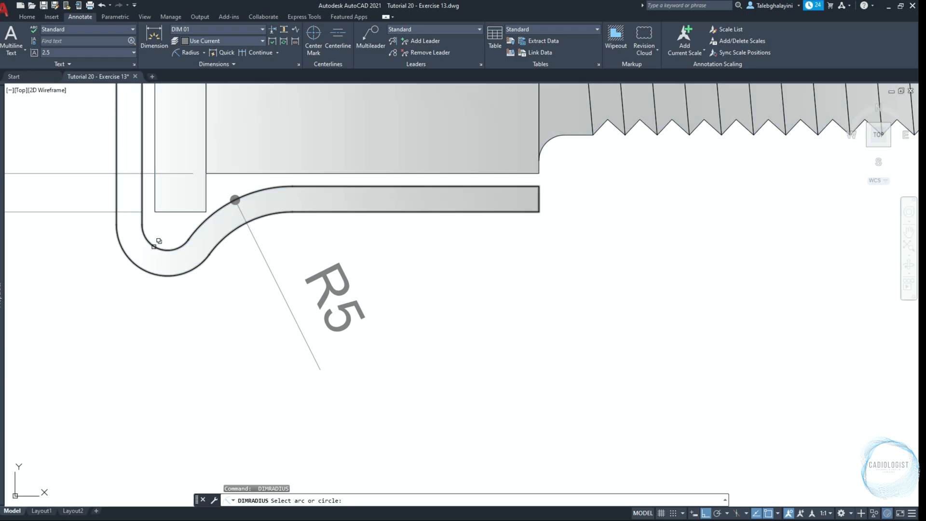
{"action": "left_click", "coordinate": [153, 247]}
{"action": "left_click", "coordinate": [187, 283]}
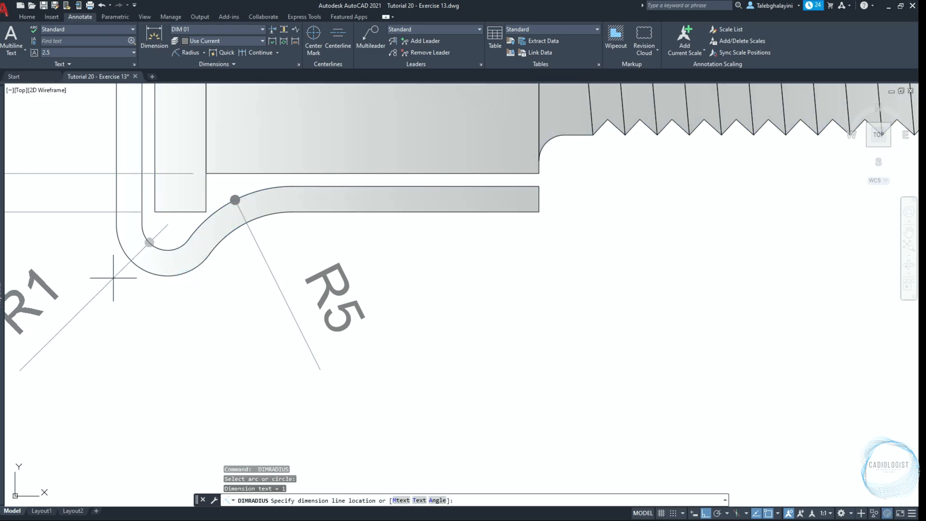
{"action": "left_click", "coordinate": [99, 269]}
{"action": "scroll", "coordinate": [113, 278], "scroll_direction": "down", "scroll_amount": 2}
{"action": "scroll", "coordinate": [333, 321], "scroll_direction": "down", "scroll_amount": 3}
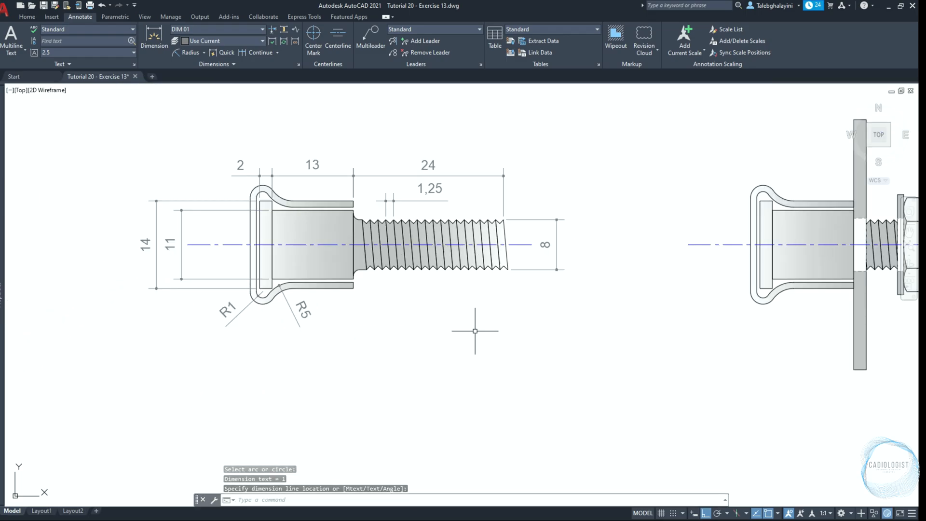
Make Text the current layer
{"action": "mouse_move", "coordinate": [2, 164]}
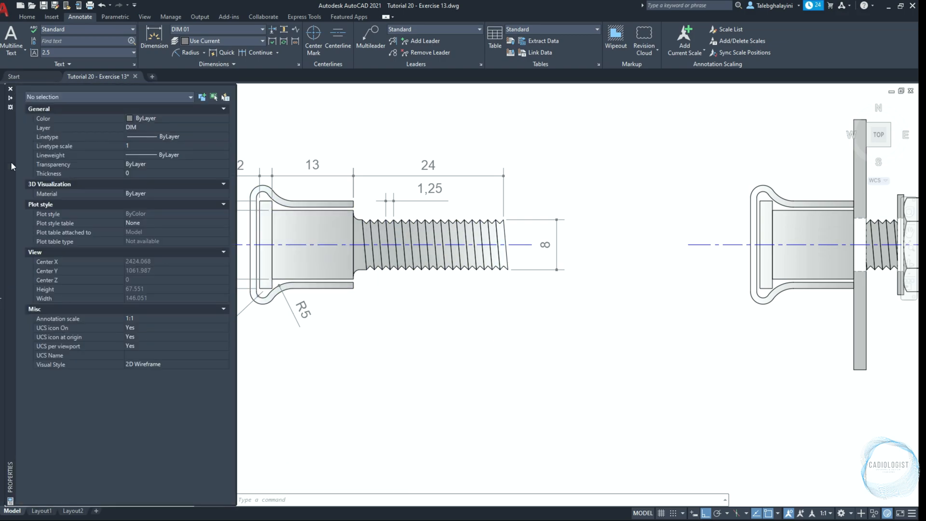
{"action": "left_click", "coordinate": [172, 129]}
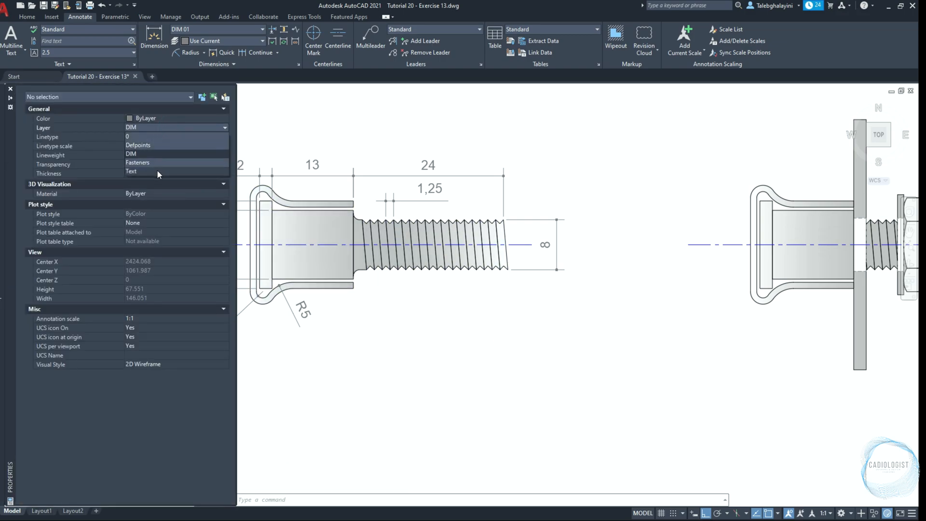
{"action": "left_click", "coordinate": [157, 171]}
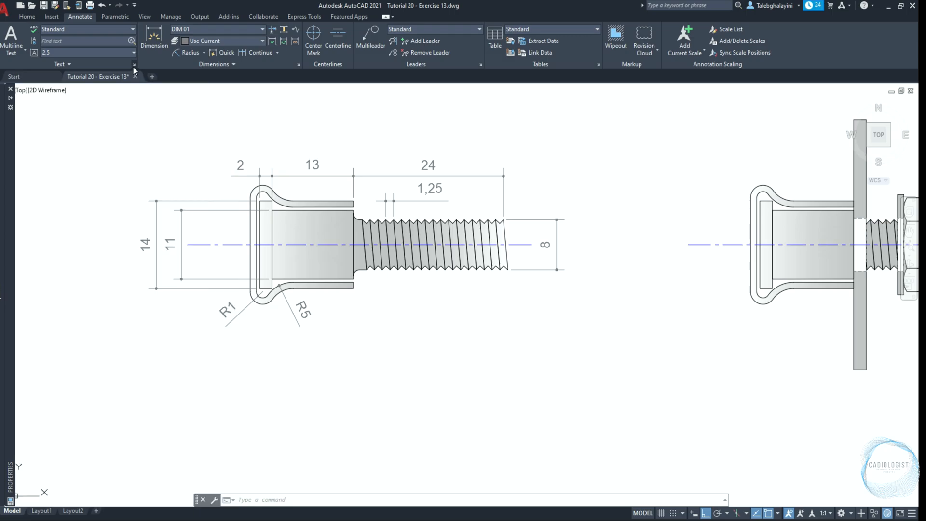
Create a new text style named Tempus Sans ITC
{"action": "left_click", "coordinate": [134, 64]}
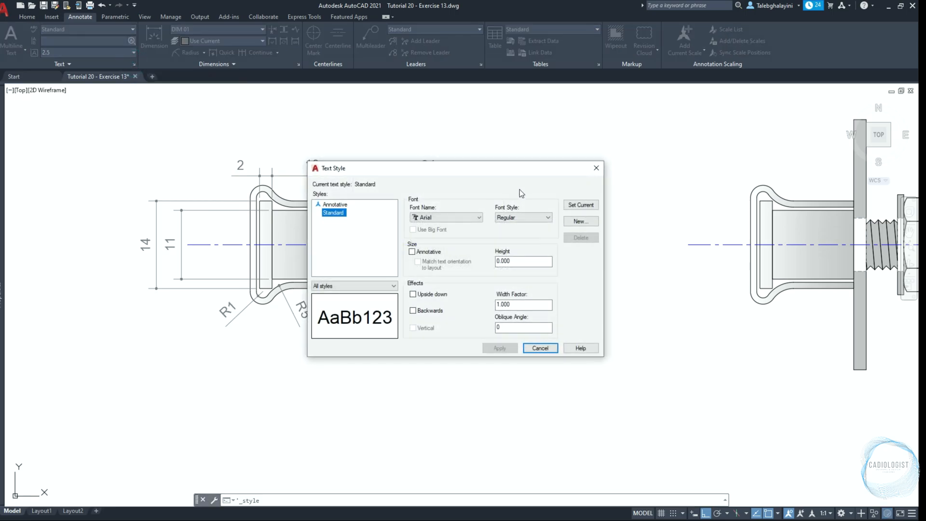
{"action": "left_click", "coordinate": [589, 223]}
{"action": "type", "text": "Tempus Sans ITC"}
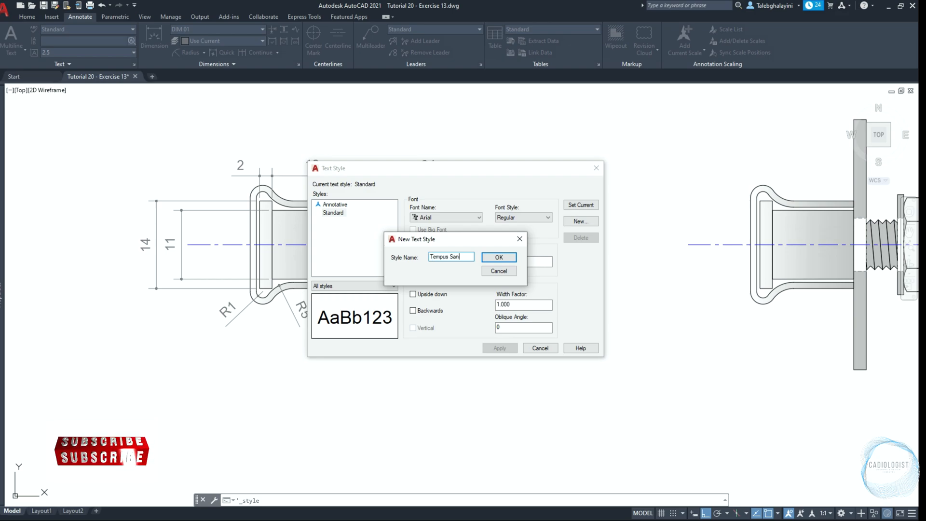
{"action": "left_click", "coordinate": [499, 257]}
Assign the Tempus Sans ITC font to the new text style and make it the current style
{"action": "left_click", "coordinate": [453, 217]}
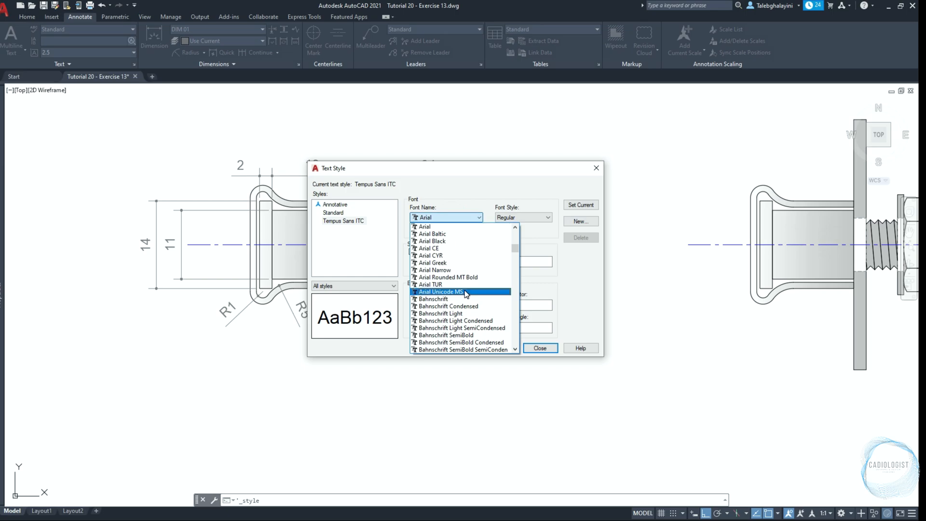
{"action": "key", "text": "t"}
{"action": "left_click", "coordinate": [451, 256]}
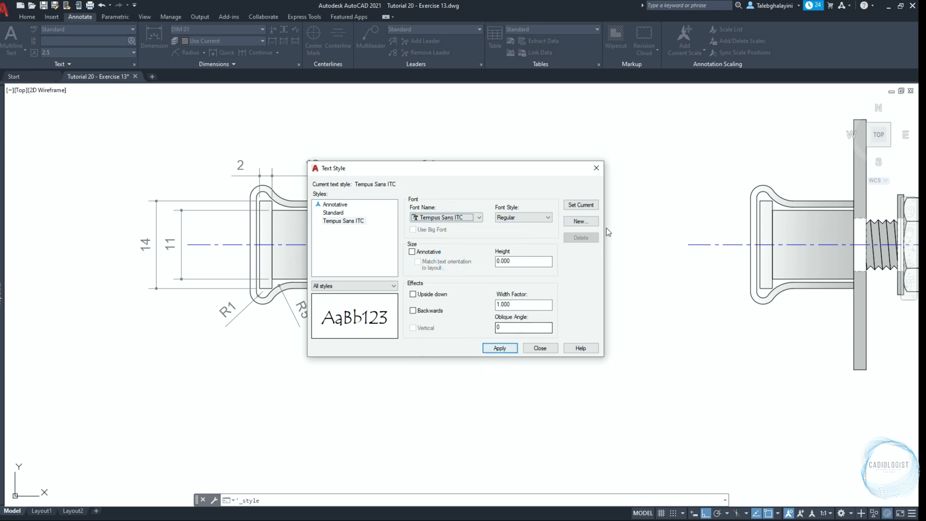
{"action": "left_click", "coordinate": [581, 205]}
{"action": "left_click", "coordinate": [470, 287]}
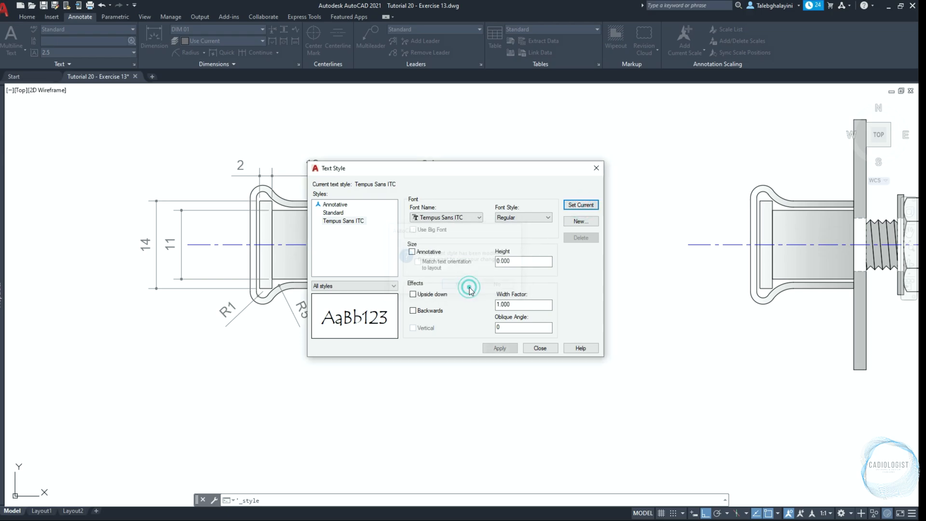
{"action": "left_click", "coordinate": [529, 348]}
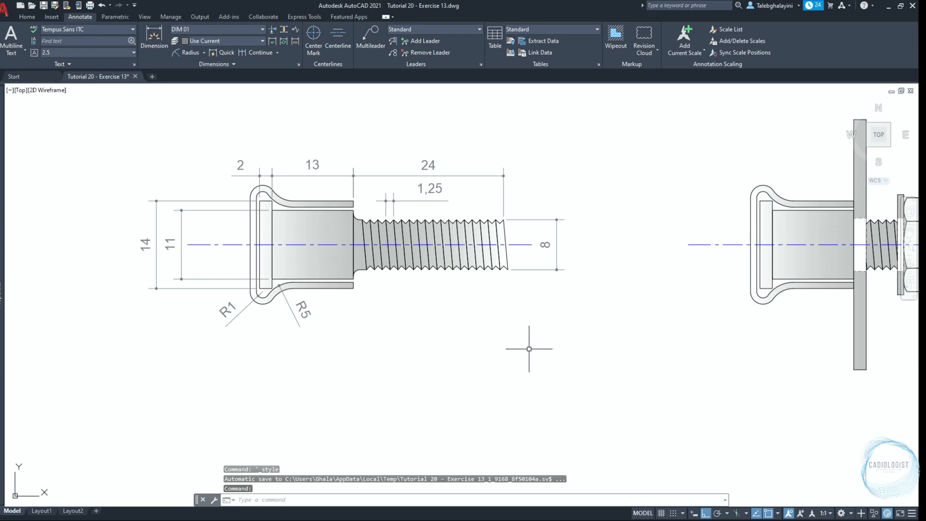
Start a multiline text box spanning the gap between the plate's front view and its section below, with Middle Left justification
{"action": "left_click", "coordinate": [11, 38]}
{"action": "scroll", "coordinate": [234, 296], "scroll_direction": "down", "scroll_amount": 3}
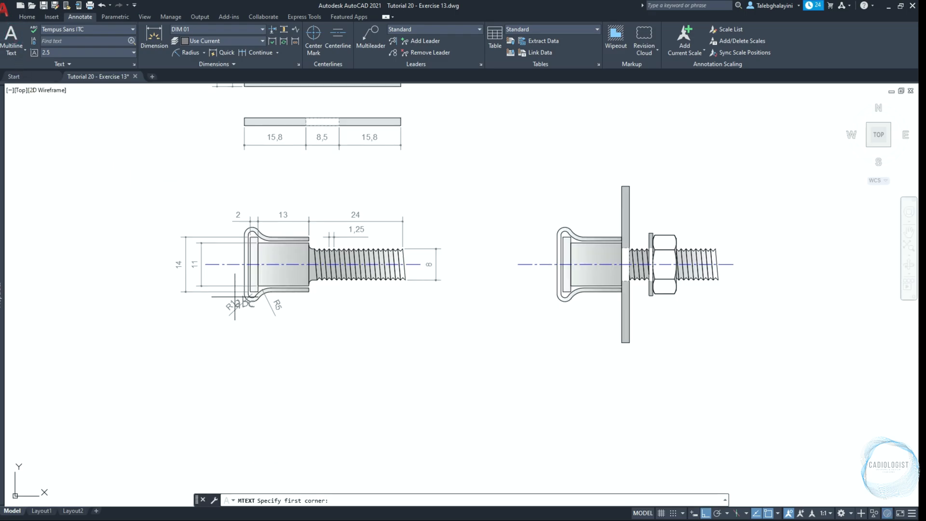
{"action": "middle_click_drag", "start_coordinate": [256, 146], "coordinate": [210, 300]}
{"action": "scroll", "coordinate": [206, 260], "scroll_direction": "up", "scroll_amount": 2}
{"action": "left_click", "coordinate": [193, 226]}
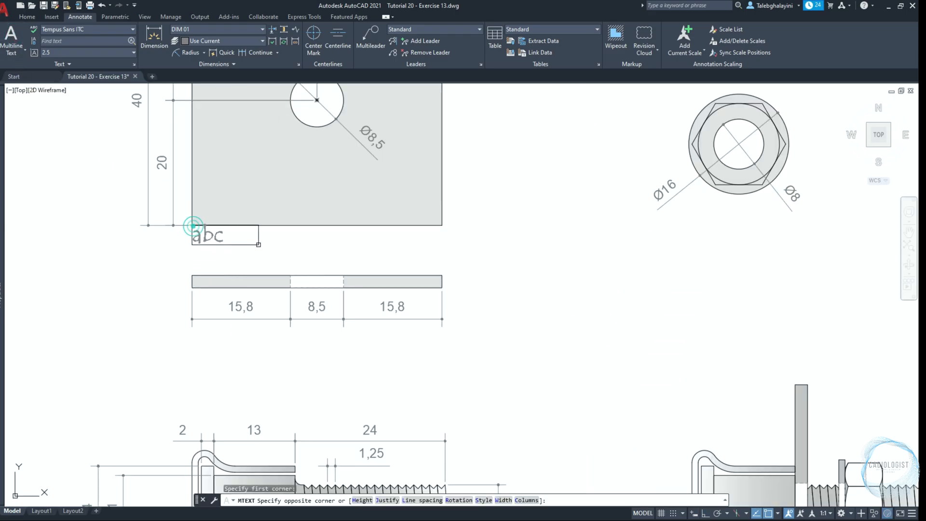
{"action": "left_click", "coordinate": [442, 275]}
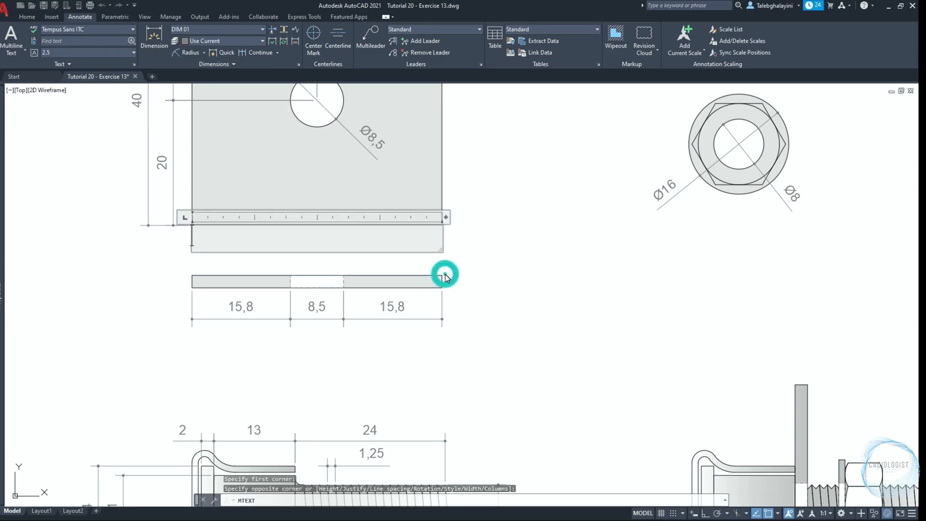
{"action": "left_click", "coordinate": [324, 43]}
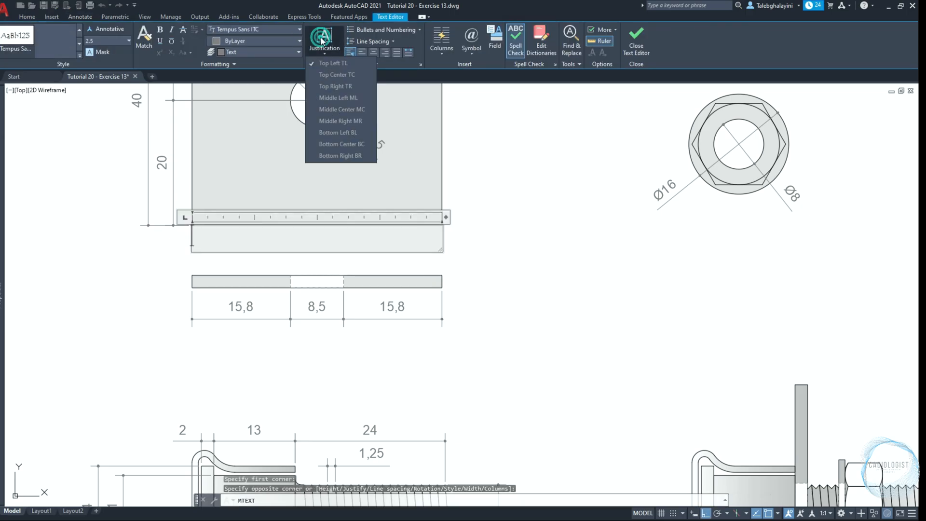
{"action": "left_click", "coordinate": [346, 98]}
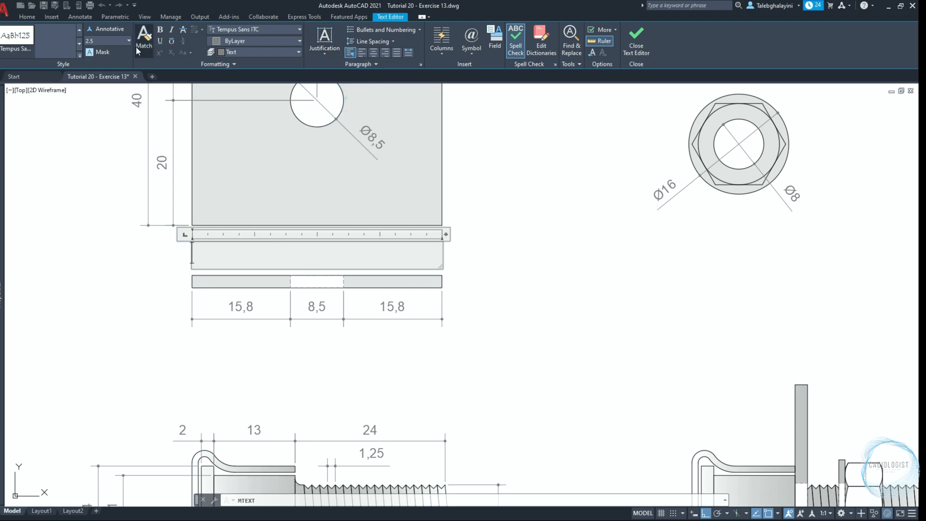
Set the text height to 1.5 and write the label "Steel Plate"
{"action": "left_click", "coordinate": [118, 40]}
{"action": "type", "text": "1"}
{"action": "key", "text": "Return"}
{"action": "type", "text": "Steel Plate"}
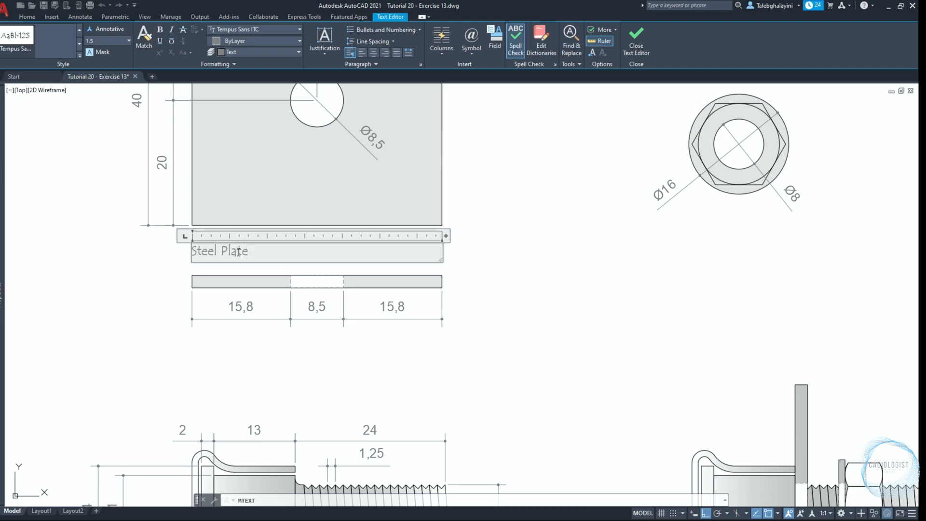
{"action": "left_click", "coordinate": [131, 274]}
Start a multiline text box between the nut's two views, with its opposite corner 12 mm below the washer thickness dimension's tracked endpoint
{"action": "type", "text": "mt"}
{"action": "key", "text": "Return"}
{"action": "scroll", "coordinate": [275, 368], "scroll_direction": "up", "scroll_amount": 2}
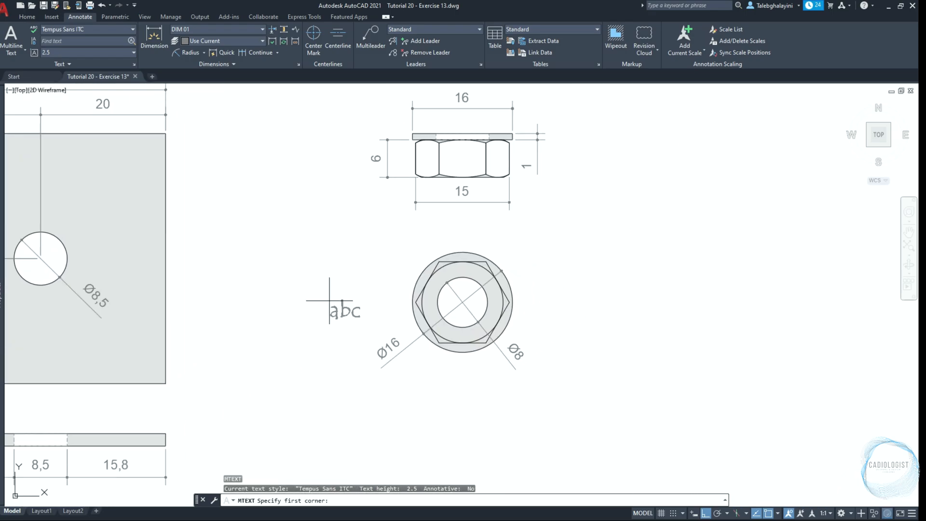
{"action": "scroll", "coordinate": [420, 206], "scroll_direction": "up", "scroll_amount": 2}
{"action": "left_click", "coordinate": [418, 206]}
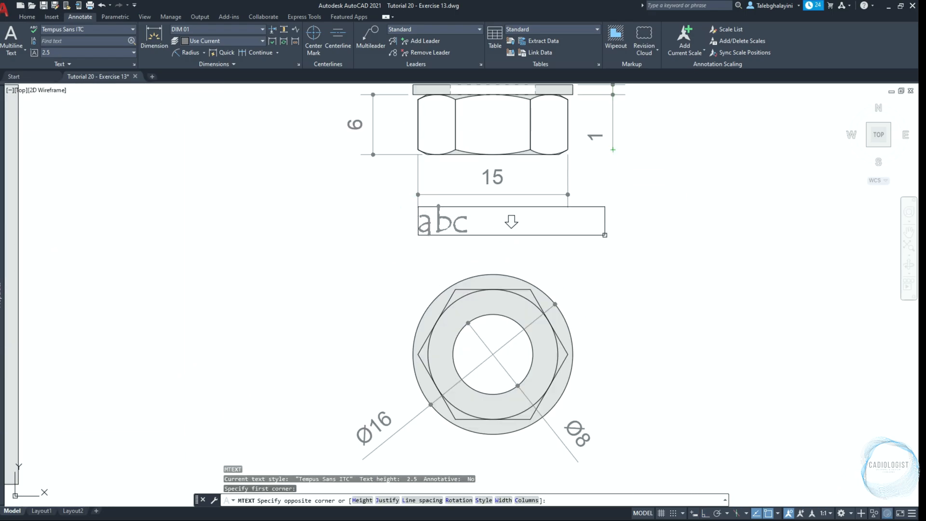
{"action": "type", "text": "12"}
{"action": "key", "text": "Return"}
Write the label "Steel Washer + Nut" with text height 1.5 and Middle Left justification
{"action": "left_click", "coordinate": [128, 41]}
{"action": "left_click", "coordinate": [117, 52]}
{"action": "left_click", "coordinate": [326, 41]}
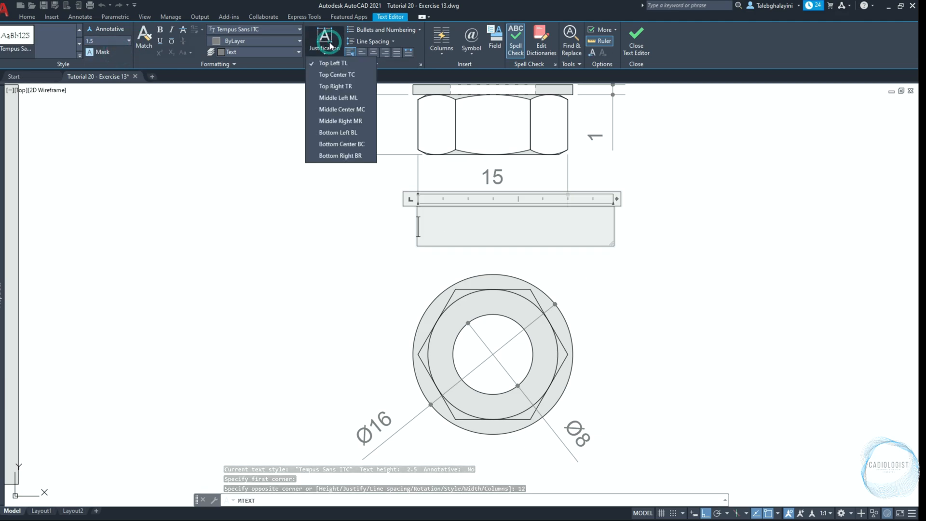
{"action": "left_click", "coordinate": [343, 103]}
{"action": "type", "text": "Steel Washer +"}
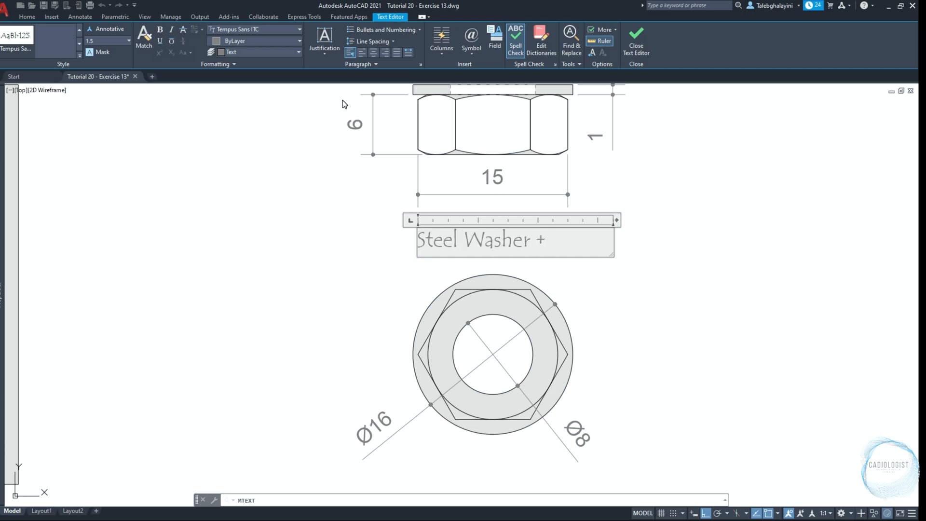
{"action": "left_click", "coordinate": [260, 240]}
Start a multiline text box under the bolt's thread, its opposite corner 12 mm below the centreline's tracked end, with Middle Center justification
{"action": "scroll", "coordinate": [259, 240], "scroll_direction": "down", "scroll_amount": 6}
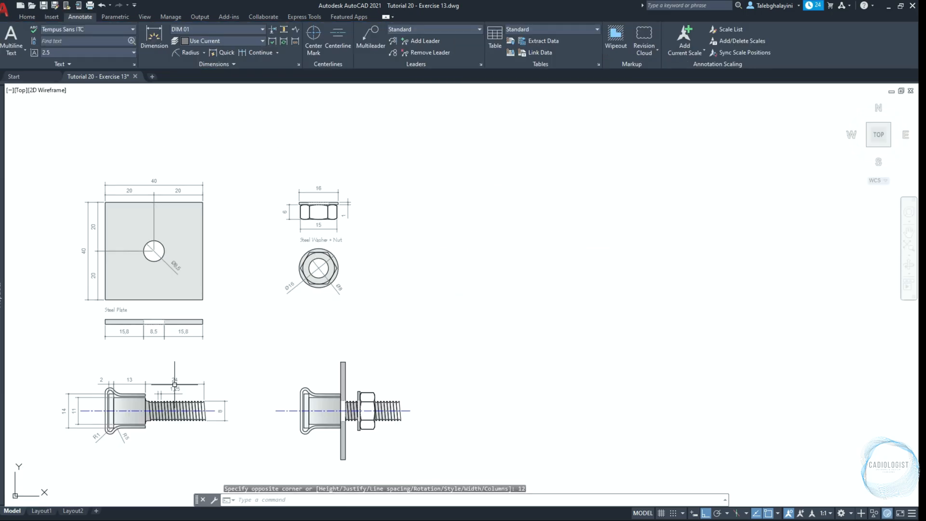
{"action": "scroll", "coordinate": [156, 447], "scroll_direction": "up", "scroll_amount": 6}
{"action": "key", "text": "Return"}
{"action": "scroll", "coordinate": [143, 435], "scroll_direction": "up", "scroll_amount": 2}
{"action": "left_click", "coordinate": [98, 312]}
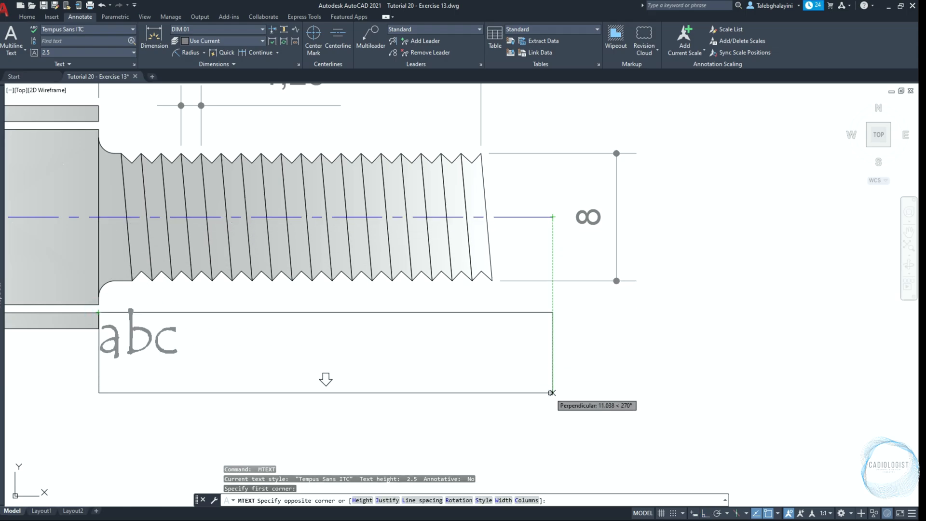
{"action": "left_click", "coordinate": [552, 382]}
{"action": "left_click", "coordinate": [318, 58]}
{"action": "left_click", "coordinate": [341, 111]}
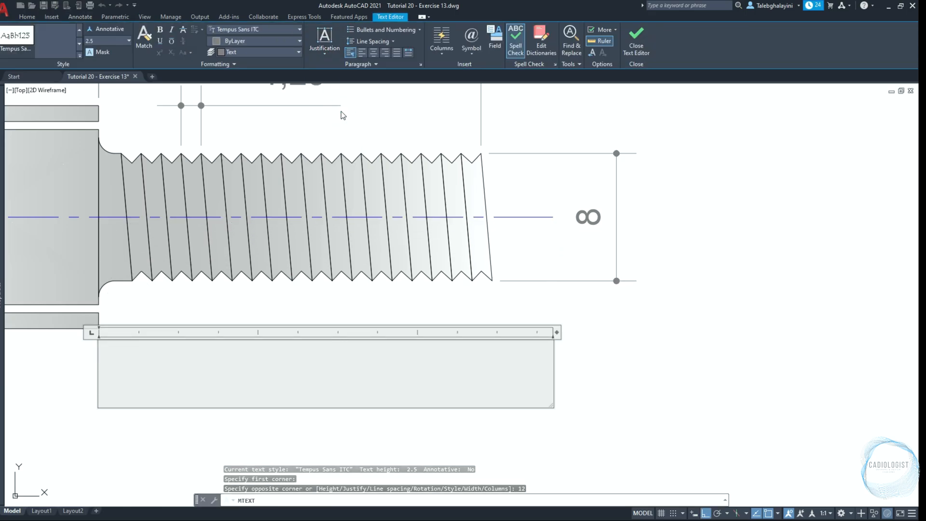
Set the text height to 1.5 and write the label "M8 S.Steel UnderCut Bolt"
{"action": "type", "text": "M8"}
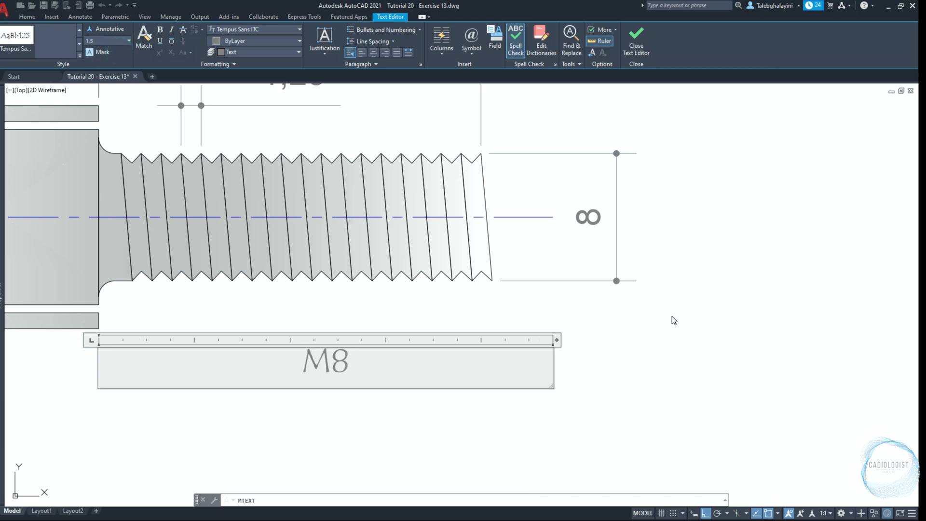
{"action": "type", "text": " S.Steel UnderCut Bolt"}
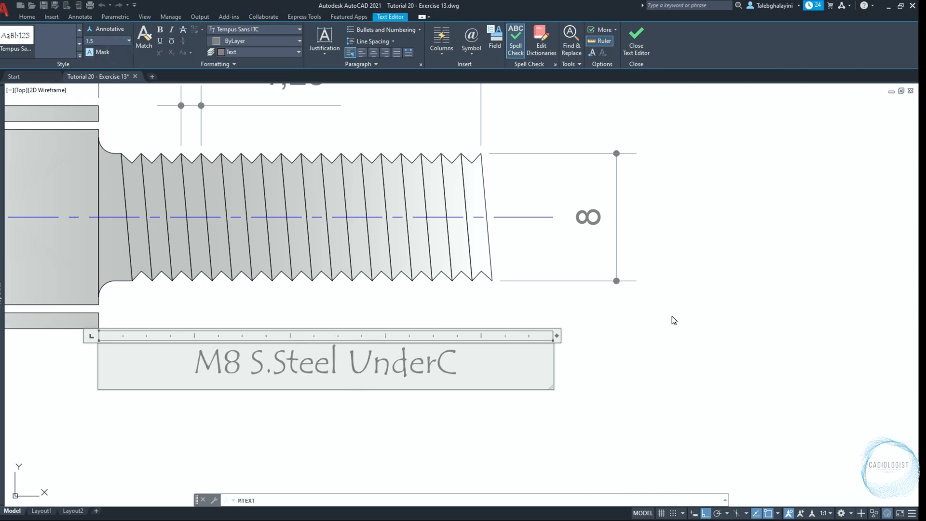
{"action": "left_click", "coordinate": [674, 320]}
{"action": "scroll", "coordinate": [673, 314], "scroll_direction": "down", "scroll_amount": 3}
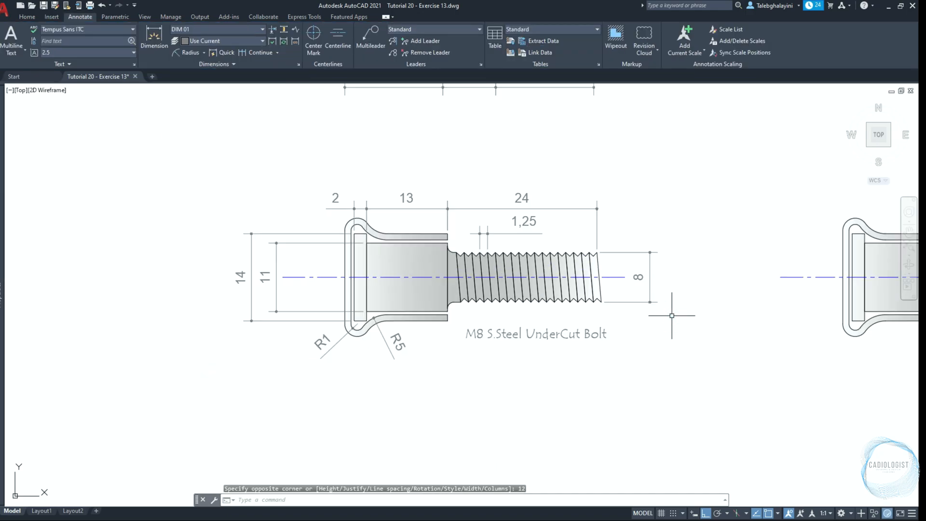
Start a multiline text box from the assembly washer's lower corner to below the centreline's tracked end, with Middle Left justification
{"action": "middle_click_drag", "start_coordinate": [673, 314], "coordinate": [325, 316]}
{"action": "scroll", "coordinate": [324, 316], "scroll_direction": "up", "scroll_amount": 2}
{"action": "key", "text": "Return"}
{"action": "left_click", "coordinate": [534, 315]}
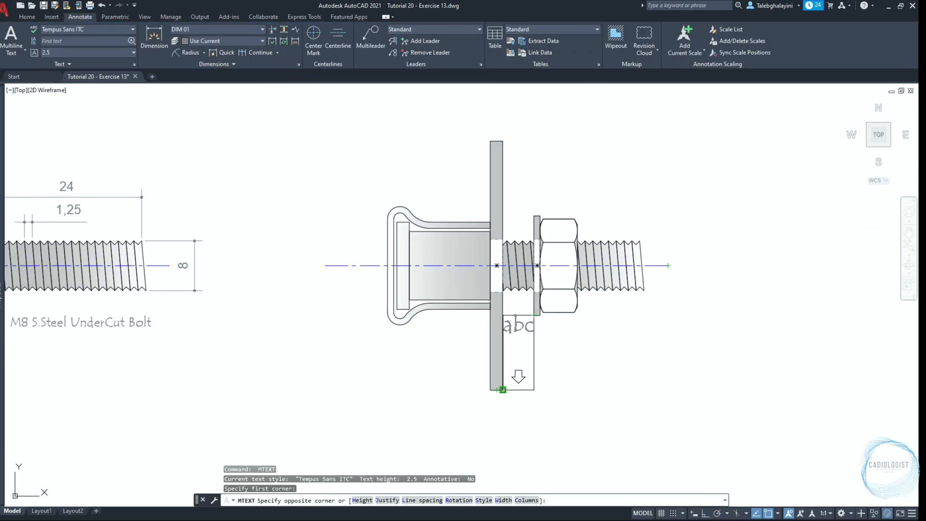
{"action": "left_click", "coordinate": [668, 387]}
{"action": "left_click", "coordinate": [326, 46]}
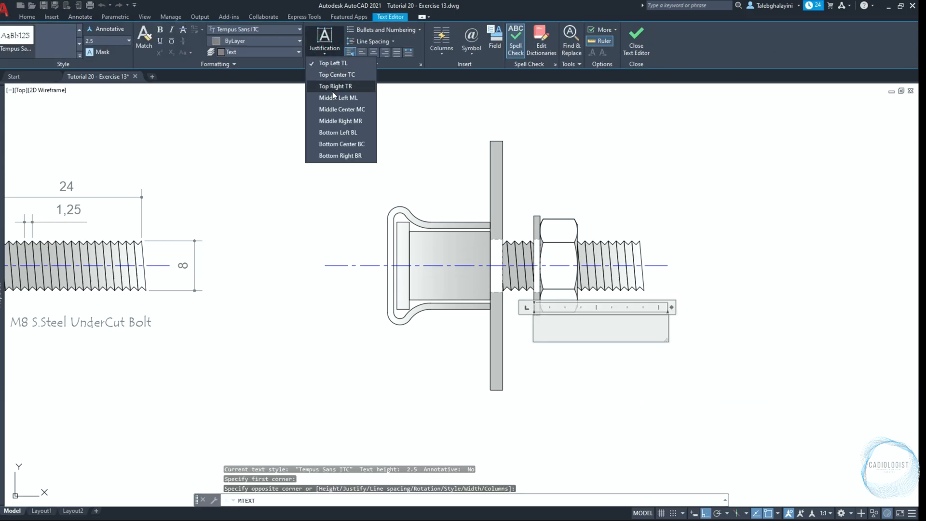
{"action": "left_click", "coordinate": [332, 91]}
Set the text height to 1.5 and write the label "M8 S.Steel UnderCut Bolt Assembly"
{"action": "left_click", "coordinate": [129, 41]}
{"action": "left_click", "coordinate": [108, 51]}
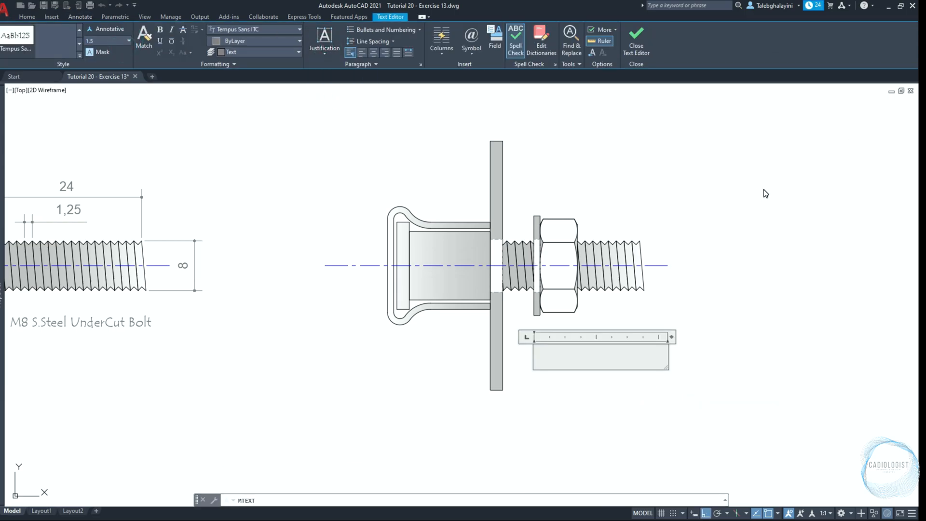
{"action": "type", "text": "M"}
{"action": "type", "text": "8 S.S"}
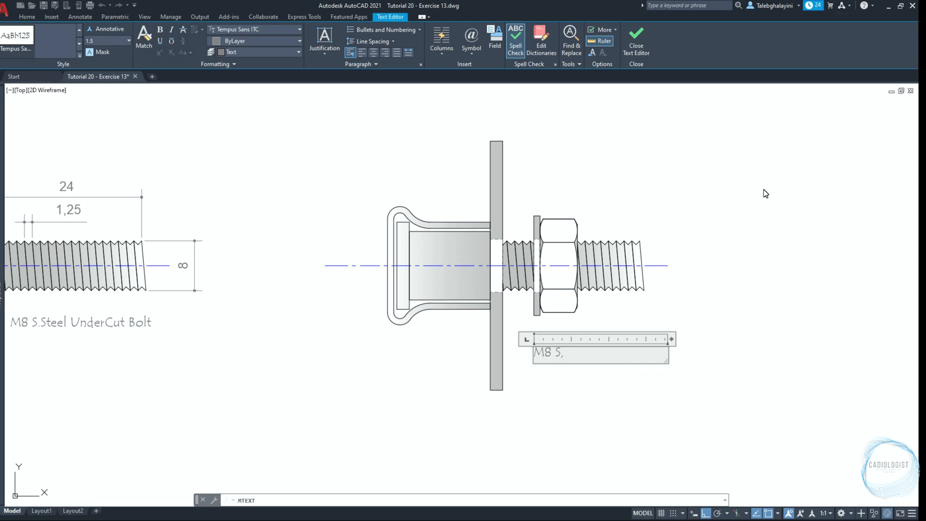
{"action": "type", "text": "teel UnderCut Bo"}
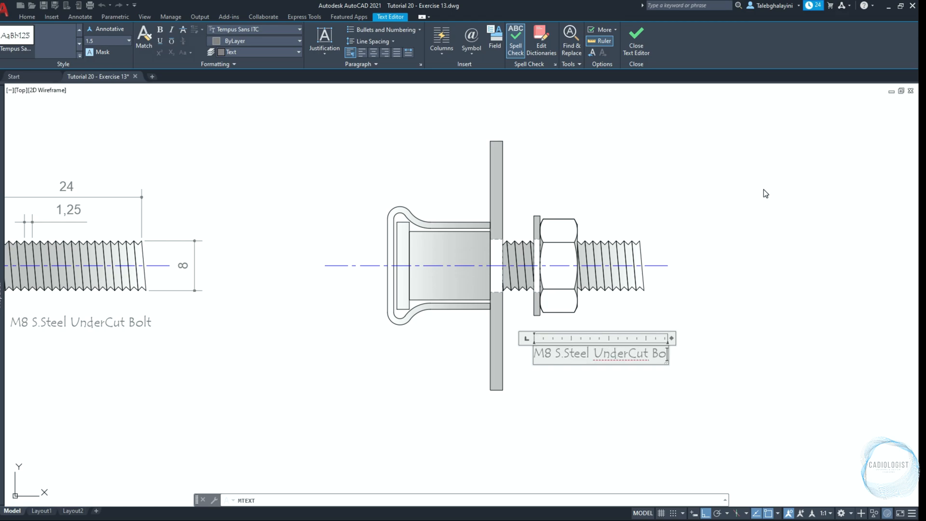
{"action": "type", "text": "lt Assembly"}
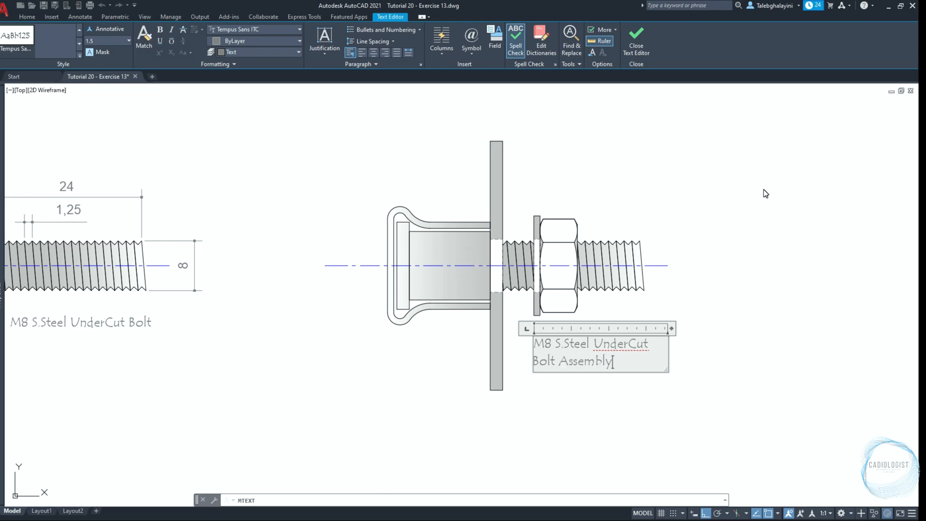
{"action": "left_click", "coordinate": [764, 190]}
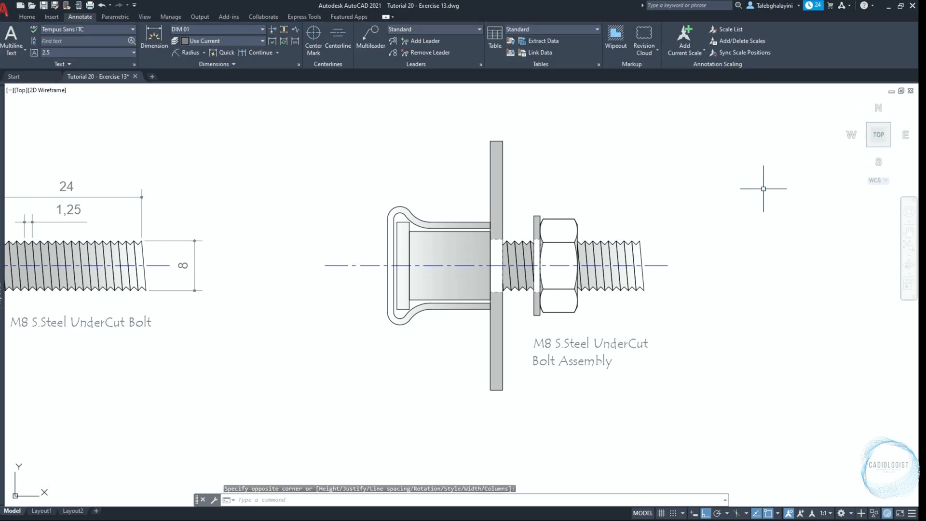
Delete the existing viewport from Layout1
{"action": "type", "text": "z"}
{"action": "key", "text": "Return"}
{"action": "type", "text": "e"}
{"action": "key", "text": "Return"}
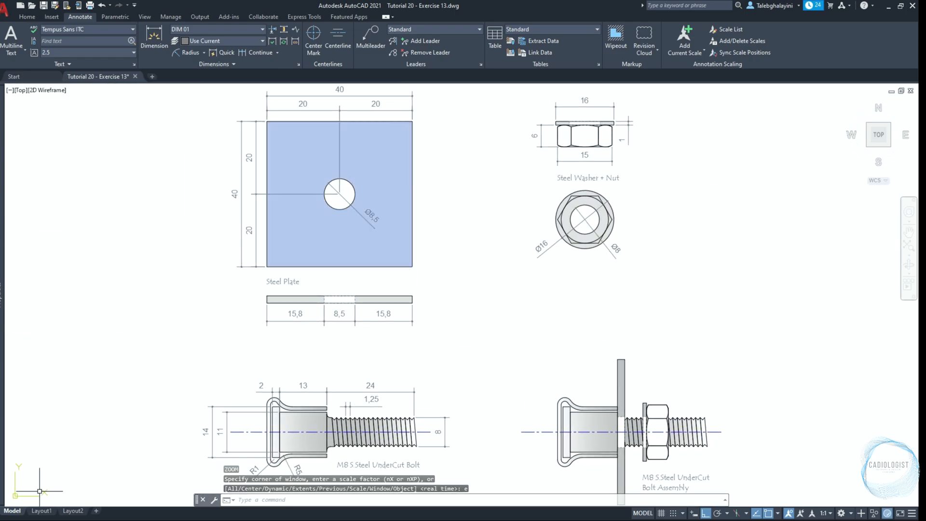
{"action": "left_click", "coordinate": [41, 510]}
{"action": "left_click", "coordinate": [265, 282]}
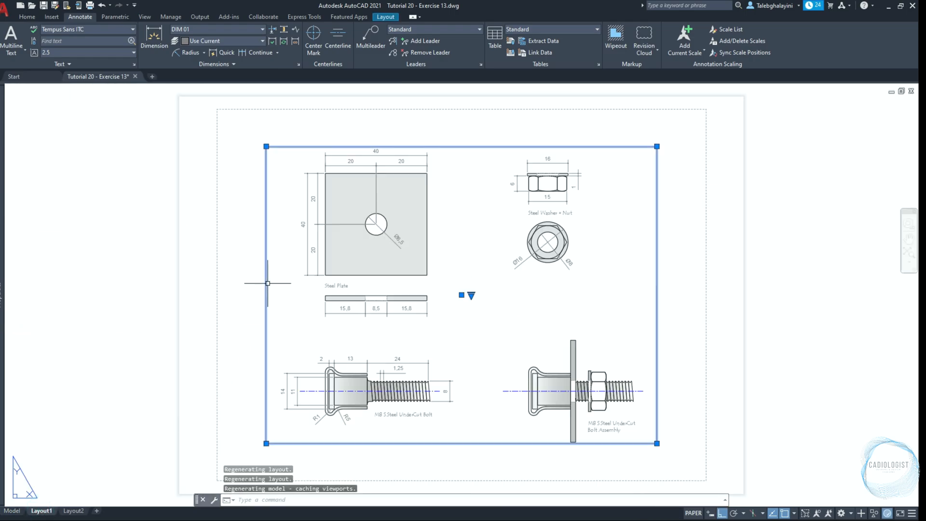
{"action": "key", "text": "Delete"}
Rename Layout1 as "Exercise 13"
{"action": "right_click", "coordinate": [44, 510]}
{"action": "left_click", "coordinate": [91, 381]}
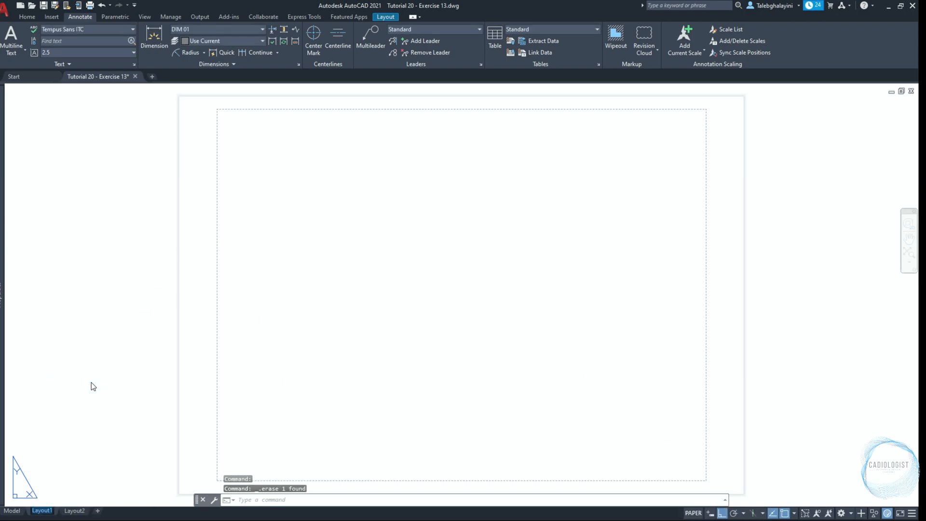
{"action": "type", "text": "Exerc"}
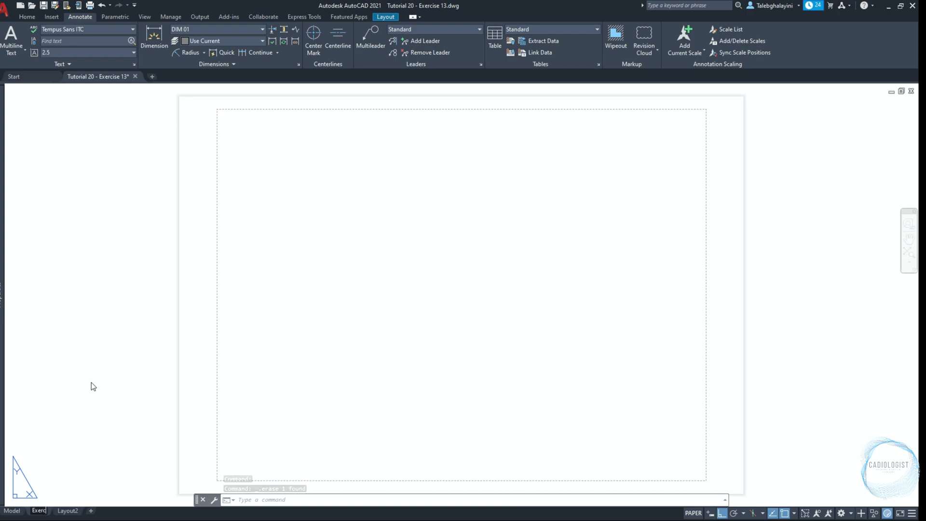
{"action": "type", "text": "ise 13"}
{"action": "key", "text": "Return"}
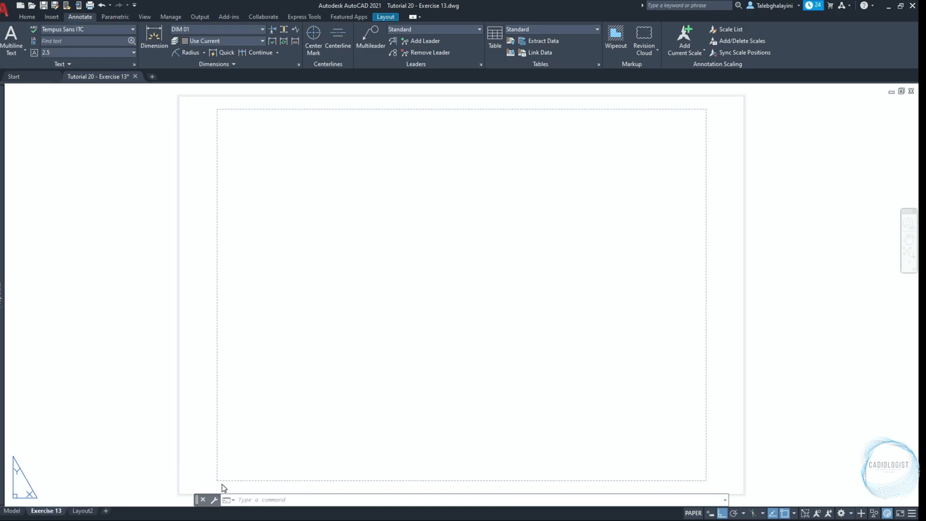
Modify the Exercise 13 page setup to use the DWG To PDF.pc3 plotter and ISO full bleed A4 (297 x 210 mm) paper
{"action": "right_click", "coordinate": [61, 512]}
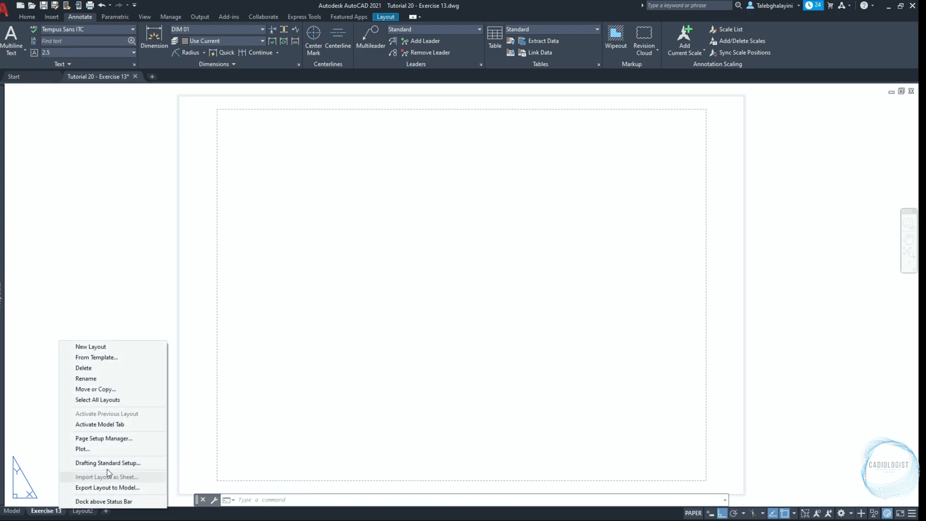
{"action": "left_click", "coordinate": [131, 440]}
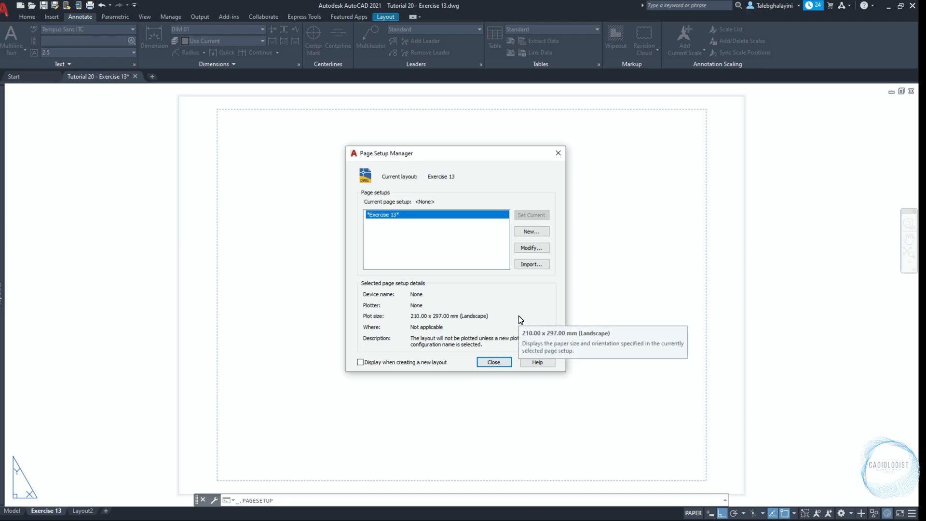
{"action": "left_click", "coordinate": [534, 248]}
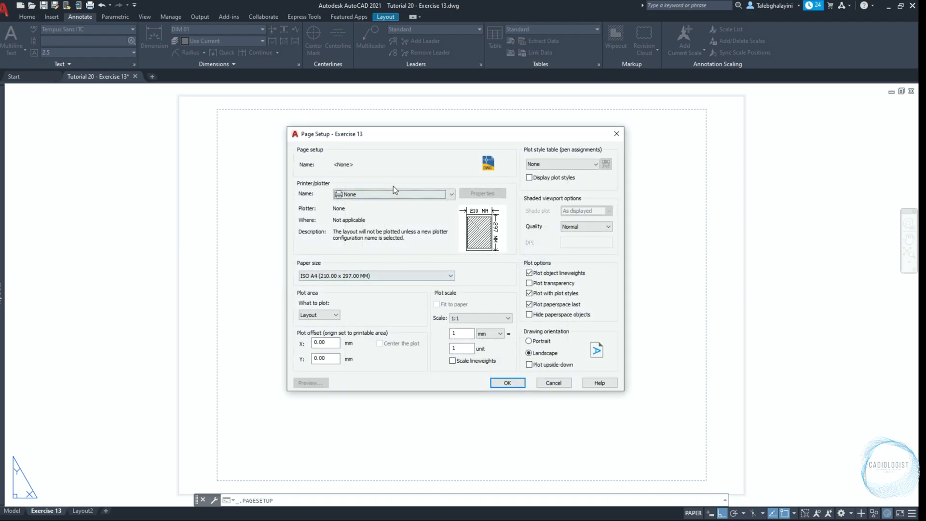
{"action": "left_click", "coordinate": [393, 193]}
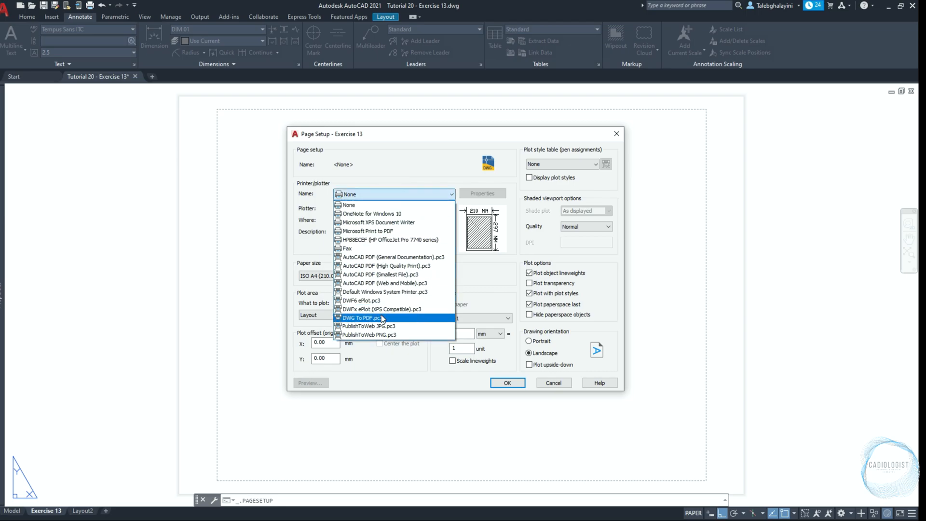
{"action": "left_click", "coordinate": [382, 315]}
{"action": "left_click", "coordinate": [390, 276]}
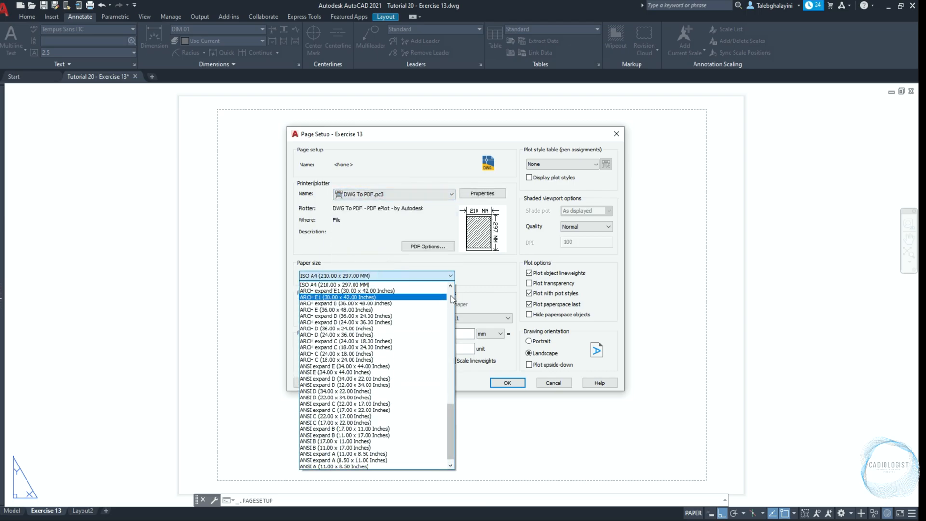
{"action": "left_click", "coordinate": [451, 295]}
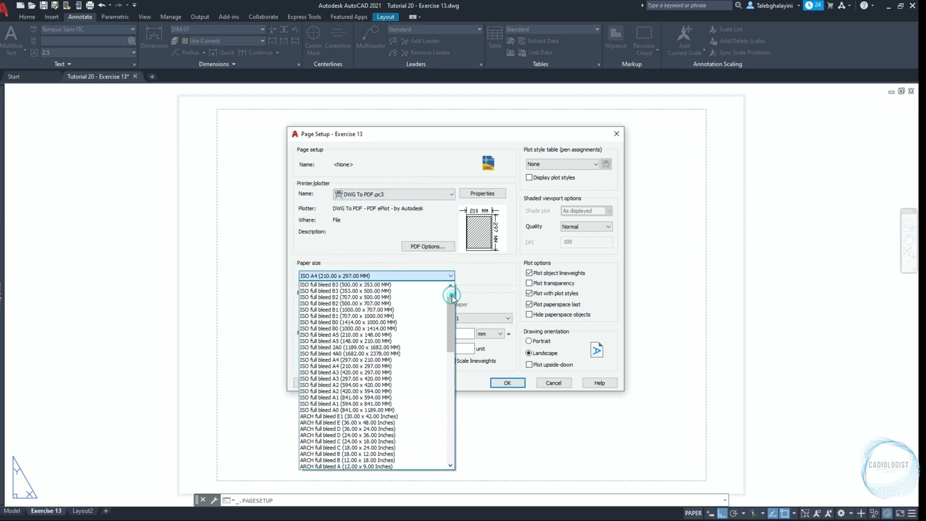
{"action": "left_click", "coordinate": [409, 361]}
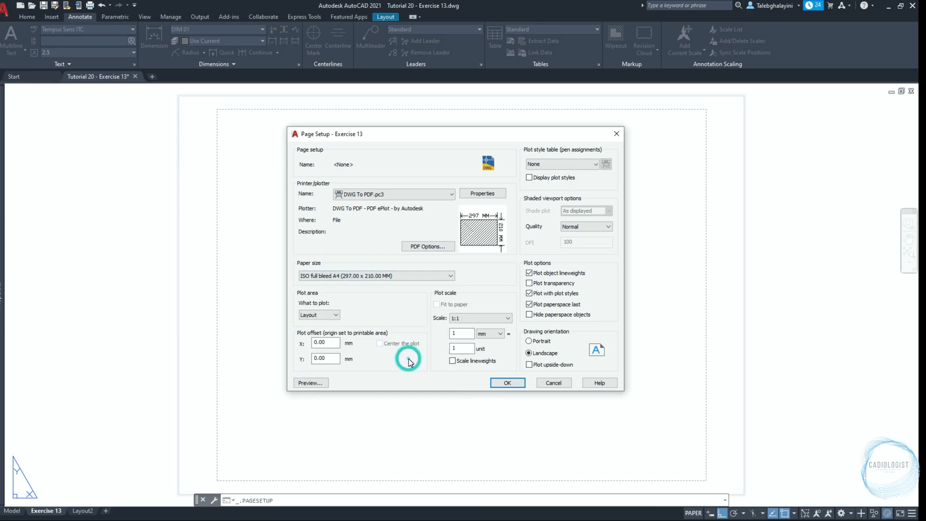
Enable Scale lineweights and Plot transparency in the page setup and finish it
{"action": "left_click", "coordinate": [452, 361]}
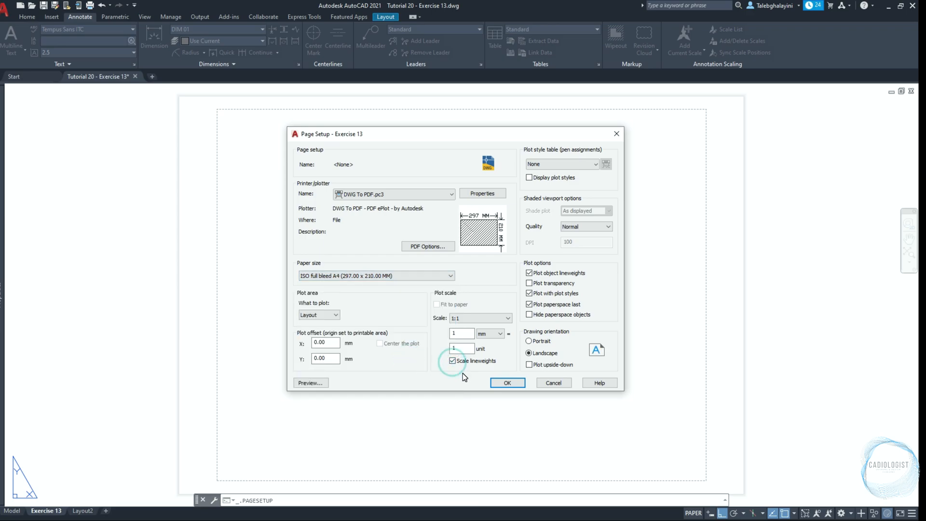
{"action": "left_click", "coordinate": [529, 283]}
{"action": "left_click", "coordinate": [517, 384]}
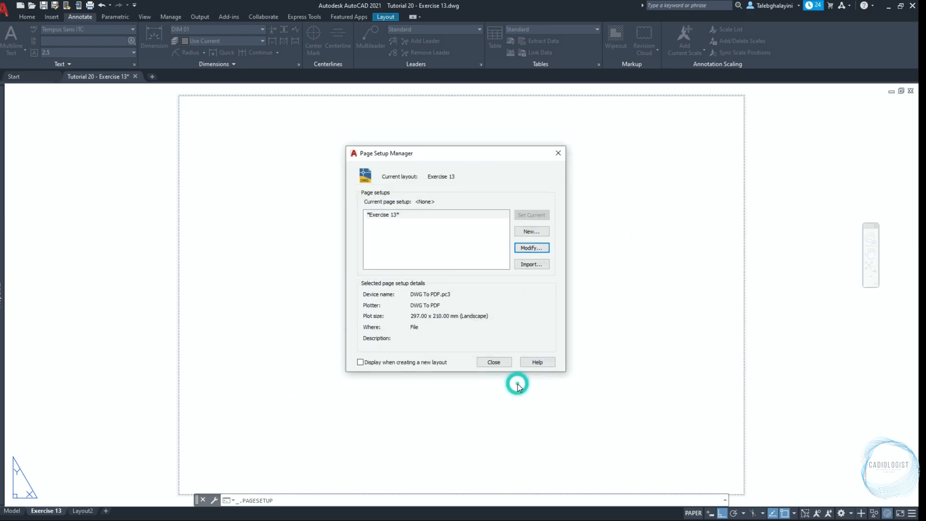
{"action": "left_click", "coordinate": [503, 363]}
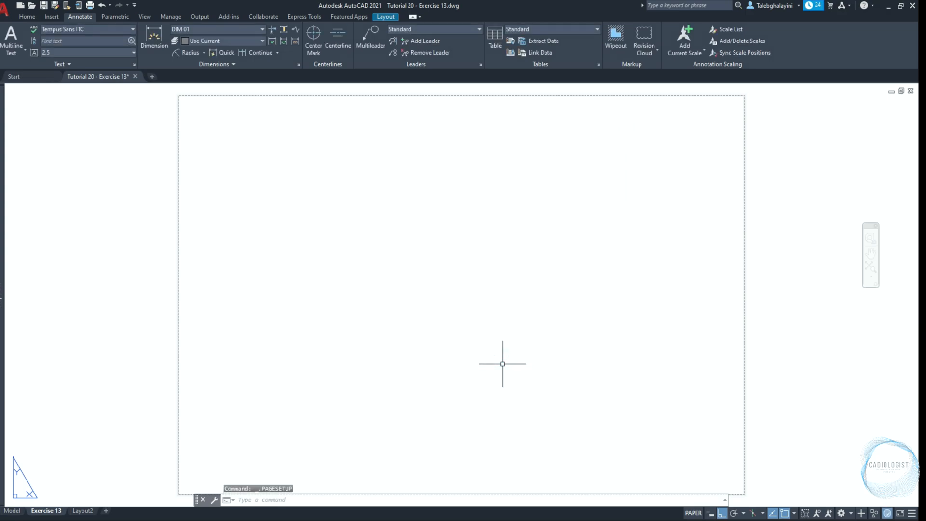
Create the Four: Equal viewport arrangement fitted to the Exercise 13 sheet
{"action": "type", "text": "vp"}
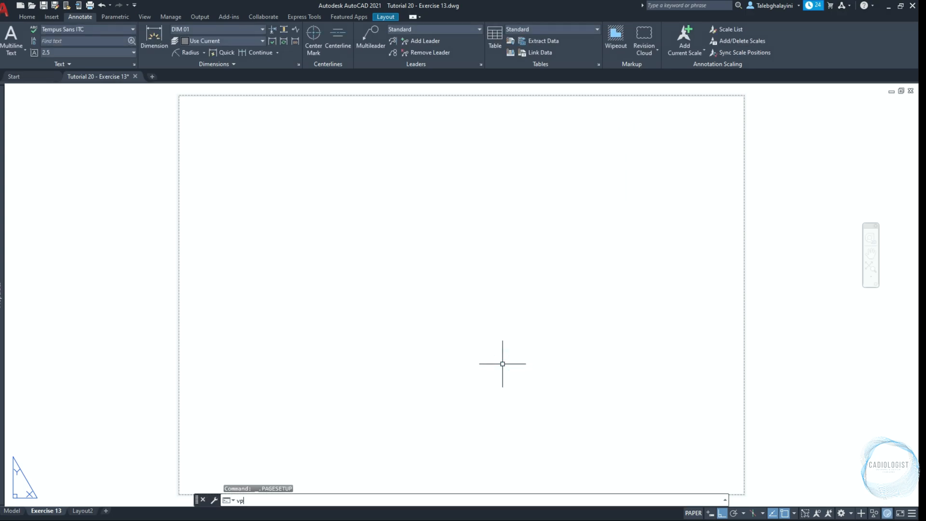
{"action": "type", "text": "ort"}
{"action": "key", "text": "Return"}
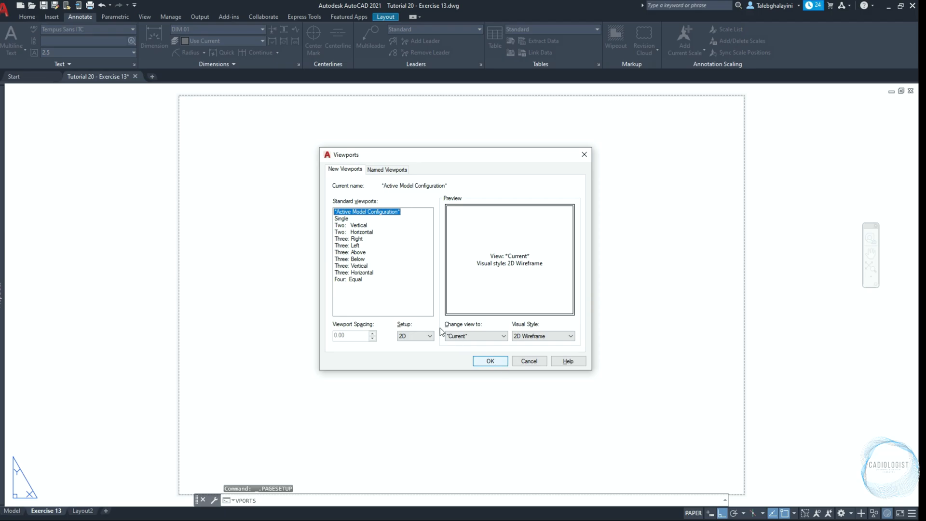
{"action": "left_click", "coordinate": [352, 280]}
{"action": "left_click", "coordinate": [488, 361]}
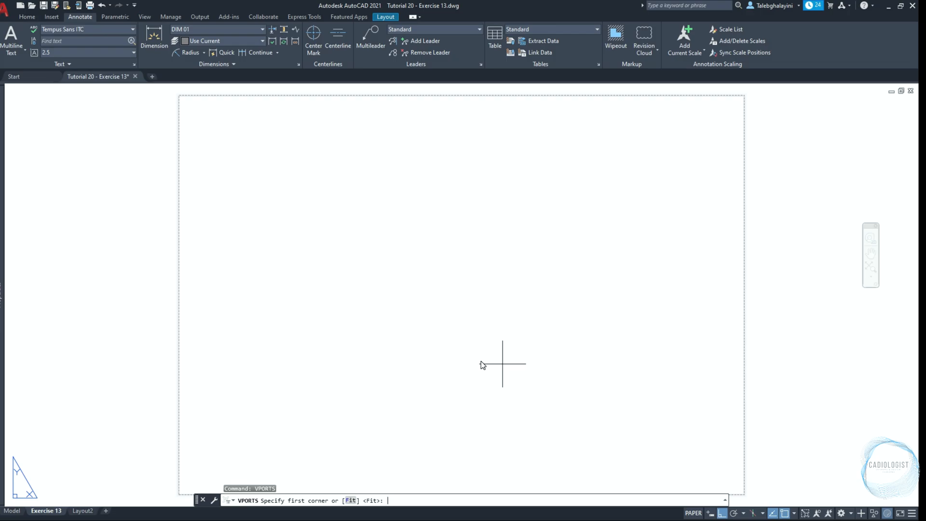
{"action": "key", "text": "Return"}
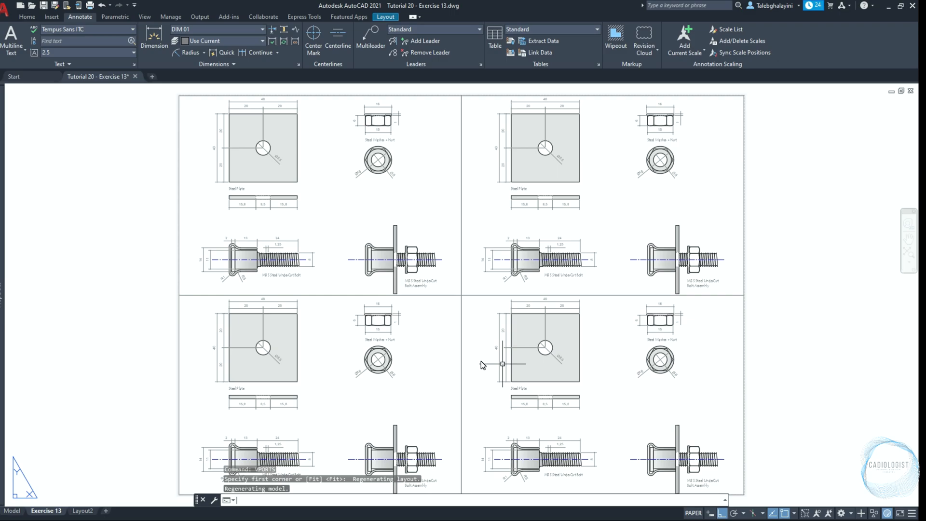
Open the layer properties and select the Defpoints layer
{"action": "key", "text": "Return"}
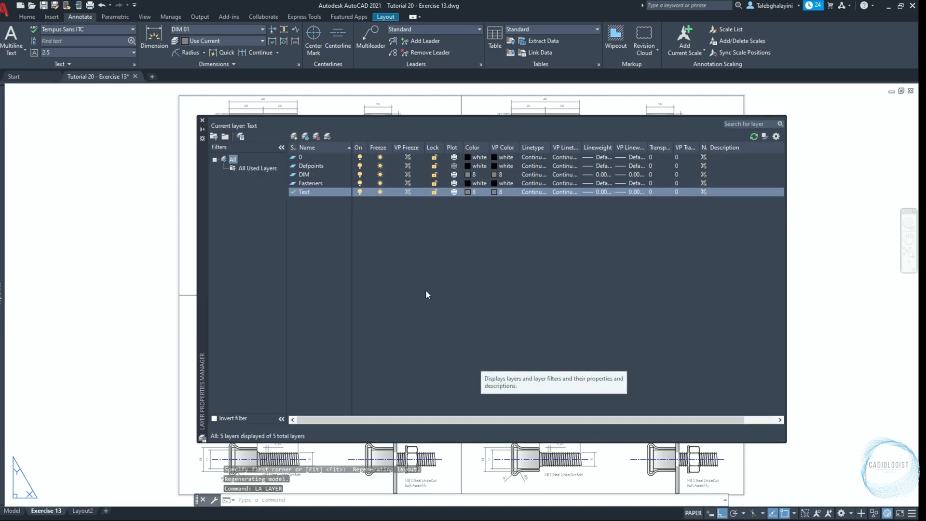
{"action": "left_click", "coordinate": [323, 164]}
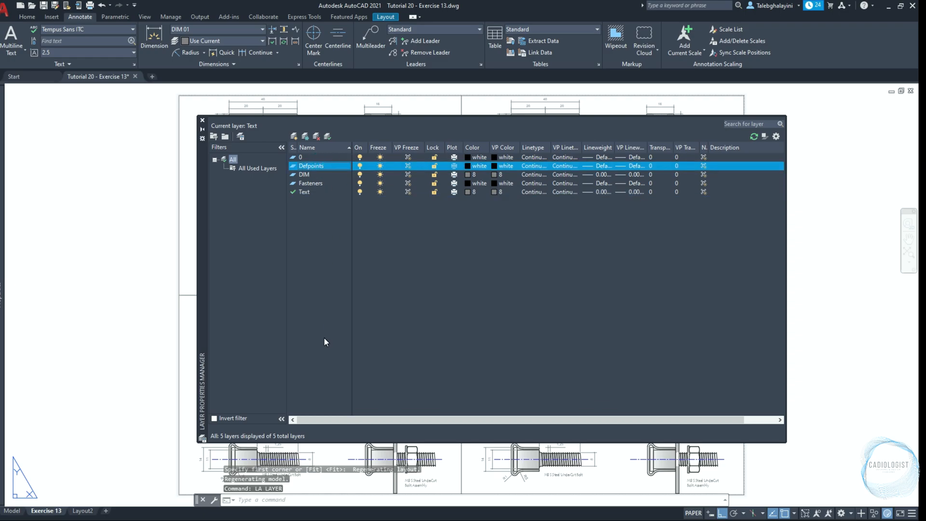
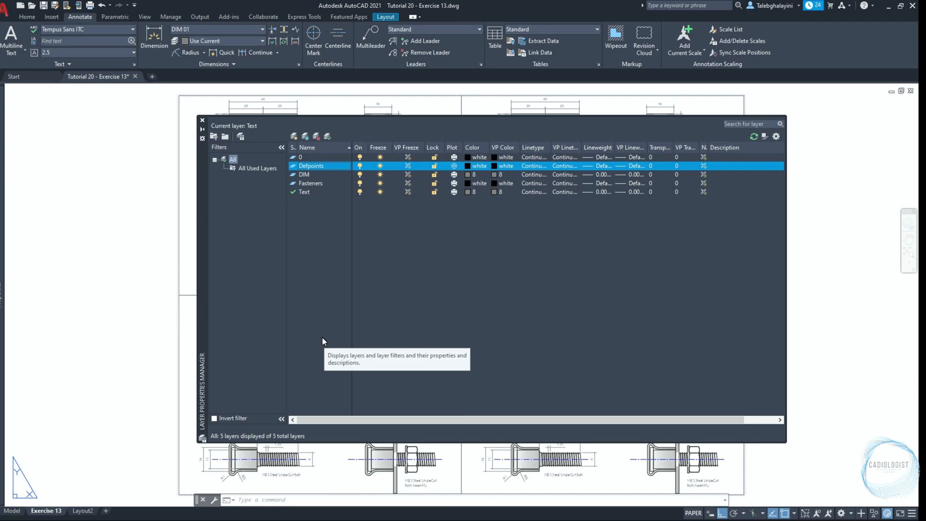
Close the layer properties and assign all four Exercise 13 viewports to the Defpoints layer
{"action": "left_click", "coordinate": [202, 120]}
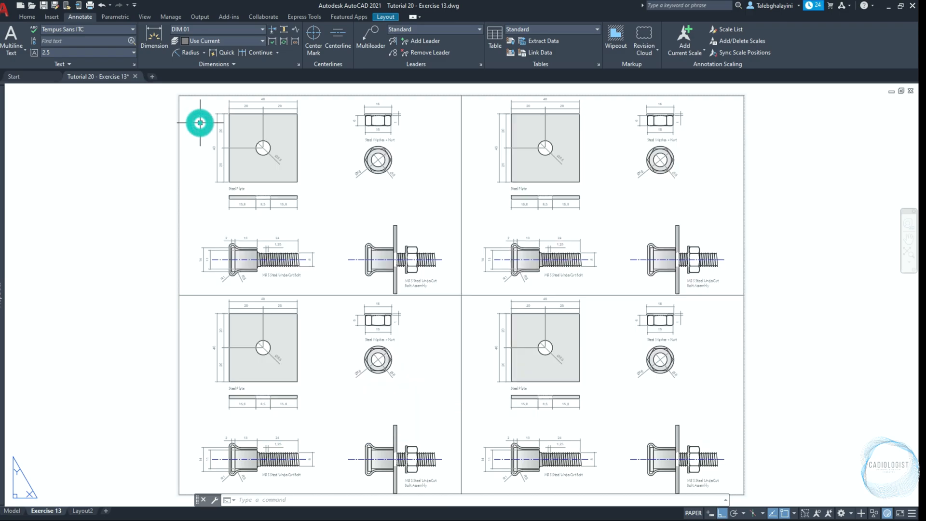
{"action": "left_click", "coordinate": [464, 290]}
{"action": "left_click", "coordinate": [434, 300]}
{"action": "key", "text": "ctrl+1"}
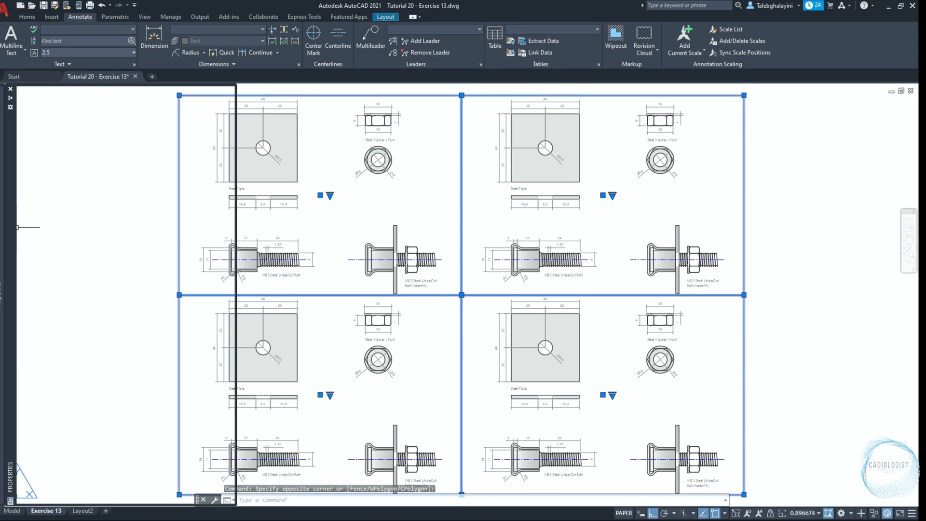
{"action": "left_click", "coordinate": [160, 132]}
{"action": "left_click", "coordinate": [158, 142]}
{"action": "key", "text": "ctrl+1"}
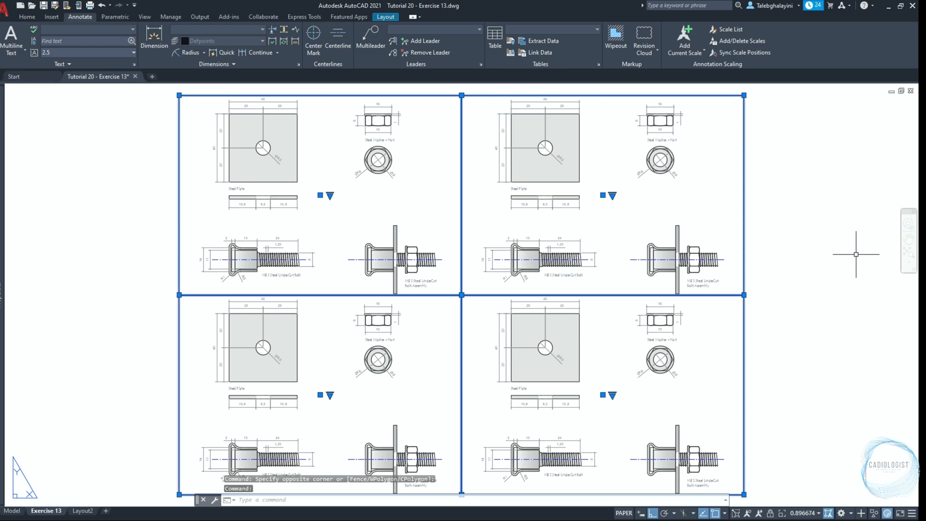
{"action": "key", "text": "Escape"}
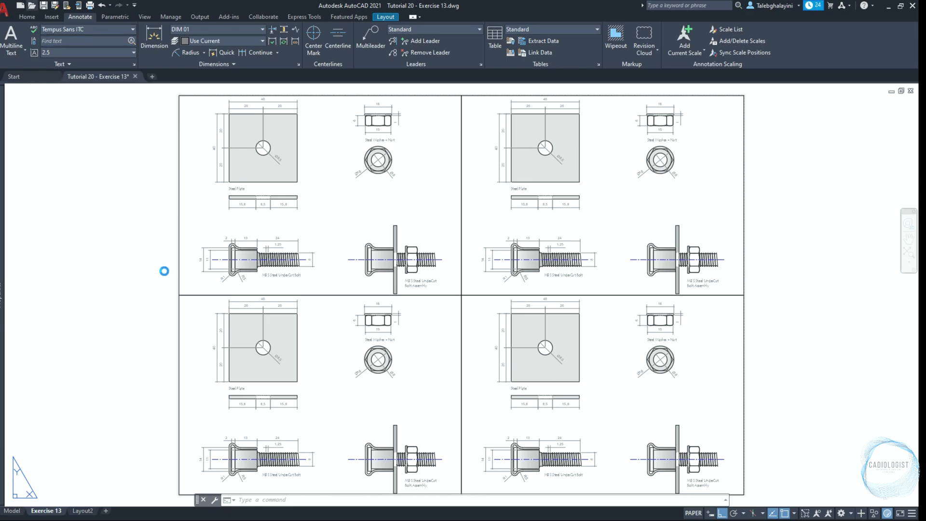
Open Tutorial 08 - Exercise 01.dwg and copy its sheet border and title block, using the sheet's lower-right corner as base point
{"action": "left_click", "coordinate": [400, 183]}
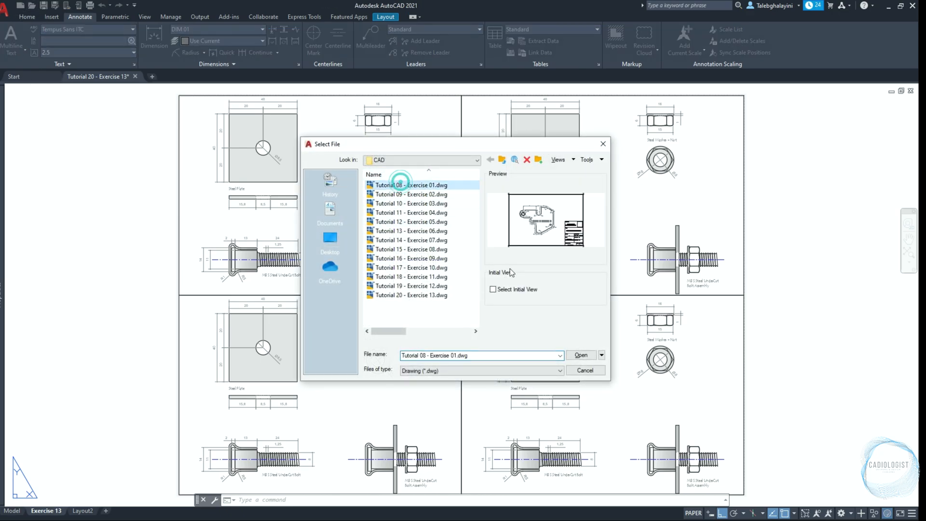
{"action": "left_click", "coordinate": [582, 355]}
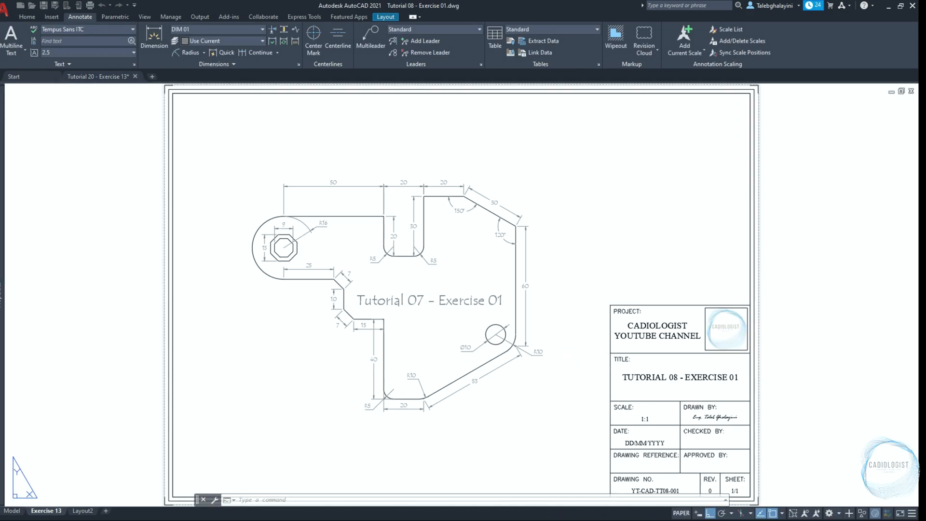
{"action": "middle_click_drag", "start_coordinate": [588, 380], "coordinate": [531, 312]}
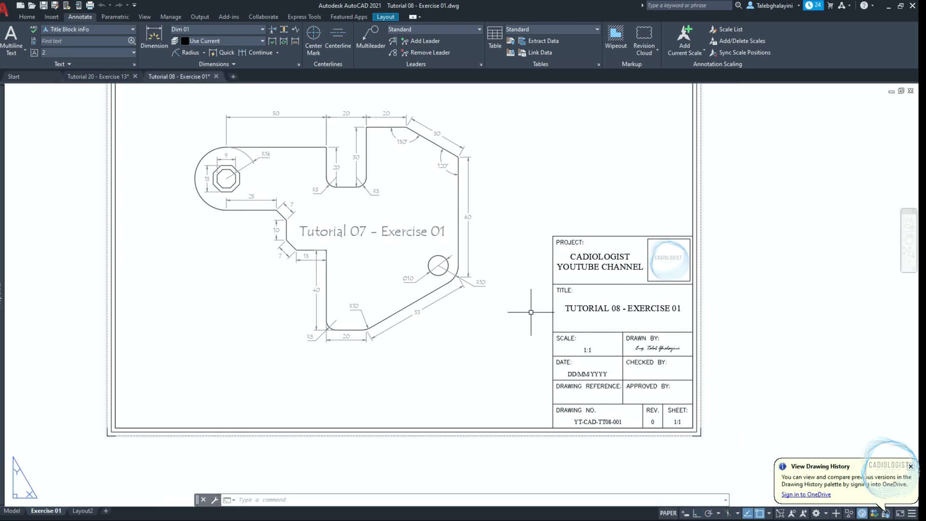
{"action": "left_click", "coordinate": [542, 207]}
{"action": "left_click", "coordinate": [755, 476]}
{"action": "type", "text": "c"}
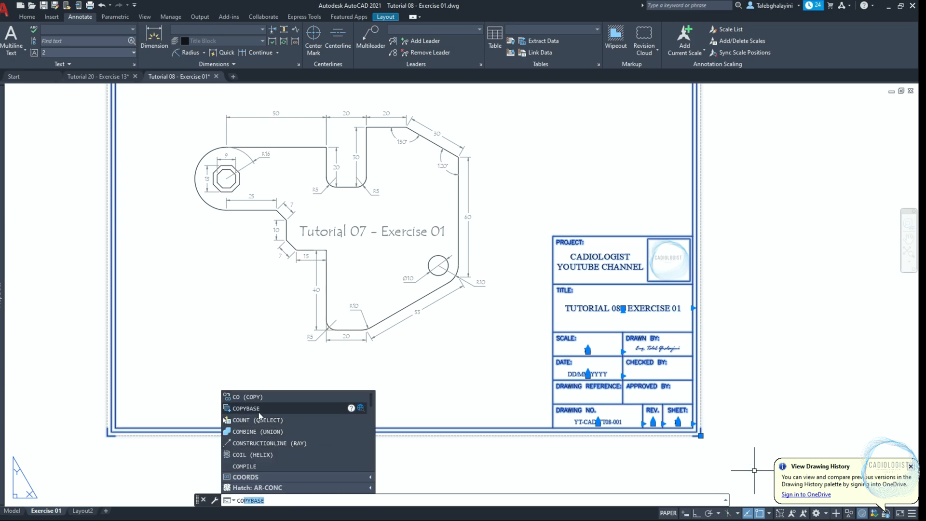
{"action": "left_click", "coordinate": [260, 410]}
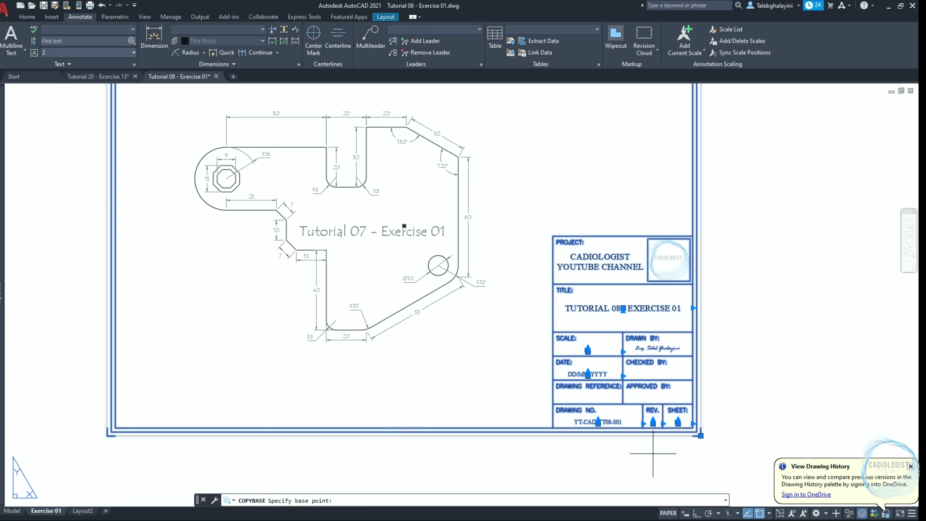
{"action": "left_click", "coordinate": [701, 435]}
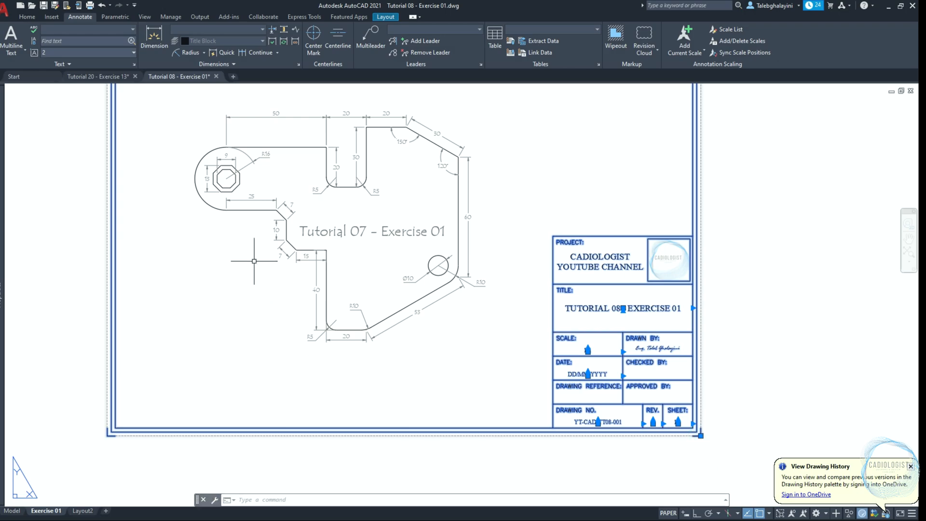
Paste the copied border and title block into the Exercise 13 layout of Tutorial 20, matching the sheet's lower-right corner
{"action": "mouse_move", "coordinate": [99, 81]}
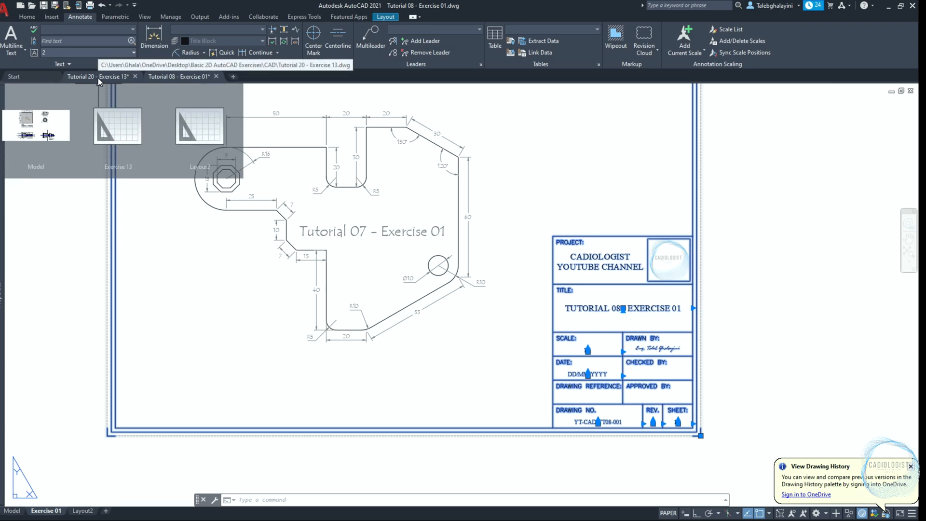
{"action": "left_click", "coordinate": [115, 129]}
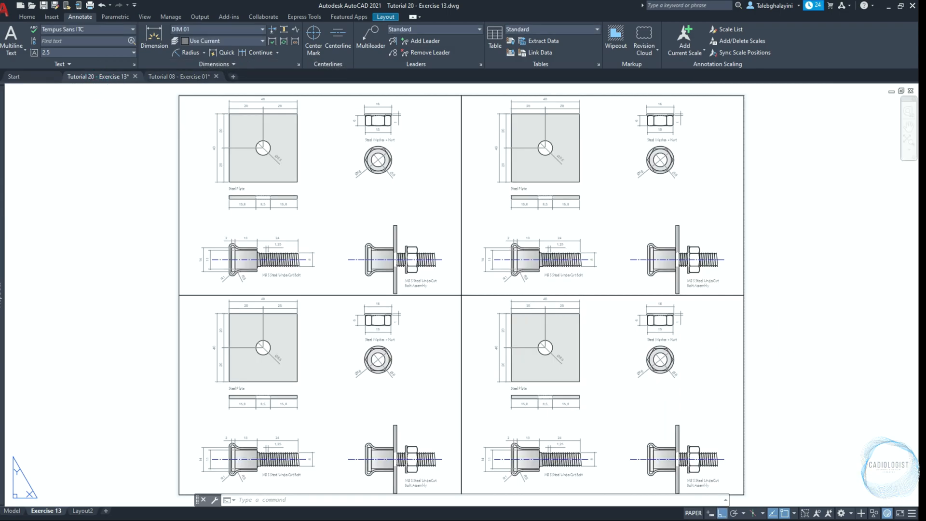
{"action": "key", "text": "ctrl+v"}
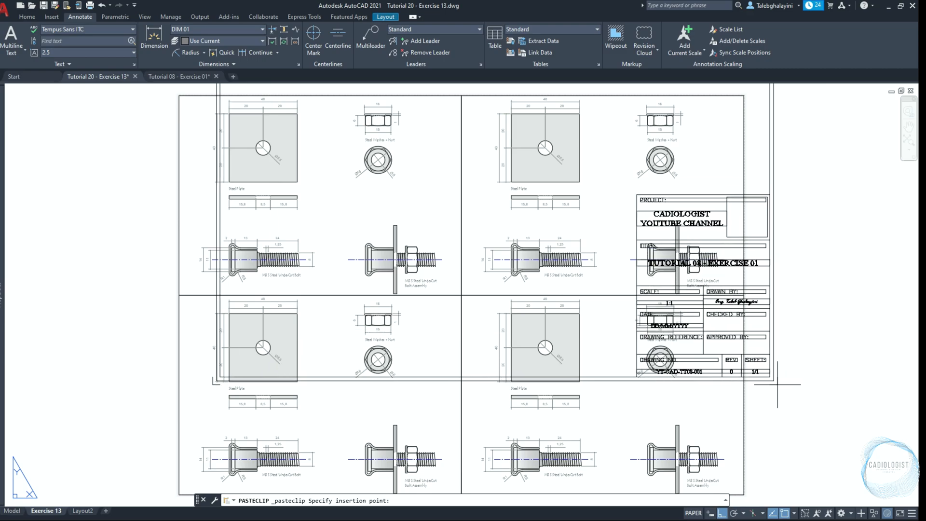
{"action": "left_click", "coordinate": [746, 494]}
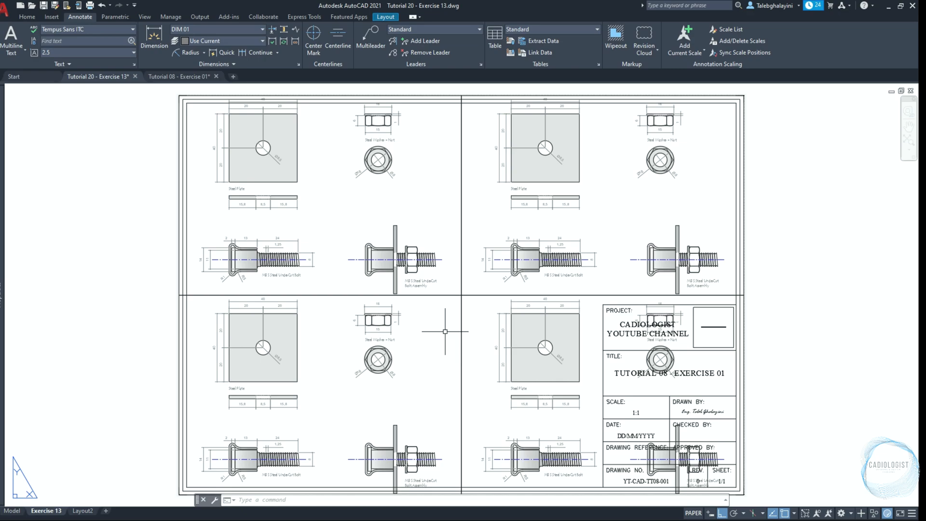
Stretch the upper corners of the four-viewport arrangement inward to the inner border frame
{"action": "left_click", "coordinate": [482, 281]}
{"action": "left_click", "coordinate": [444, 315]}
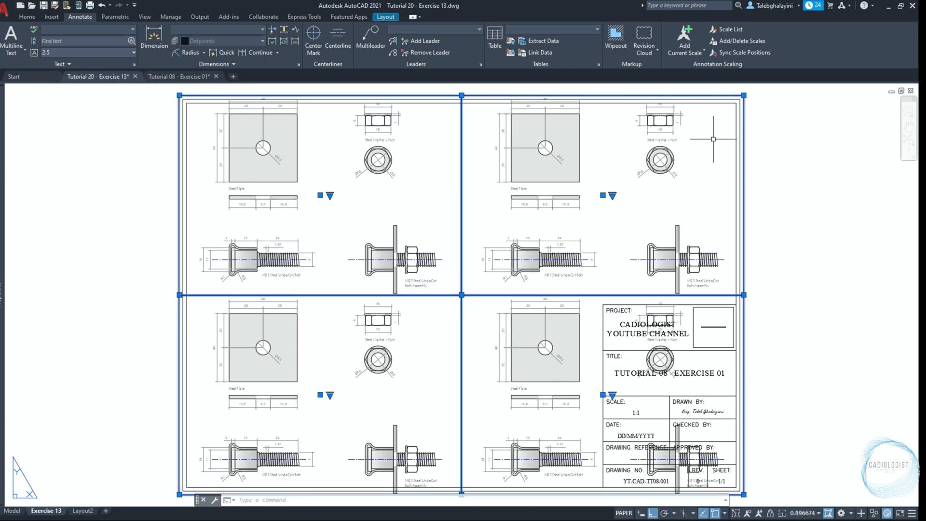
{"action": "scroll", "coordinate": [734, 112], "scroll_direction": "up", "scroll_amount": 4}
{"action": "middle_click_drag", "start_coordinate": [734, 113], "coordinate": [709, 193]}
{"action": "left_click", "coordinate": [734, 148]}
{"action": "left_click", "coordinate": [715, 168]}
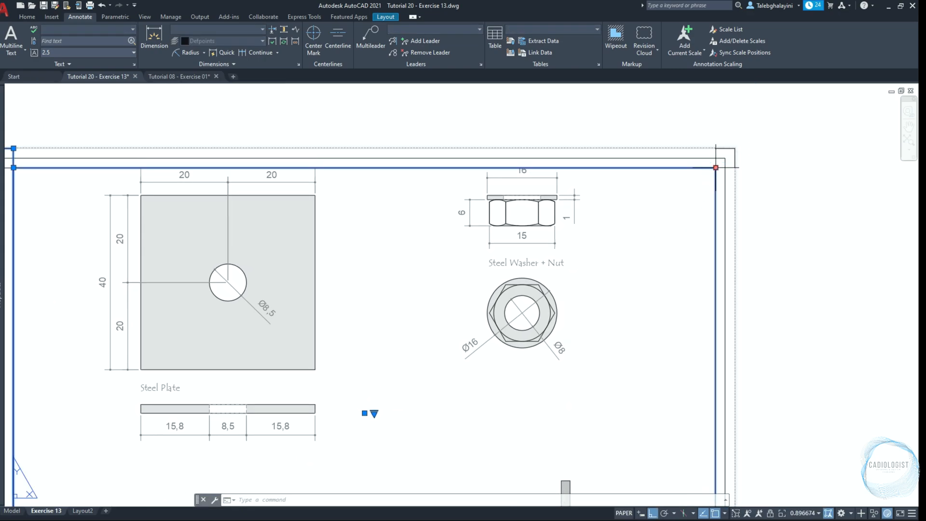
{"action": "scroll", "coordinate": [717, 169], "scroll_direction": "down", "scroll_amount": 7}
{"action": "scroll", "coordinate": [465, 165], "scroll_direction": "up", "scroll_amount": 3}
{"action": "left_click", "coordinate": [461, 166]}
{"action": "left_click", "coordinate": [464, 176]}
Fit the remaining viewport edges to the inner border and end the lower-right viewport at the title block's lower-left corner
{"action": "scroll", "coordinate": [500, 221], "scroll_direction": "down", "scroll_amount": 3}
{"action": "scroll", "coordinate": [427, 426], "scroll_direction": "up", "scroll_amount": 6}
{"action": "scroll", "coordinate": [427, 425], "scroll_direction": "down", "scroll_amount": 7}
{"action": "left_click", "coordinate": [791, 379]}
{"action": "scroll", "coordinate": [791, 379], "scroll_direction": "up", "scroll_amount": 5}
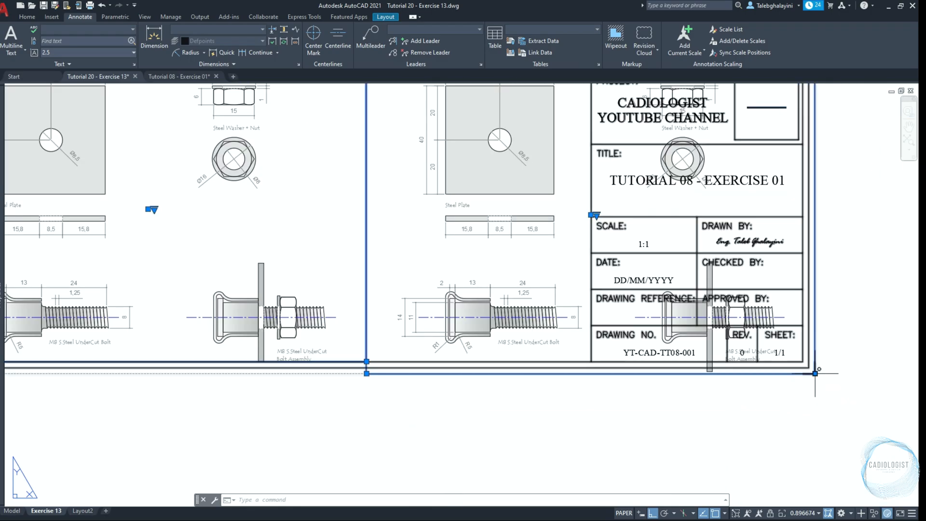
{"action": "left_click", "coordinate": [591, 360]}
{"action": "scroll", "coordinate": [591, 361], "scroll_direction": "down", "scroll_amount": 6}
{"action": "scroll", "coordinate": [505, 262], "scroll_direction": "up", "scroll_amount": 3}
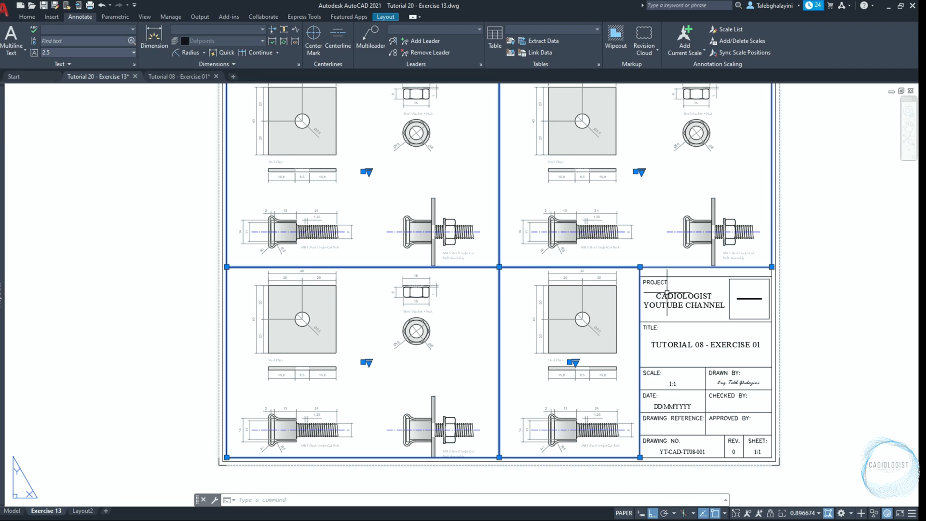
Set the scale of all four viewports to 2:1 and bring the steel plate into view in the upper-left viewport
{"action": "left_click", "coordinate": [804, 513]}
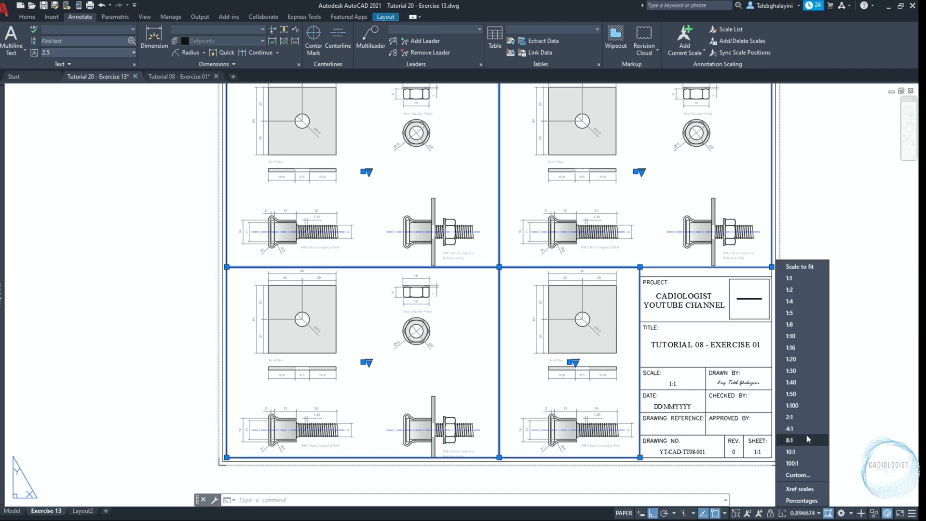
{"action": "left_click", "coordinate": [811, 417]}
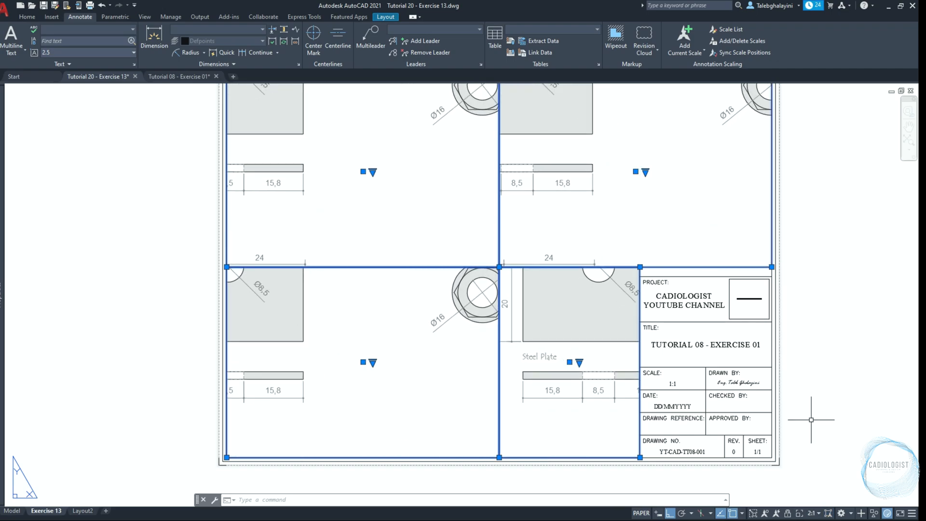
{"action": "middle_click_drag", "start_coordinate": [462, 193], "coordinate": [417, 322]}
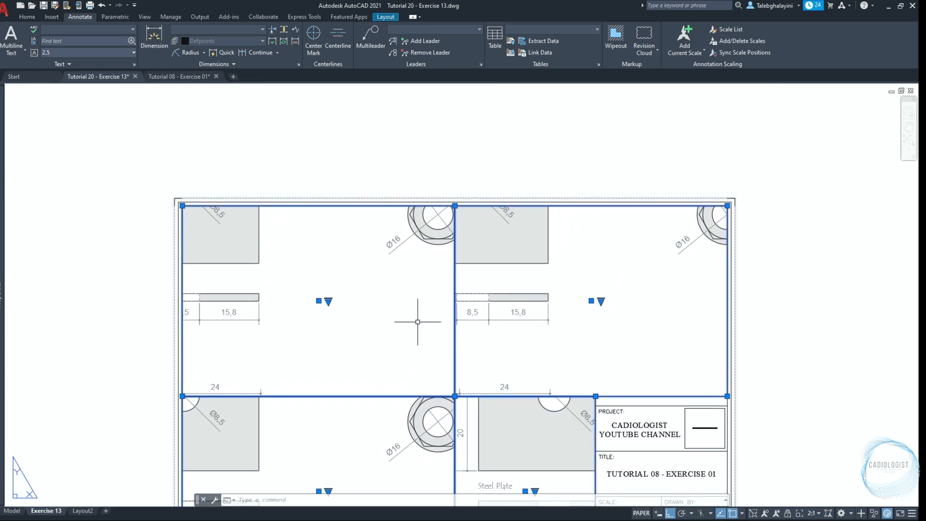
{"action": "double_click", "coordinate": [391, 307]}
{"action": "middle_click_drag", "start_coordinate": [271, 250], "coordinate": [406, 385]}
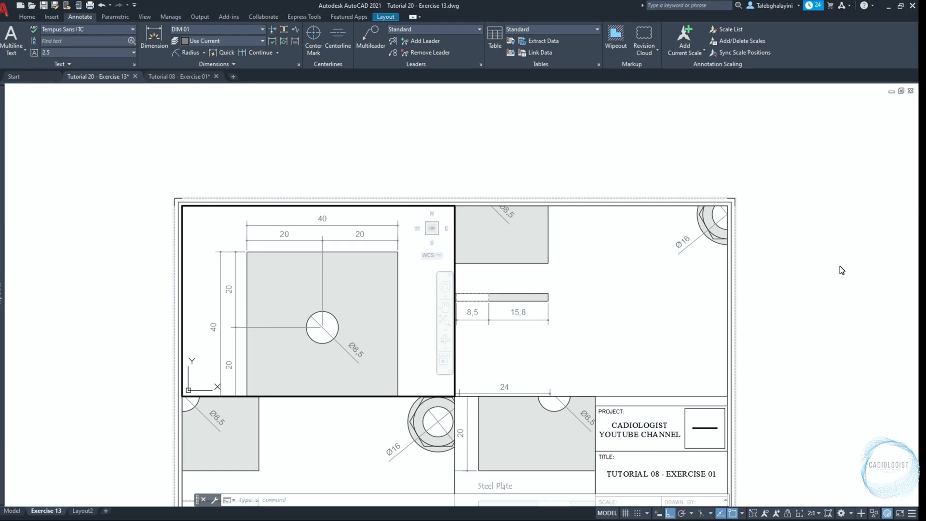
Lock the upper-left viewport, return to paper space and zoom to the sheet's extents
{"action": "left_click", "coordinate": [786, 513]}
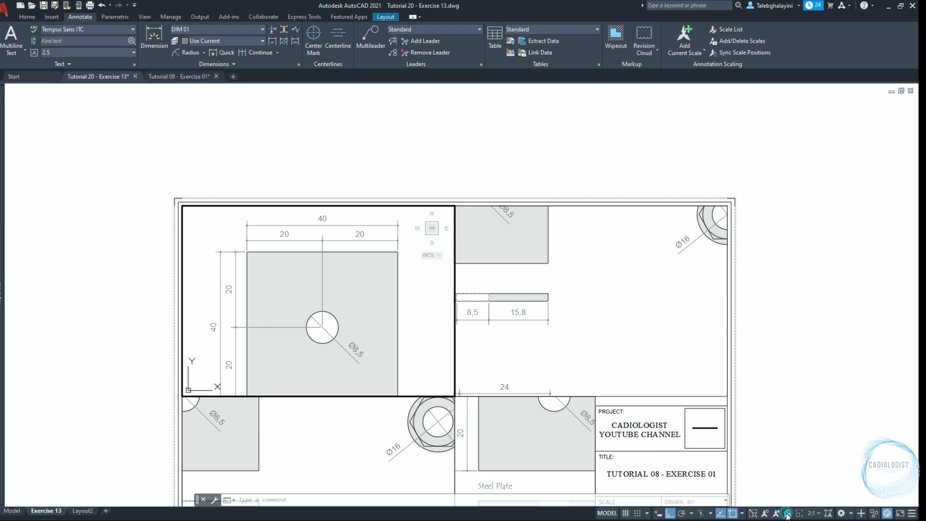
{"action": "scroll", "coordinate": [443, 291], "scroll_direction": "down", "scroll_amount": 2}
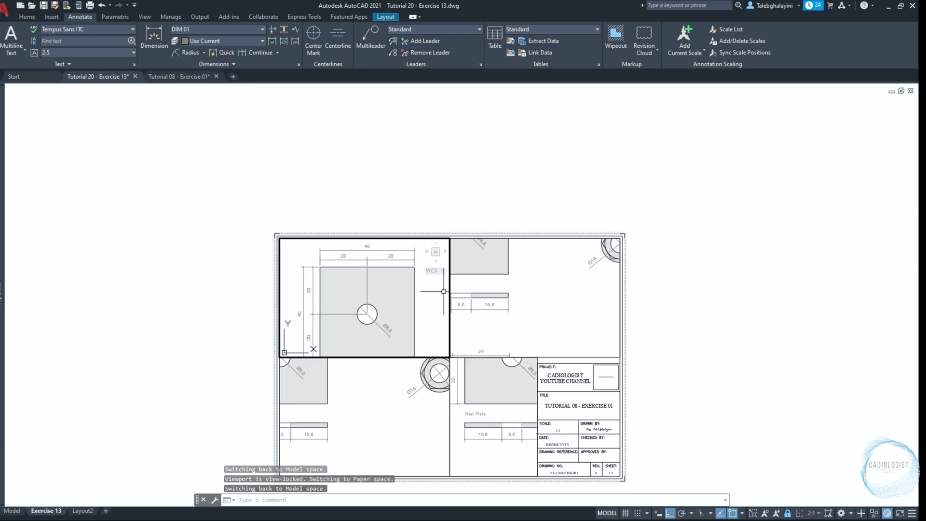
{"action": "double_click", "coordinate": [724, 296]}
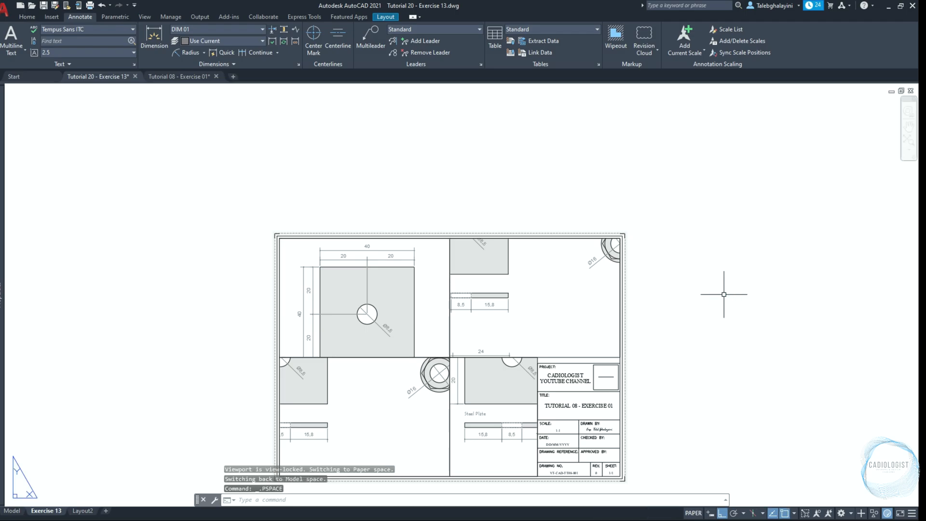
{"action": "type", "text": "Z"}
{"action": "key", "text": "Return"}
{"action": "type", "text": "E"}
{"action": "key", "text": "Return"}
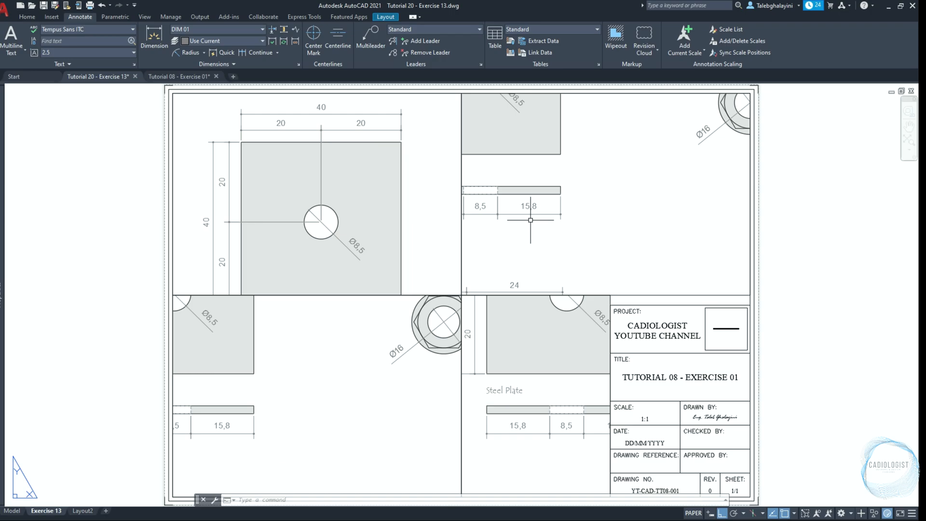
Select all four viewports and stretch their top and left outer edges inward by 2
{"action": "left_click", "coordinate": [485, 272]}
{"action": "left_click", "coordinate": [435, 315]}
{"action": "left_click", "coordinate": [462, 93]}
{"action": "type", "text": "2"}
{"action": "key", "text": "Return"}
{"action": "left_click", "coordinate": [173, 295]}
{"action": "type", "text": "2"}
{"action": "key", "text": "Return"}
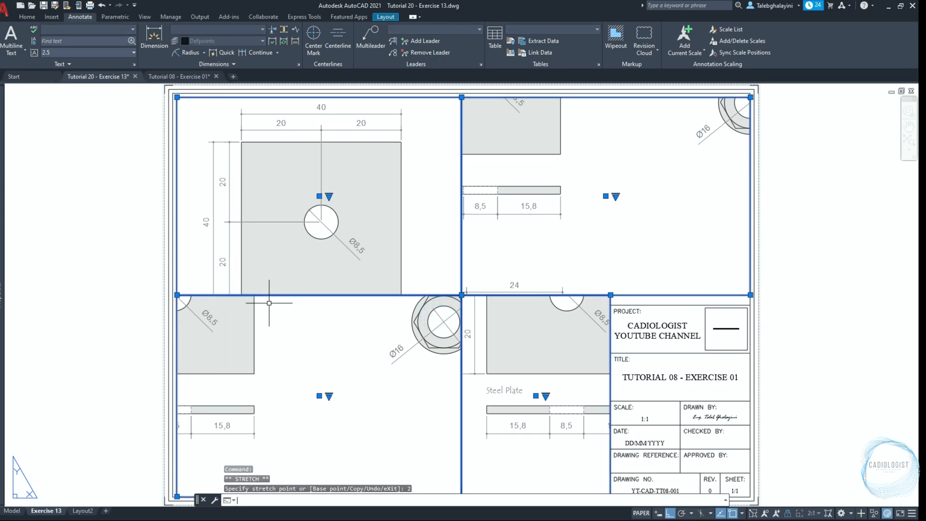
Stretch the right and bottom outer edges of the viewport arrangement inward by 2
{"action": "left_click", "coordinate": [751, 295]}
{"action": "type", "text": "2"}
{"action": "key", "text": "Return"}
{"action": "scroll", "coordinate": [641, 260], "scroll_direction": "down", "scroll_amount": 2}
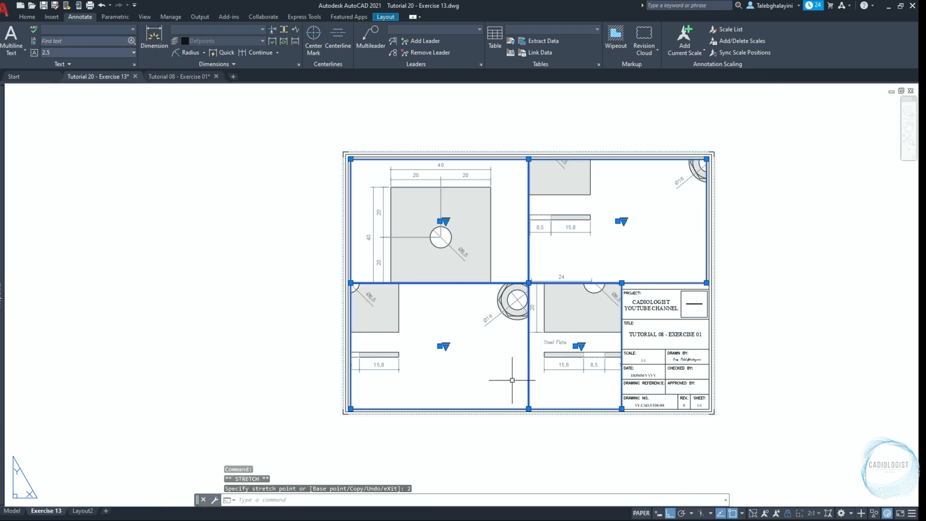
{"action": "left_click", "coordinate": [529, 408]}
{"action": "type", "text": "2"}
{"action": "key", "text": "Return"}
{"action": "scroll", "coordinate": [631, 274], "scroll_direction": "up", "scroll_amount": 2}
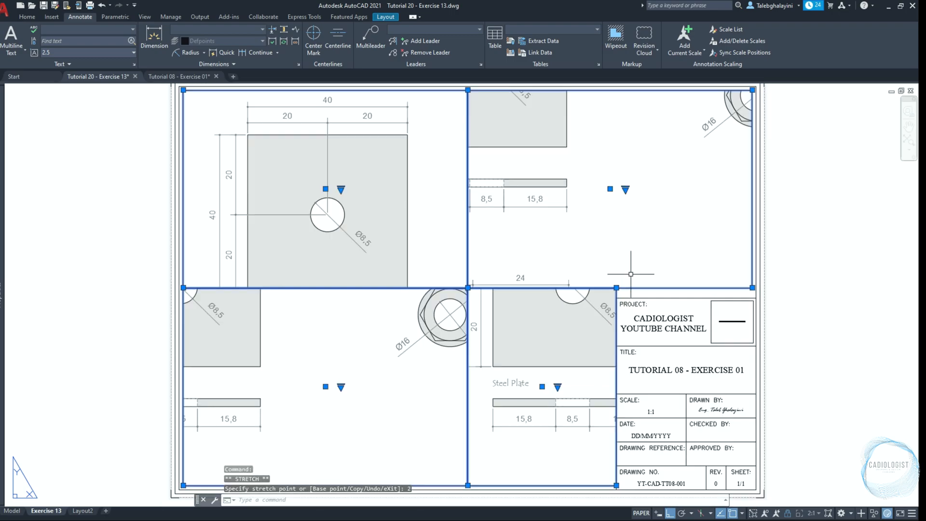
Stretch the shared edge between the upper and lower viewports down to the title block's top line
{"action": "scroll", "coordinate": [630, 273], "scroll_direction": "up", "scroll_amount": 2}
{"action": "left_click", "coordinate": [608, 295]}
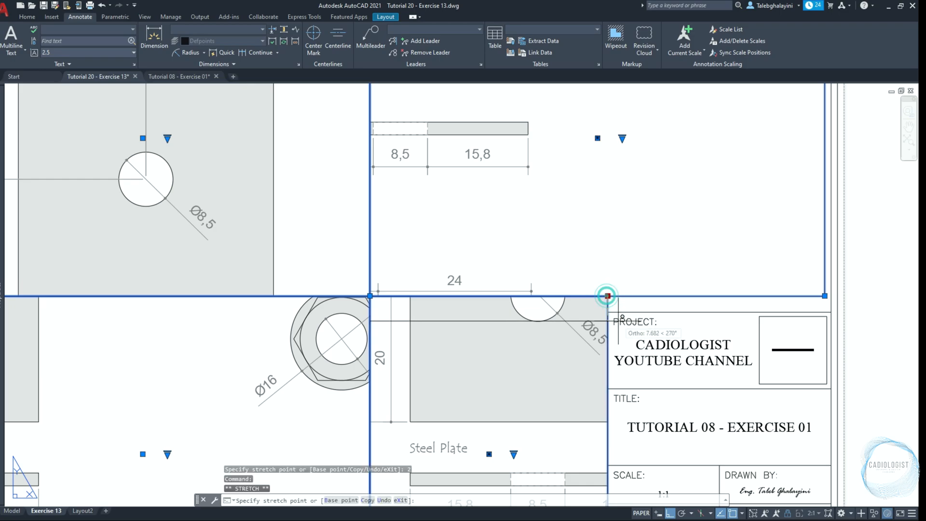
{"action": "left_click", "coordinate": [607, 312]}
{"action": "left_click", "coordinate": [370, 296]}
{"action": "left_click", "coordinate": [370, 312]}
{"action": "scroll", "coordinate": [400, 270], "scroll_direction": "down", "scroll_amount": 2}
{"action": "key", "text": "Escape"}
Stretch the shared edge of the two left viewports down by 35
{"action": "left_click", "coordinate": [343, 287]}
{"action": "left_click", "coordinate": [321, 316]}
{"action": "left_click", "coordinate": [381, 296]}
{"action": "type", "text": "35"}
{"action": "key", "text": "Return"}
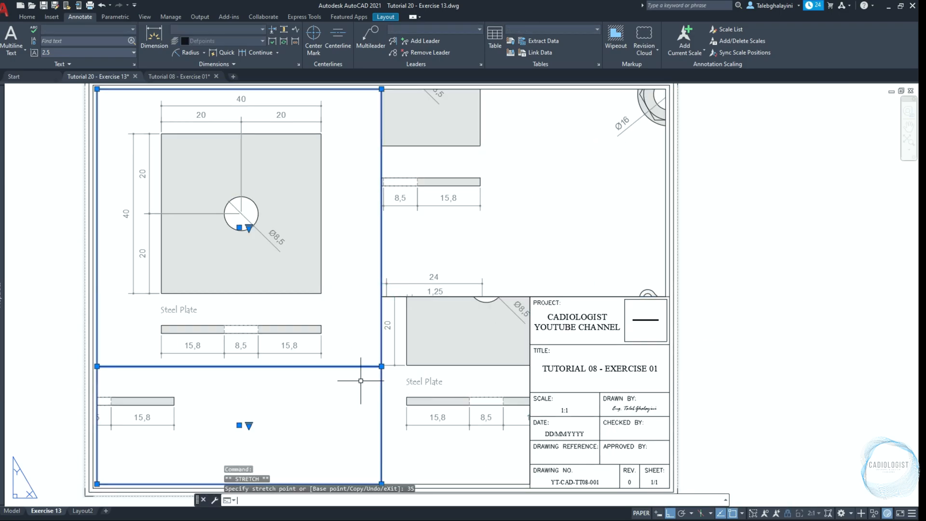
{"action": "key", "text": "Escape"}
Separate the two left viewports by stretching the upper one's bottom edge and the lower one's top edge 1 each
{"action": "left_click", "coordinate": [388, 307]}
{"action": "left_click", "coordinate": [368, 312]}
{"action": "left_click", "coordinate": [382, 366]}
{"action": "type", "text": "1"}
{"action": "key", "text": "Return"}
{"action": "left_click", "coordinate": [390, 389]}
{"action": "left_click", "coordinate": [356, 394]}
{"action": "scroll", "coordinate": [376, 386], "scroll_direction": "up", "scroll_amount": 4}
{"action": "left_click", "coordinate": [391, 333]}
{"action": "type", "text": "1"}
{"action": "key", "text": "Return"}
{"action": "scroll", "coordinate": [365, 388], "scroll_direction": "down", "scroll_amount": 2}
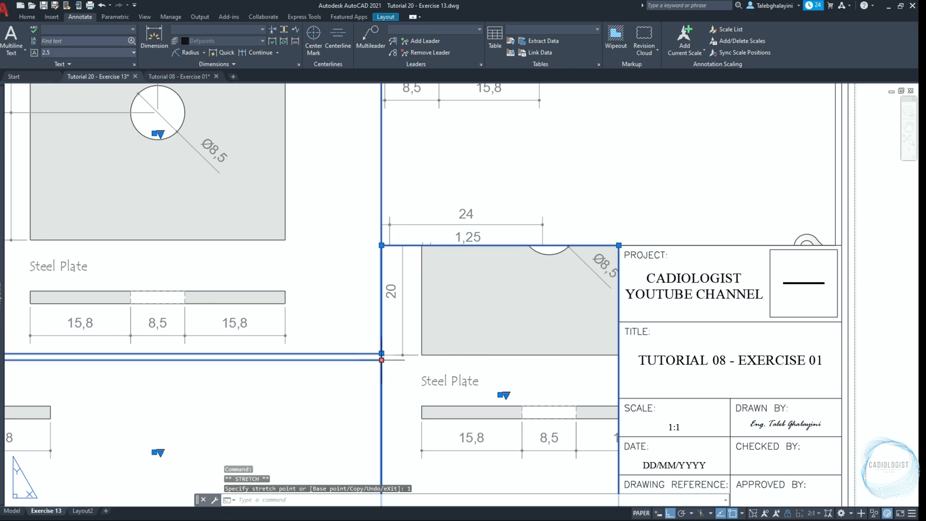
Stretch the lower-right viewport's left and right edges inward by 2 each
{"action": "left_click", "coordinate": [381, 246]}
{"action": "type", "text": "2"}
{"action": "key", "text": "Return"}
{"action": "left_click", "coordinate": [618, 245]}
{"action": "type", "text": "2"}
{"action": "key", "text": "Return"}
{"action": "key", "text": "Escape"}
Stretch the upper-right viewport's bottom edge up by 2 and its left edge inward by 2
{"action": "scroll", "coordinate": [619, 246], "scroll_direction": "down", "scroll_amount": 3}
{"action": "scroll", "coordinate": [794, 284], "scroll_direction": "up", "scroll_amount": 4}
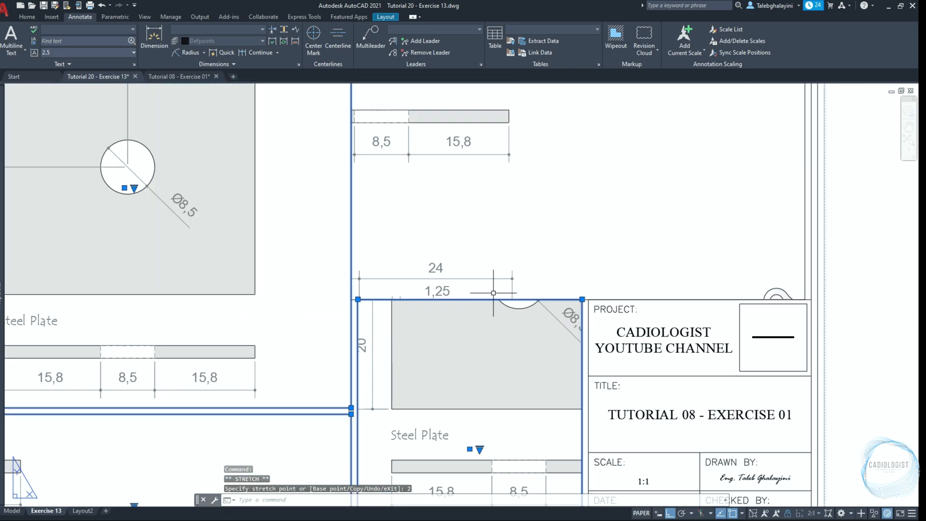
{"action": "left_click", "coordinate": [804, 300]}
{"action": "left_click", "coordinate": [351, 300]}
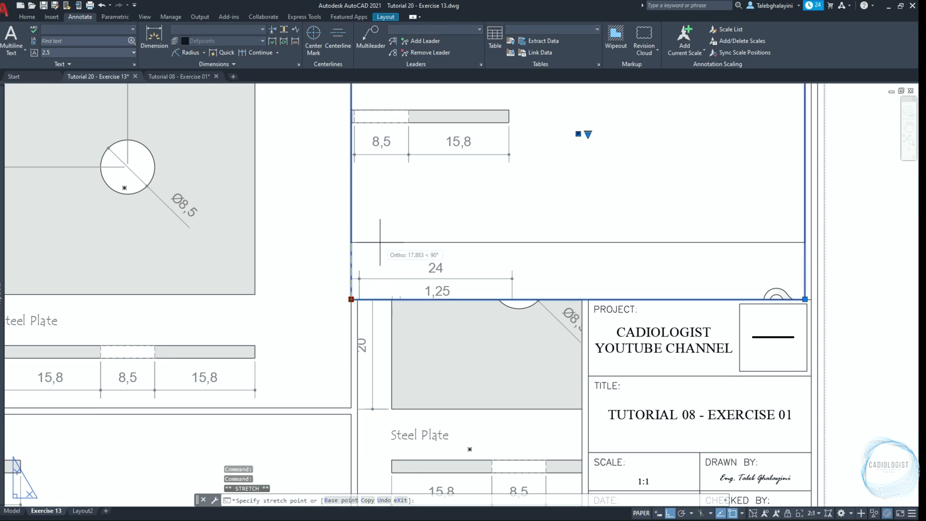
{"action": "type", "text": "2"}
{"action": "key", "text": "Return"}
{"action": "left_click", "coordinate": [351, 294]}
{"action": "type", "text": "2"}
{"action": "key", "text": "Return"}
{"action": "scroll", "coordinate": [451, 277], "scroll_direction": "down", "scroll_amount": 2}
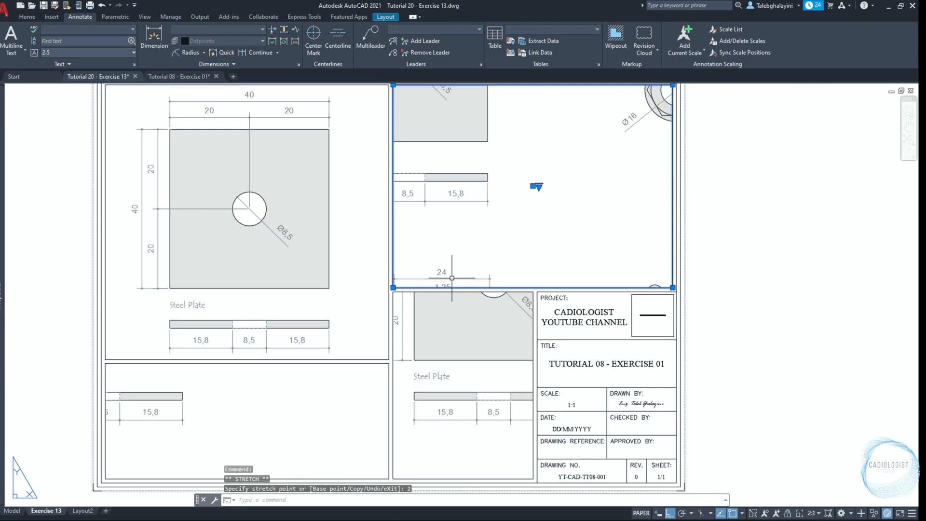
Center the M8 S.Steel UnderCut Bolt drawing within the lower-left viewport and lock that viewport
{"action": "middle_click_drag", "start_coordinate": [341, 362], "coordinate": [352, 317]}
{"action": "double_click", "coordinate": [246, 374]}
{"action": "mouse_move", "coordinate": [246, 374]}
{"action": "middle_mouse_down"}
{"action": "mouse_move", "coordinate": [258, 386]}
{"action": "mouse_move", "coordinate": [288, 353]}
{"action": "middle_mouse_up"}
{"action": "left_click", "coordinate": [785, 513]}
Center the M8 S.Steel UnderCut Bolt Assembly within the upper-right viewport and return to paper space
{"action": "middle_click_drag", "start_coordinate": [554, 210], "coordinate": [497, 268]}
{"action": "left_click", "coordinate": [511, 227]}
{"action": "middle_click_drag", "start_coordinate": [608, 292], "coordinate": [418, 157]}
{"action": "double_click", "coordinate": [782, 410]}
Center the Steel Washer + Nut views within the lower-right viewport and return to paper space
{"action": "double_click", "coordinate": [458, 453]}
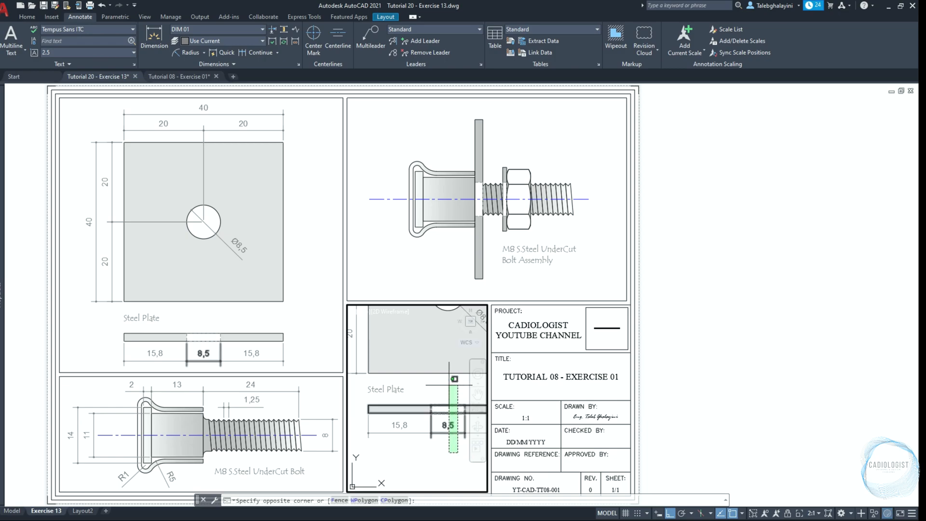
{"action": "left_click", "coordinate": [434, 467]}
{"action": "middle_click_drag", "start_coordinate": [463, 378], "coordinate": [407, 466]}
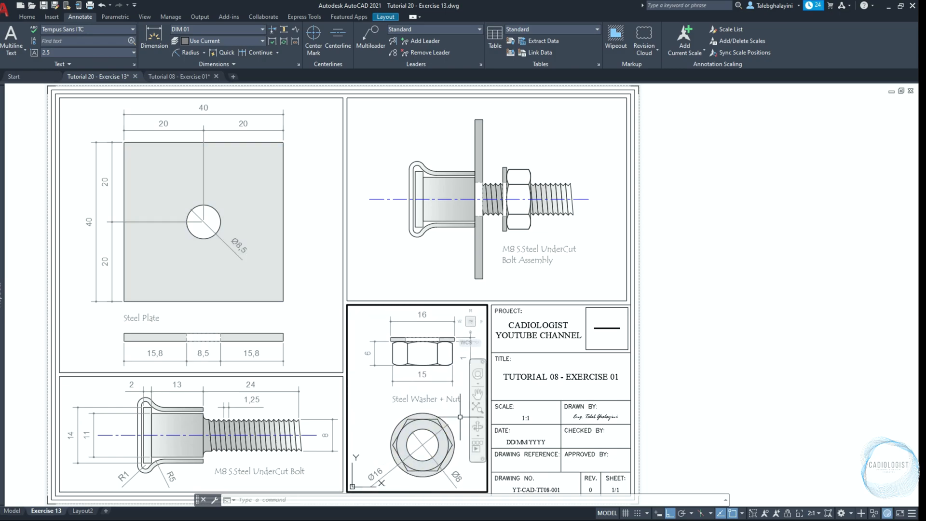
{"action": "double_click", "coordinate": [743, 339]}
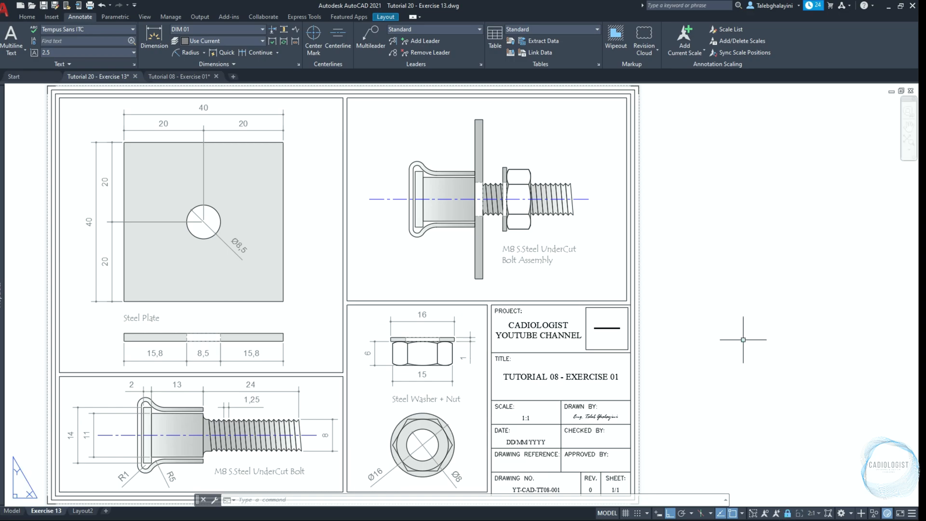
{"action": "type", "text": "z"}
{"action": "key", "text": "Return"}
{"action": "type", "text": "e"}
{"action": "key", "text": "Return"}
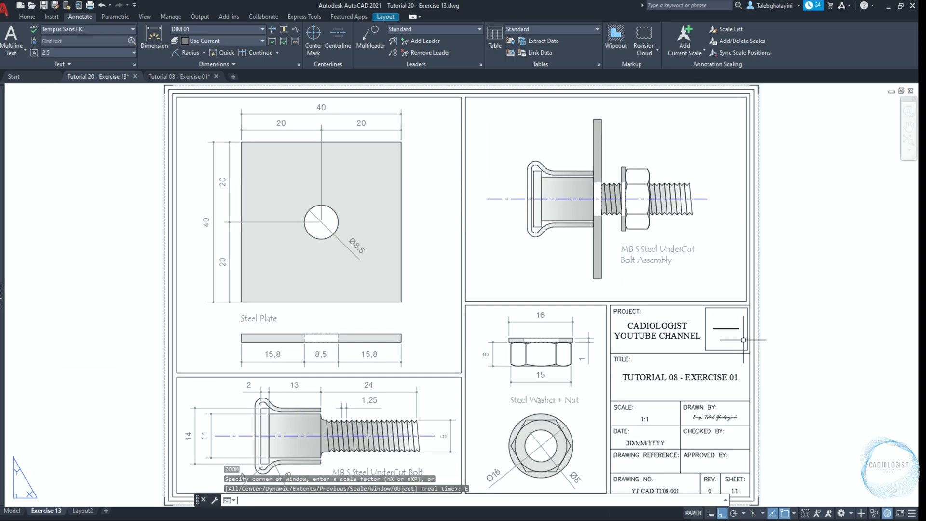
Make layer 0 current and trace the Steel Plate viewport's frame with a rectangle from corner to corner
{"action": "mouse_move", "coordinate": [5, 193]}
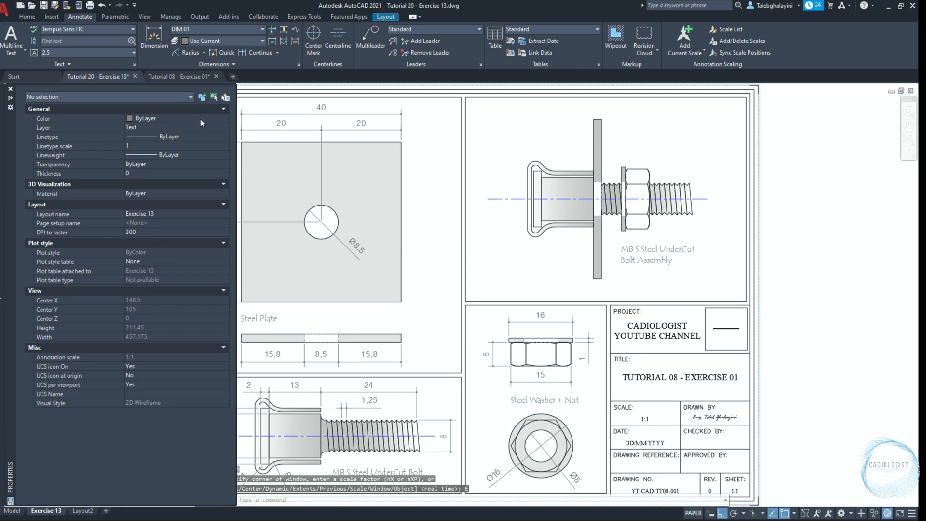
{"action": "left_click", "coordinate": [190, 127]}
{"action": "left_click", "coordinate": [179, 135]}
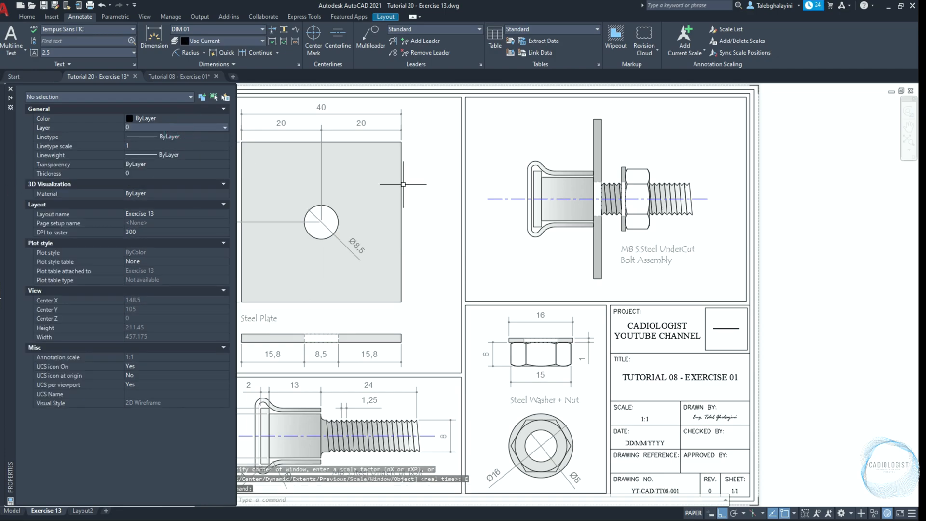
{"action": "type", "text": "rec"}
{"action": "key", "text": "Return"}
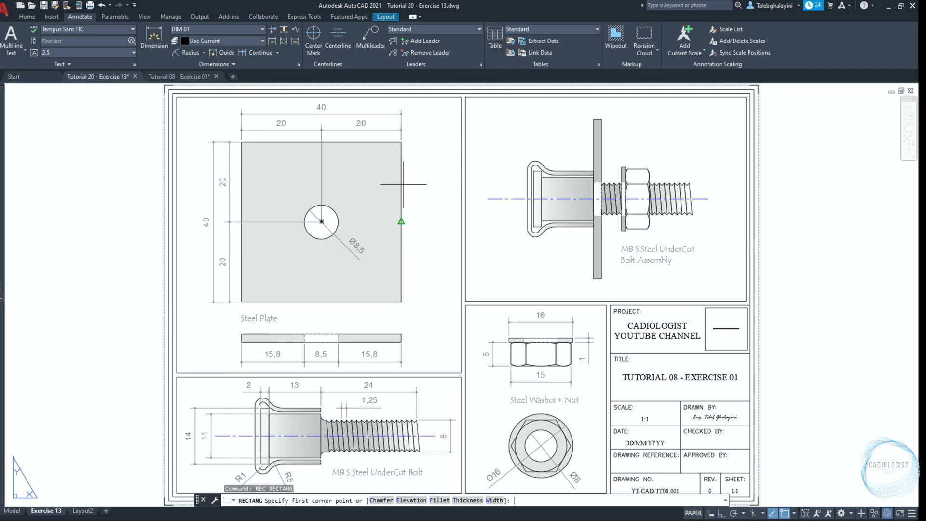
{"action": "left_click", "coordinate": [176, 97]}
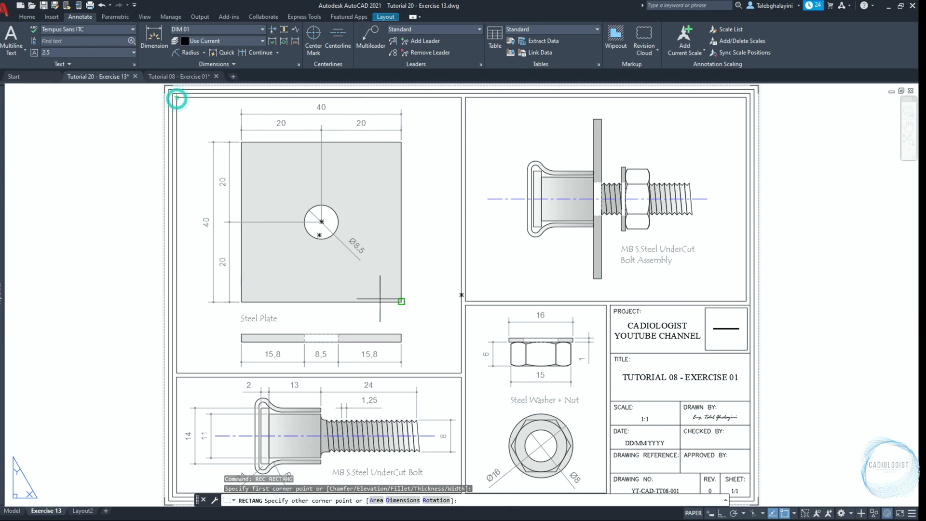
{"action": "left_click", "coordinate": [461, 372]}
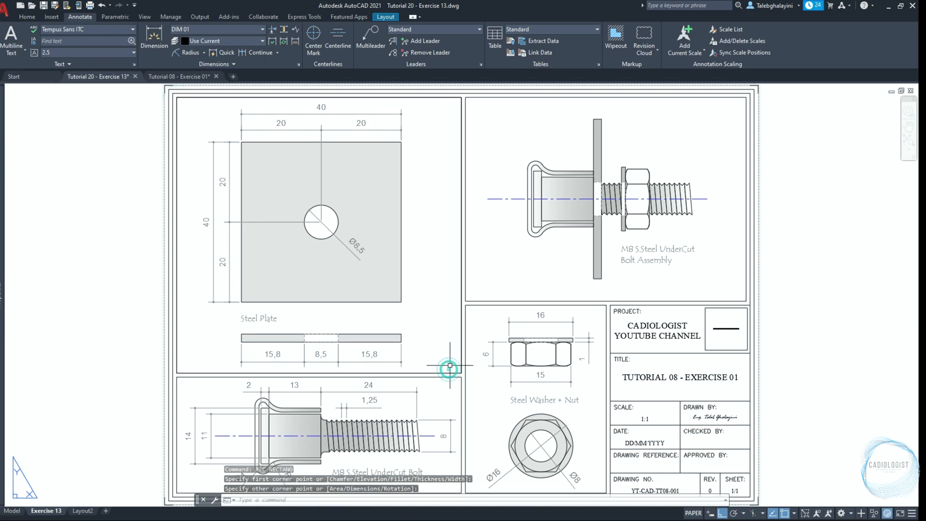
Trace the frames of the bolt assembly, washer and nut, and undercut bolt viewports with one rectangle each
{"action": "key", "text": "Return"}
{"action": "left_click", "coordinate": [465, 300]}
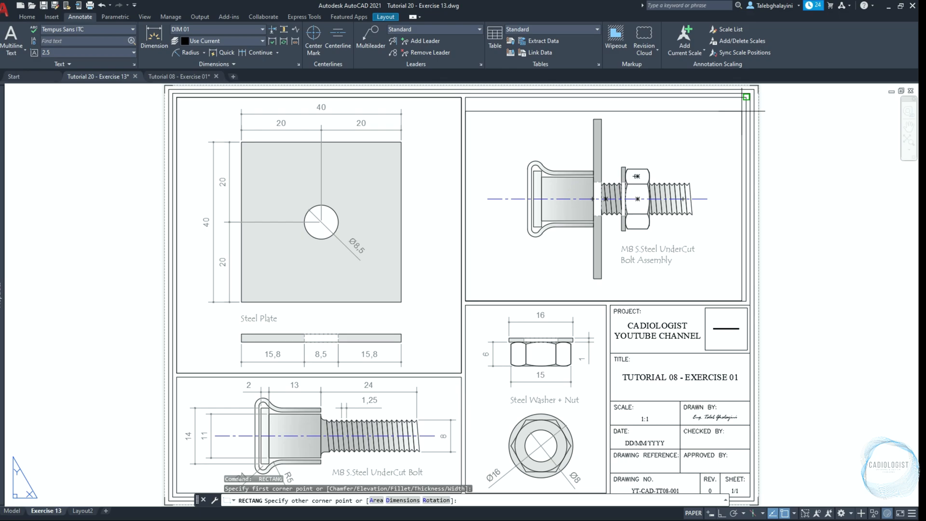
{"action": "left_click", "coordinate": [746, 97]}
{"action": "key", "text": "Return"}
{"action": "left_click", "coordinate": [606, 305]}
{"action": "scroll", "coordinate": [482, 458], "scroll_direction": "up", "scroll_amount": 4}
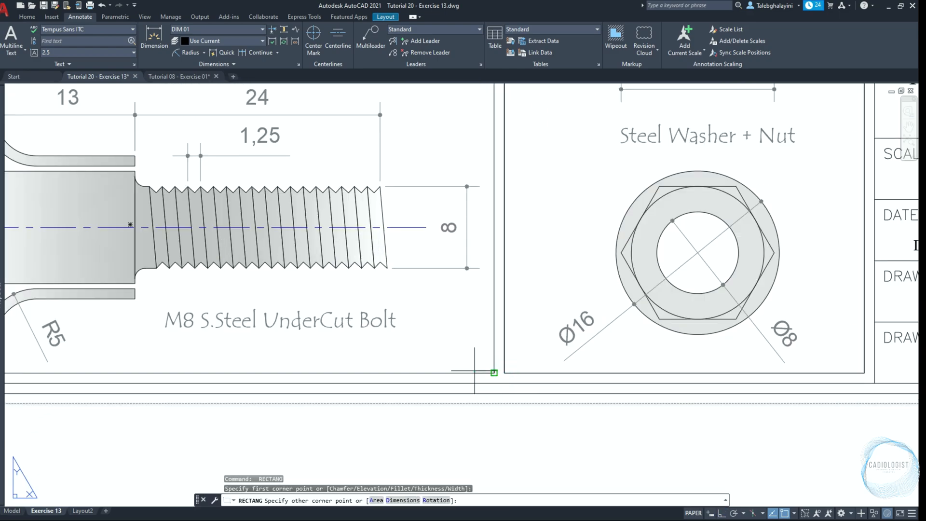
{"action": "scroll", "coordinate": [492, 372], "scroll_direction": "down", "scroll_amount": 3}
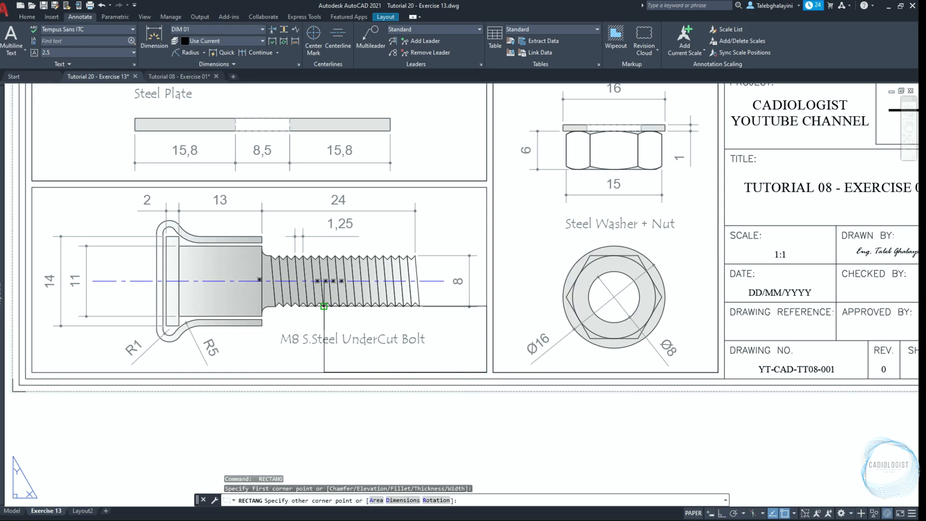
{"action": "left_click", "coordinate": [32, 187]}
{"action": "scroll", "coordinate": [179, 276], "scroll_direction": "down", "scroll_amount": 2}
{"action": "middle_click_drag", "start_coordinate": [179, 207], "coordinate": [230, 368]}
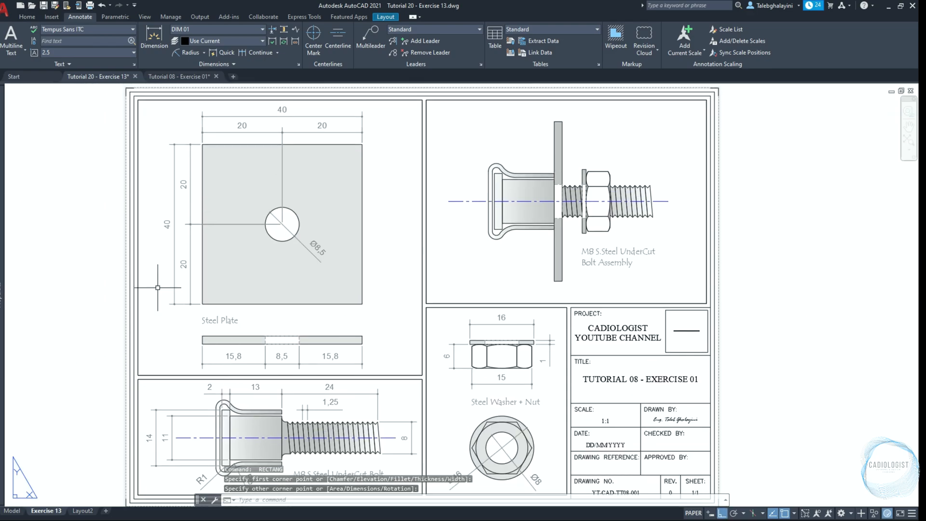
Select all four viewport-frame rectangles by similarity and set their color to Color 9
{"action": "left_click", "coordinate": [138, 244]}
{"action": "left_click", "coordinate": [175, 284]}
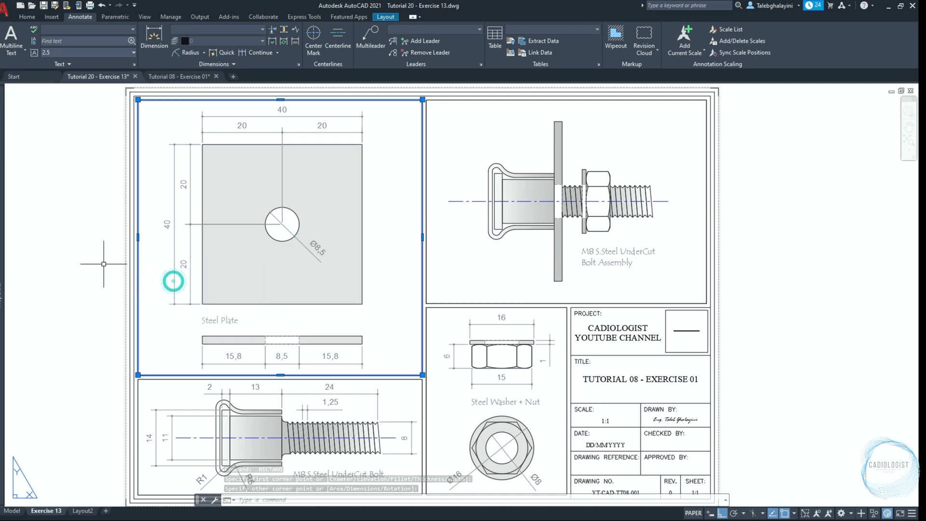
{"action": "right_click", "coordinate": [102, 265]}
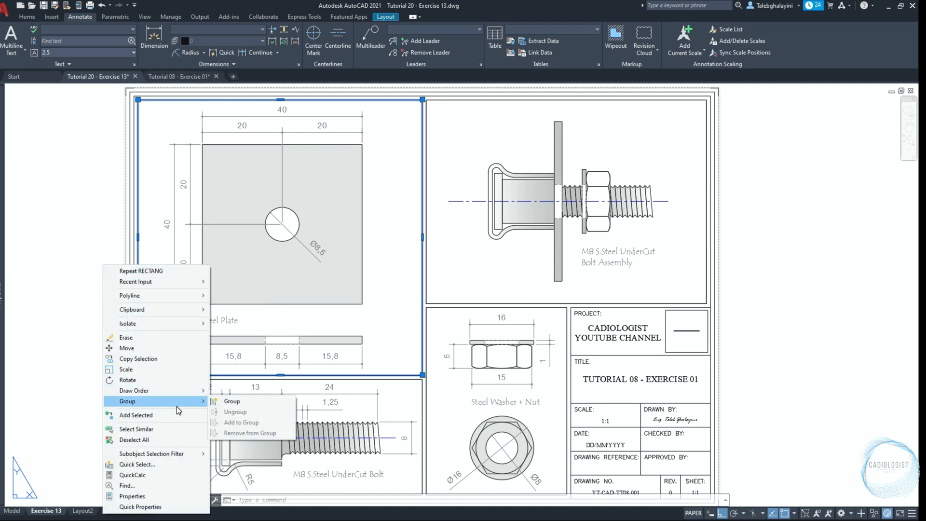
{"action": "left_click", "coordinate": [172, 429]}
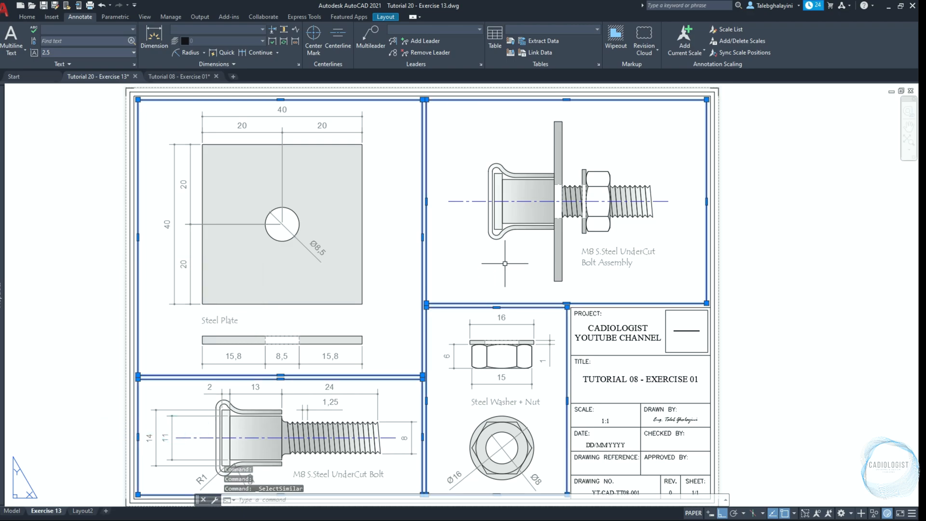
{"action": "mouse_move", "coordinate": [1, 166]}
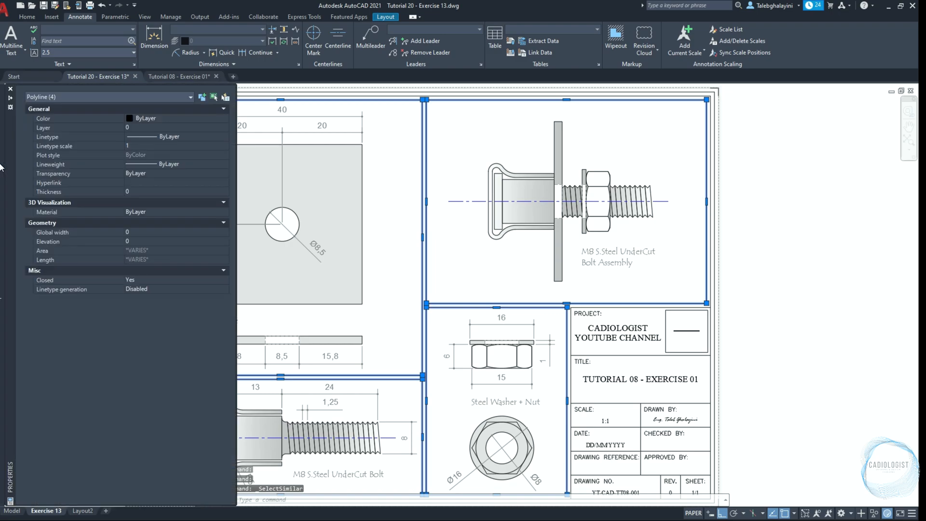
{"action": "left_click", "coordinate": [183, 117]}
{"action": "left_click", "coordinate": [184, 118]}
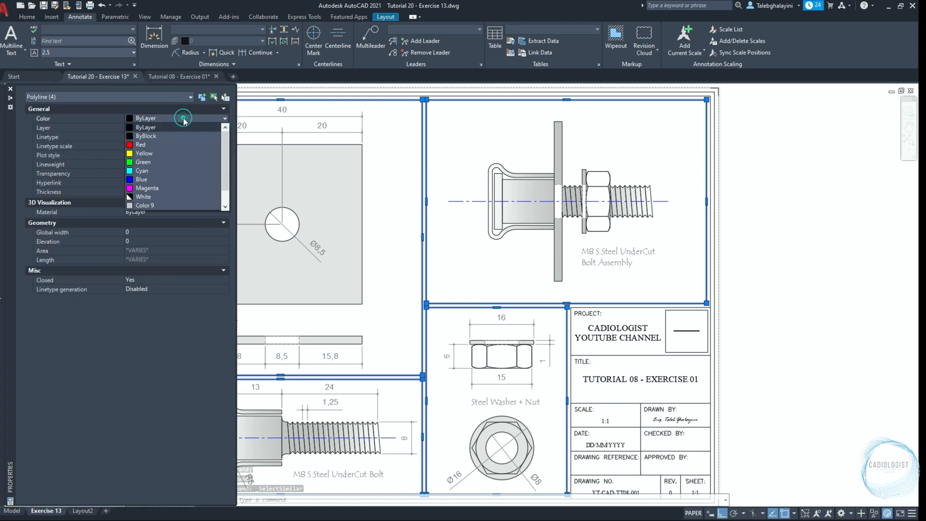
{"action": "left_click", "coordinate": [162, 188]}
Set the four frame rectangles' linetype to DASHED with a linetype scale of 0.1
{"action": "left_click", "coordinate": [178, 139]}
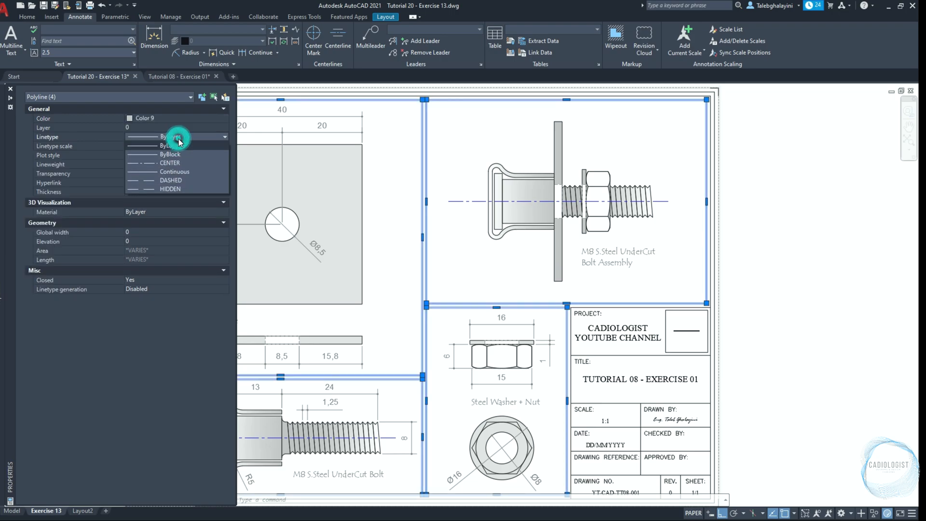
{"action": "left_click", "coordinate": [175, 182]}
{"action": "left_click", "coordinate": [142, 146]}
{"action": "type", "text": "0.1"}
{"action": "key", "text": "Return"}
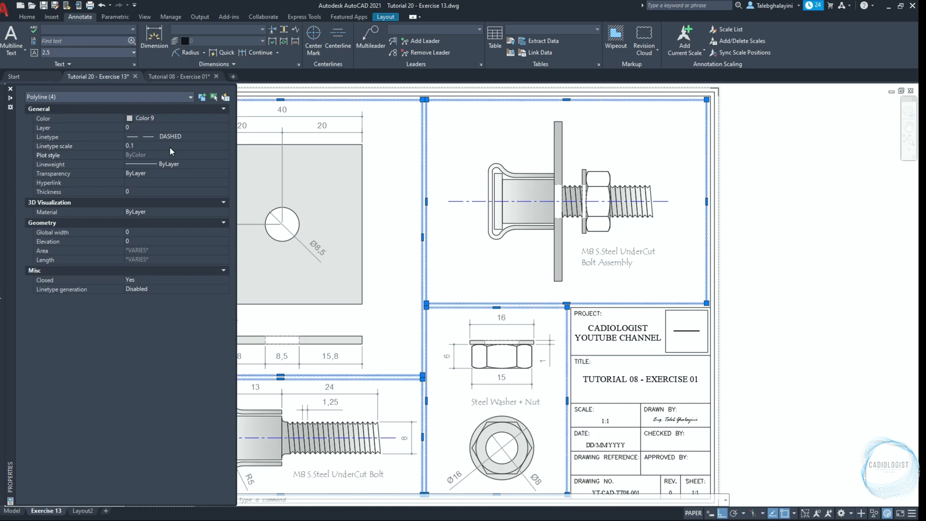
{"action": "key", "text": "Escape"}
{"action": "key", "text": "ctrl+1"}
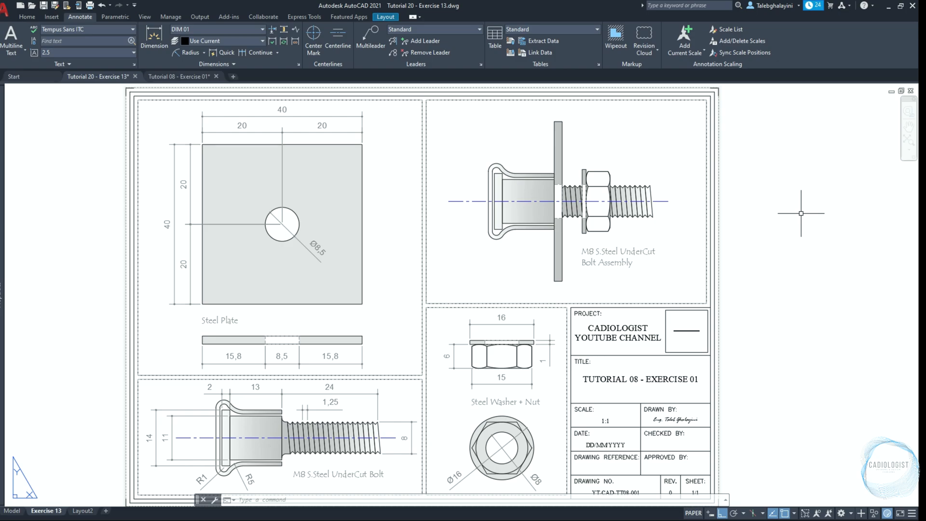
Relink the missing CADiologist Icon White image reference to CADiologist Icon White.png in the 6. Logo folder
{"action": "type", "text": "XRF"}
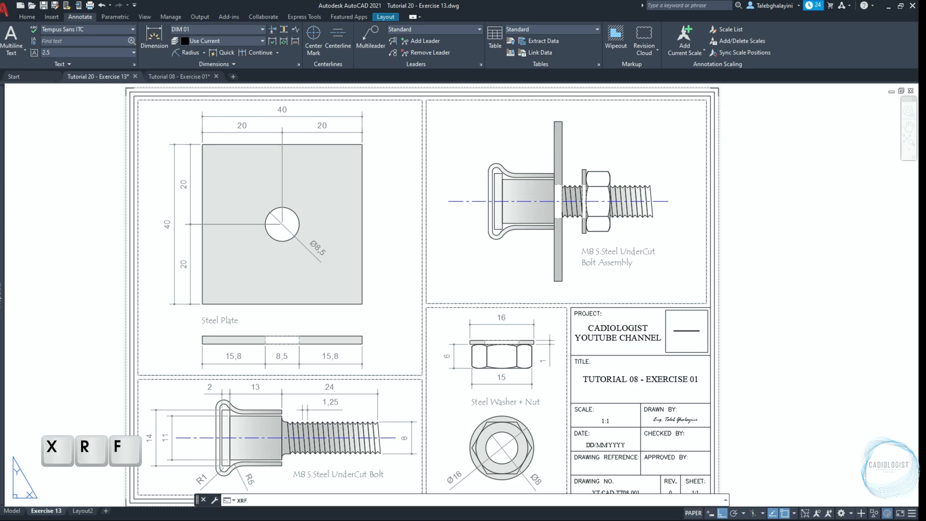
{"action": "key", "text": "Return"}
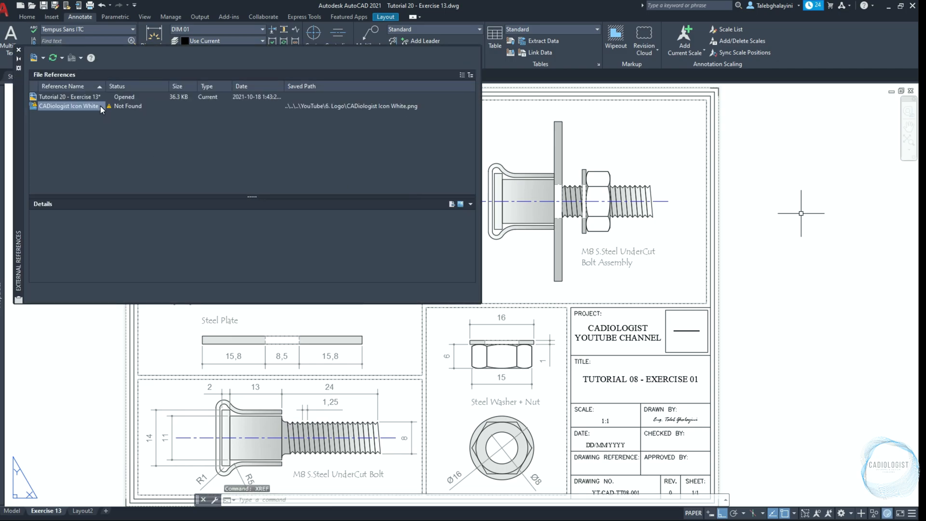
{"action": "mouse_move", "coordinate": [127, 111]}
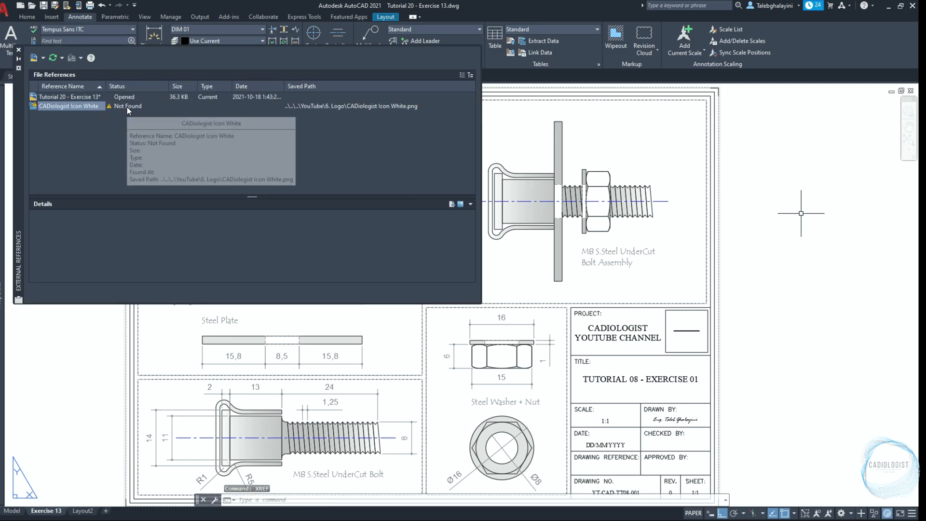
{"action": "double_click", "coordinate": [126, 106]}
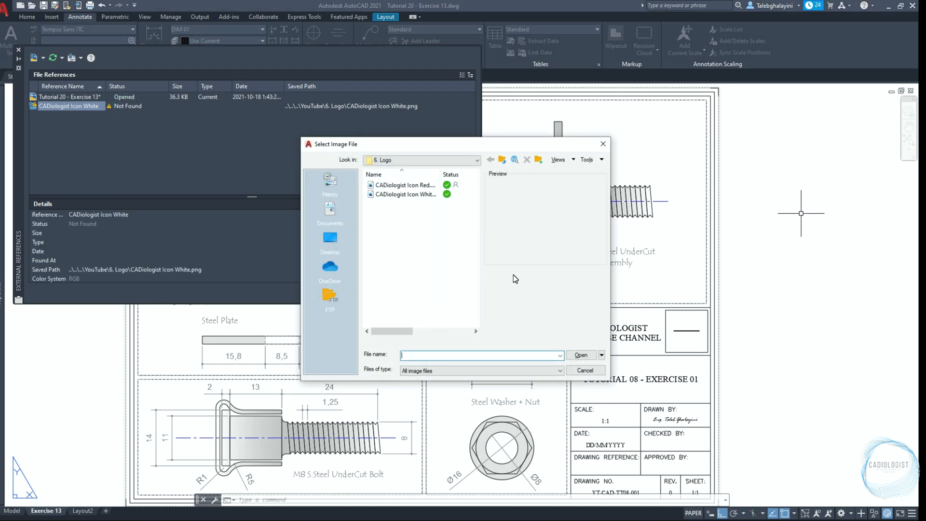
{"action": "left_click", "coordinate": [426, 194]}
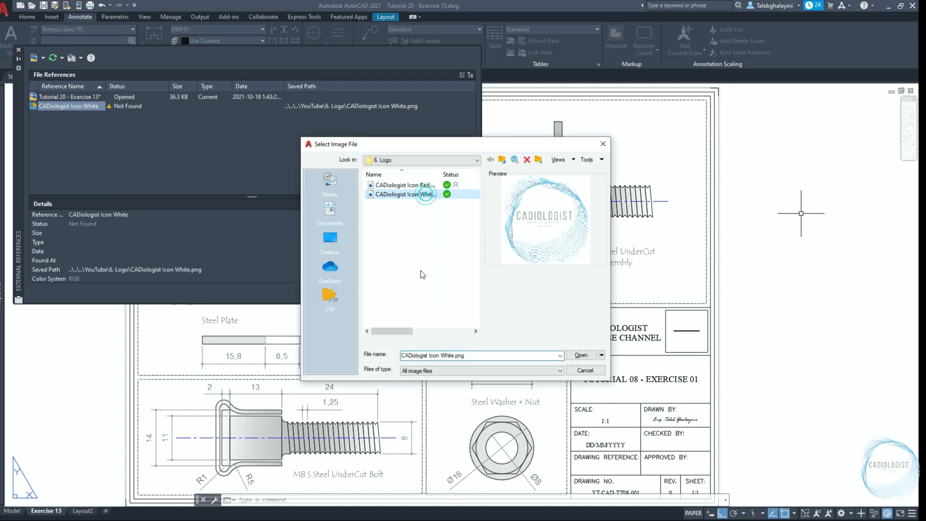
{"action": "left_click", "coordinate": [590, 356]}
{"action": "left_click", "coordinate": [19, 49]}
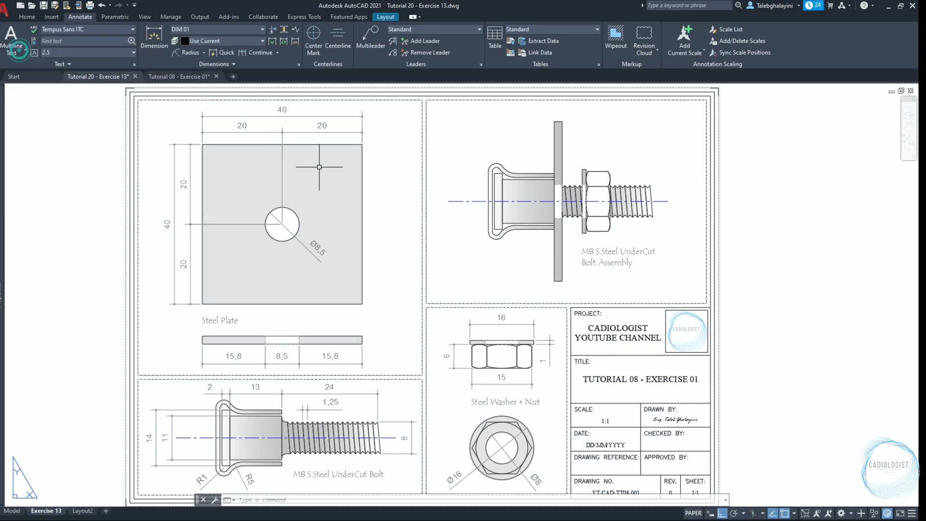
Change the title block's drawing title to TUTORIAL 20 - EXERCISE 13
{"action": "scroll", "coordinate": [589, 331], "scroll_direction": "up", "scroll_amount": 5}
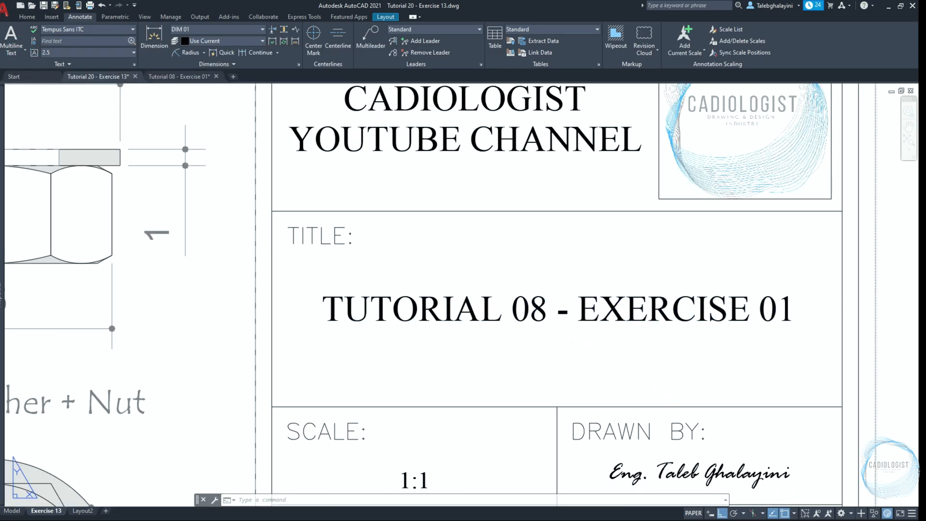
{"action": "double_click", "coordinate": [538, 315]}
{"action": "left_click_drag", "start_coordinate": [525, 313], "coordinate": [517, 314]}
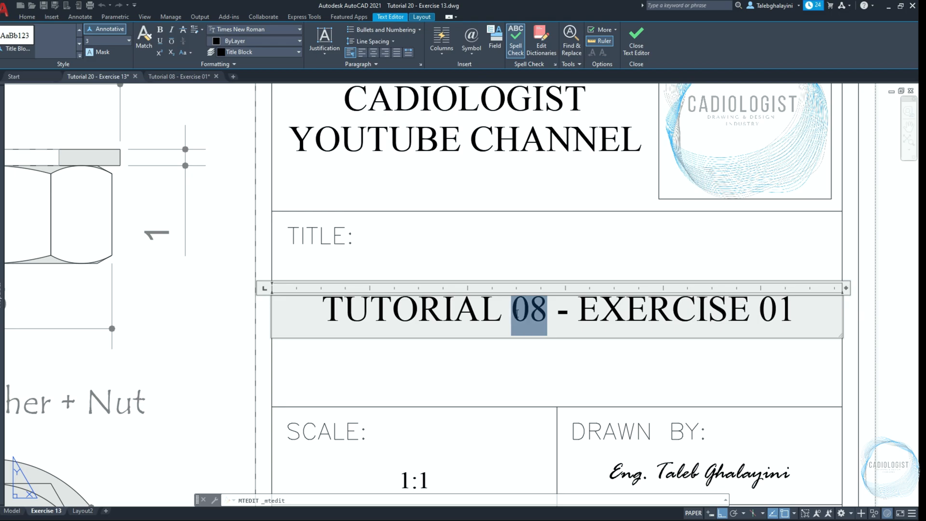
{"action": "type", "text": "20"}
{"action": "double_click", "coordinate": [758, 315]}
{"action": "type", "text": "13"}
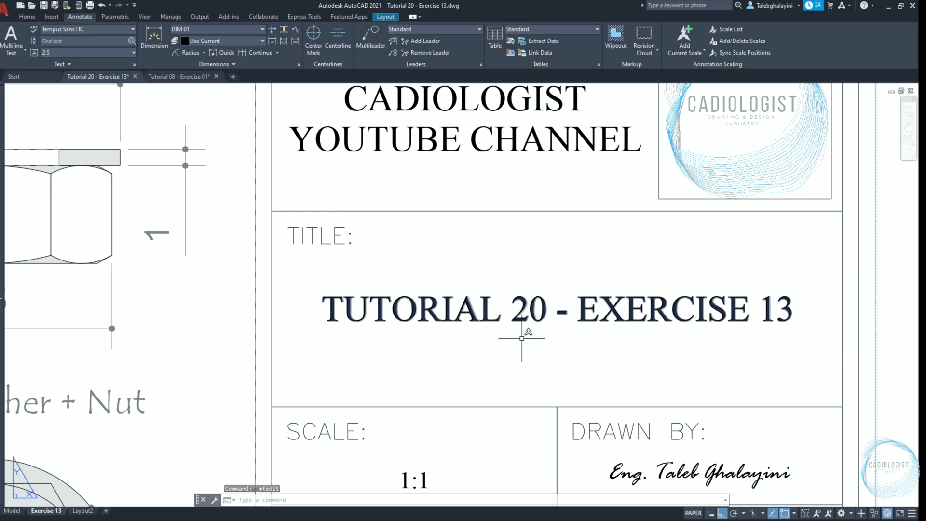
Change the title block's scale text to 2:1
{"action": "middle_click_drag", "start_coordinate": [437, 445], "coordinate": [421, 317]}
{"action": "double_click", "coordinate": [409, 351]}
{"action": "left_click_drag", "start_coordinate": [395, 352], "coordinate": [384, 353]}
{"action": "type", "text": "2"}
{"action": "left_click", "coordinate": [453, 325]}
Move the title block's scale text straight up by 1
{"action": "left_click", "coordinate": [410, 348]}
{"action": "type", "text": "m"}
{"action": "key", "text": "space"}
{"action": "left_click", "coordinate": [467, 333]}
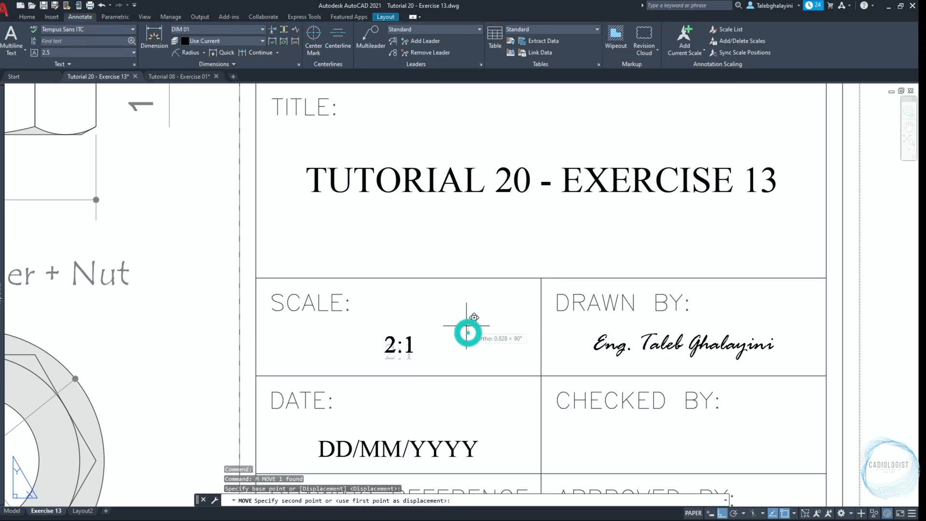
{"action": "type", "text": "1"}
{"action": "key", "text": "space"}
Change the title block's drawing number to YT-CAD-TT20-EX-013
{"action": "scroll", "coordinate": [466, 325], "scroll_direction": "down", "scroll_amount": 2}
{"action": "middle_click_drag", "start_coordinate": [474, 362], "coordinate": [459, 264]}
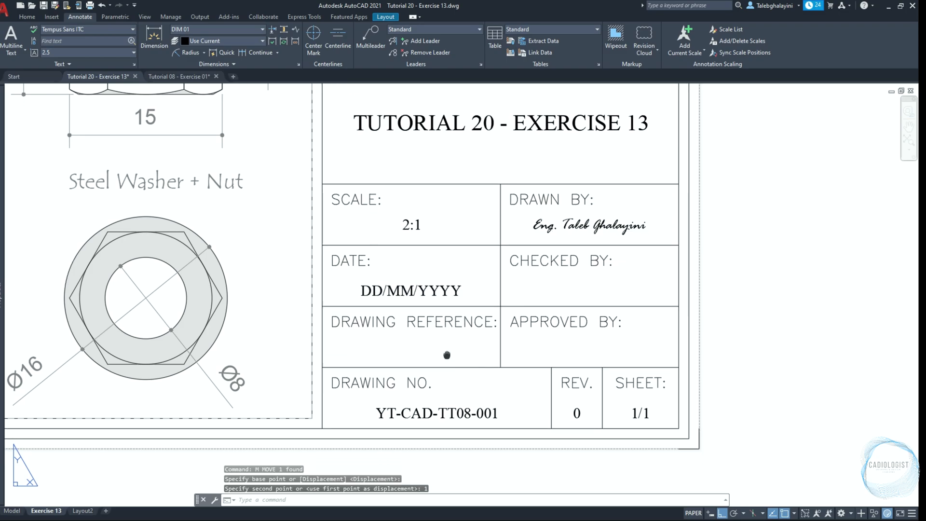
{"action": "scroll", "coordinate": [409, 355], "scroll_direction": "up", "scroll_amount": 5}
{"action": "left_click", "coordinate": [430, 429]}
{"action": "double_click", "coordinate": [457, 296]}
{"action": "double_click", "coordinate": [344, 288]}
{"action": "double_click", "coordinate": [422, 288]}
{"action": "left_click_drag", "start_coordinate": [525, 292], "coordinate": [561, 292]}
{"action": "type", "text": "20-EX"}
{"action": "left_click_drag", "start_coordinate": [625, 291], "coordinate": [667, 287]}
{"action": "type", "text": "13"}
{"action": "left_click", "coordinate": [626, 438]}
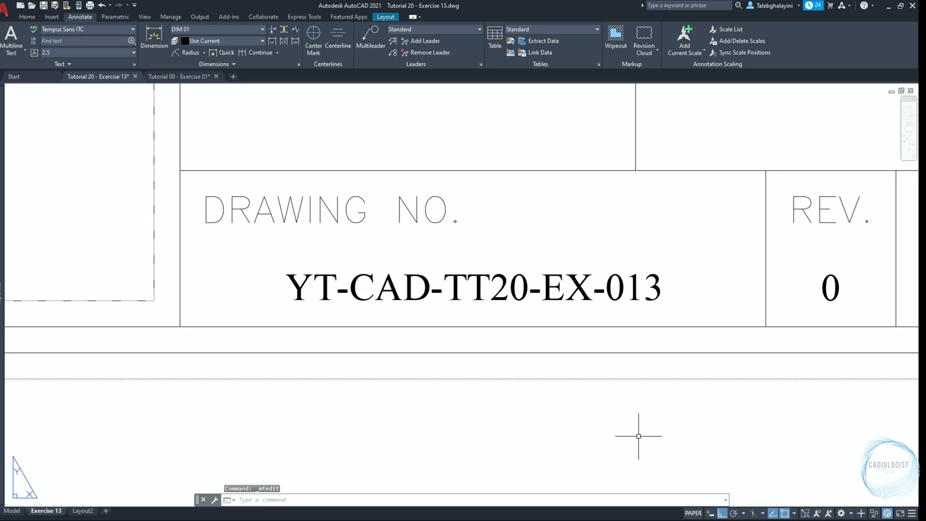
Preview the single-sheet DWG To PDF plot of the full Exercise 13 layout and start plotting it from the preview
{"action": "type", "text": "z"}
{"action": "key", "text": "Return"}
{"action": "type", "text": "e"}
{"action": "key", "text": "Return"}
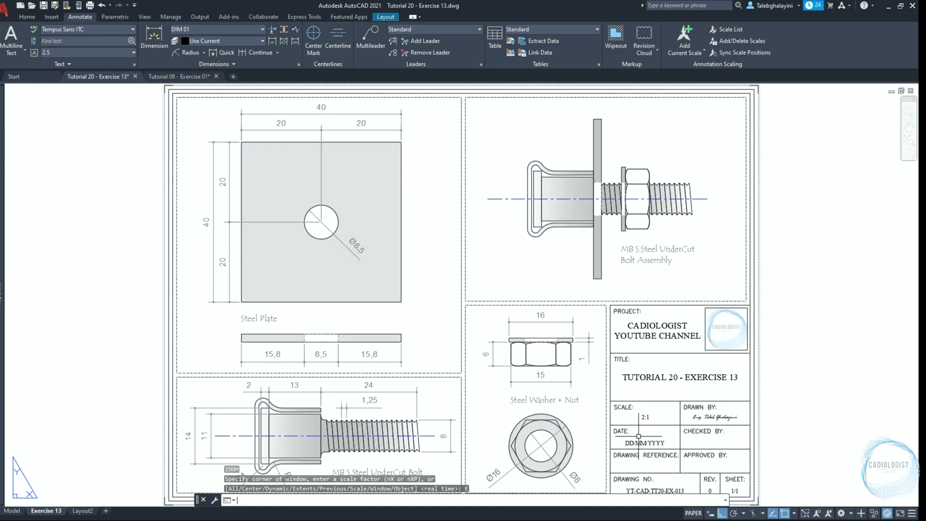
{"action": "key", "text": "ctrl+p"}
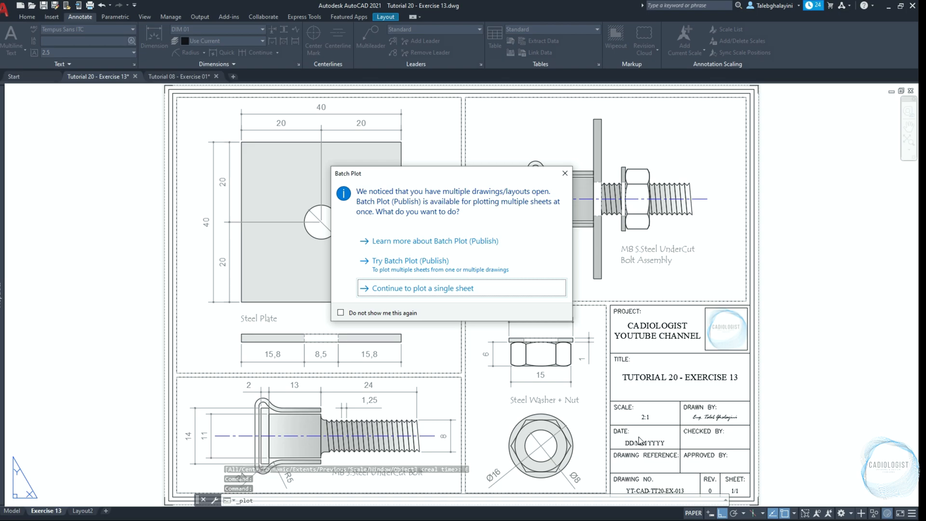
{"action": "key", "text": "Return"}
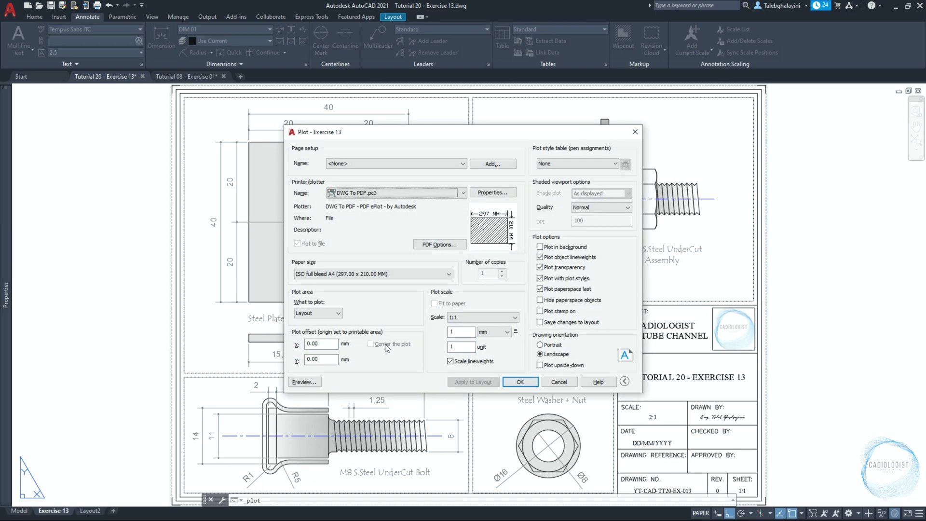
{"action": "left_click", "coordinate": [304, 381]}
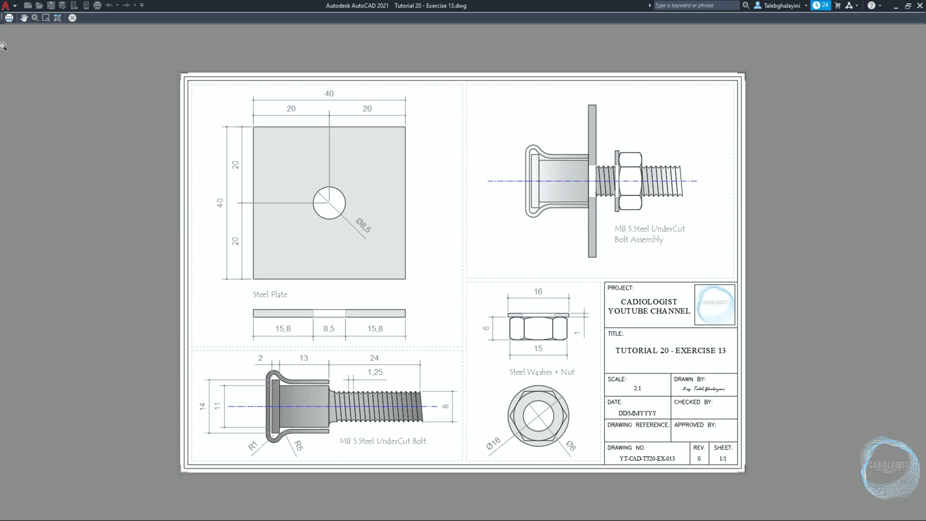
{"action": "left_click", "coordinate": [9, 18]}
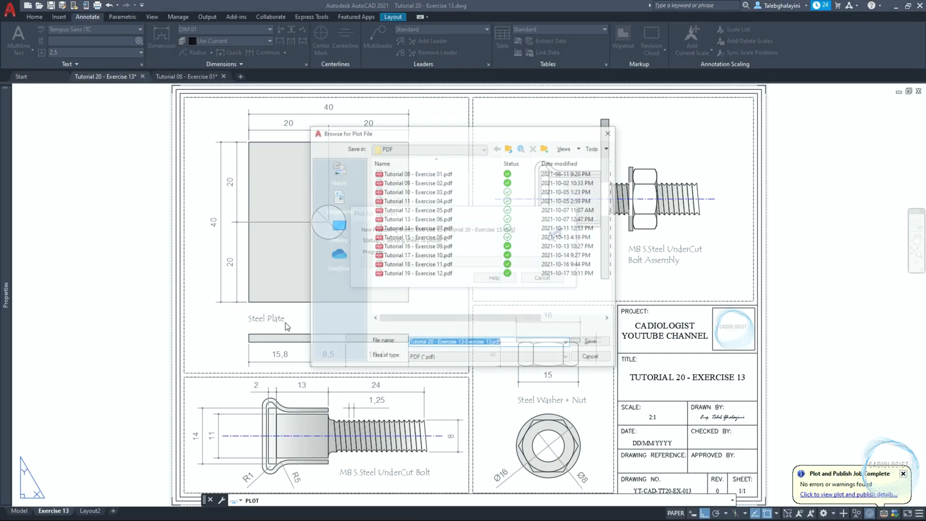
Set the plot file's save location to the PDF folder inside the desktop's Basic 2D AutoCAD Exercises folder
{"action": "left_click", "coordinate": [337, 227]}
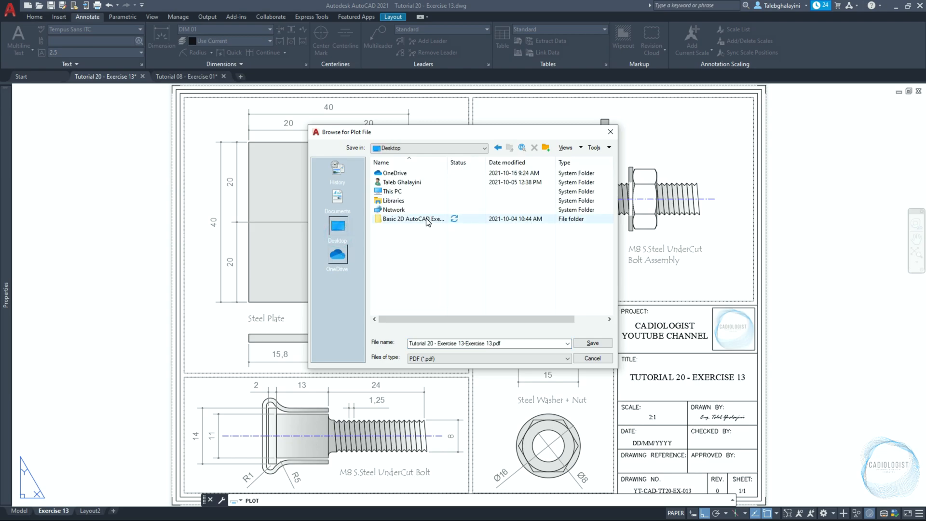
{"action": "double_click", "coordinate": [428, 216]}
{"action": "left_click", "coordinate": [411, 182]}
{"action": "double_click", "coordinate": [411, 182]}
Name the plot file Tutorial 20 - Exercise 13.pdf, reusing the Tutorial 19 - Exercise 12.pdf name as the base, and save it
{"action": "left_click", "coordinate": [408, 273]}
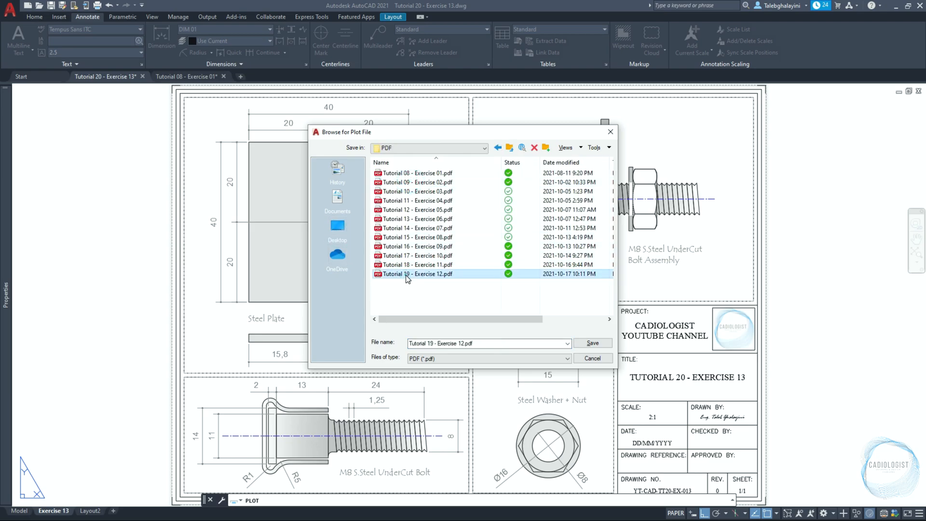
{"action": "left_click", "coordinate": [433, 343]}
{"action": "left_click", "coordinate": [432, 343]}
{"action": "key", "text": "BackSpace"}
{"action": "key", "text": "BackSpace"}
{"action": "type", "text": "20"}
{"action": "left_click", "coordinate": [462, 343]}
{"action": "key", "text": "BackSpace"}
{"action": "type", "text": "3"}
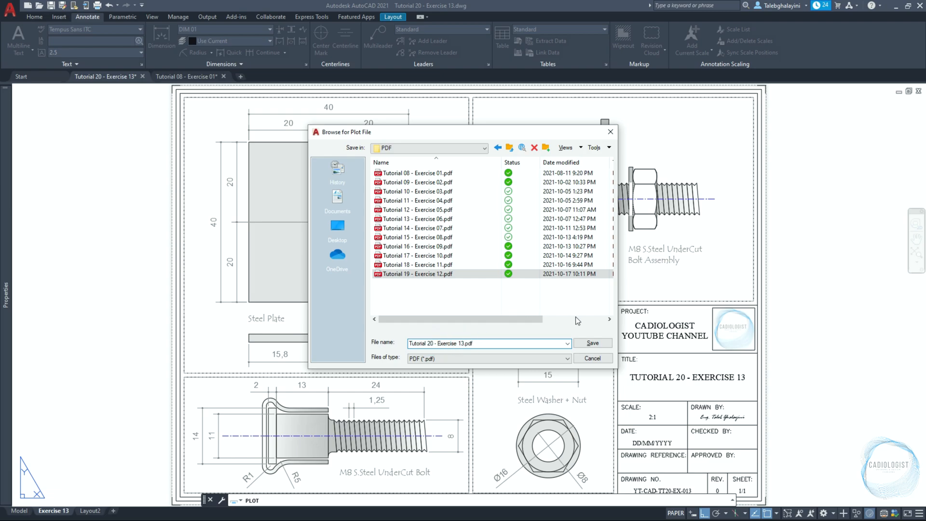
{"action": "left_click", "coordinate": [592, 343]}
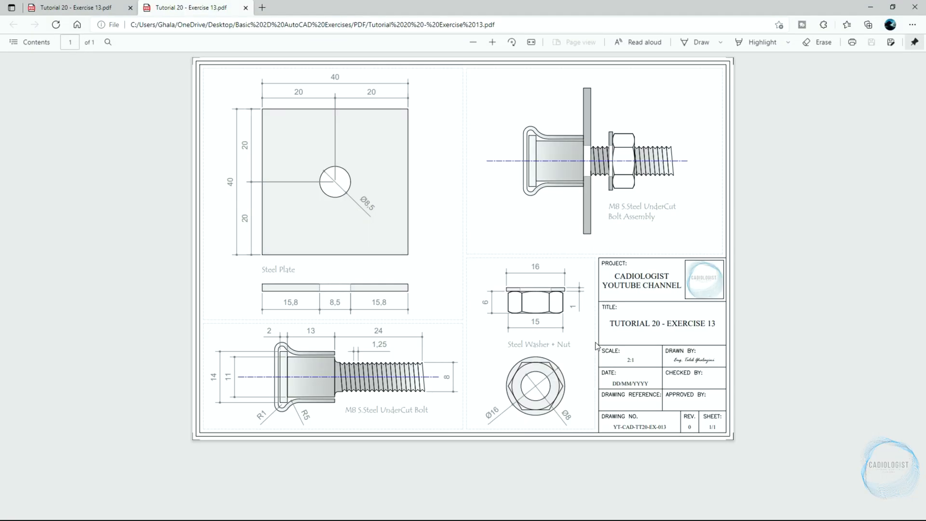
Inspect the plotted PDF page at a larger fit in the browser, and return to the AutoCAD layout
{"action": "left_click", "coordinate": [530, 45]}
{"action": "left_click", "coordinate": [530, 44]}
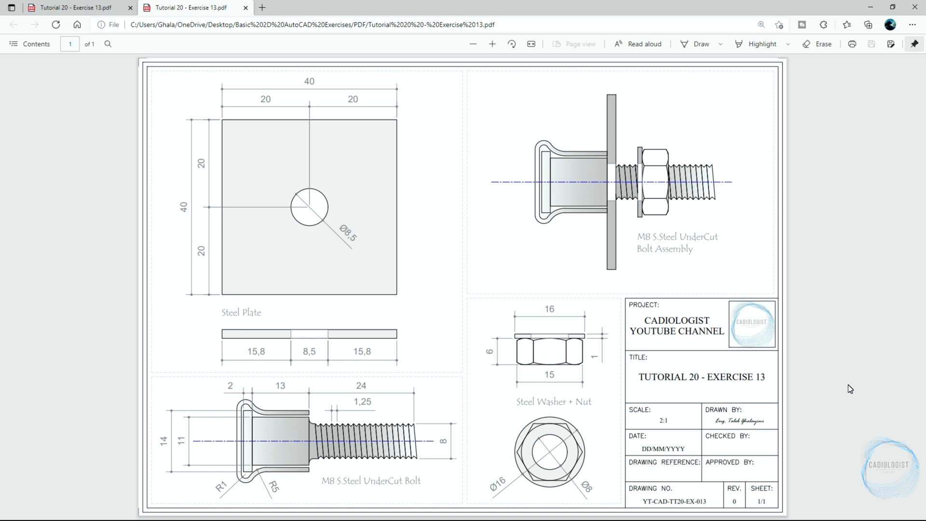
{"action": "left_click", "coordinate": [871, 7]}
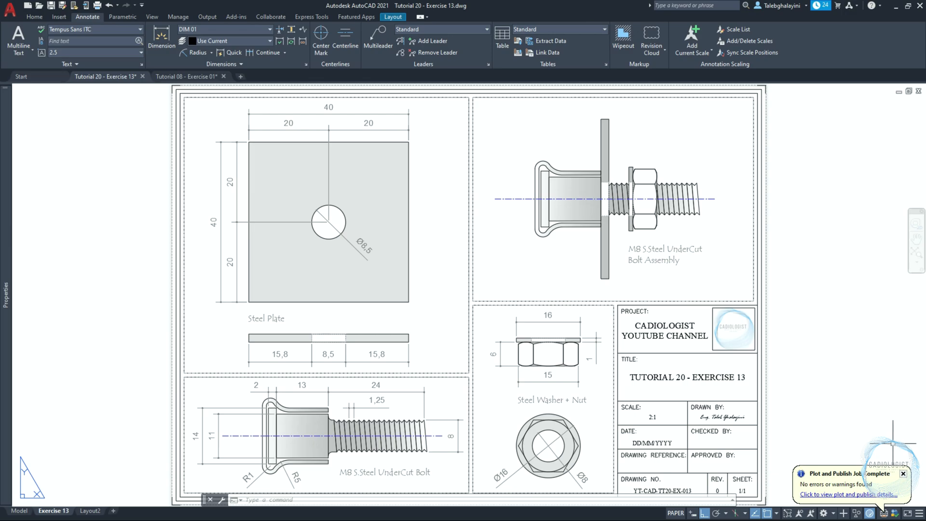